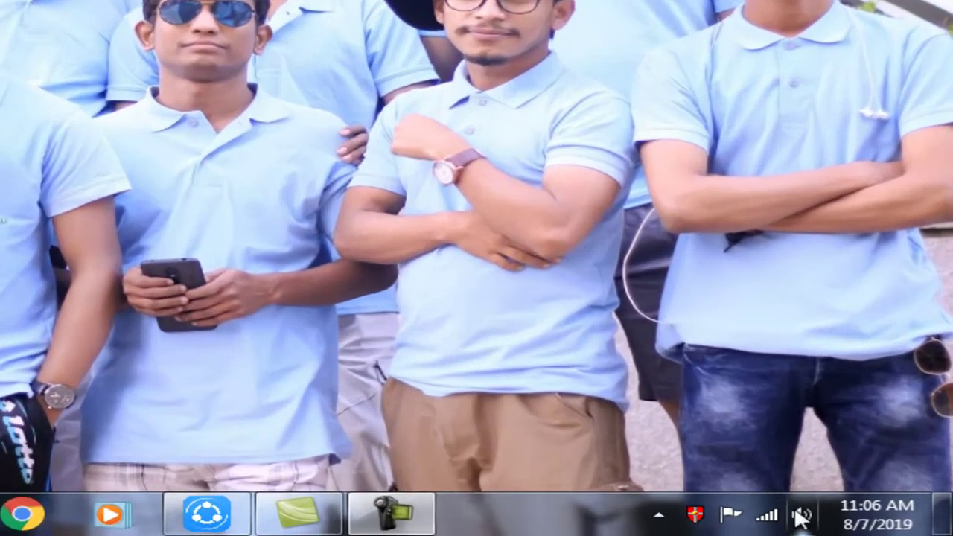
Step: Raise the system volume from the Windows taskbar speaker control
click(801, 514)
scroll(779, 485, up, 4)
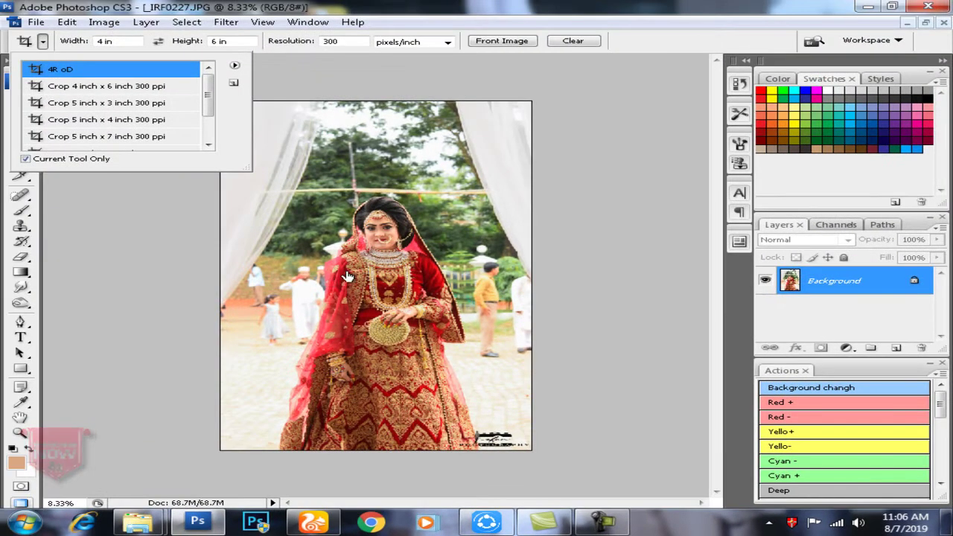
Step: Dismiss the crop preset list, cancel the unwanted crop and zoom out to the whole photo
click(347, 277)
right_click(350, 257)
click(387, 285)
ctrl+alt+click(397, 285)
Step: Crop the bride photo to an 8 × 12 in frame, then show full-screen mode with palettes hidden
drag(220, 247, 341, 264)
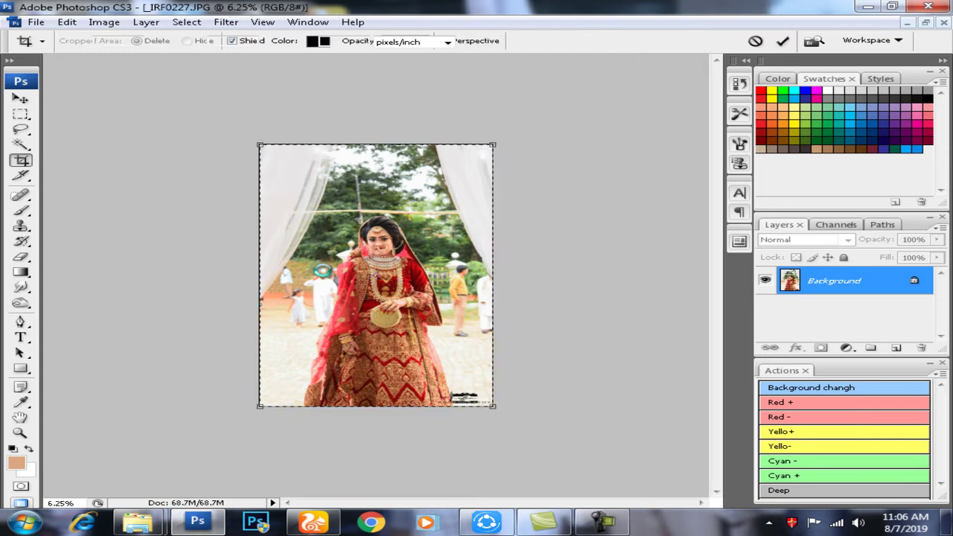
key(Return)
key(f)
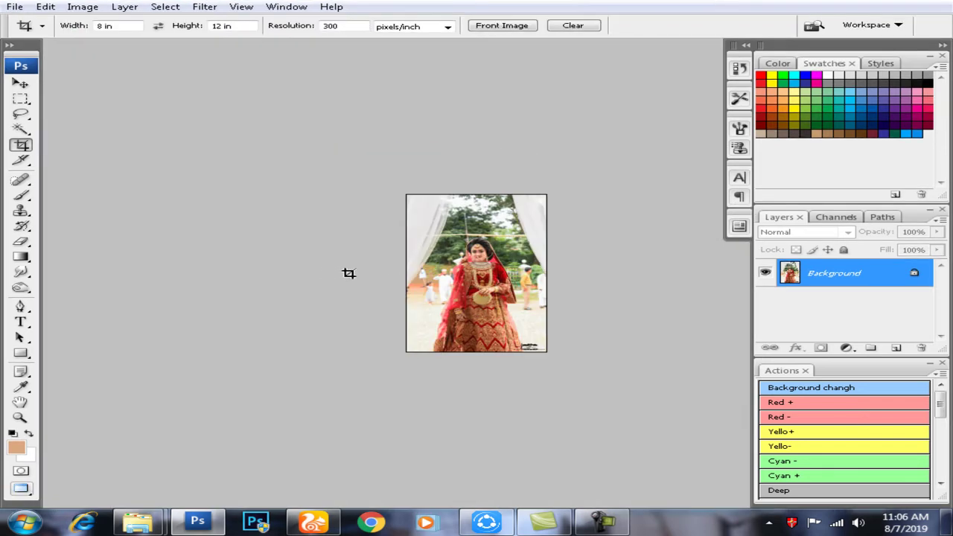
key(Tab)
key(Tab)
drag(706, 435, 572, 366)
click(859, 522)
Step: Zoom in on the skirt, Magic-Wand-select the hennaed hand in two clicks, and feather it 20 px
click(482, 307)
key(ctrl+plus)
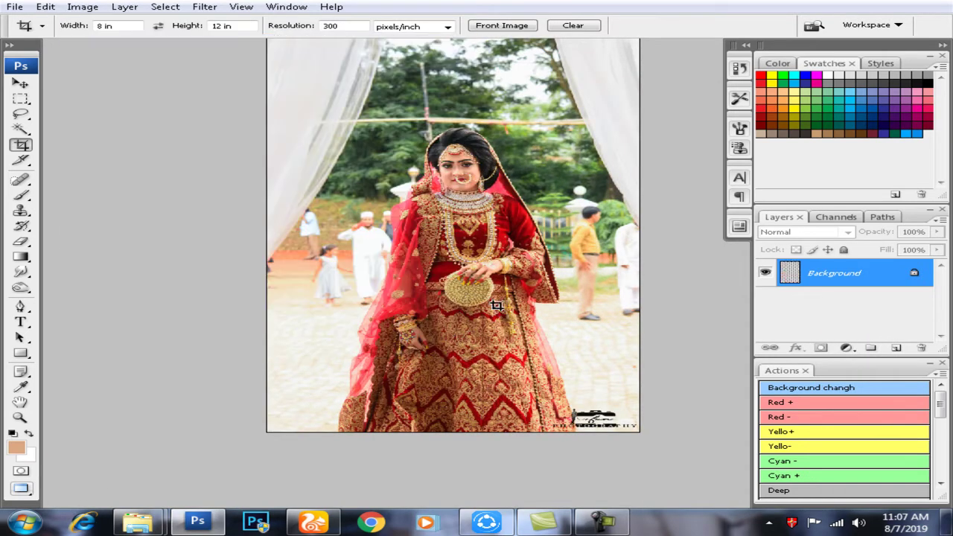
key(ctrl+plus)
key(ctrl+plus)
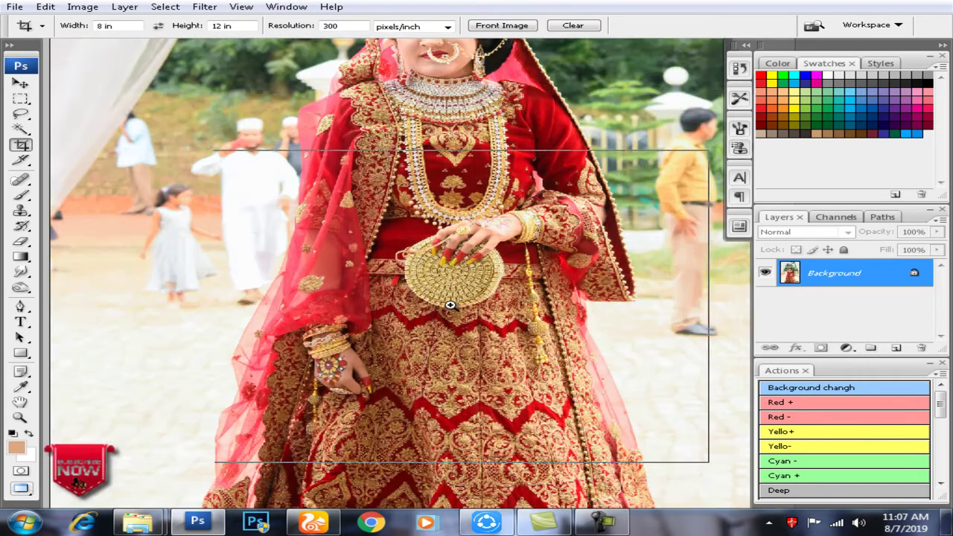
key(ctrl+plus)
key(ctrl+plus)
key(w)
click(328, 320)
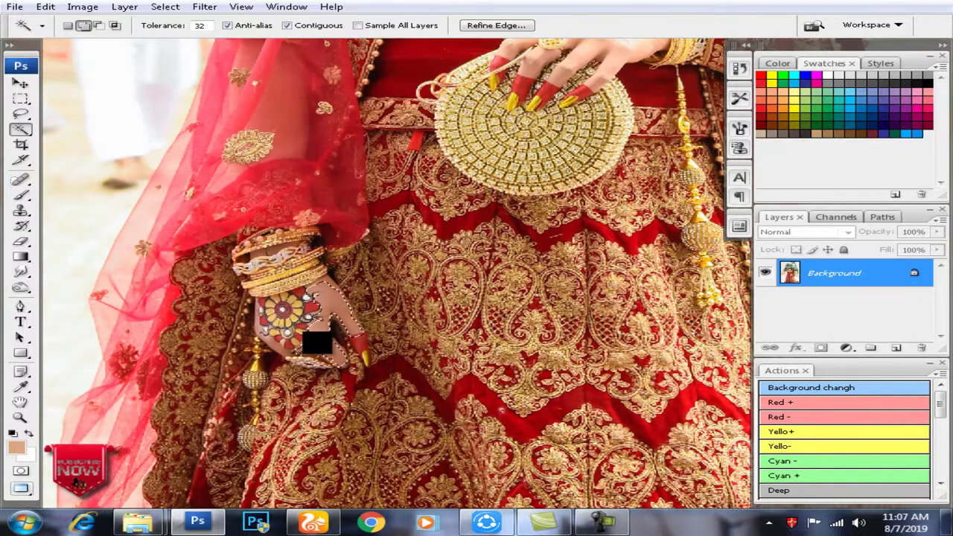
click(328, 360)
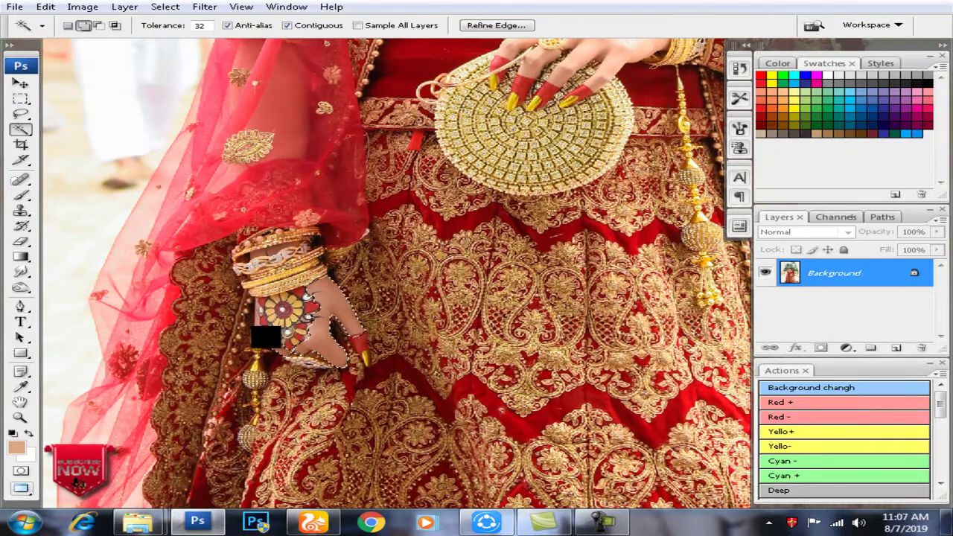
key(ctrl+alt+d)
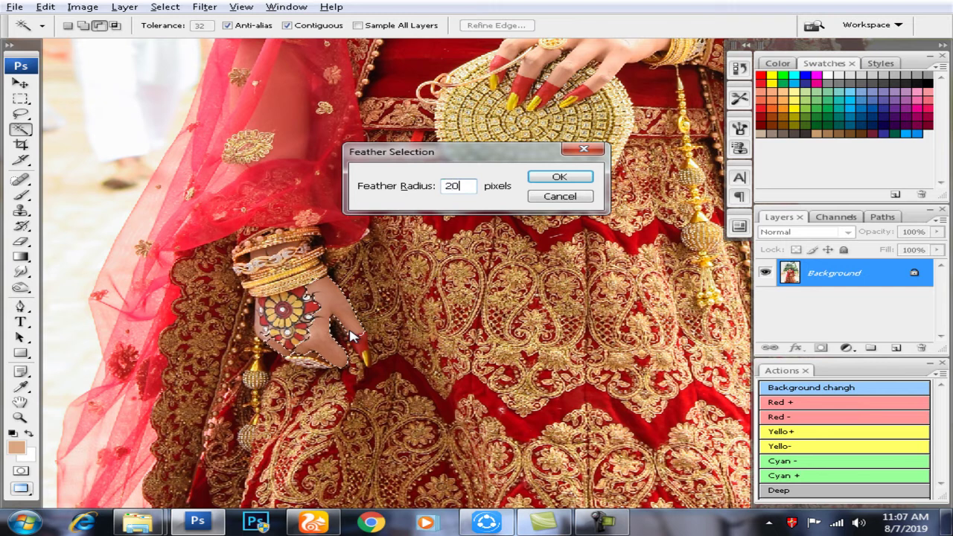
key(Return)
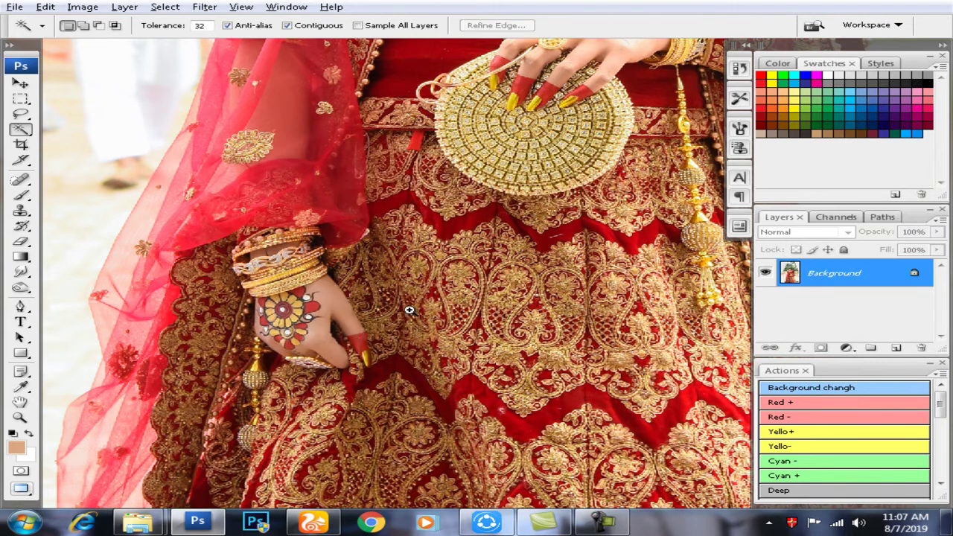
Step: Add the bride's facial skin to the selection and feather it
scroll(409, 310, up, 3)
scroll(402, 372, up, 3)
scroll(410, 417, up, 5)
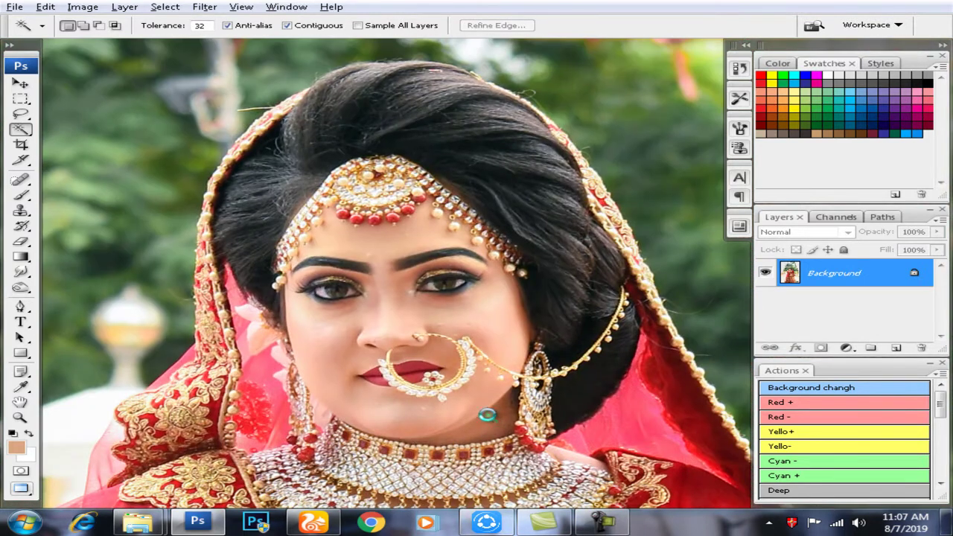
key(shift)
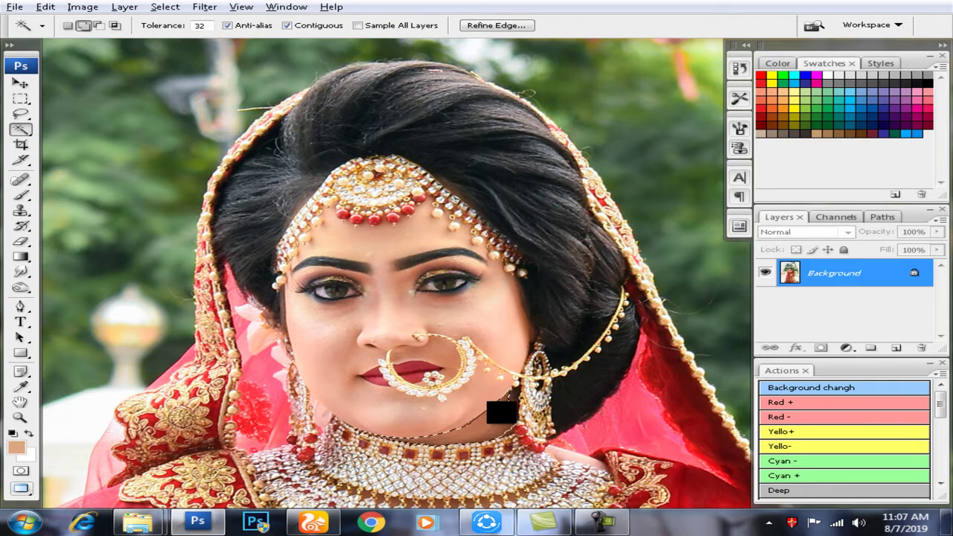
key(ctrl+alt+d)
key(Return)
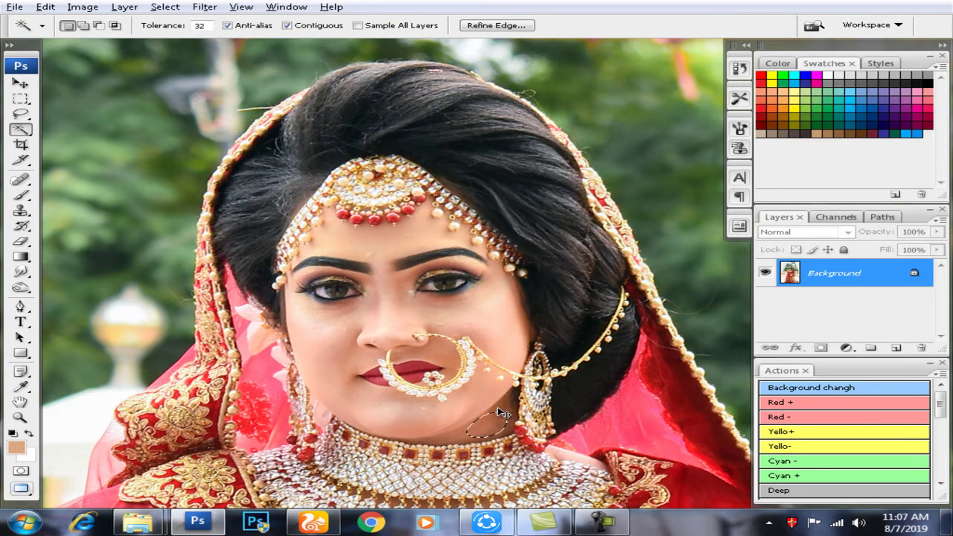
Step: Brighten the selected facial skin with an upward Curves lift
key(ctrl+m)
drag(453, 244, 436, 219)
key(Return)
Step: Smooth the face with Noiseware Professional: colour noise +12, luminance reduction 86%
key(ctrl+alt+f)
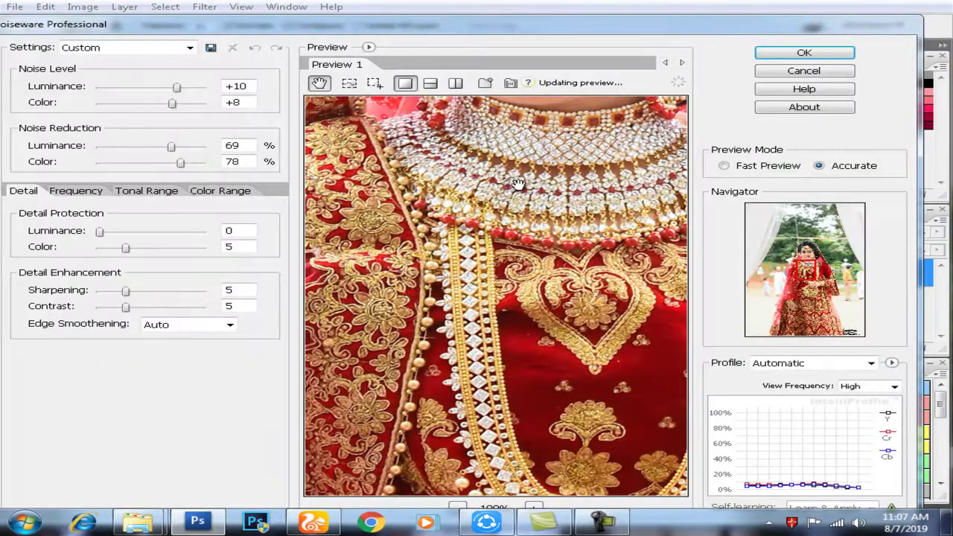
scroll(476, 220, up, 2)
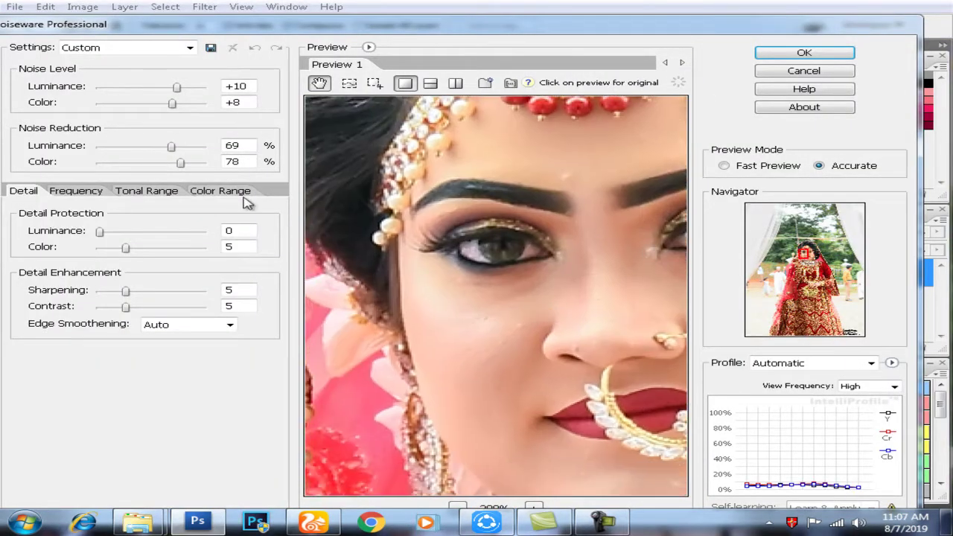
drag(172, 104, 182, 104)
drag(170, 146, 189, 147)
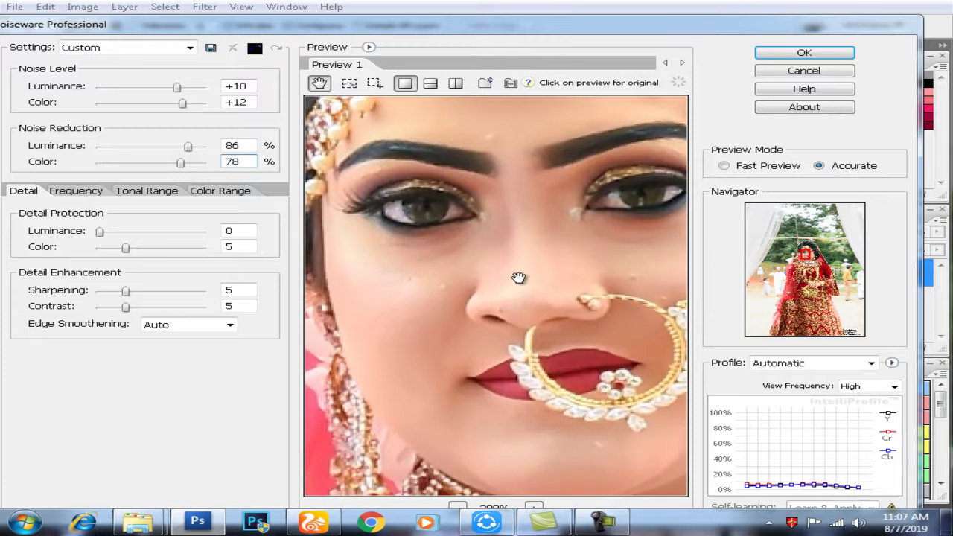
key(Return)
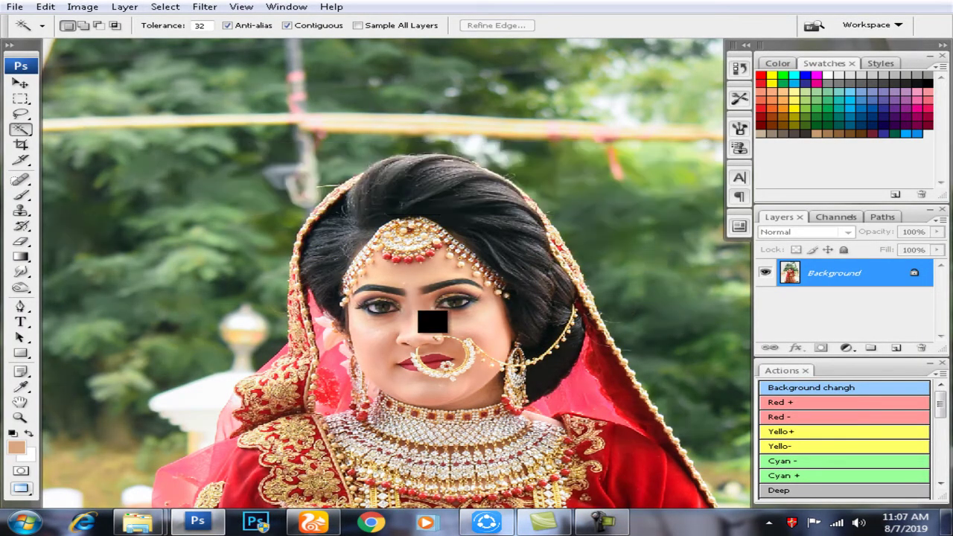
Step: Clone-stamp clean skin over blemishes under the eyes, around the mouth and on the cheeks
key(ctrl+plus)
key(s)
drag(340, 378, 462, 239)
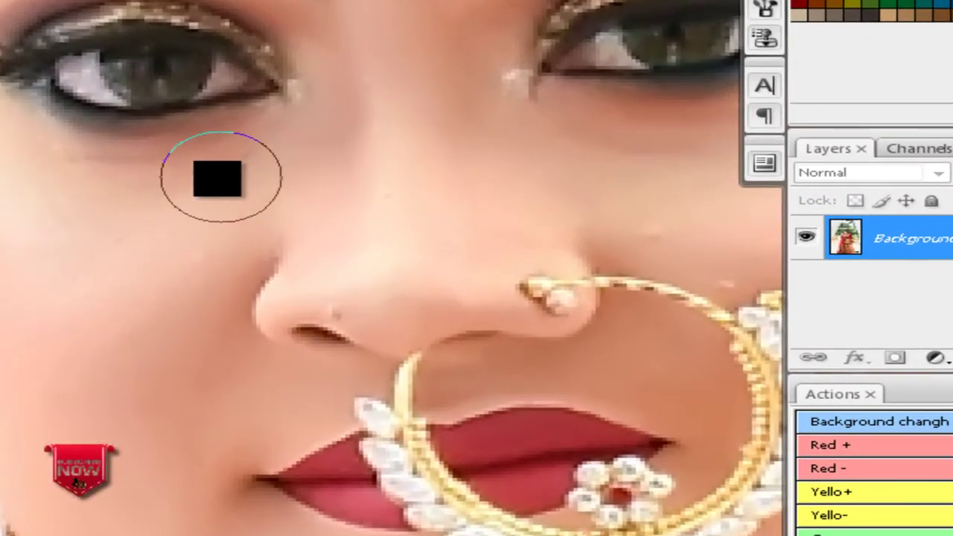
drag(119, 400, 124, 260)
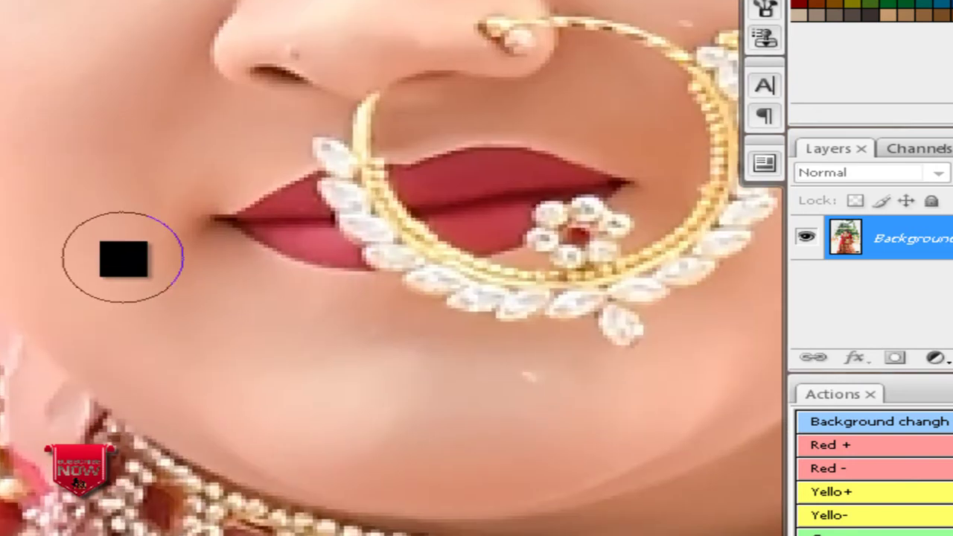
drag(304, 160, 238, 187)
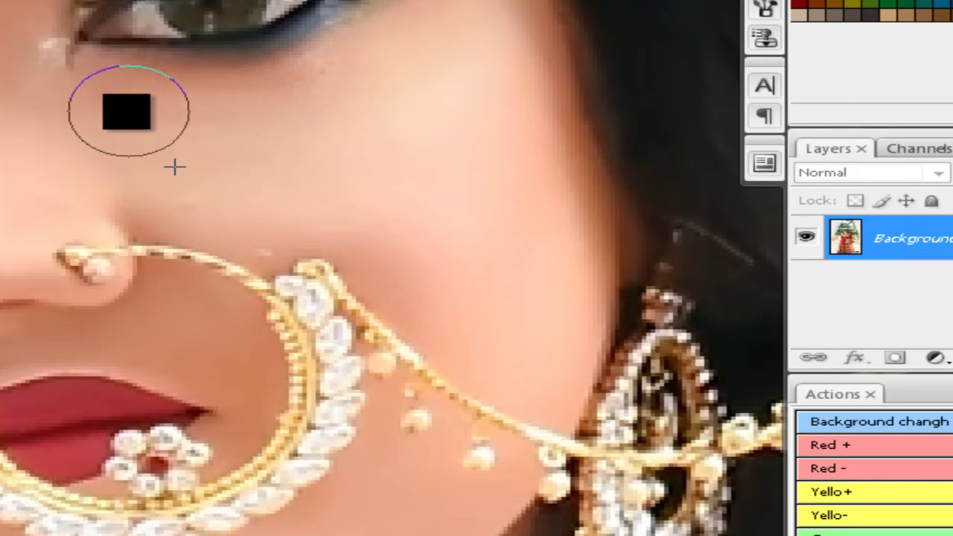
drag(357, 104, 298, 126)
Step: Zoom out from the cheek close-up to show the whole photo
key(z)
alt+click(380, 244)
alt+click(385, 254)
alt+click(385, 254)
alt+click(385, 254)
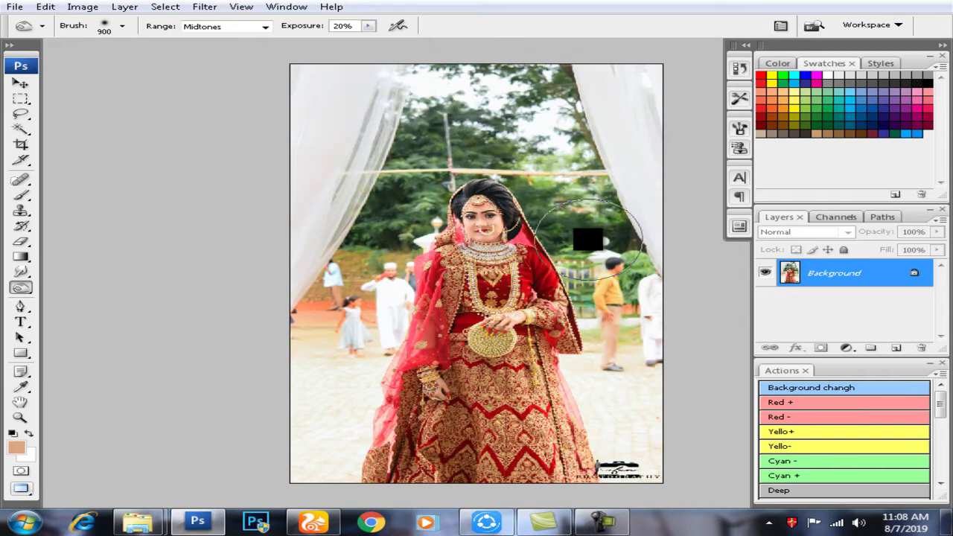
Step: Lasso the background around the bride and feather the selection by 50 px
key(l)
drag(663, 391, 569, 251)
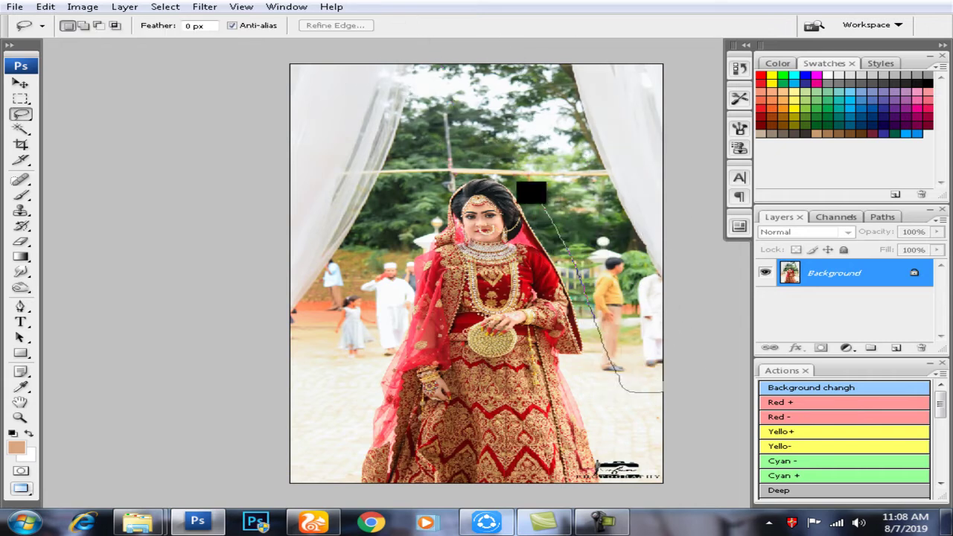
drag(423, 220, 56, 49)
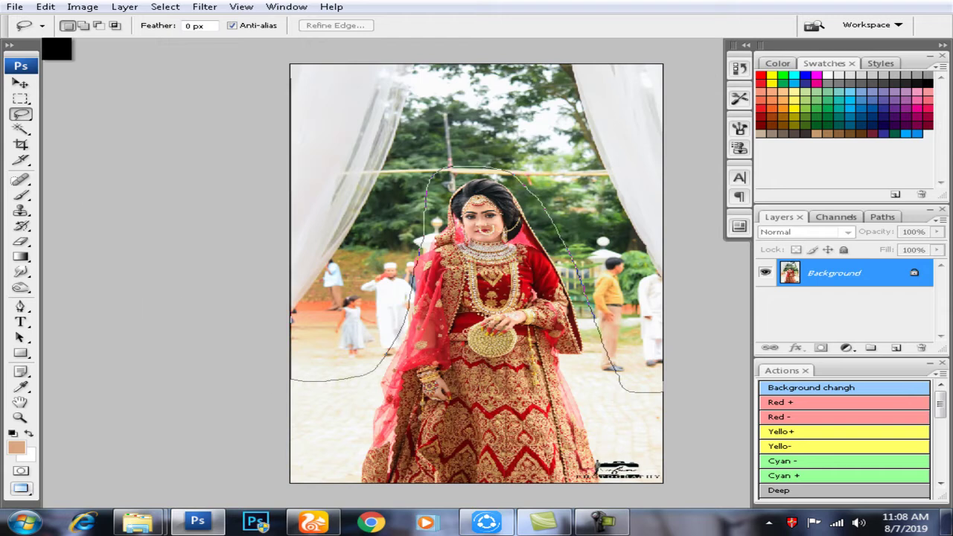
drag(692, 271, 706, 355)
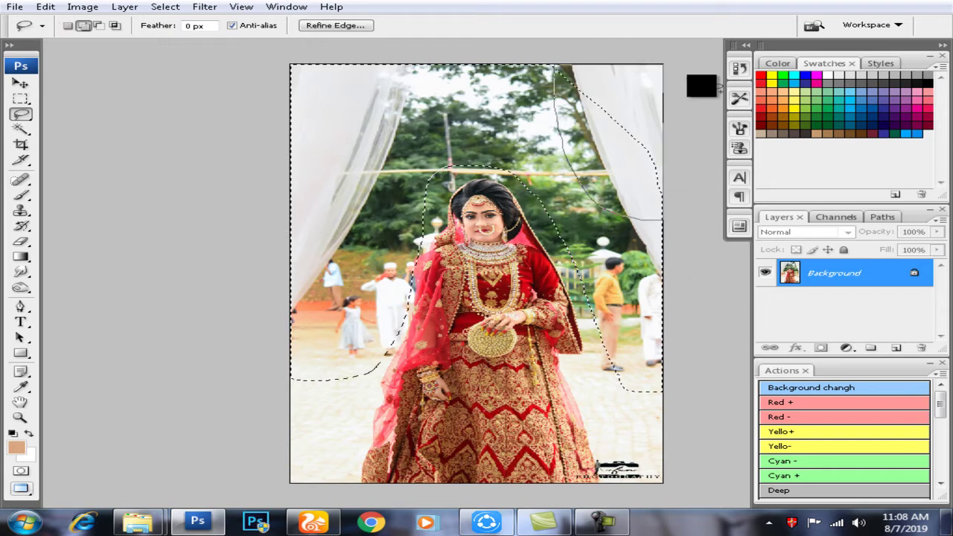
mouse_move(691, 404)
mouse_down()
mouse_move(588, 356)
mouse_move(579, 318)
mouse_up()
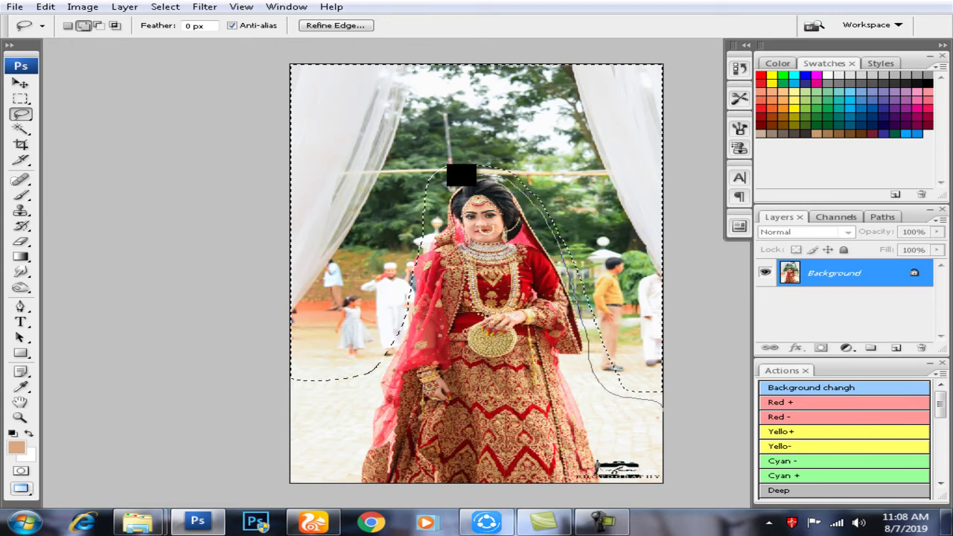
drag(432, 235, 375, 136)
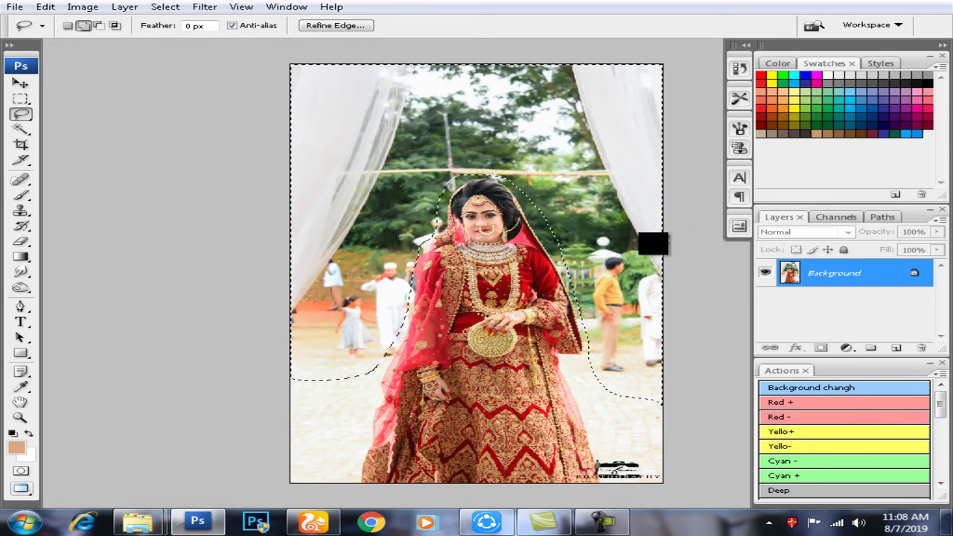
key(ctrl+alt+d)
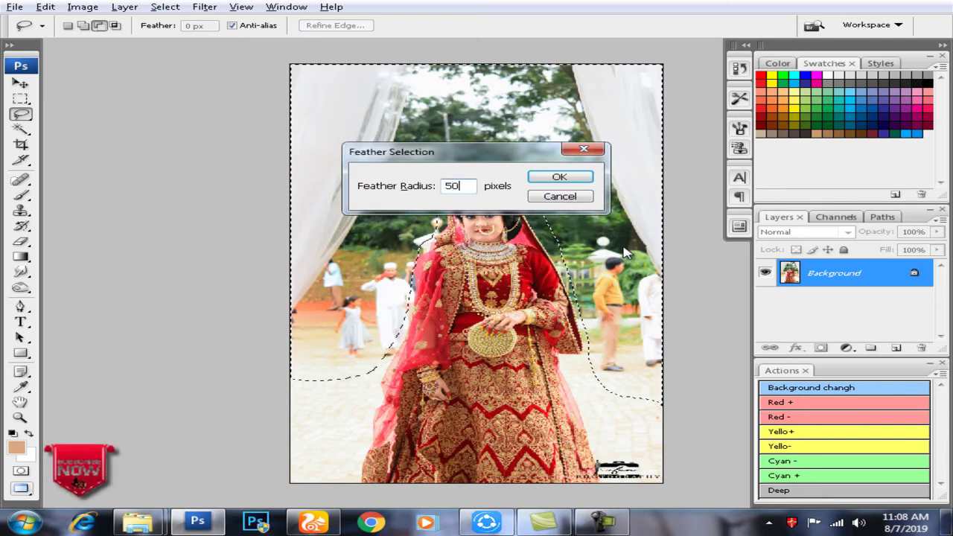
key(Return)
Step: Blur the selected background with a 3.5-pixel Gaussian Blur
key(ctrl+alt+f)
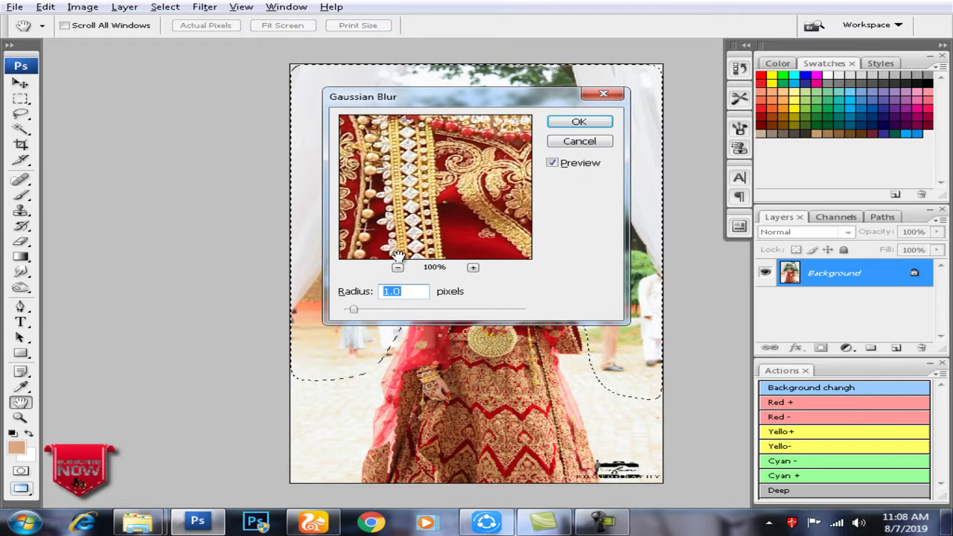
drag(467, 101, 661, 117)
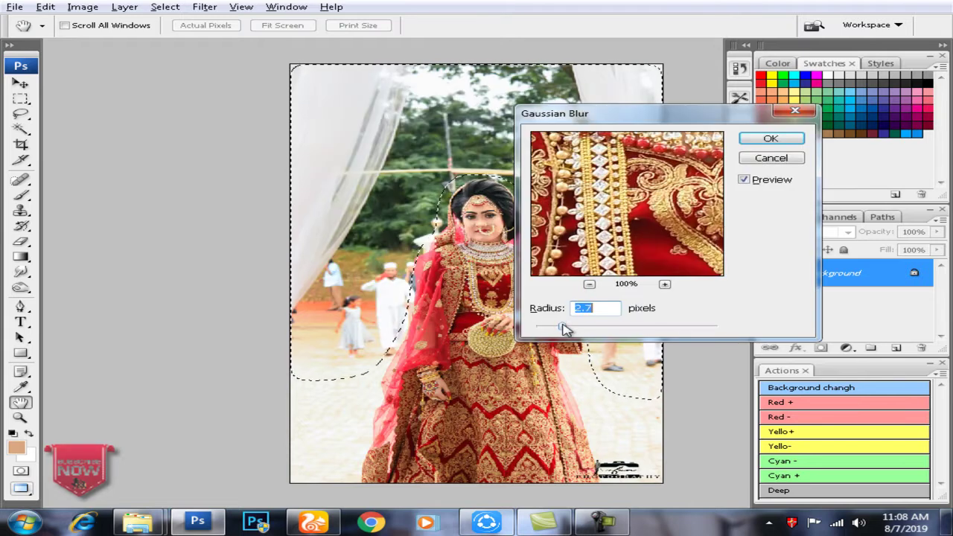
drag(570, 325, 577, 330)
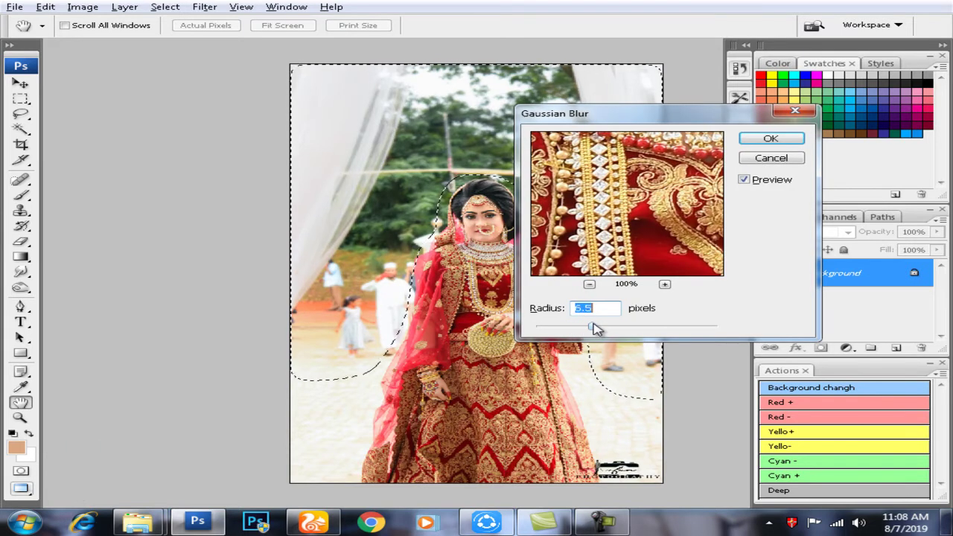
key(Return)
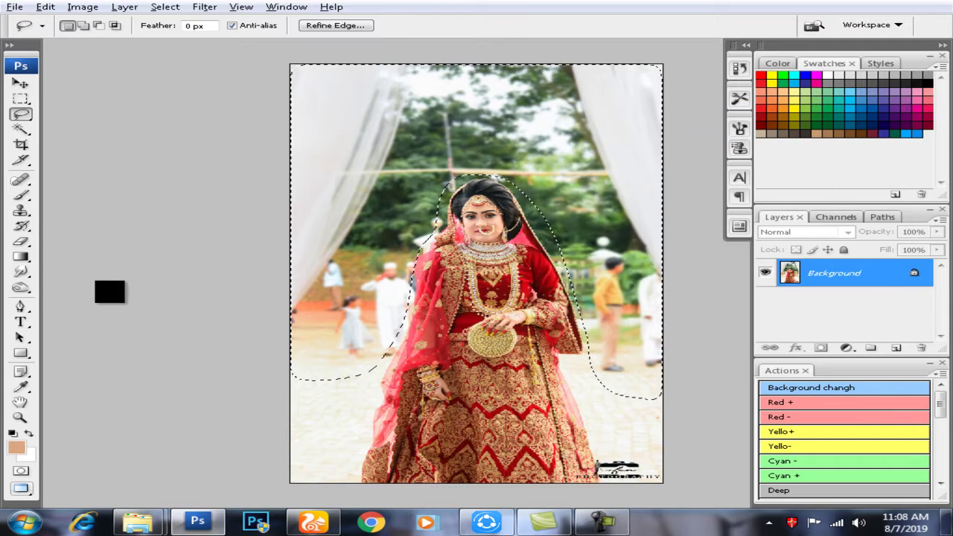
key(ctrl+m)
Step: Darken the background midtones with a lowered Curves point, then clear the selection
drag(531, 69, 852, 102)
drag(788, 246, 789, 264)
key(Return)
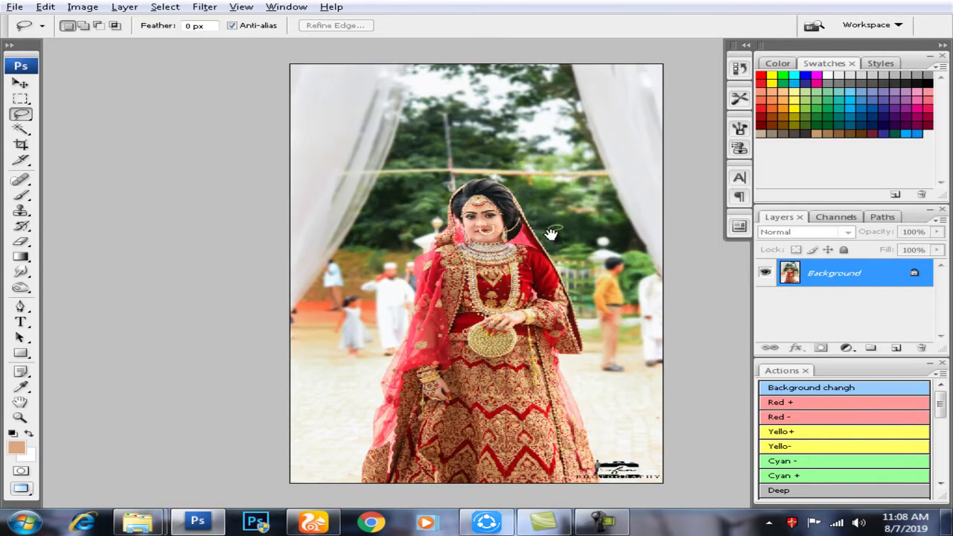
key(ctrl+d)
key(ctrl+b)
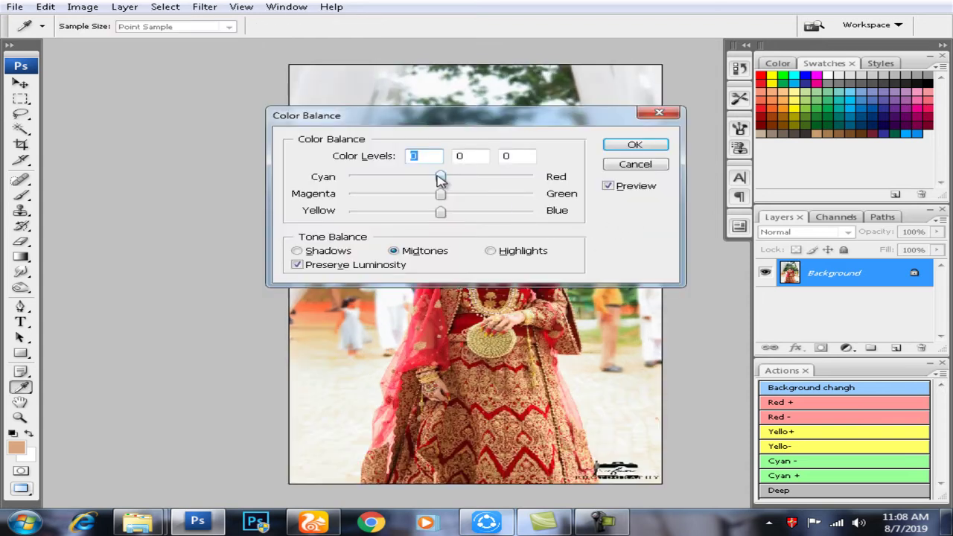
key(Escape)
key(l)
key(ctrl+plus)
key(ctrl+plus)
key(ctrl+minus)
key(ctrl+minus)
Step: Apply a Selective Color adjustment to the Blacks range
key(alt+i)
key(a)
key(s)
click(492, 129)
click(477, 234)
key(Return)
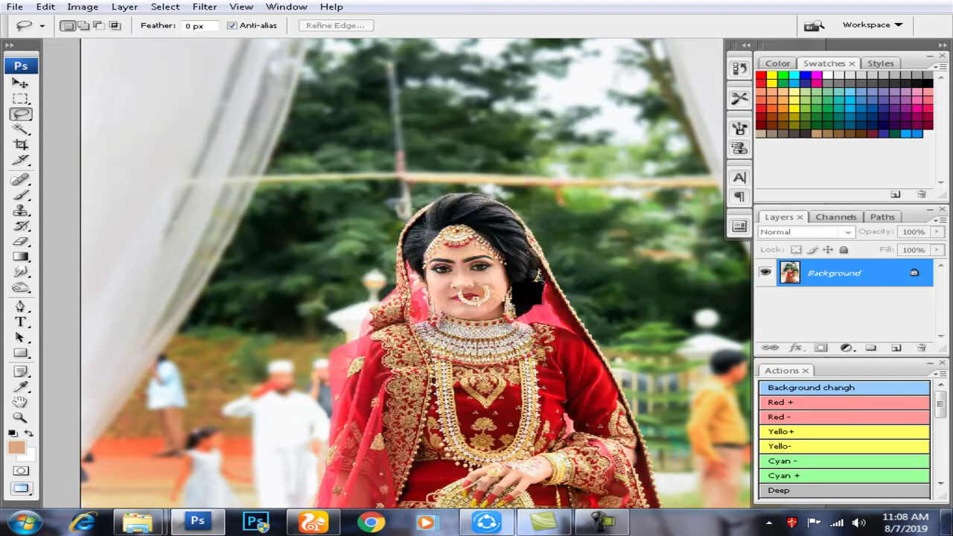
Step: Save the edited portrait as a JPEG and close it
key(ctrl+w)
key(y)
key(Return)
key(l)
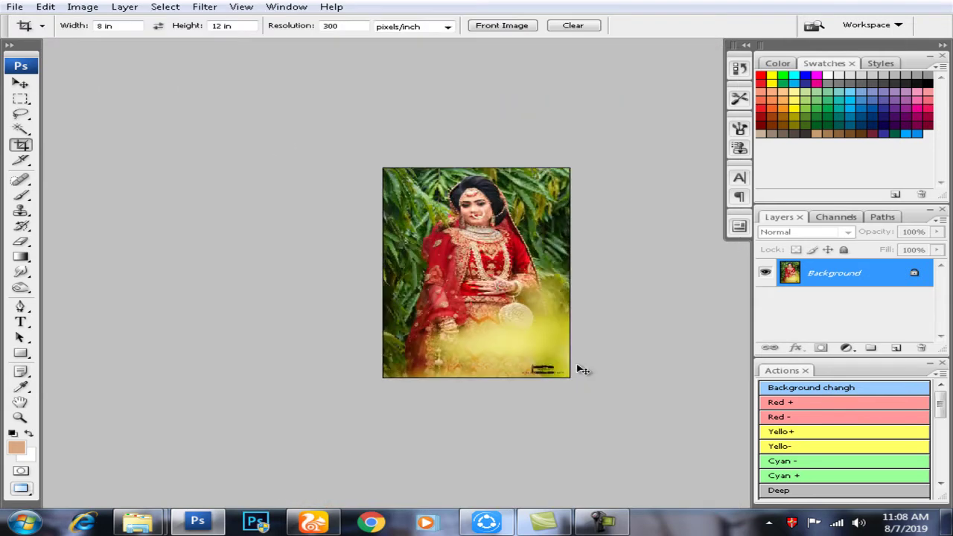
Step: Fit the second bride photo to the window and zoom in on her face
key(ctrl+0)
key(alt+i)
key(Escape)
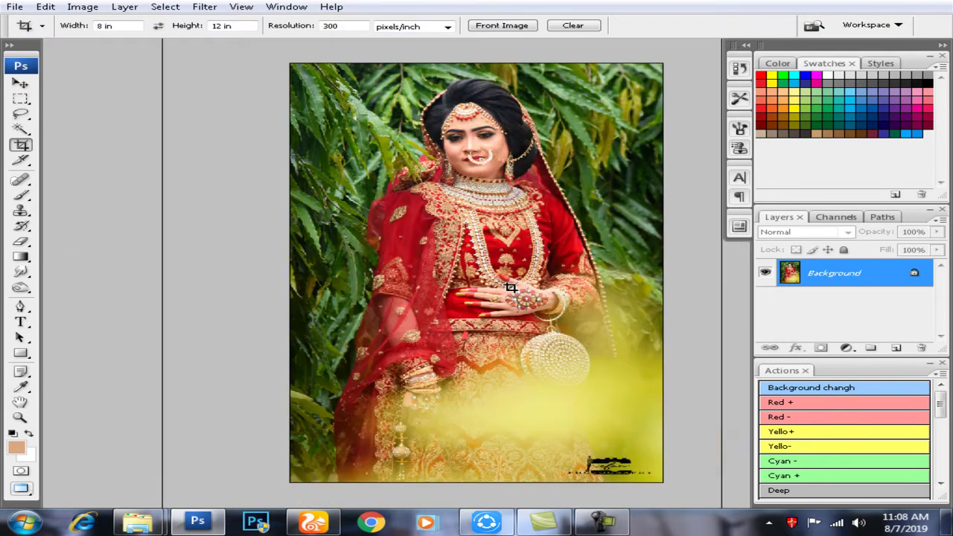
key(ctrl+plus)
key(ctrl+plus)
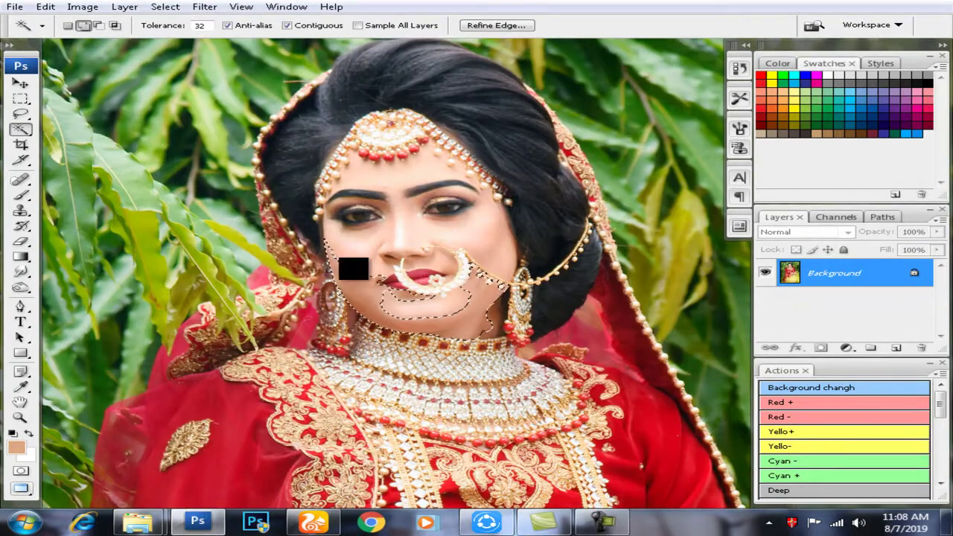
key(shift+F6)
key(Return)
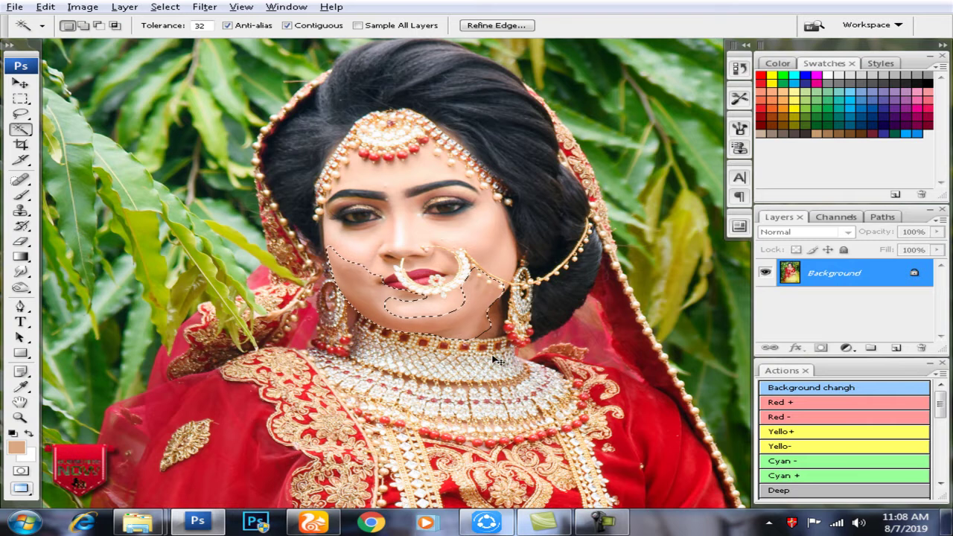
Step: Brighten the selected skin with a Curves point at input 29, output 36
key(ctrl+m)
click(695, 303)
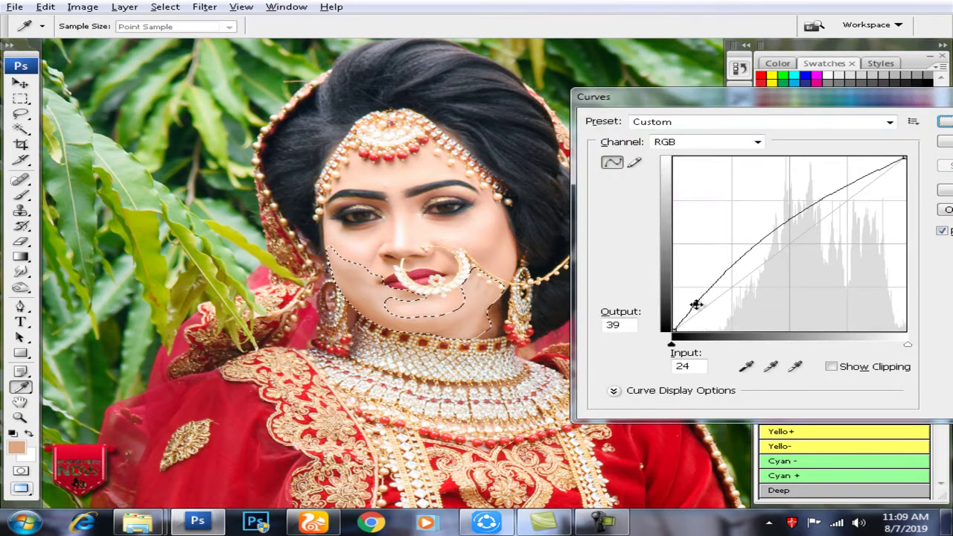
key(Escape)
key(ctrl+m)
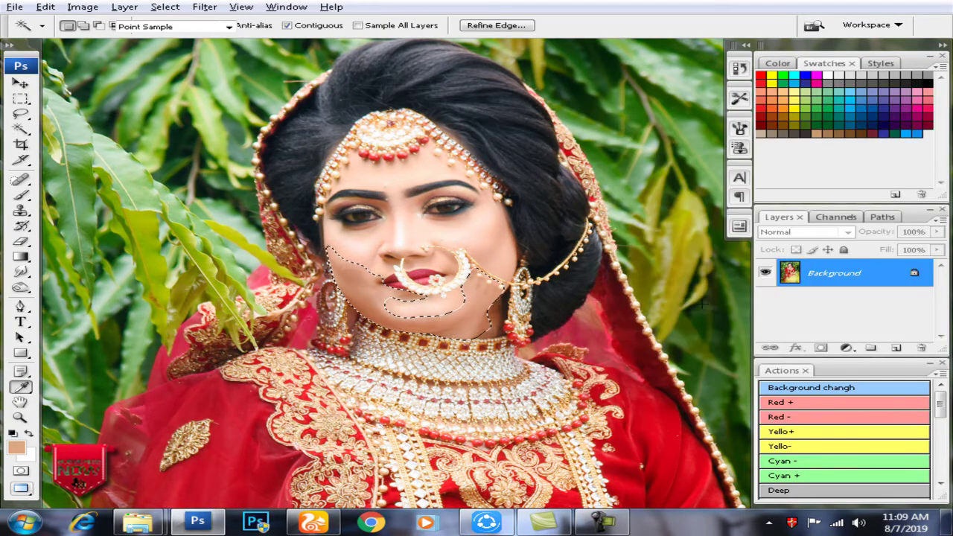
drag(692, 308, 700, 305)
key(Return)
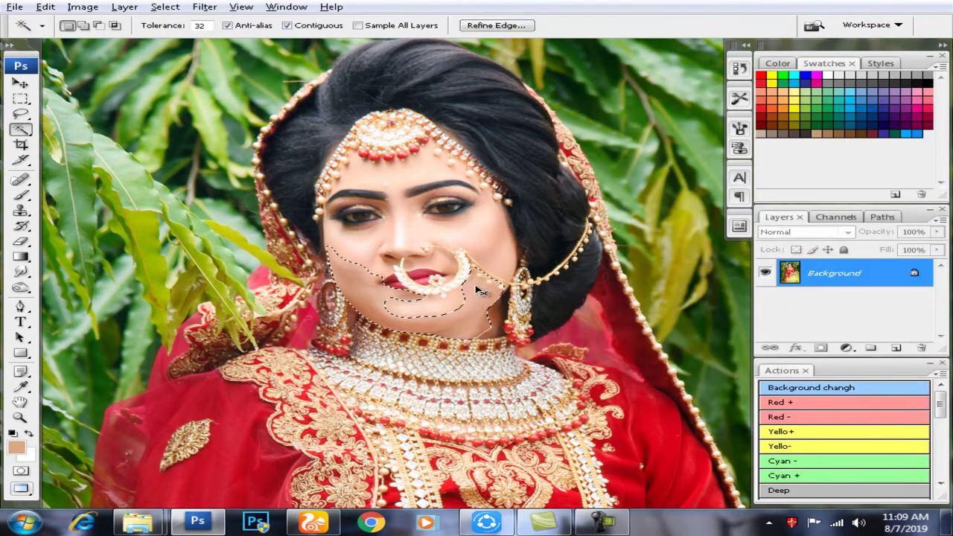
Step: Apply Noiseware Professional smoothing to the bride's face
click(468, 280)
drag(390, 242, 492, 293)
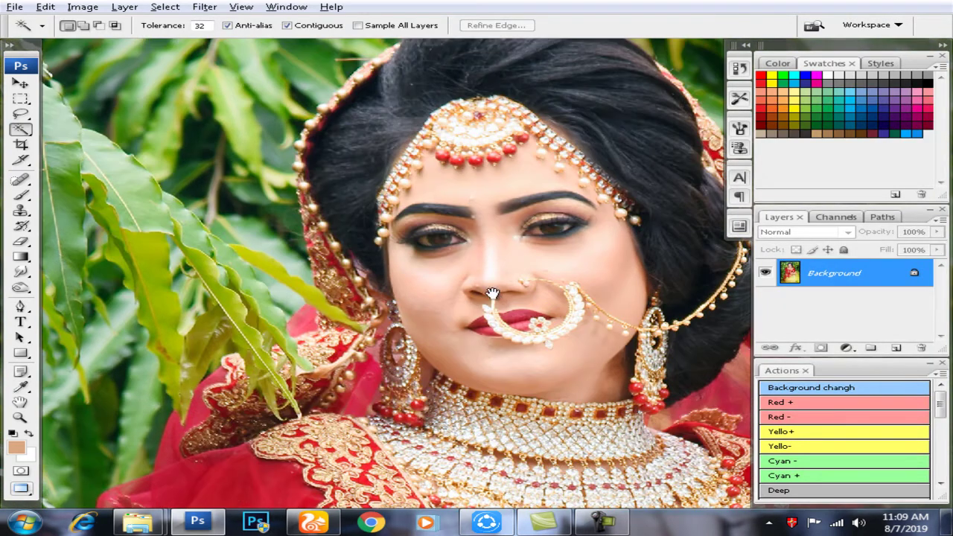
key(ctrl+alt+f)
drag(494, 202, 571, 355)
scroll(572, 354, up, 1)
key(Return)
click(17, 273)
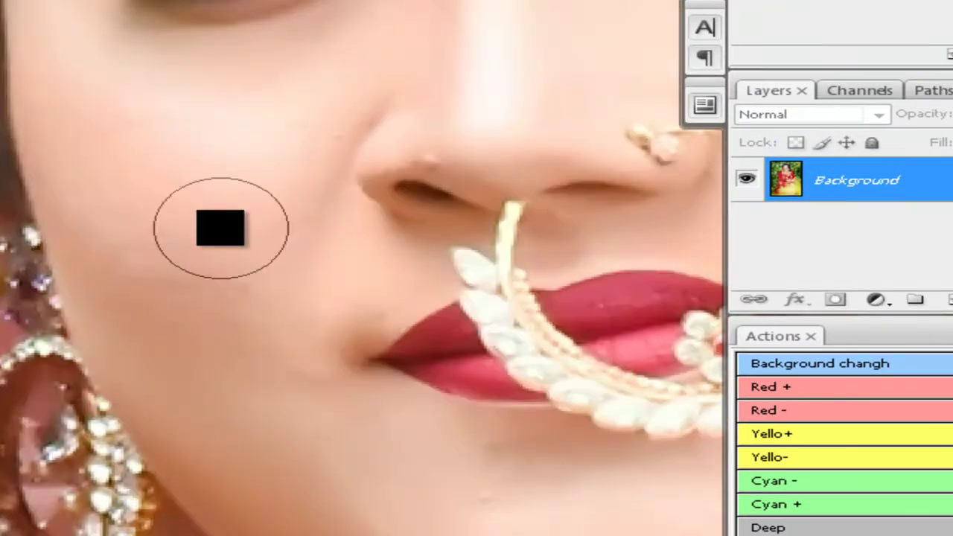
mouse_move(439, 63)
mouse_down()
mouse_move(266, 187)
mouse_move(142, 154)
mouse_up()
mouse_move(437, 237)
mouse_down()
mouse_move(302, 228)
mouse_move(320, 233)
mouse_up()
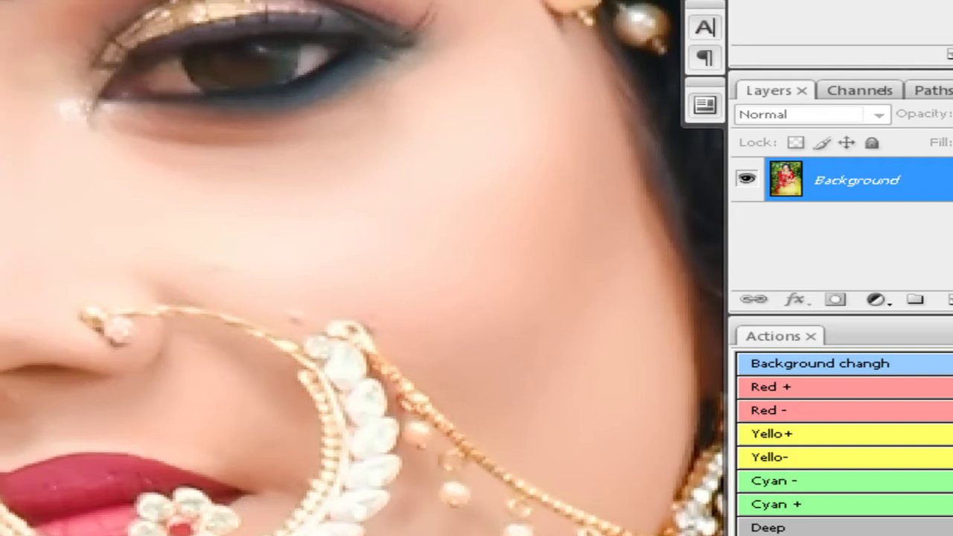
drag(29, 223, 38, 156)
drag(42, 53, 30, 134)
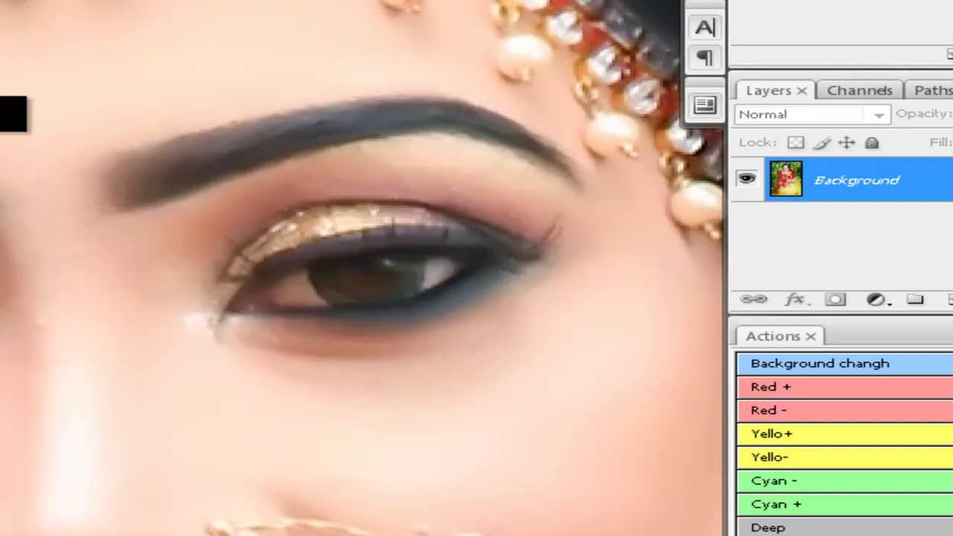
mouse_move(85, 234)
mouse_down()
mouse_move(192, 351)
mouse_move(166, 246)
mouse_up()
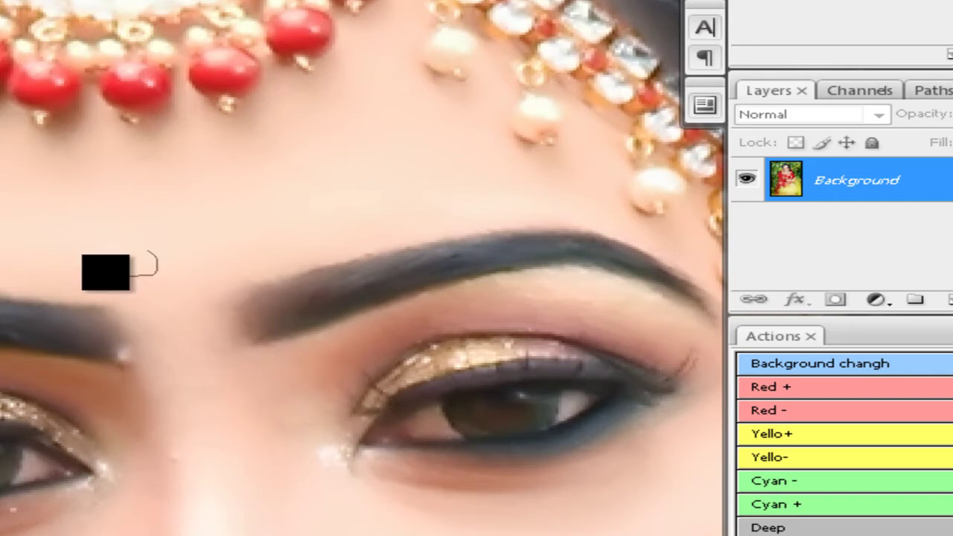
click(85, 280)
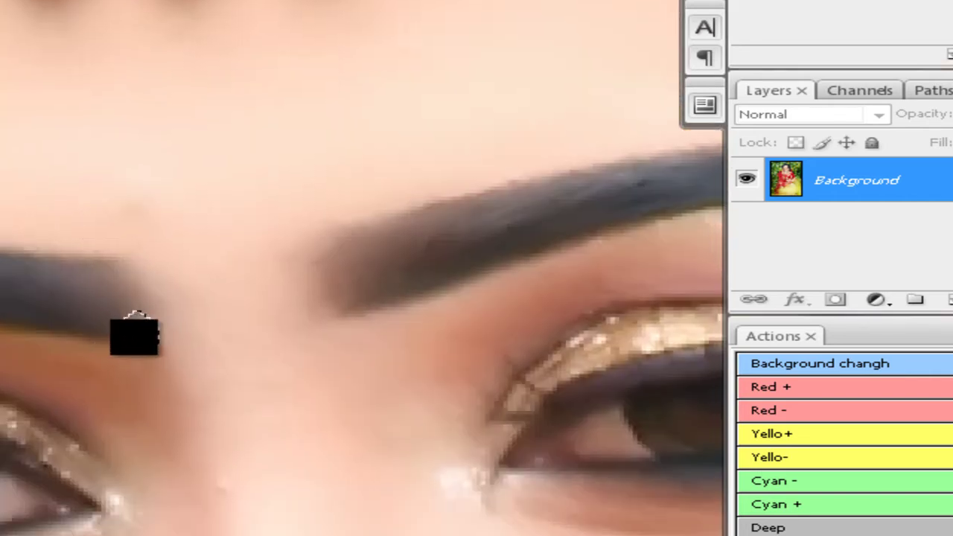
key(Return)
drag(208, 417, 180, 203)
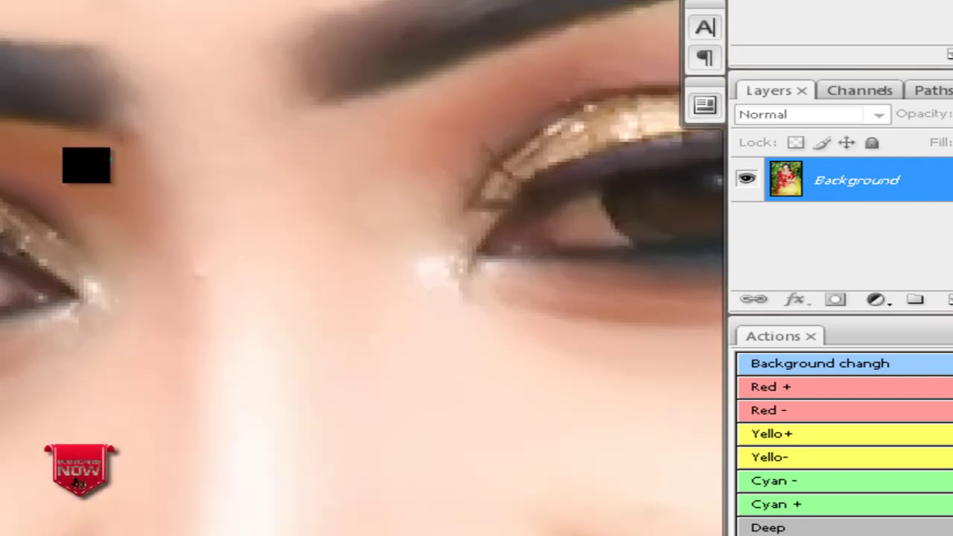
key(bracketleft)
key(bracketleft)
key(bracketleft)
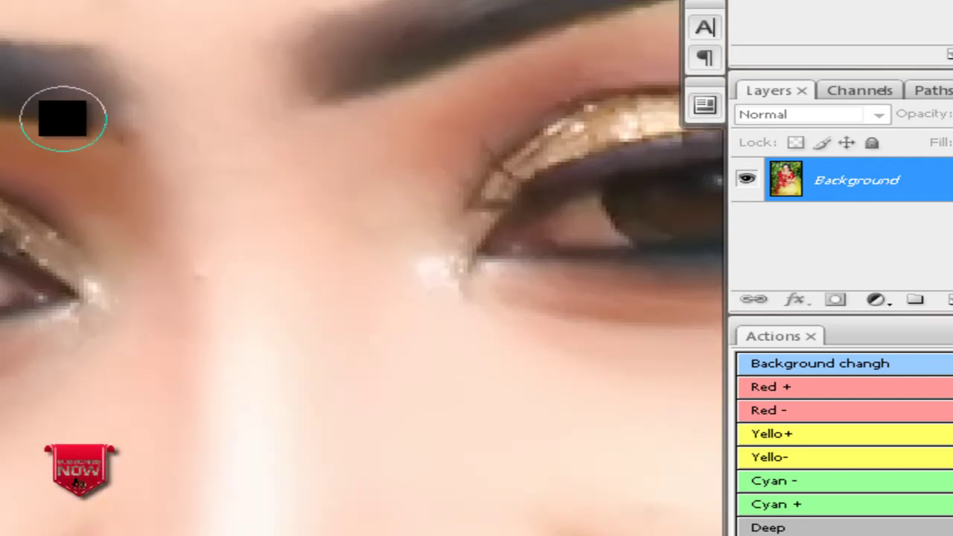
key(bracketleft)
key(bracketleft)
key(bracketleft)
drag(186, 281, 170, 165)
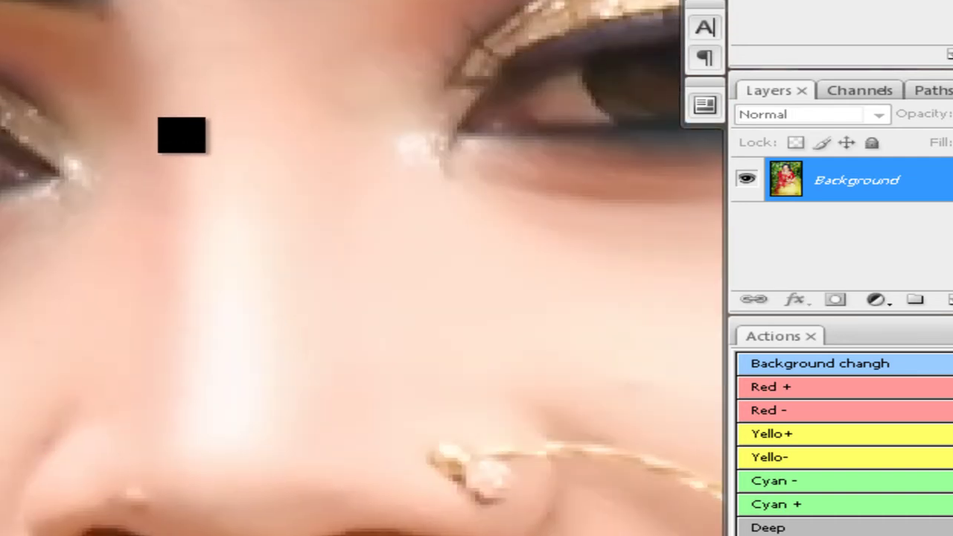
key(ctrl+0)
Step: Select the face skin, feather it 10 px, and adjust Curves and Hue/Saturation
click(227, 204)
key(ctrl+alt+d)
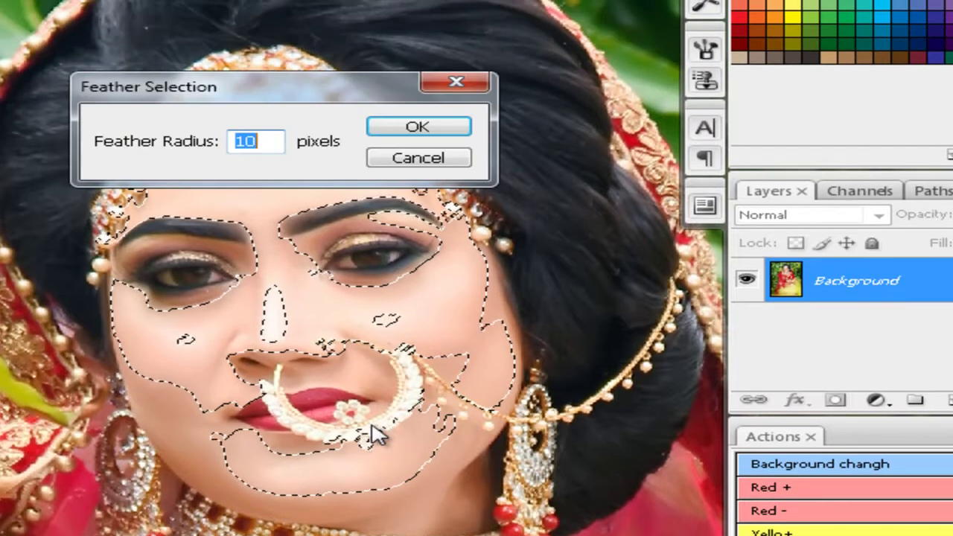
key(Return)
key(ctrl+m)
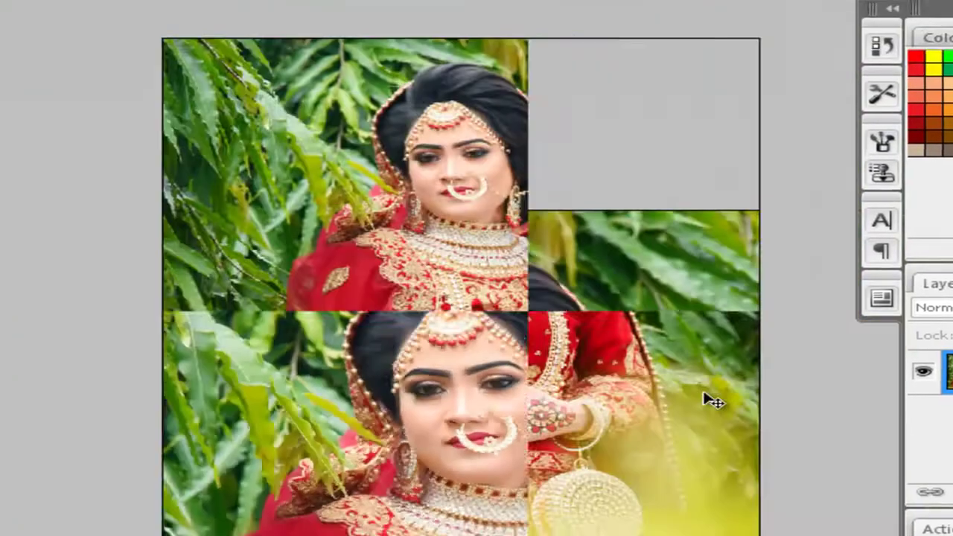
key(ctrl+u)
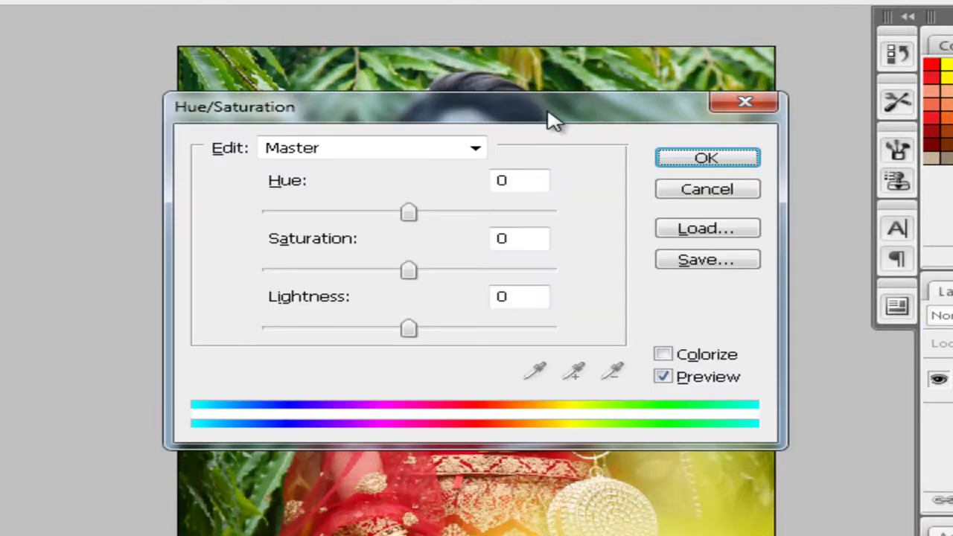
drag(547, 115, 952, 167)
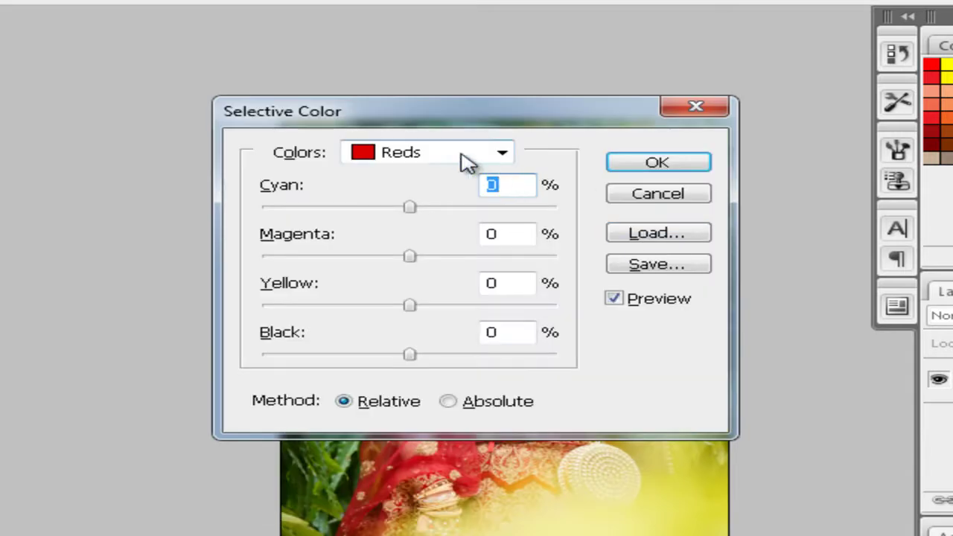
Step: Raise Selective Color Blacks by +5 and save the portrait as a Quality 12 JPEG
click(461, 159)
click(436, 317)
drag(410, 354, 419, 355)
drag(480, 131, 952, 147)
key(Return)
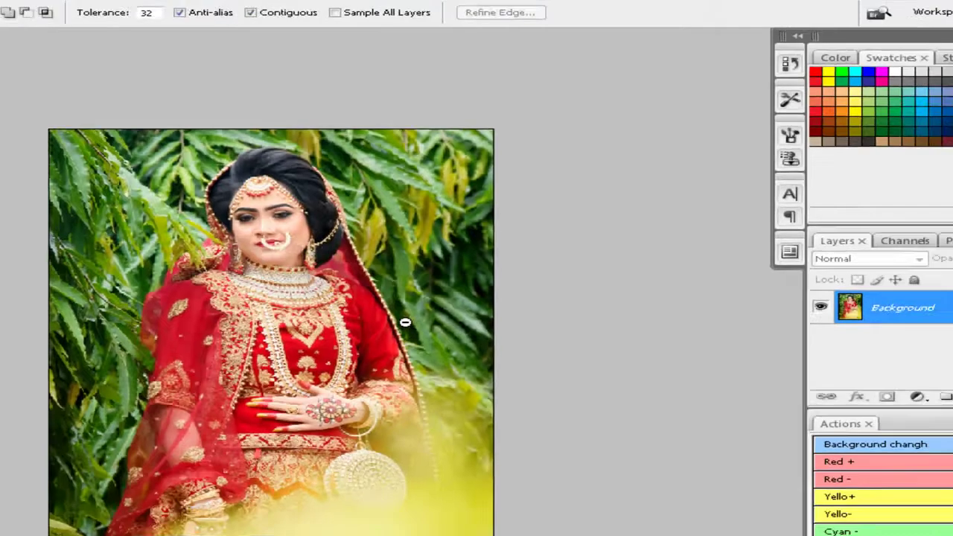
key(ctrl+w)
key(Return)
key(Return)
Step: Fit the garden portrait to the window and zoom in to inspect it
key(c)
key(ctrl+minus)
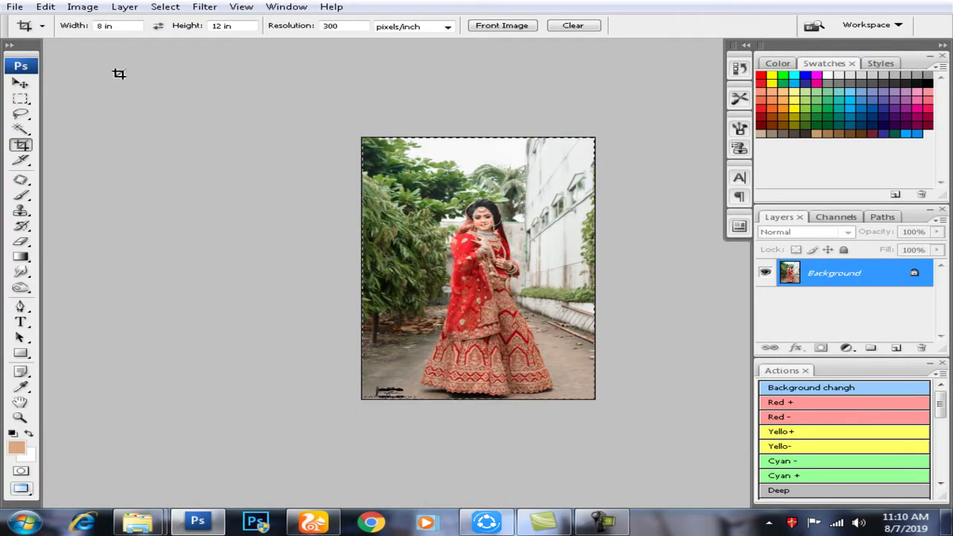
key(ctrl+0)
key(alt+i)
key(Escape)
key(ctrl+plus)
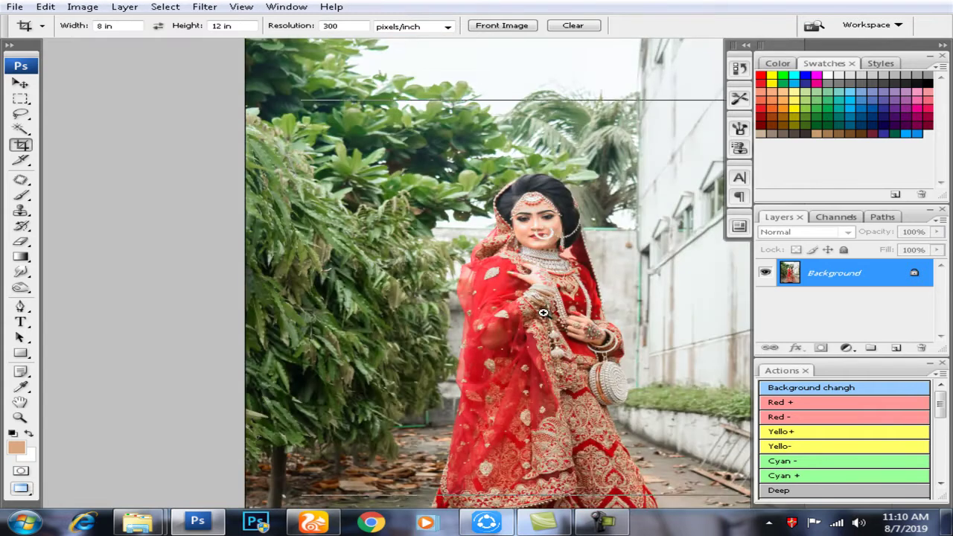
key(ctrl+plus)
key(ctrl+0)
Step: Open Selective Color on the Blacks range, then dismiss it
key(alt+i)
key(a)
key(s)
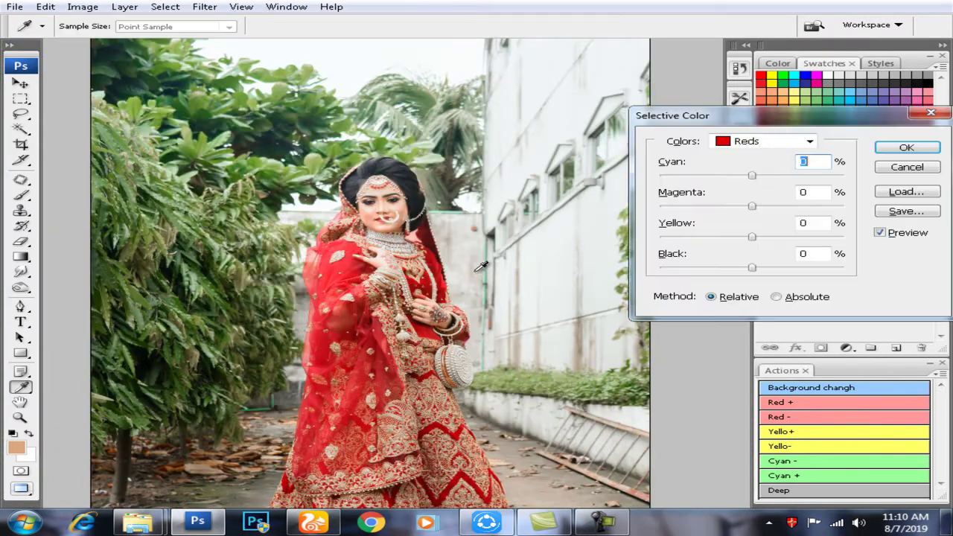
click(809, 141)
click(753, 248)
key(Escape)
Step: Apply Brightness/Contrast to the garden portrait and zoom out to the whole photo
key(c)
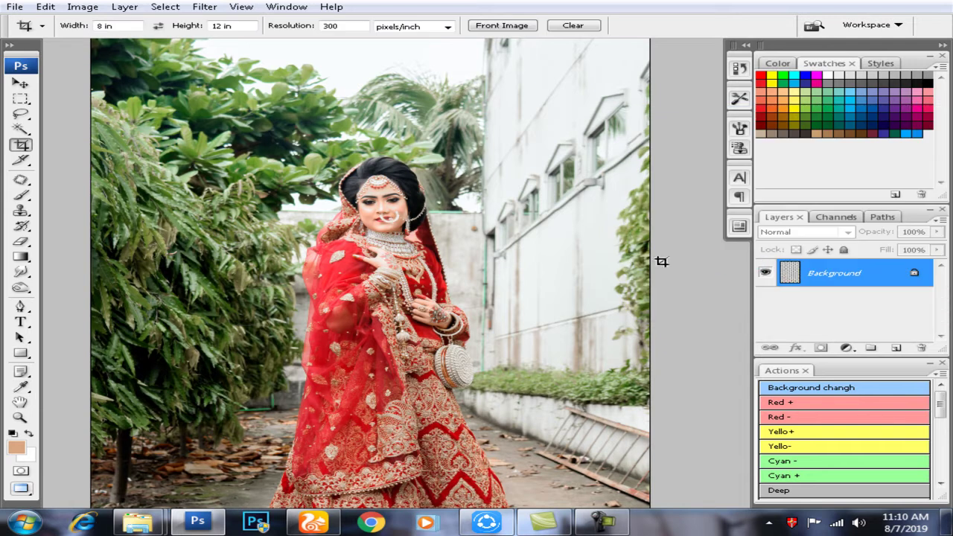
key(alt+i)
key(a)
key(c)
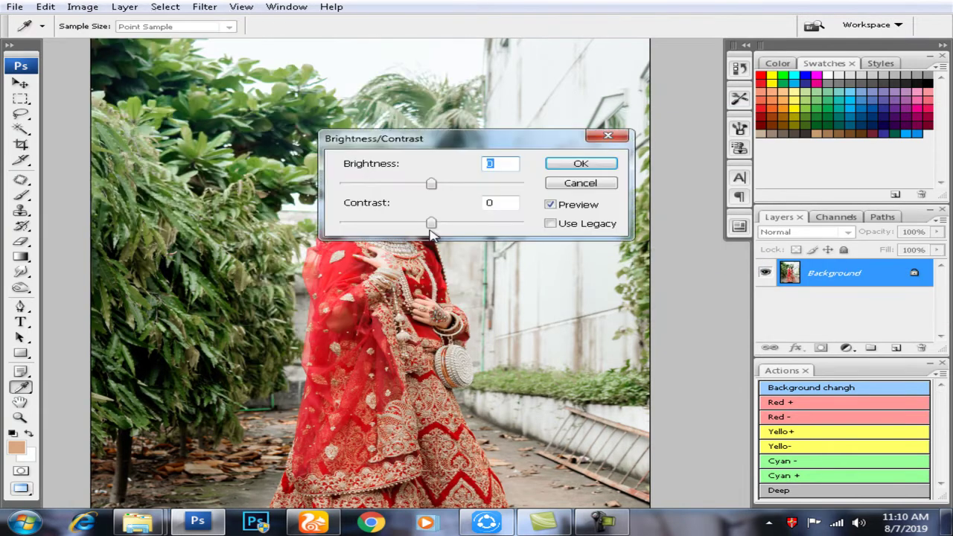
key(Escape)
key(c)
key(ctrl+minus)
key(ctrl+minus)
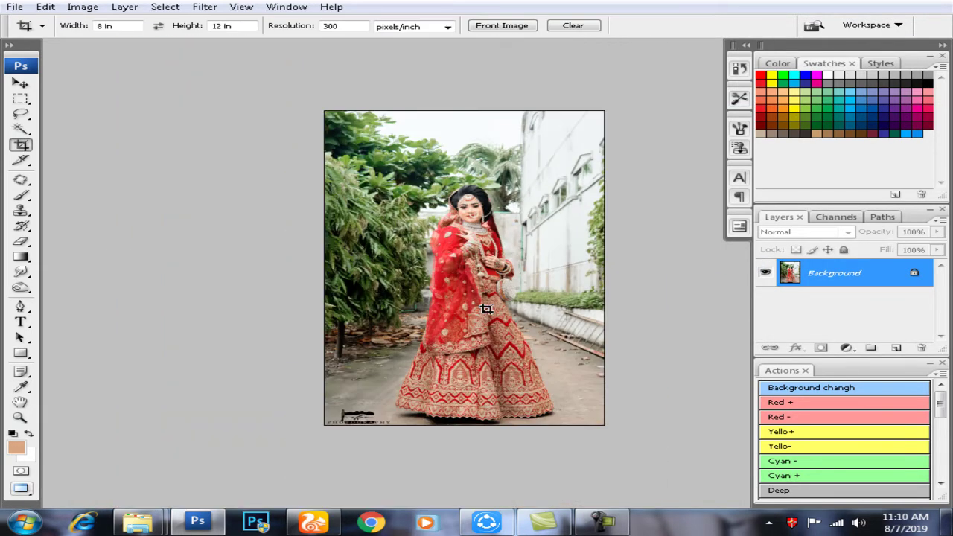
key(l)
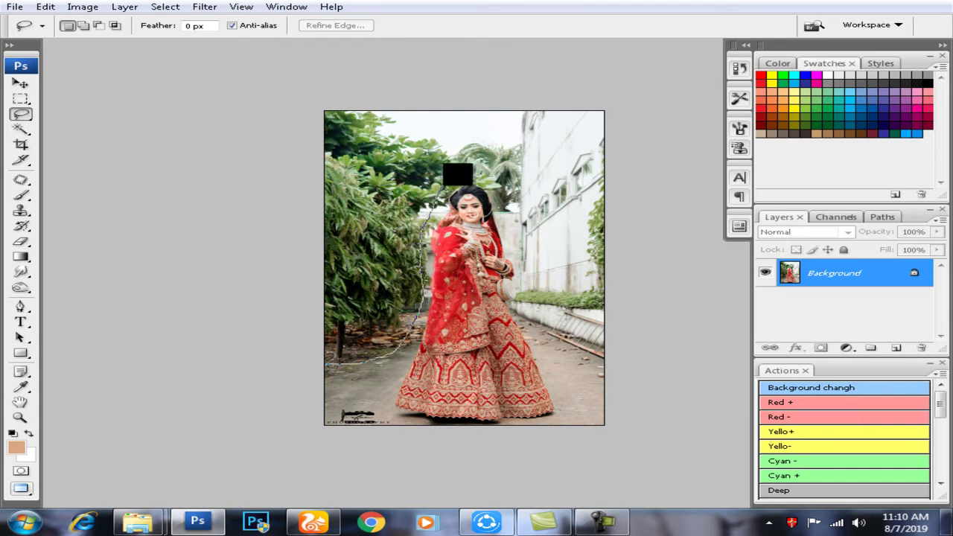
Step: Lasso the background around the bride, feather it 20 px and darken it with Curves
drag(521, 288, 628, 85)
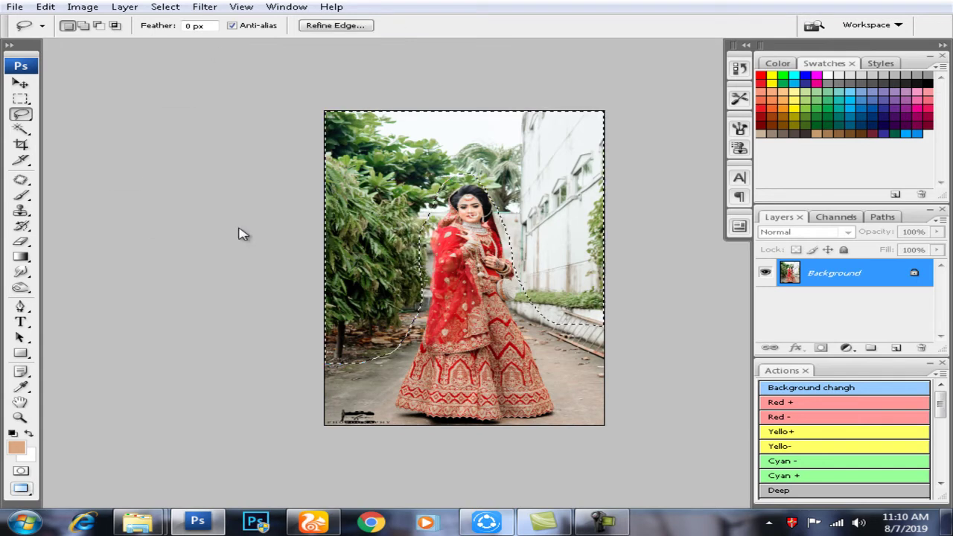
key(ctrl+alt+d)
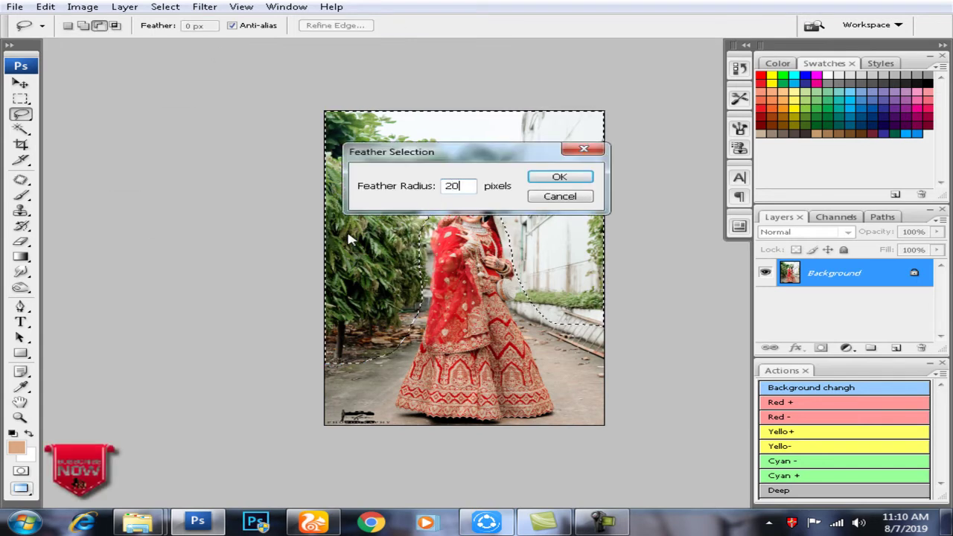
key(Return)
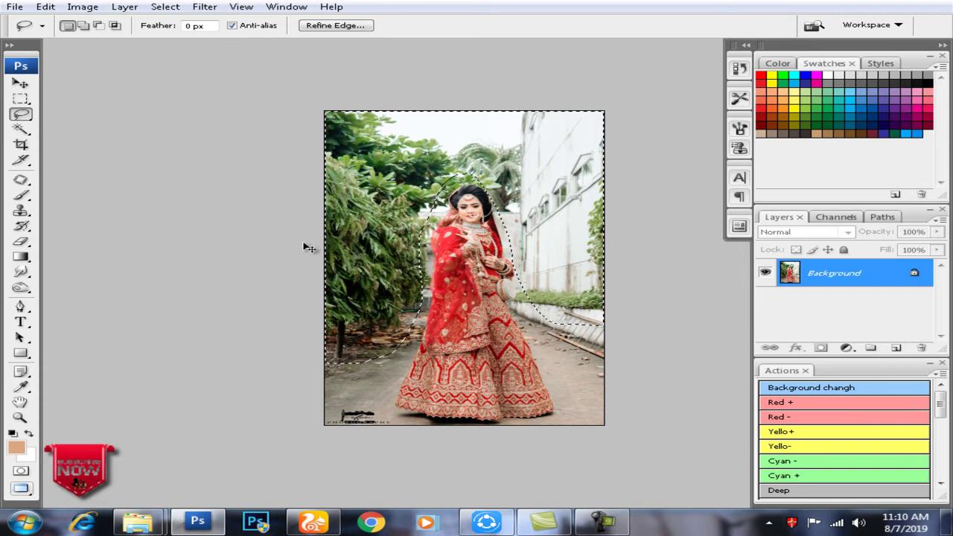
key(ctrl+m)
drag(753, 264, 753, 283)
key(Return)
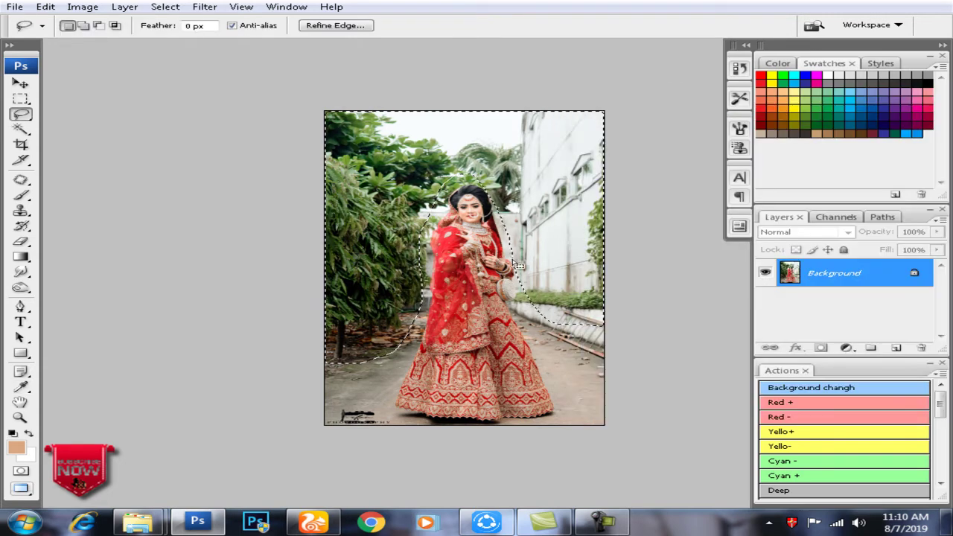
Step: Adjust the saturation of the selected background with Hue/Saturation
key(ctrl+plus)
key(ctrl+u)
drag(829, 218, 845, 219)
key(Return)
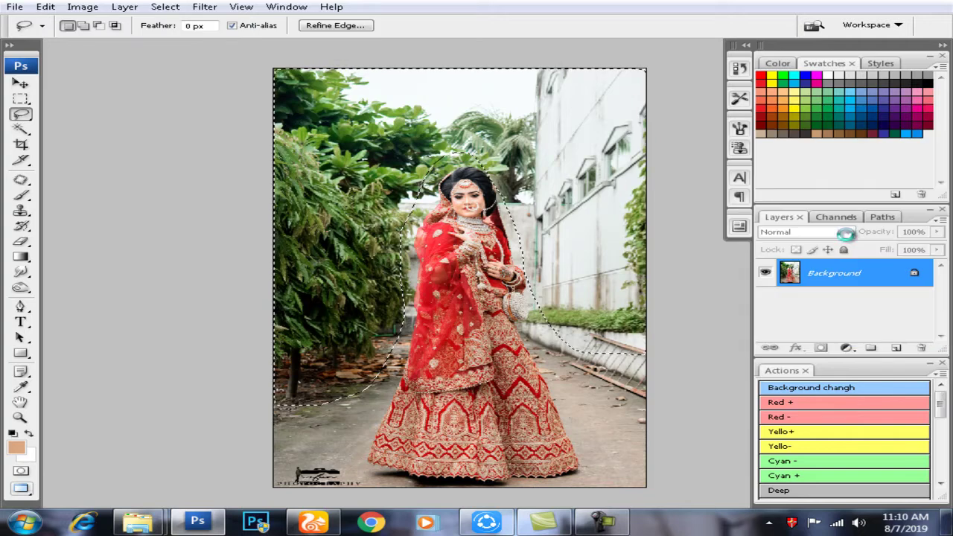
Step: Warm the background slightly with Color Balance Yellow −10
key(ctrl+b)
drag(447, 117, 828, 152)
drag(822, 237, 814, 238)
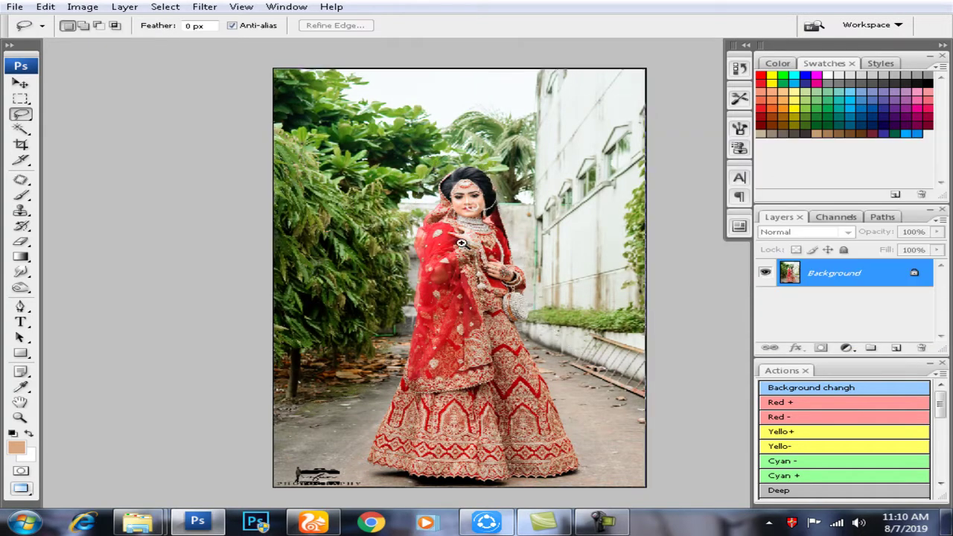
key(ctrl+plus)
ctrl+alt+click(366, 251)
Step: Zoom in close on the bride's face
key(o)
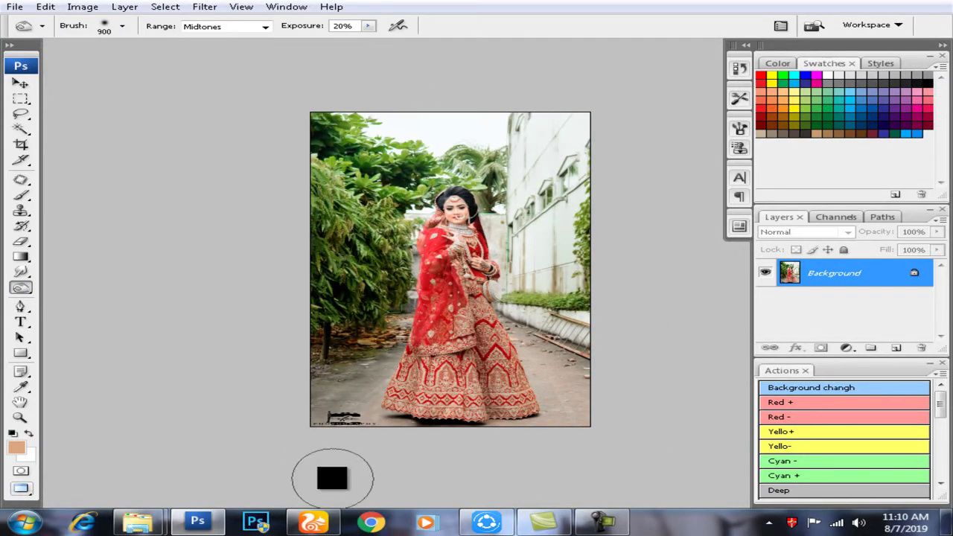
scroll(428, 266, up, 1)
scroll(428, 267, up, 2)
scroll(428, 267, up, 2)
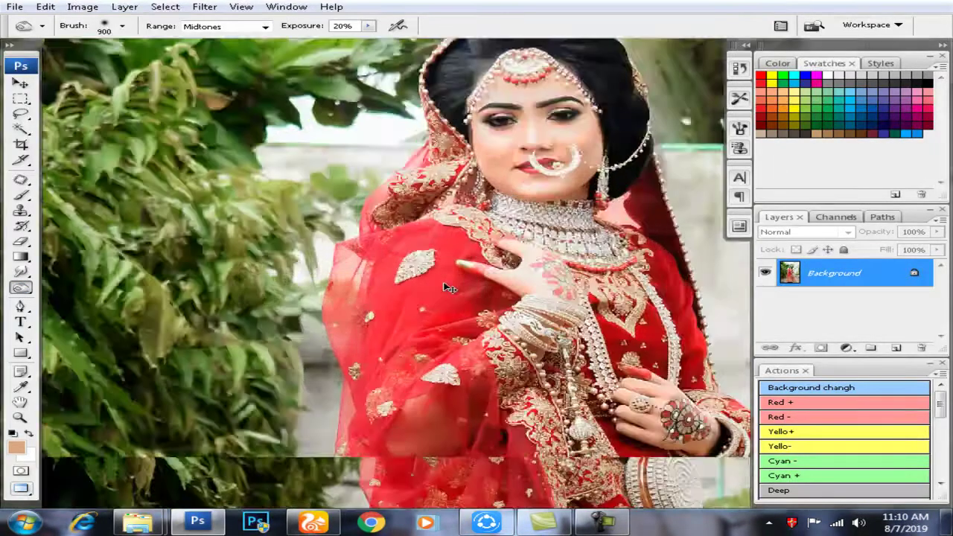
scroll(435, 260, up, 2)
drag(436, 259, 368, 406)
Step: Clone Stamp over blemishes on the bride's cheeks, forehead and chin
key(s)
scroll(369, 402, up, 1)
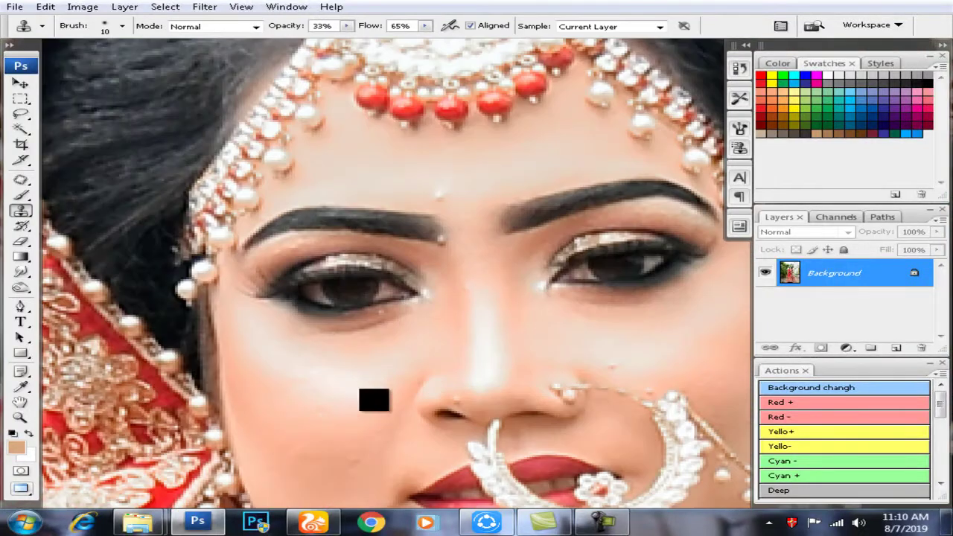
scroll(351, 330, down, 2)
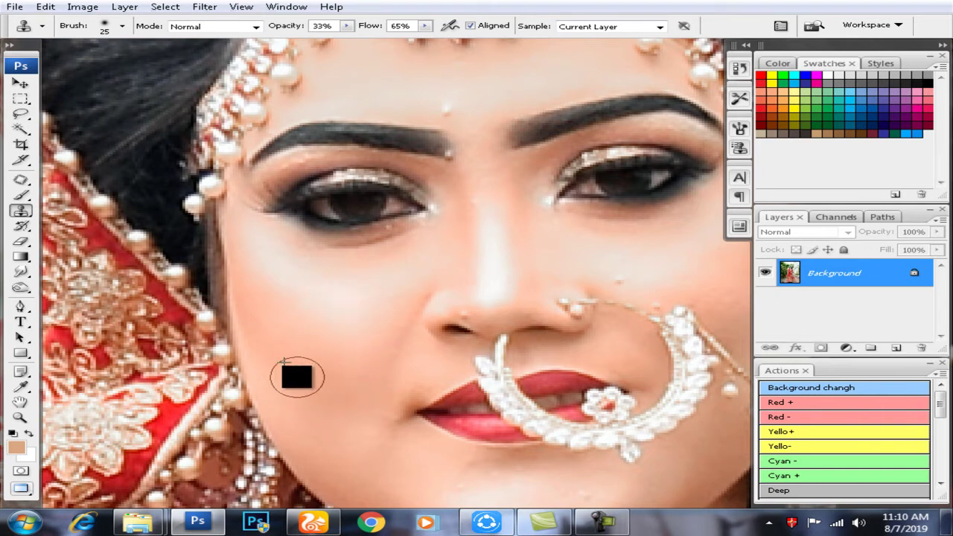
scroll(365, 344, up, 2)
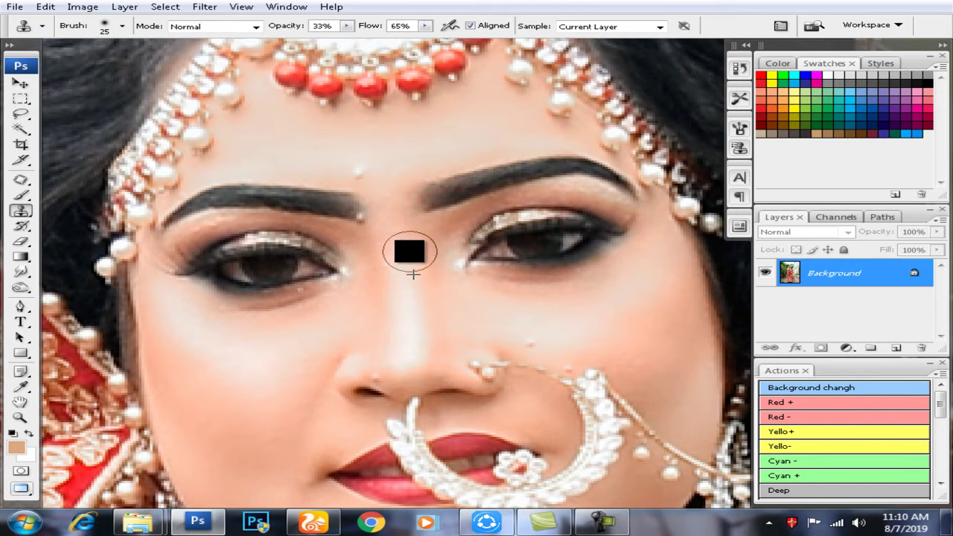
drag(387, 192, 395, 265)
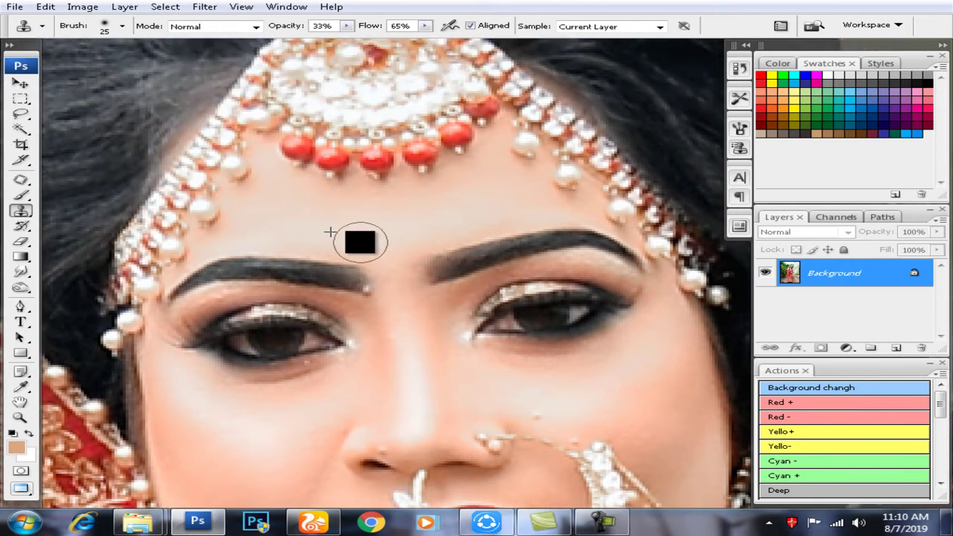
scroll(432, 321, down, 3)
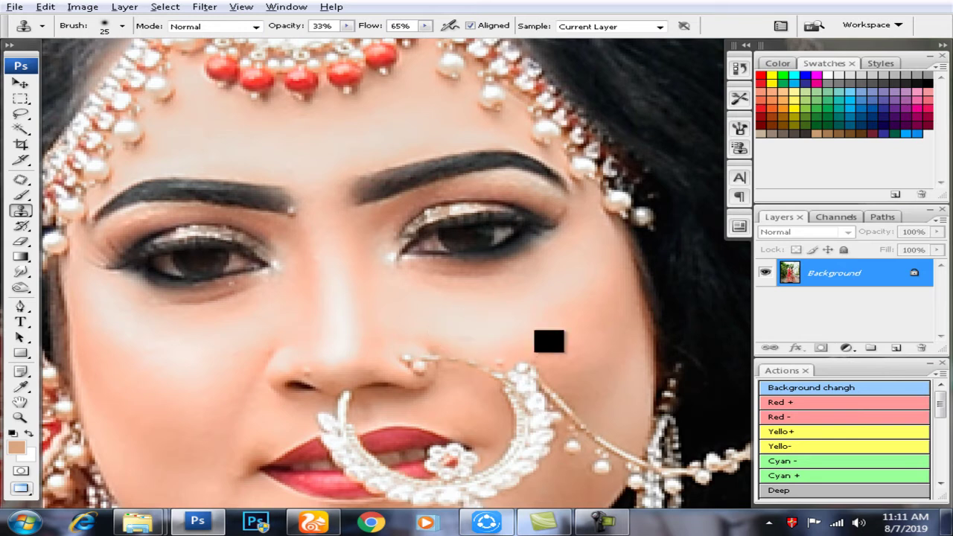
scroll(528, 308, down, 5)
drag(530, 311, 540, 291)
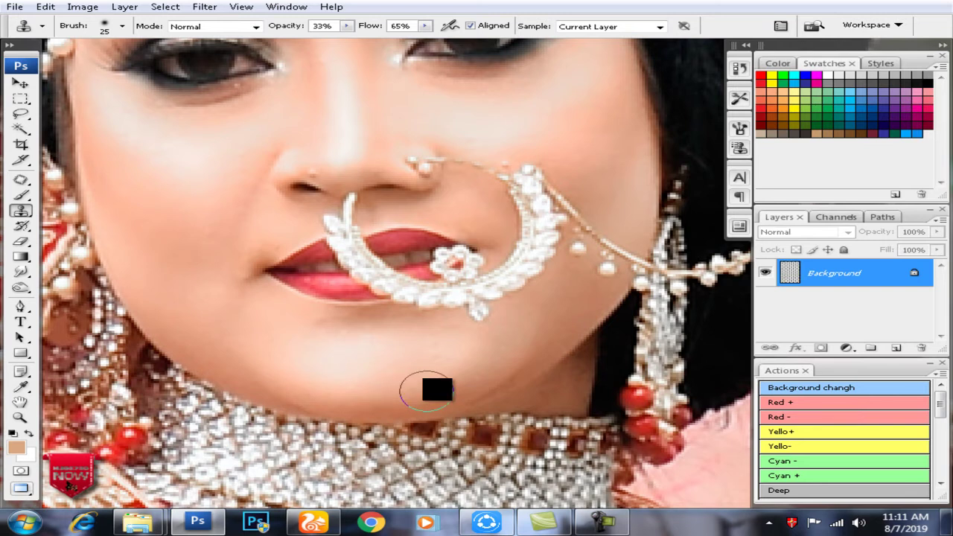
scroll(417, 370, up, 1)
Step: Smooth the bride's cheek skin with a 25 px Smudge brush
click(21, 272)
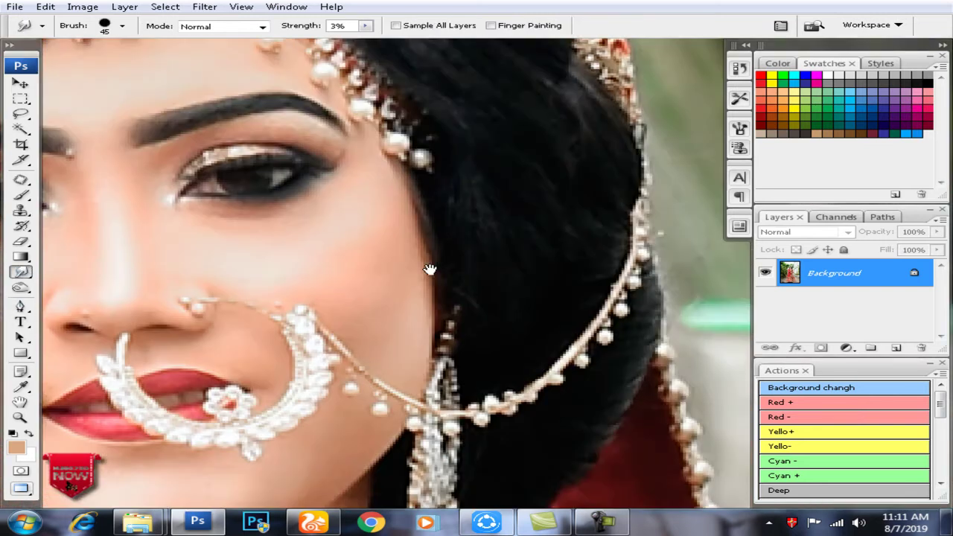
key(bracketleft)
key(bracketleft)
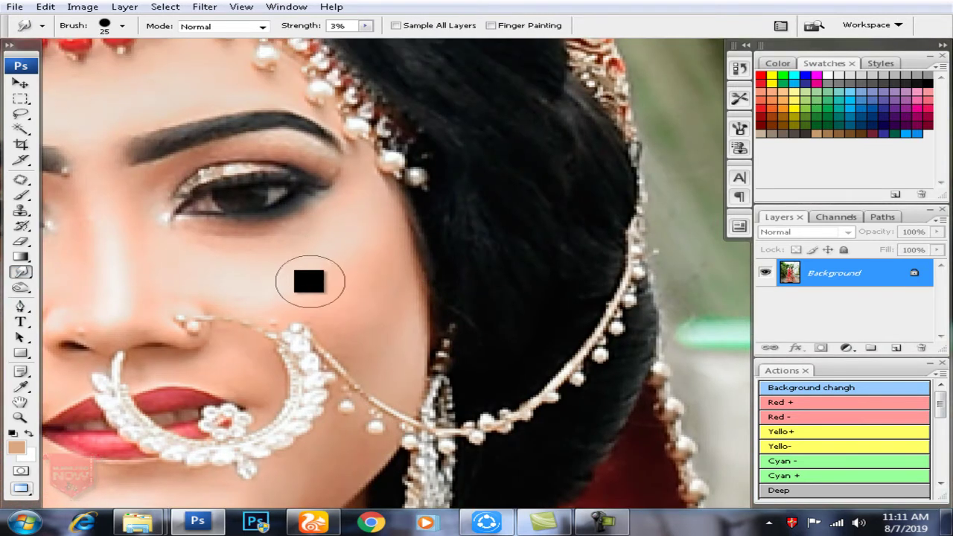
scroll(355, 235, down, 1)
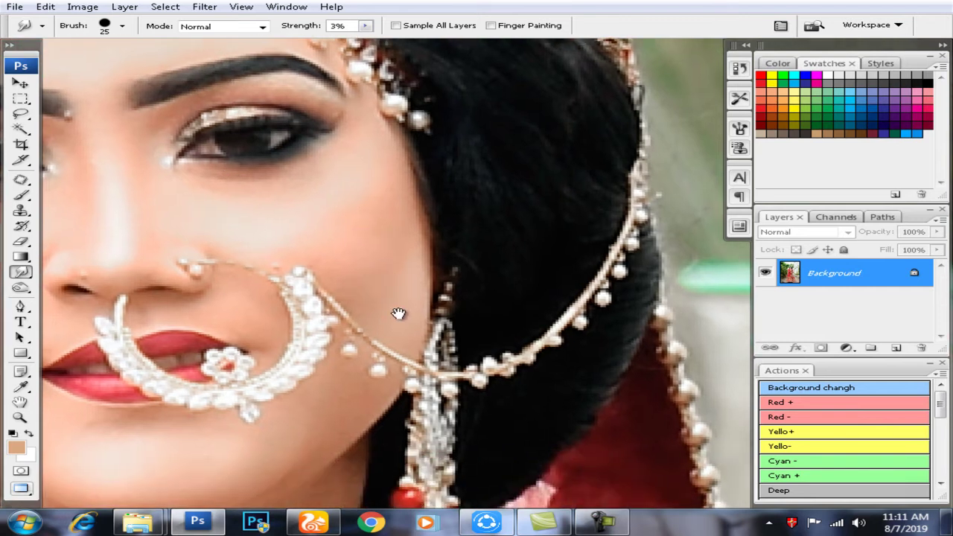
scroll(389, 286, down, 3)
scroll(389, 285, left, 3)
drag(230, 331, 349, 360)
key(ctrl+minus)
key(ctrl+minus)
key(ctrl+minus)
key(ctrl+minus)
Step: Deepen the Blacks by +5 with Selective Color
click(82, 7)
mouse_move(112, 42)
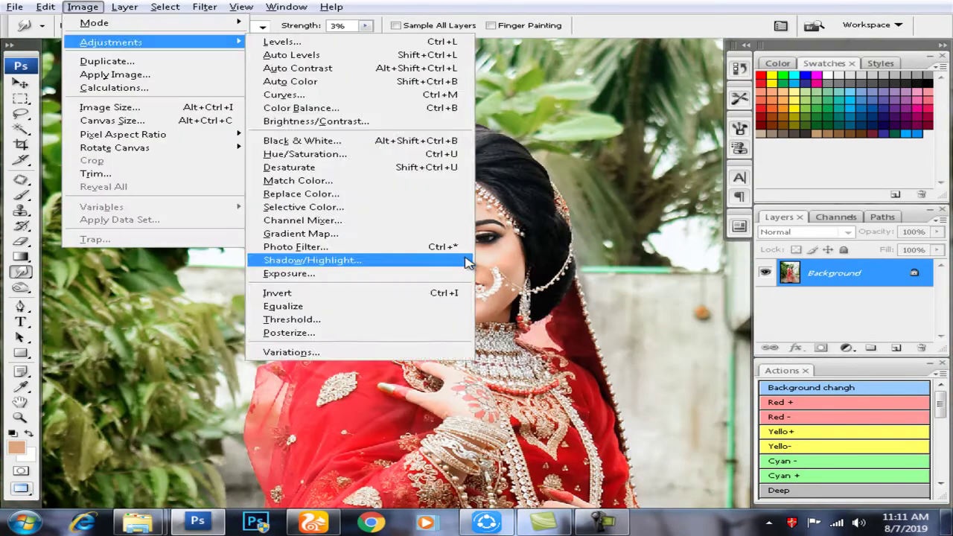
click(439, 207)
click(809, 141)
click(748, 245)
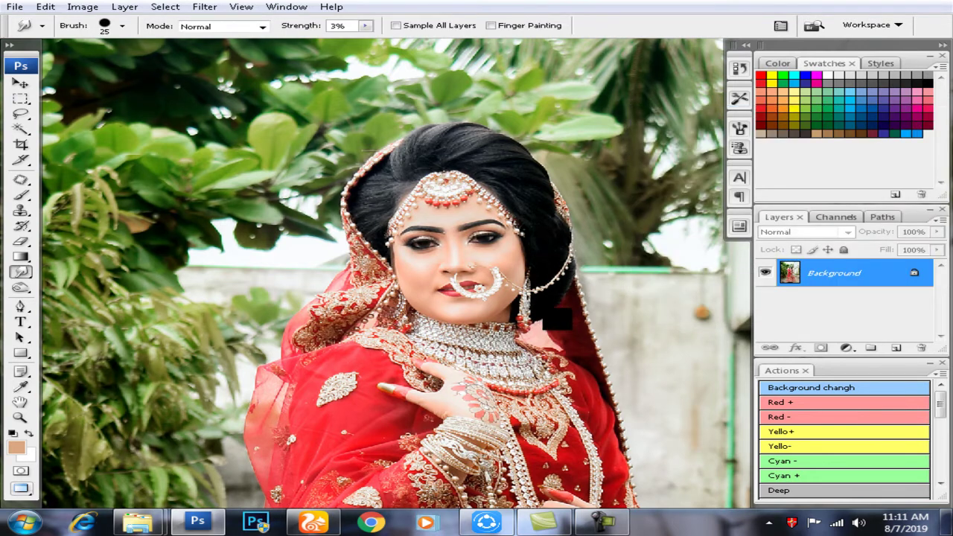
Step: Lasso and feather the bride's hand, darken it with Curves, then deselect
key(l)
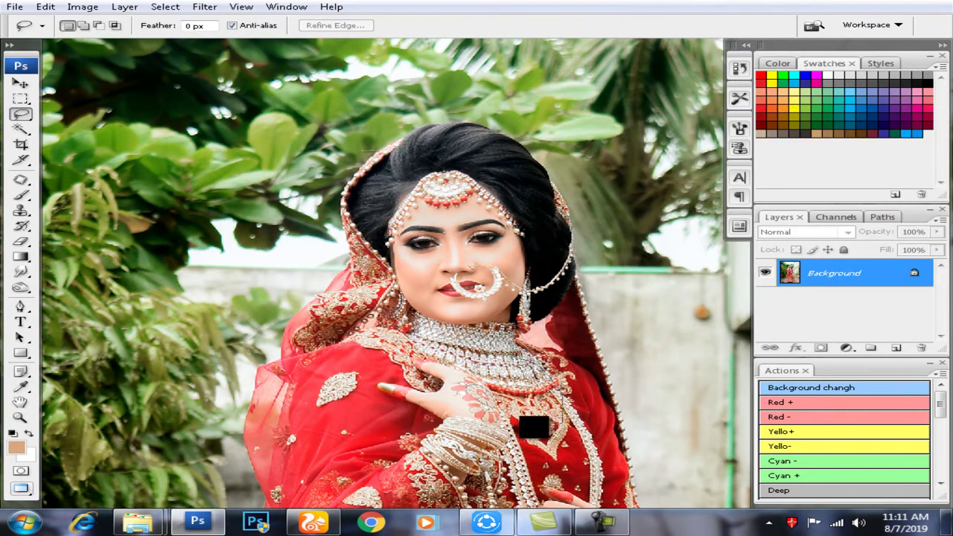
drag(537, 379, 528, 382)
key(ctrl+alt+d)
key(Return)
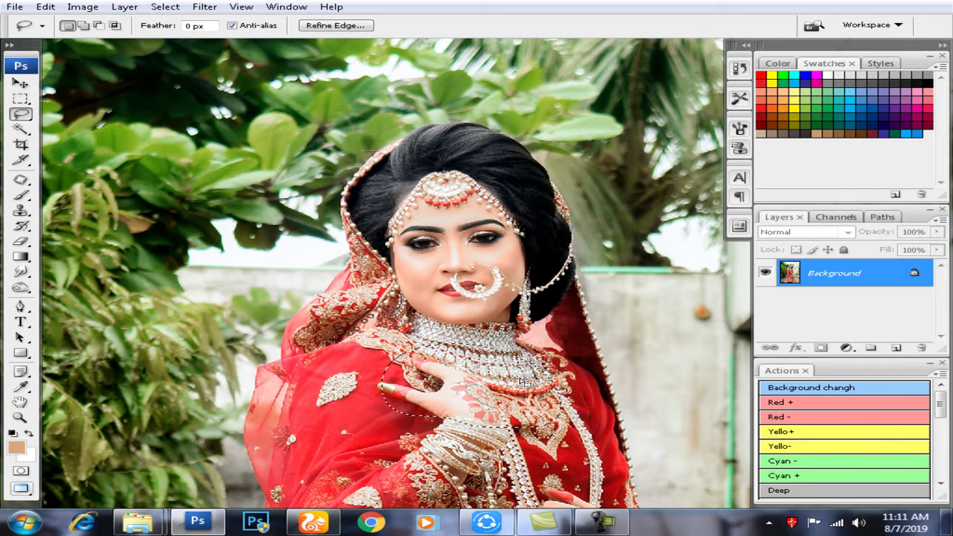
key(ctrl+m)
drag(712, 297, 713, 312)
key(Return)
key(ctrl+d)
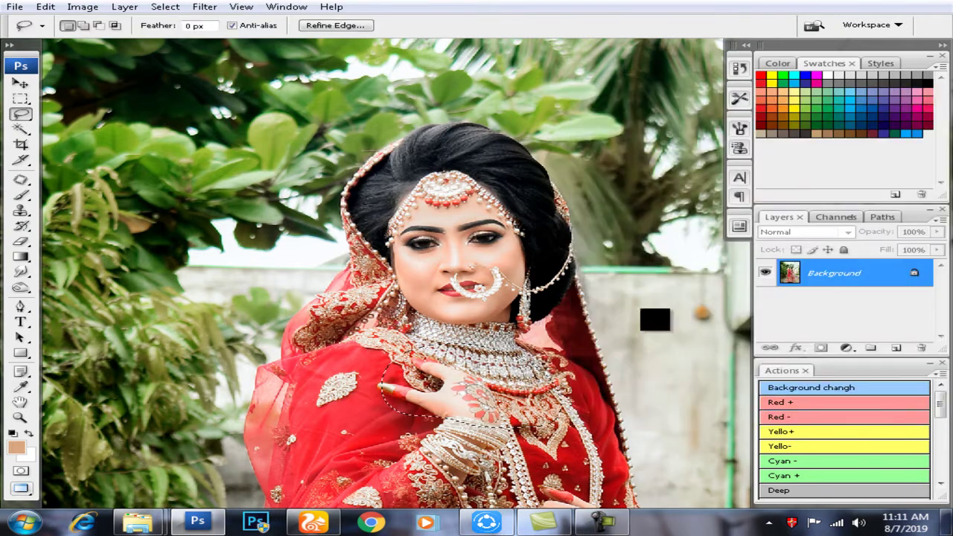
Step: Fit the photo in the window and save it as a JPEG
key(ctrl+0)
key(ctrl+s)
key(Return)
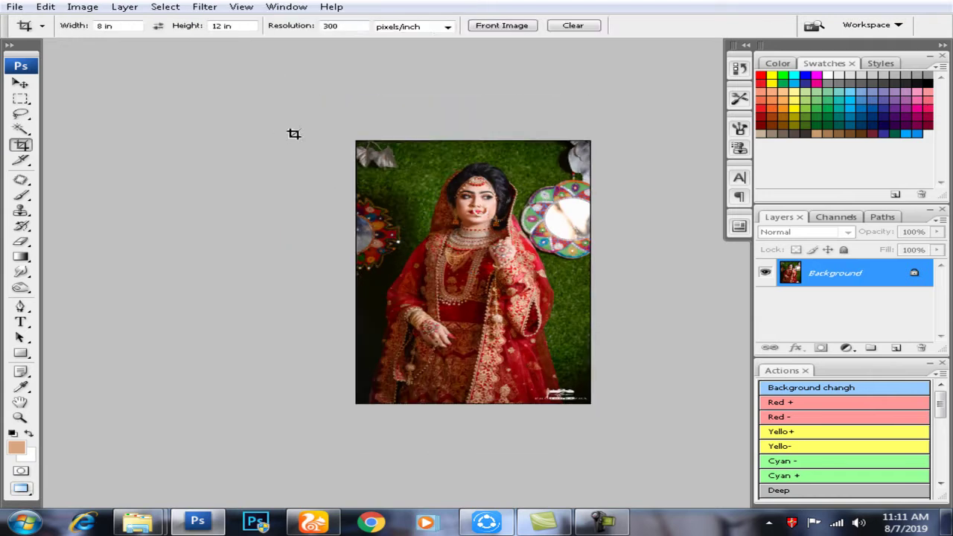
Step: Apply a one-point Curves tone adjustment to the new bride portrait
key(ctrl+0)
key(ctrl+m)
click(717, 296)
key(Return)
Step: Magic Wand and feather the face skin, then raise a Curves point to input 30, output 37
key(ctrl+plus)
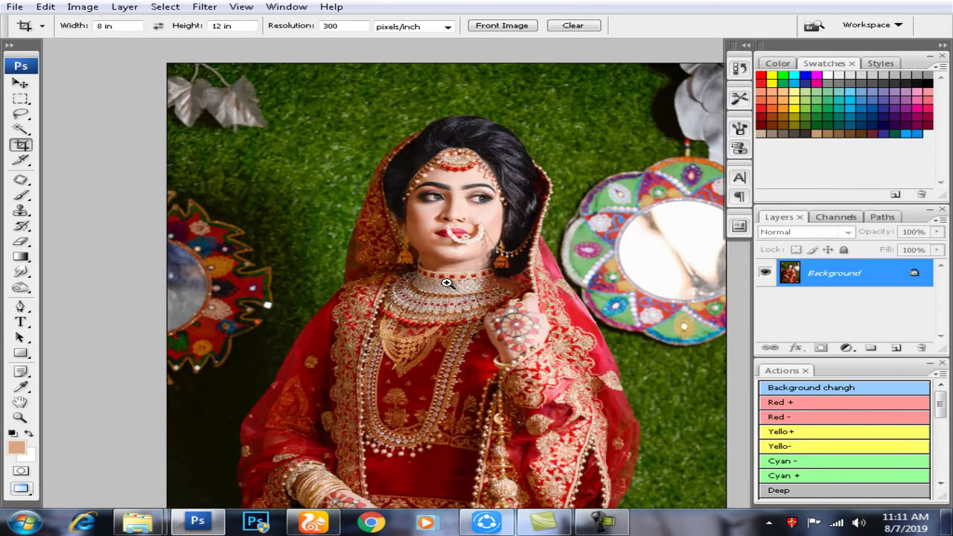
key(ctrl+plus)
key(w)
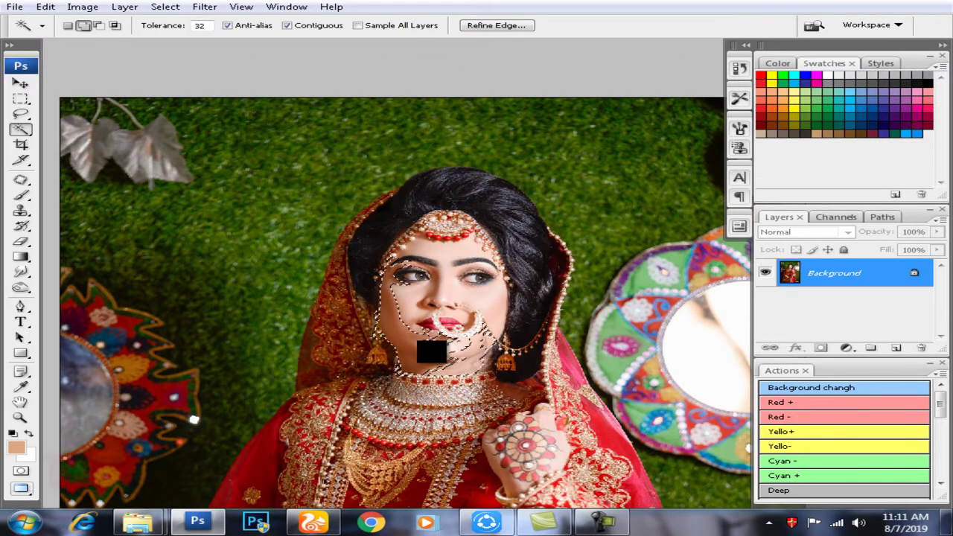
key(ctrl+alt+d)
key(Return)
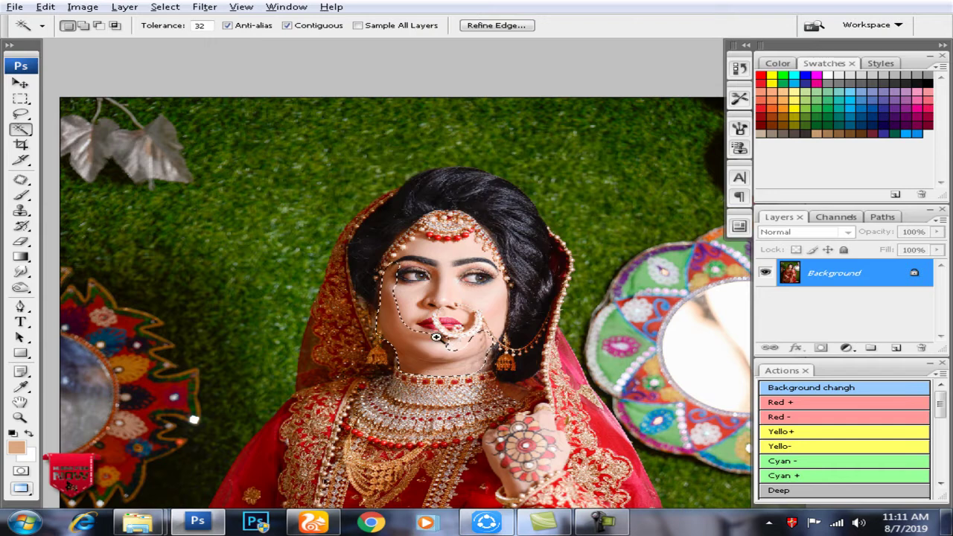
key(ctrl+plus)
key(ctrl+m)
drag(702, 308, 701, 305)
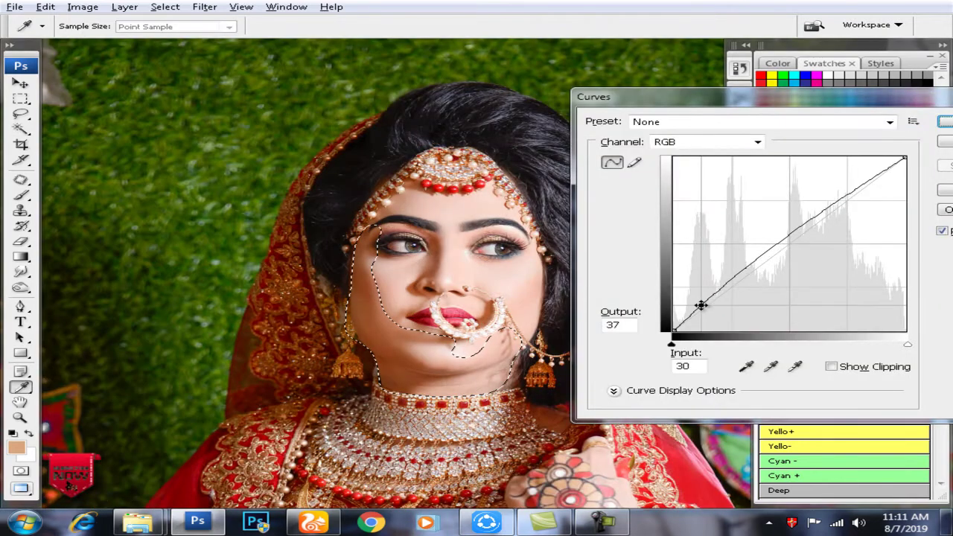
Step: Confirm the brightening curve and smooth the face skin with Noiseware Professional
key(Return)
key(w)
key(ctrl+plus)
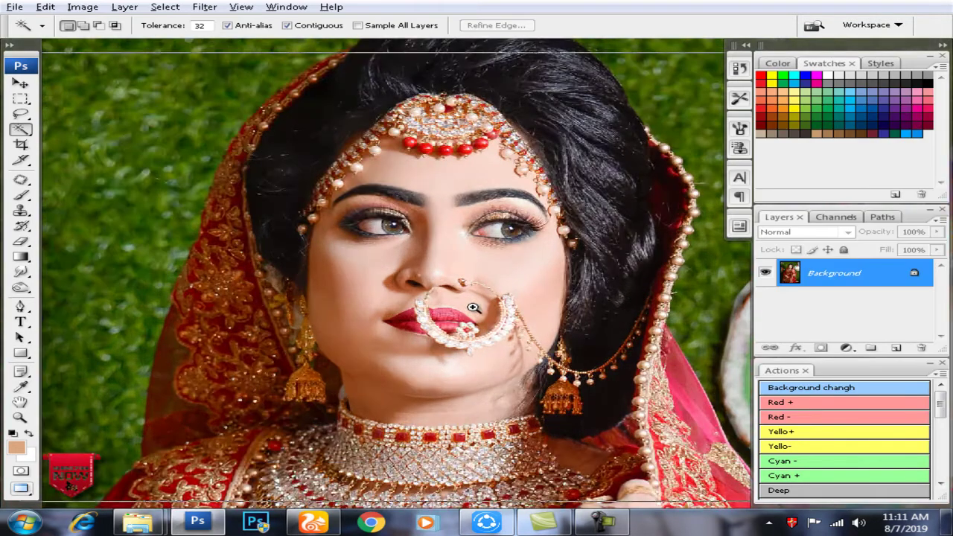
key(ctrl+plus)
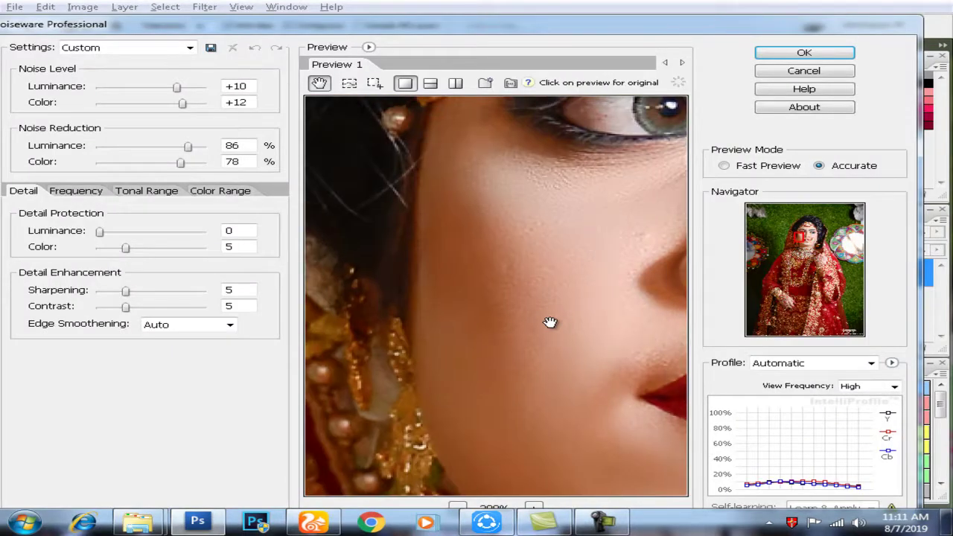
key(Return)
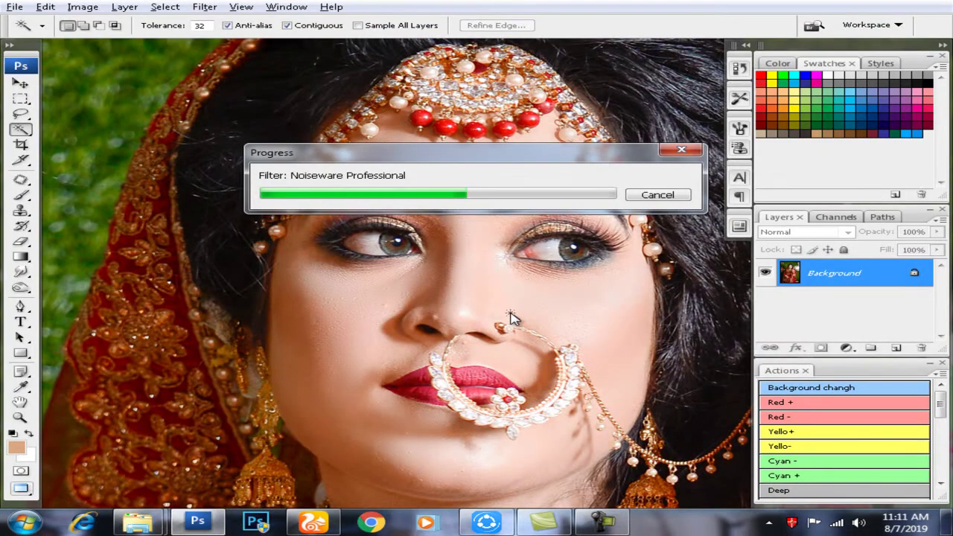
Step: Zoom in close on the bride's nose with Clone Stamp ready at 33% opacity, 65% flow
click(432, 298)
key(s)
click(431, 300)
click(426, 301)
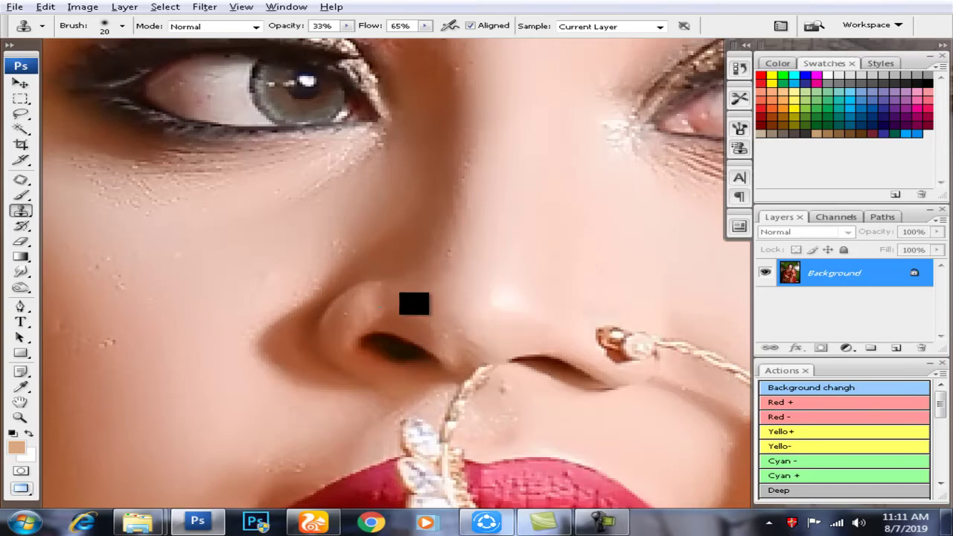
Step: Blend the cheek, chin and neck skin with a 3%-strength, 40 px Smudge brush
drag(451, 322, 430, 303)
alt+click(450, 299)
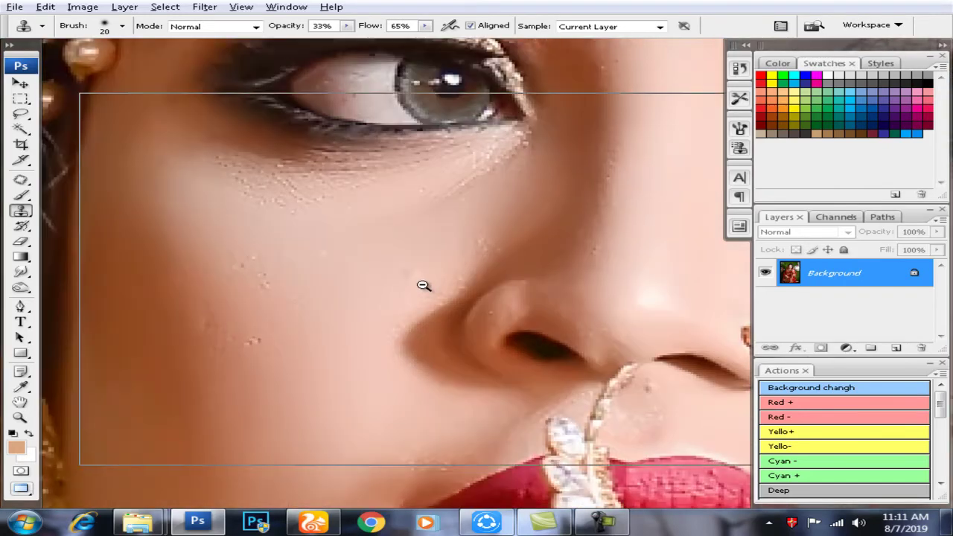
alt+click(425, 285)
click(20, 271)
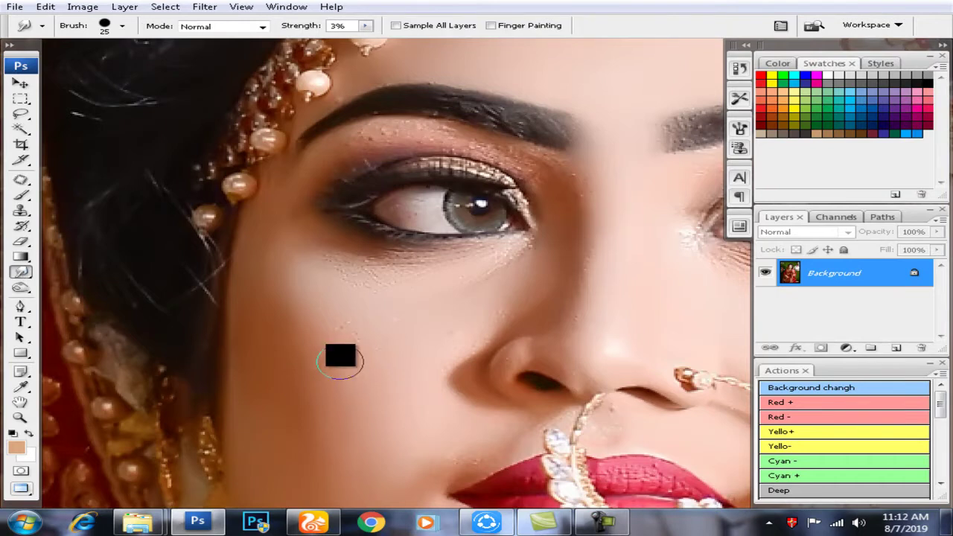
key(bracketright)
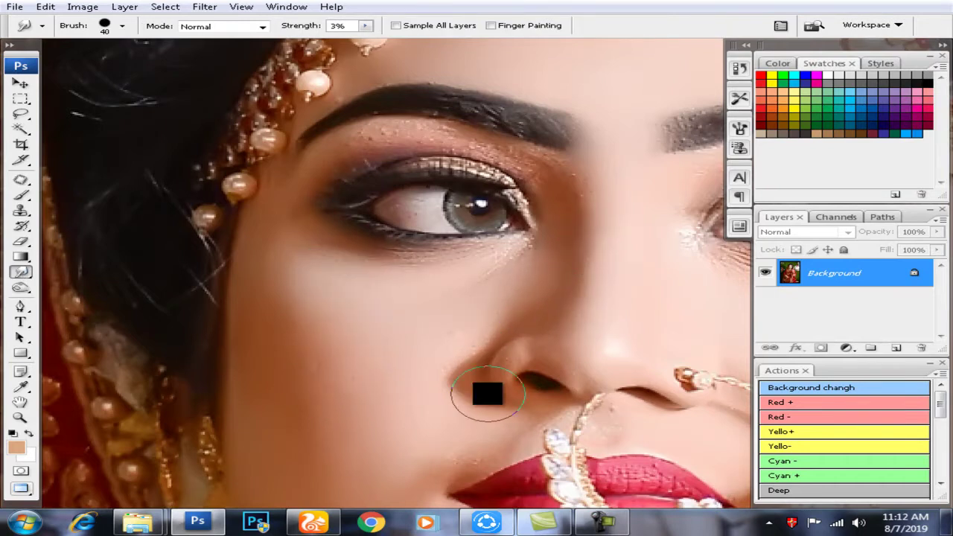
scroll(475, 391, down, 3)
scroll(439, 358, down, 3)
scroll(412, 330, down, 3)
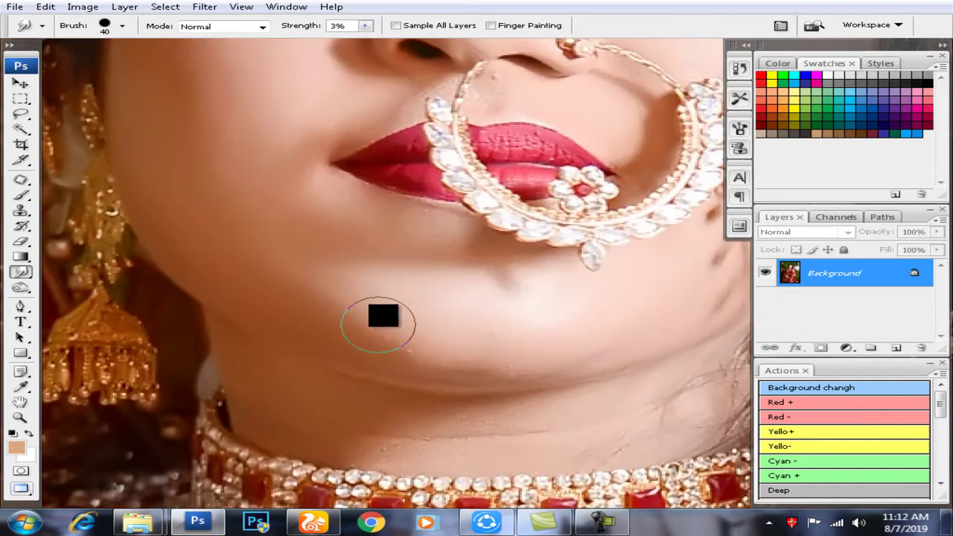
scroll(402, 384, down, 1)
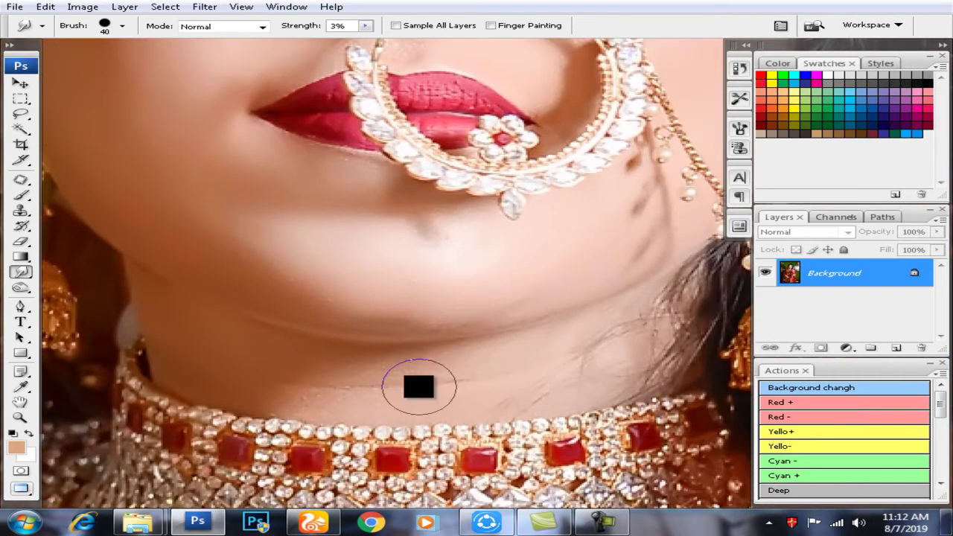
scroll(350, 402, up, 2)
scroll(350, 402, right, 2)
scroll(372, 417, up, 3)
scroll(365, 365, right, 2)
Step: Magic Wand and feather the facial skin, set Levels midtone to 0.72, then deselect
key(w)
click(365, 366)
scroll(365, 366, down, 3)
scroll(447, 343, left, 2)
key(ctrl+alt+d)
key(Return)
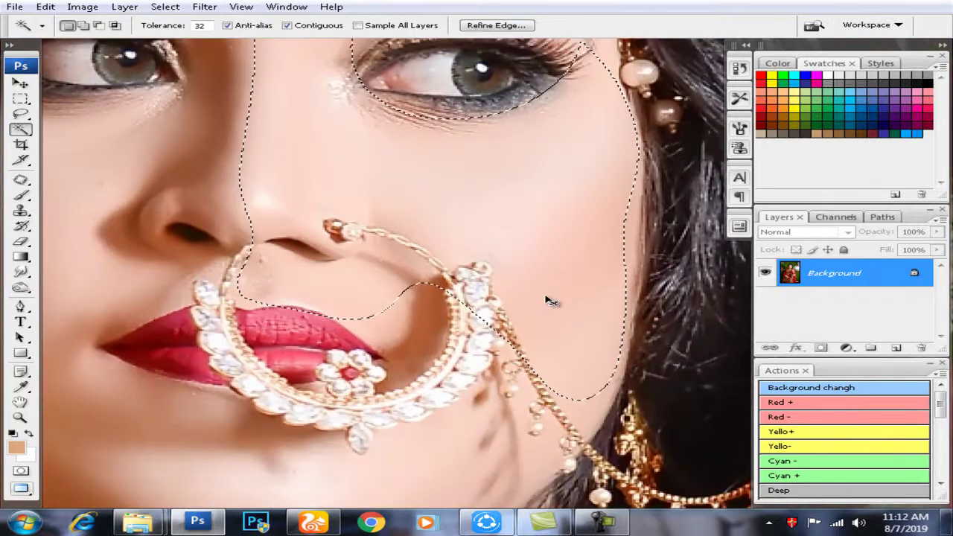
key(ctrl+l)
drag(551, 222, 565, 223)
key(Return)
key(ctrl+d)
Step: Feather a freehand lasso selection on the fitted photo and adjust it with Curves
key(ctrl+minus)
key(ctrl+minus)
key(ctrl+minus)
key(ctrl+minus)
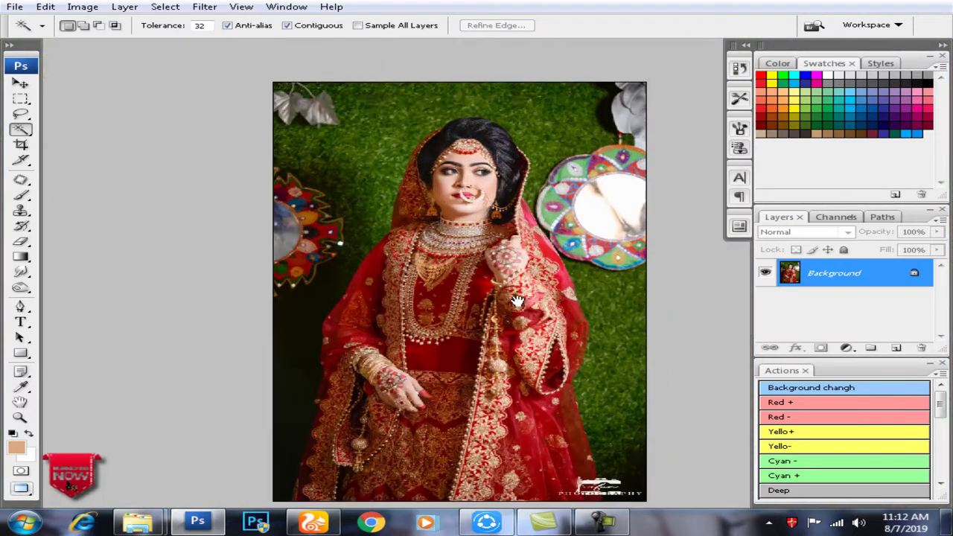
key(l)
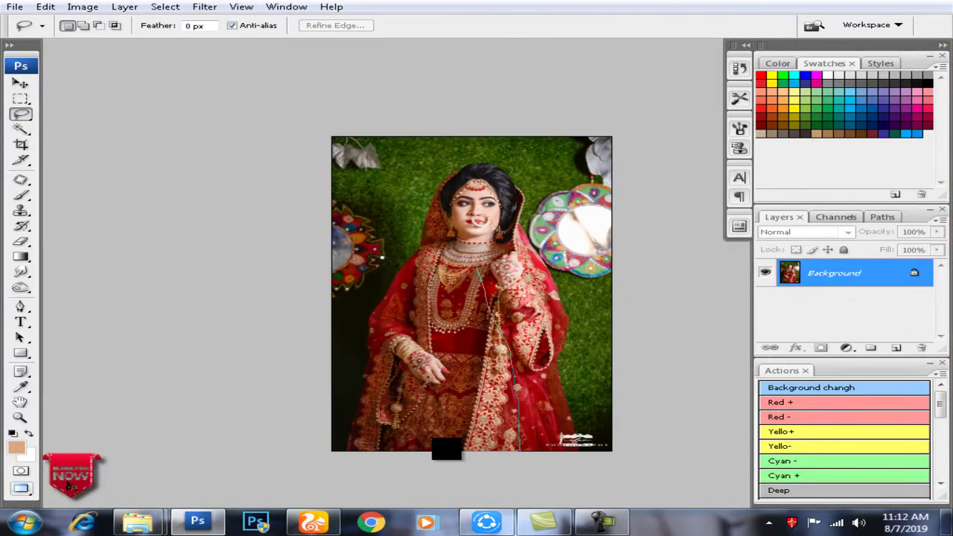
drag(354, 356, 436, 255)
key(ctrl+alt+d)
key(Return)
key(ctrl+m)
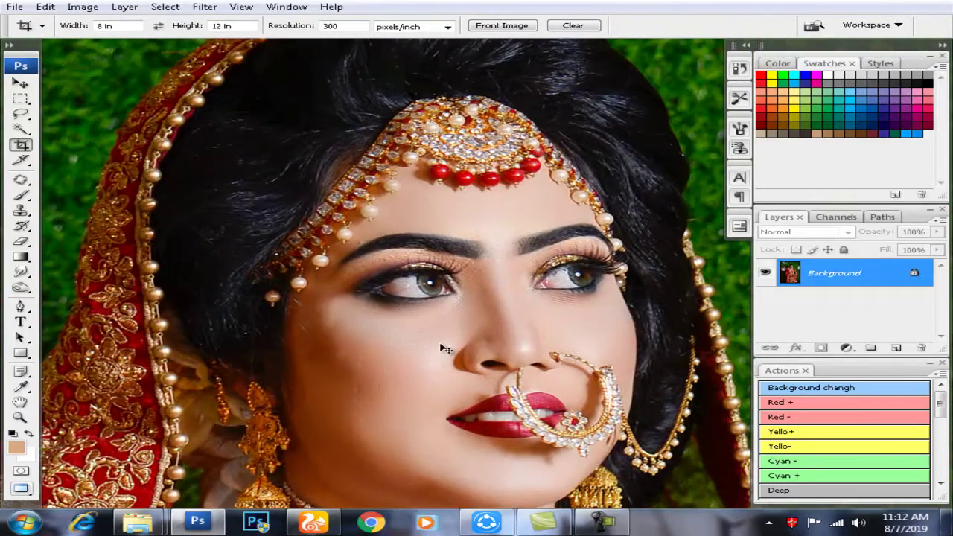
Step: Apply Imagenomic Portraiture smoothing using a sampled skin tone from the bride's face
scroll(481, 342, up, 4)
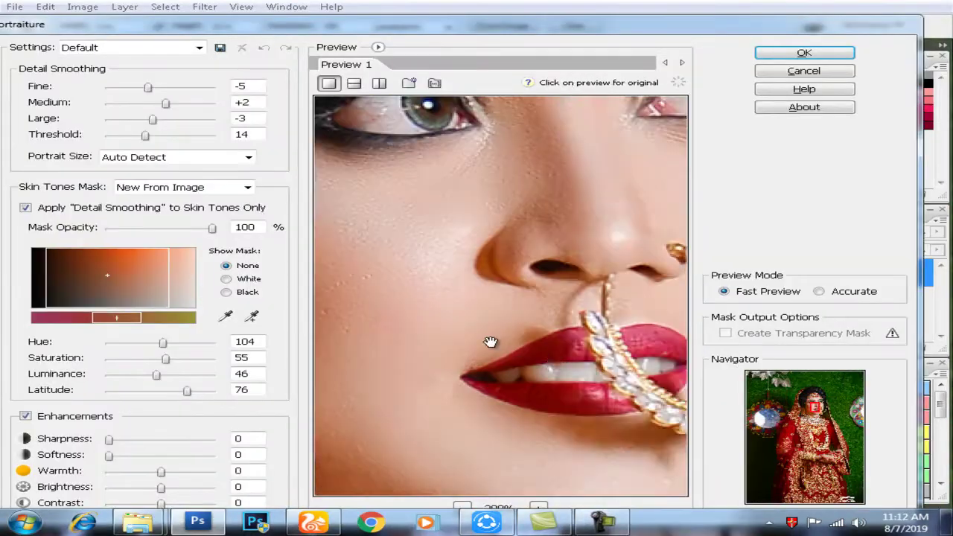
drag(544, 302, 544, 415)
click(242, 319)
click(455, 437)
key(Return)
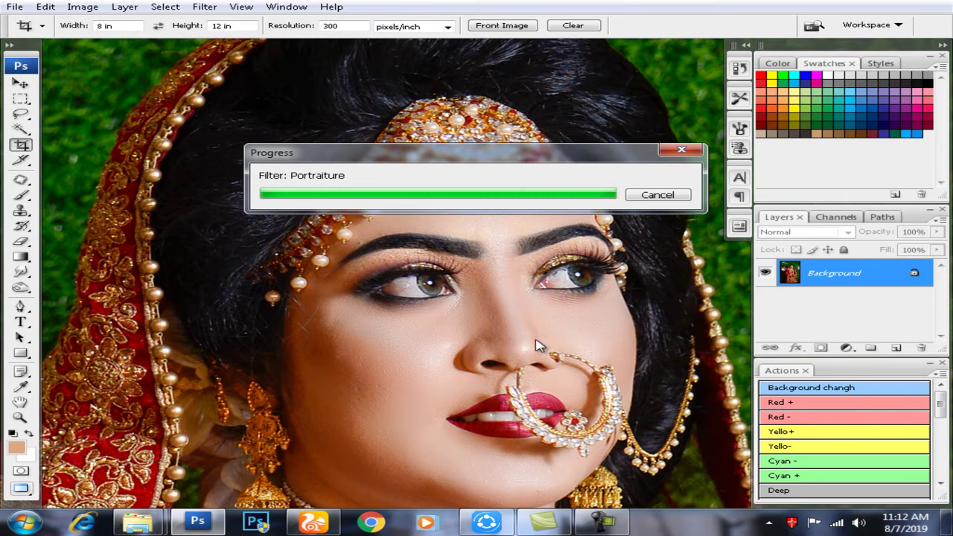
Step: Magic Wand select the skin of the bride's cheek and neck
scroll(457, 394, down, 3)
key(w)
click(362, 383)
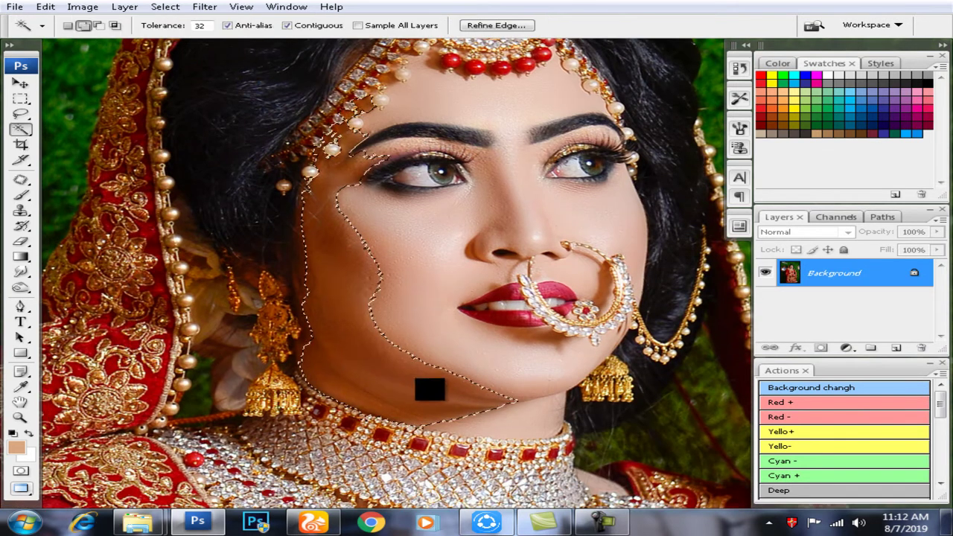
Step: Feather the selection by 8, brighten it to Levels midtone 1.20, then deselect
key(ctrl+alt+d)
text(8)
key(Return)
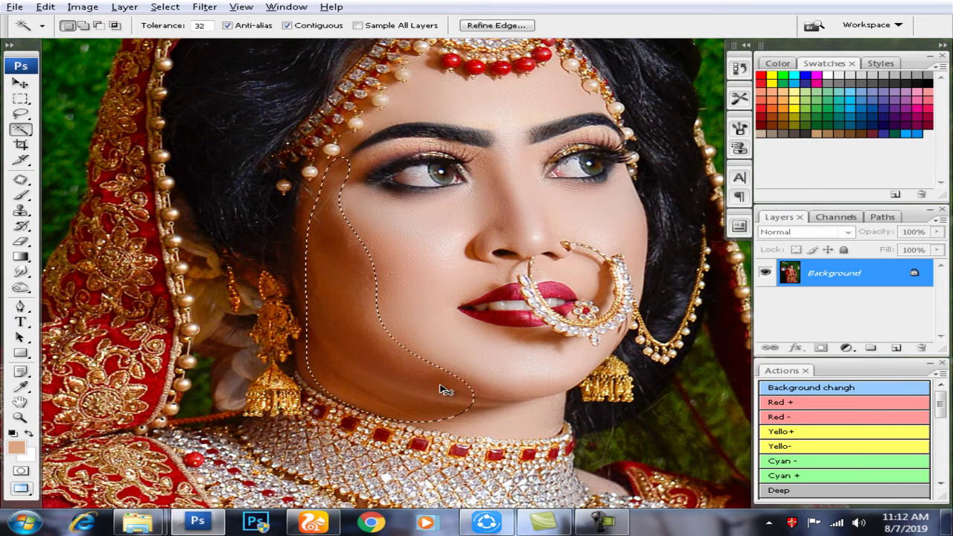
key(ctrl+l)
drag(611, 92, 782, 113)
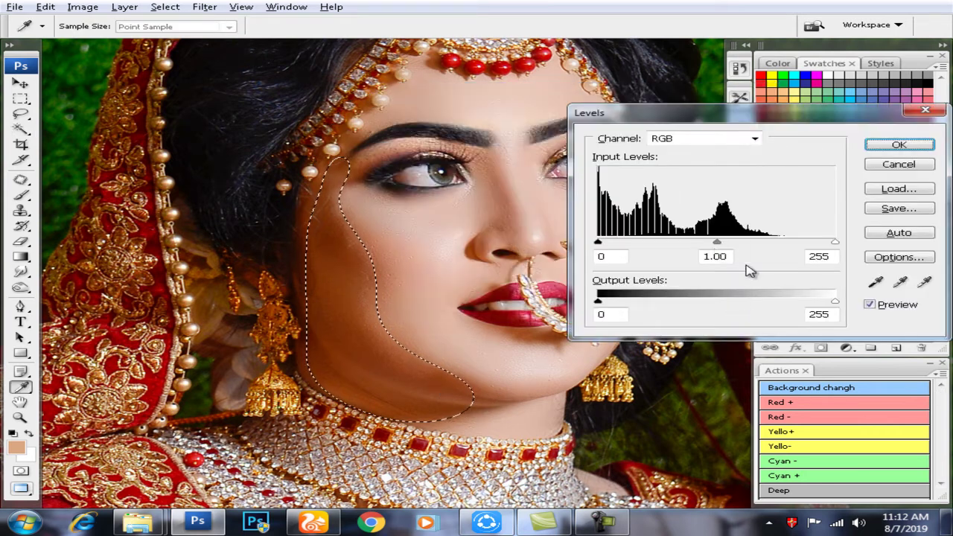
drag(717, 244, 701, 244)
key(Return)
key(ctrl+d)
Step: Smudge-blend the lower face and neck skin, then fit the photo in the window
key(r)
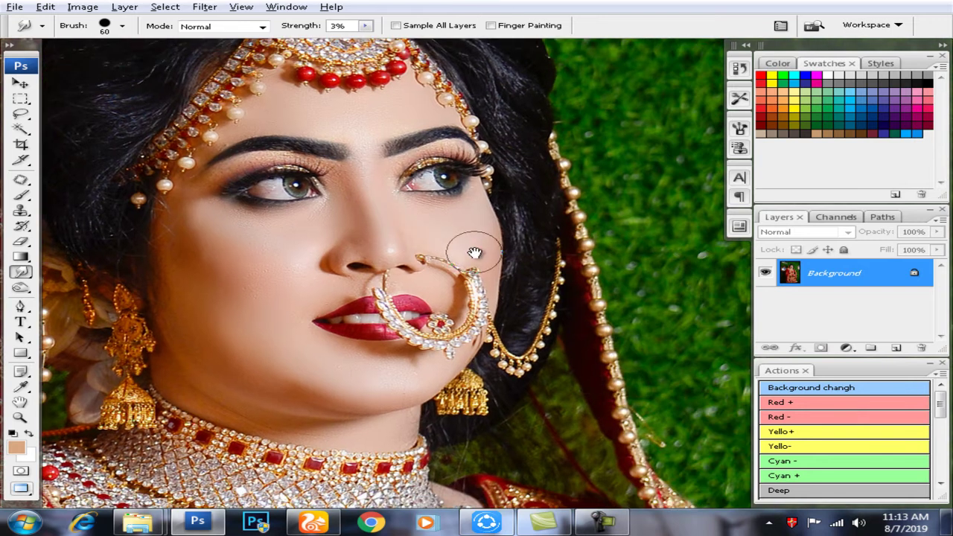
mouse_move(475, 254)
mouse_down()
mouse_move(502, 226)
mouse_move(530, 123)
mouse_up()
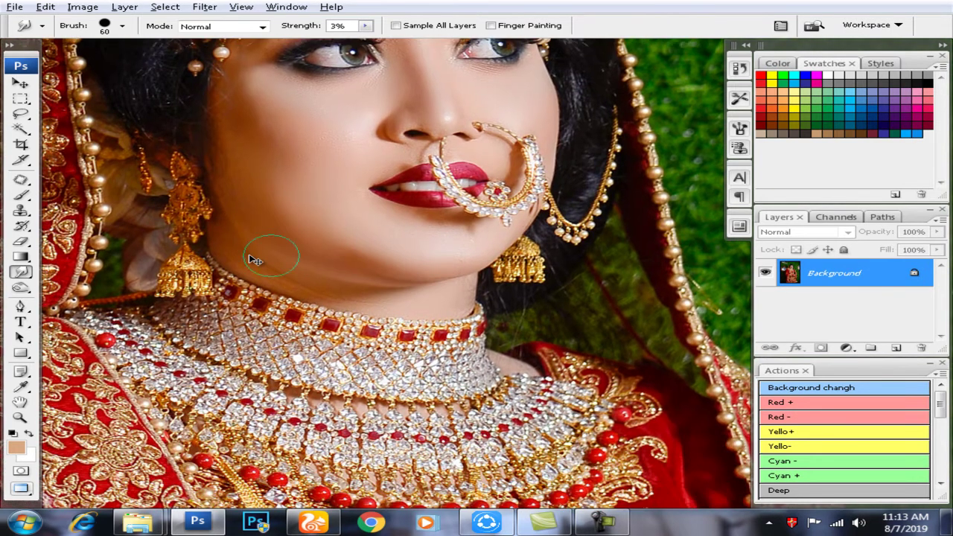
key(ctrl+0)
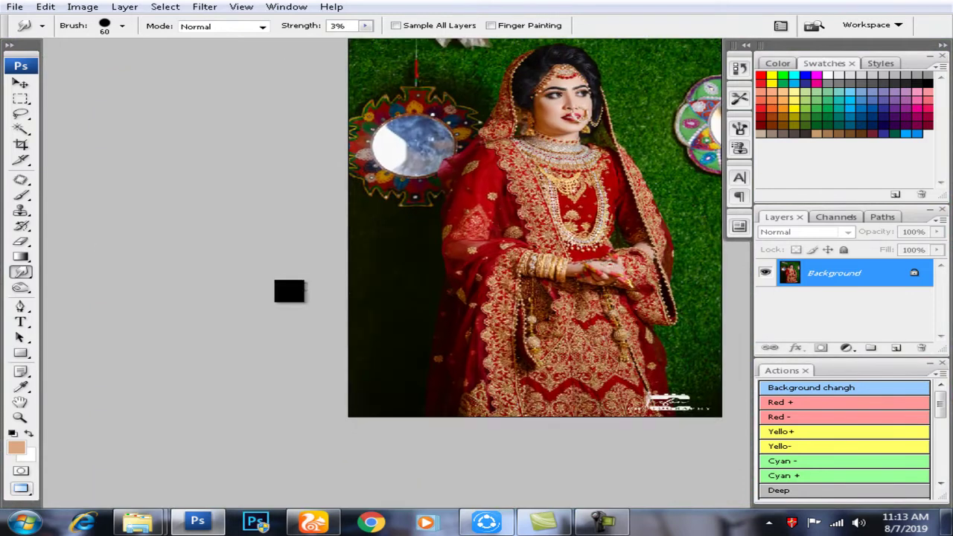
Step: Bring up the groom-in-car photo and zoom in on the groom's face
click(20, 288)
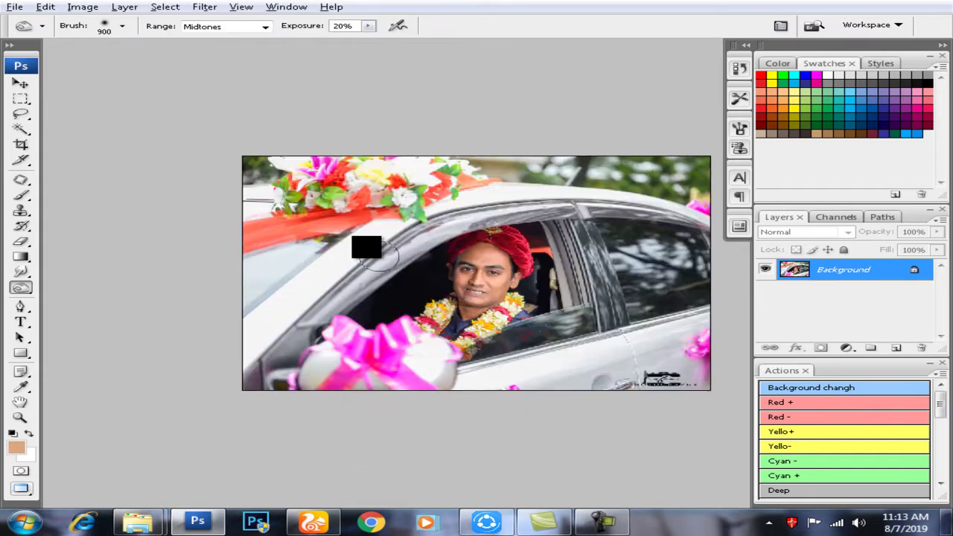
key(c)
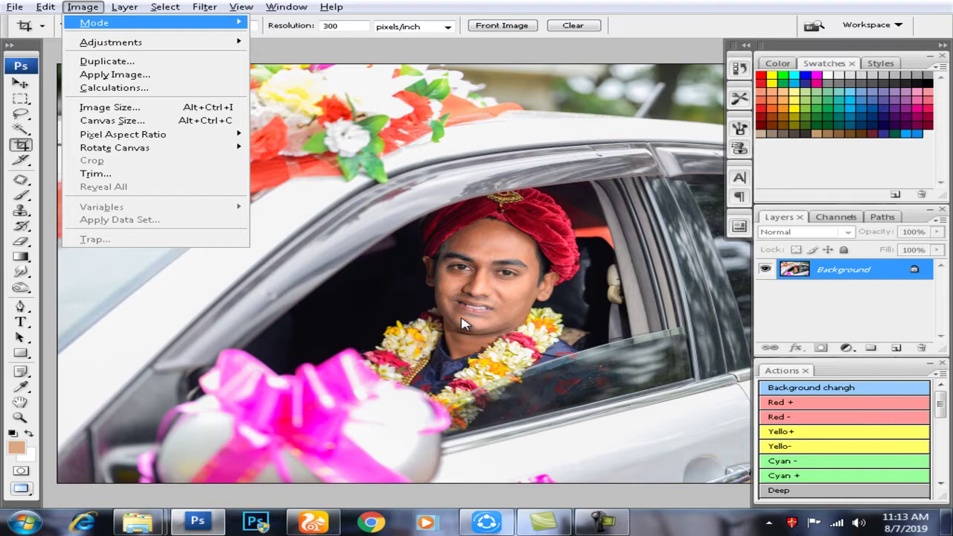
click(462, 324)
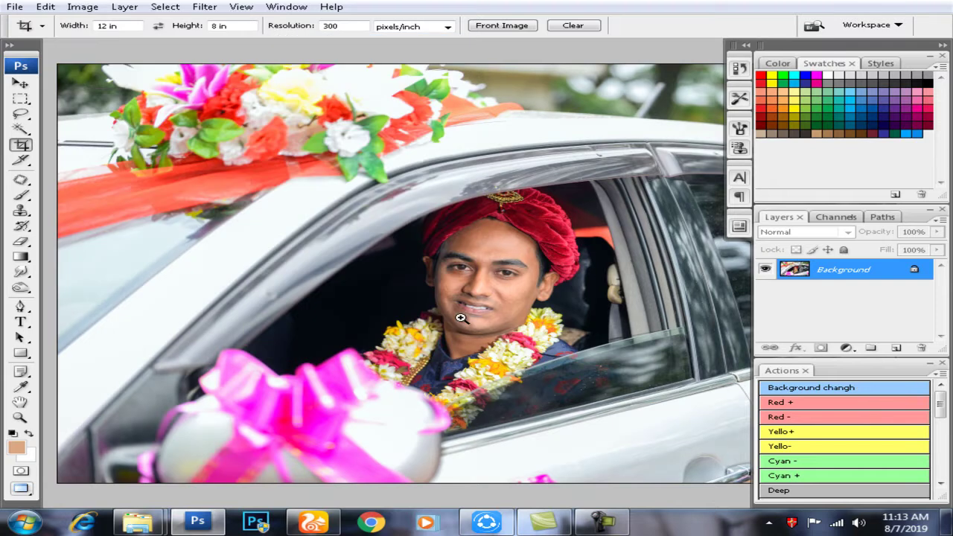
ctrl+click(506, 319)
ctrl+click(472, 328)
ctrl+click(434, 311)
ctrl+click(434, 311)
Step: Magic Wand select the groom's facial skin across several spots
key(w)
click(389, 334)
click(383, 276)
click(413, 199)
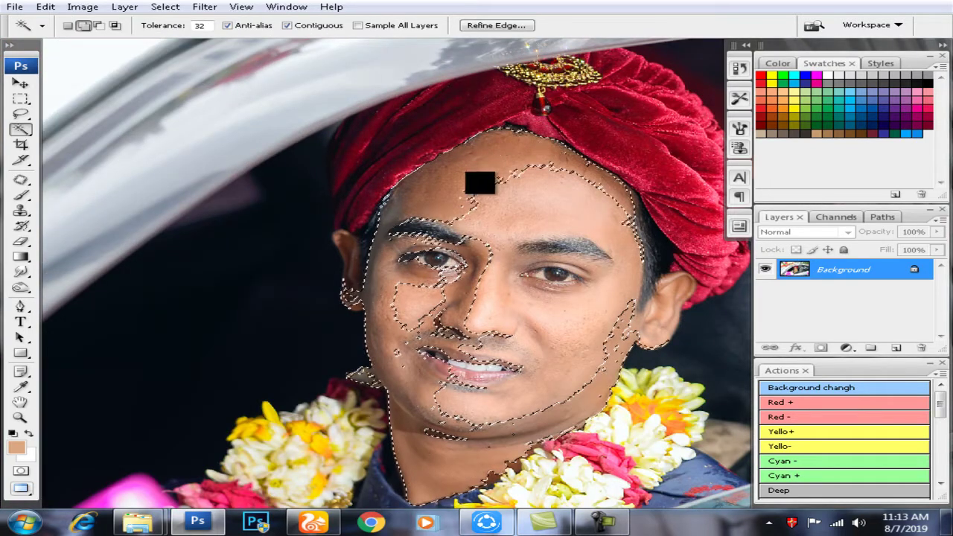
Step: Feather the groom's face selection by 20 and hide its outline
key(alt+ctrl+d)
text(20)
key(Return)
key(ctrl+d)
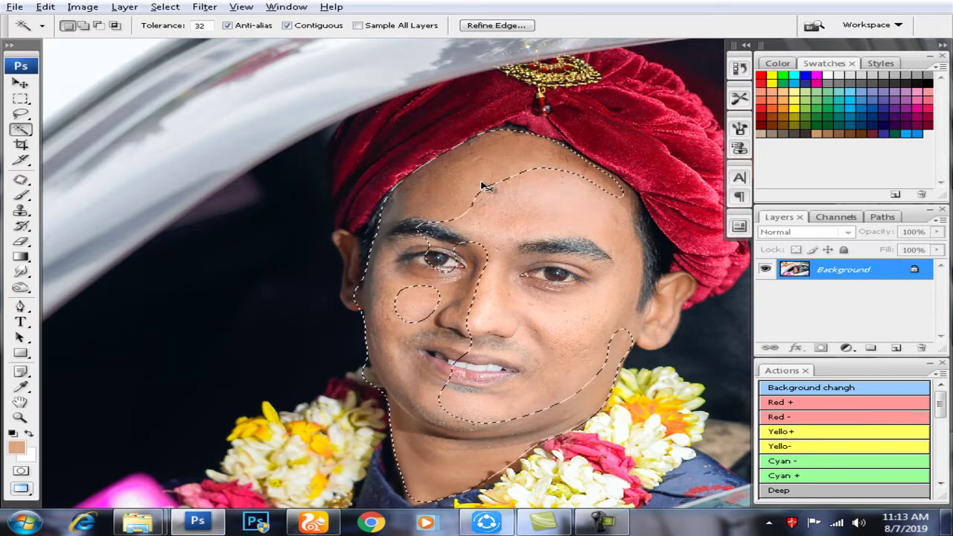
Step: Run Noiseware Professional noise reduction on the groom's facial skin
key(ctrl+plus)
key(ctrl+plus)
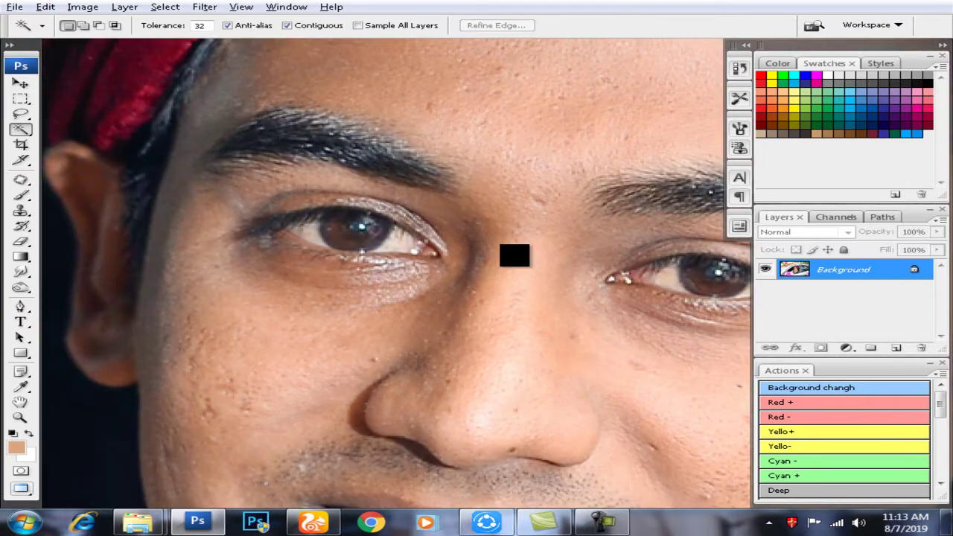
key(ctrl+alt+f)
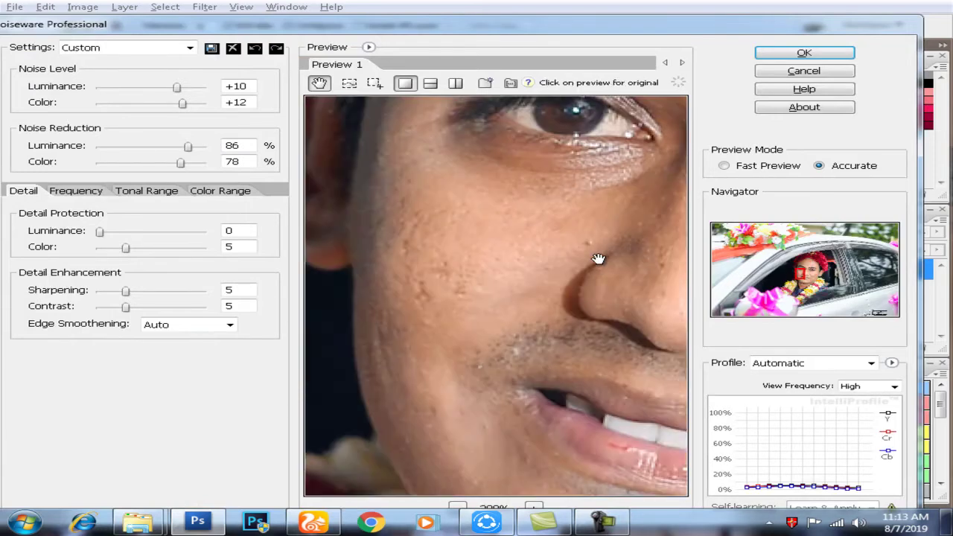
key(Return)
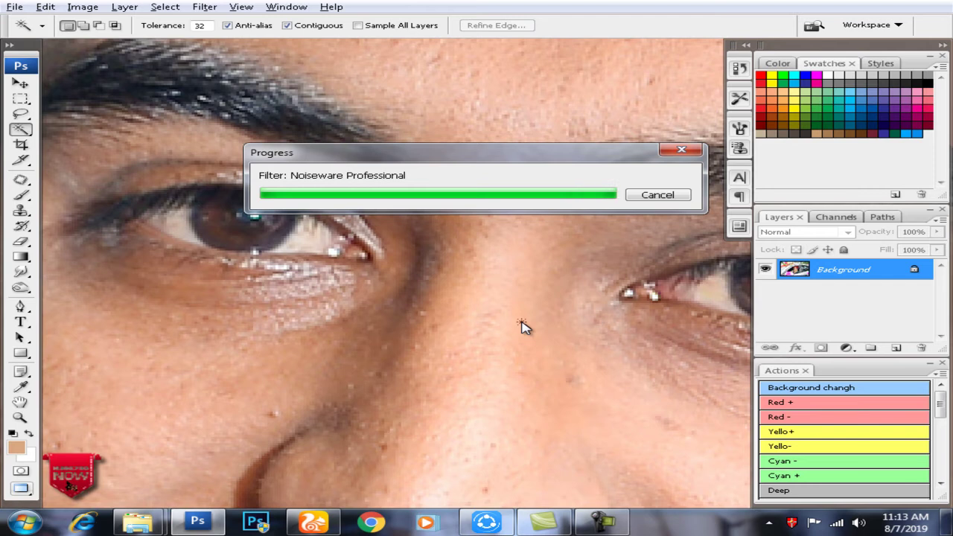
key(ctrl+minus)
key(ctrl+minus)
key(s)
drag(491, 326, 486, 323)
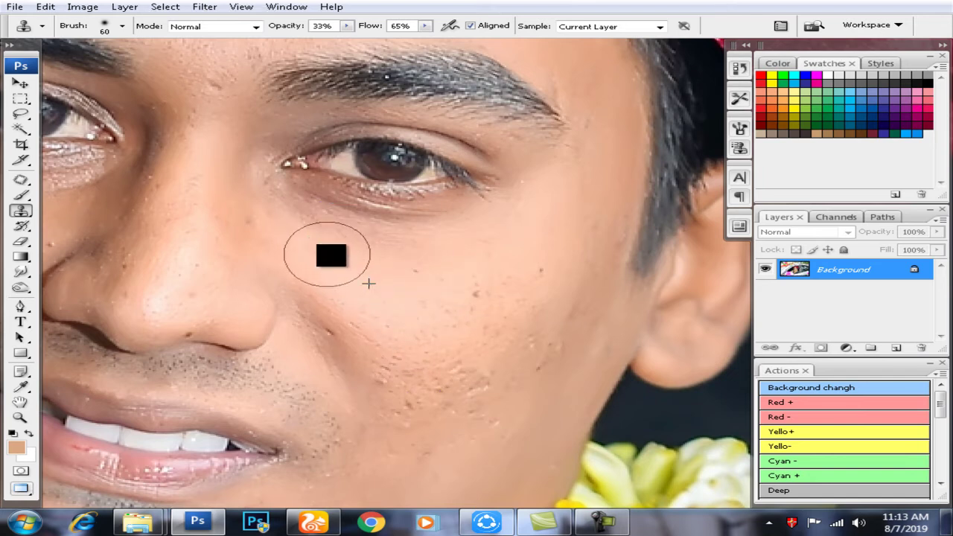
Step: Clone clean skin over blemishes on the groom's upper cheek and nose crease
drag(283, 213, 269, 179)
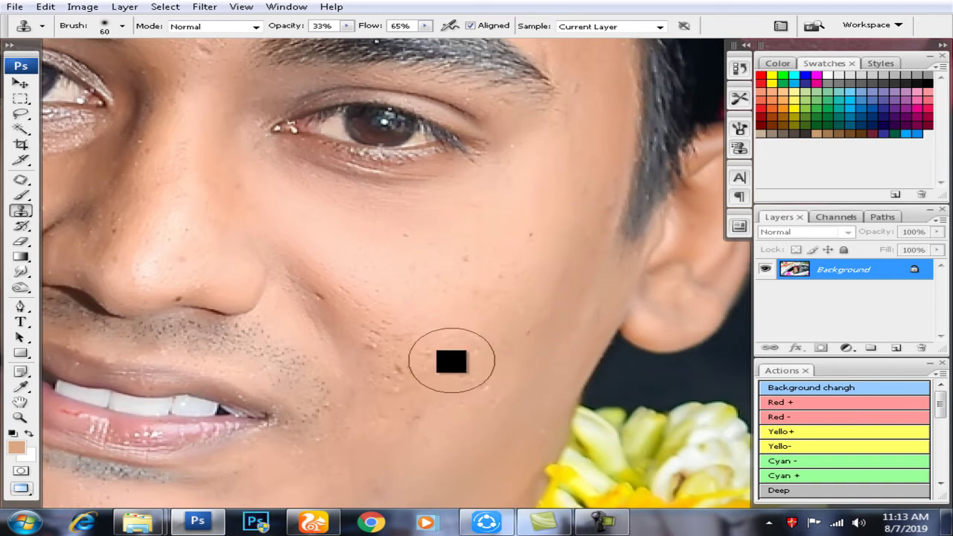
drag(423, 381, 436, 317)
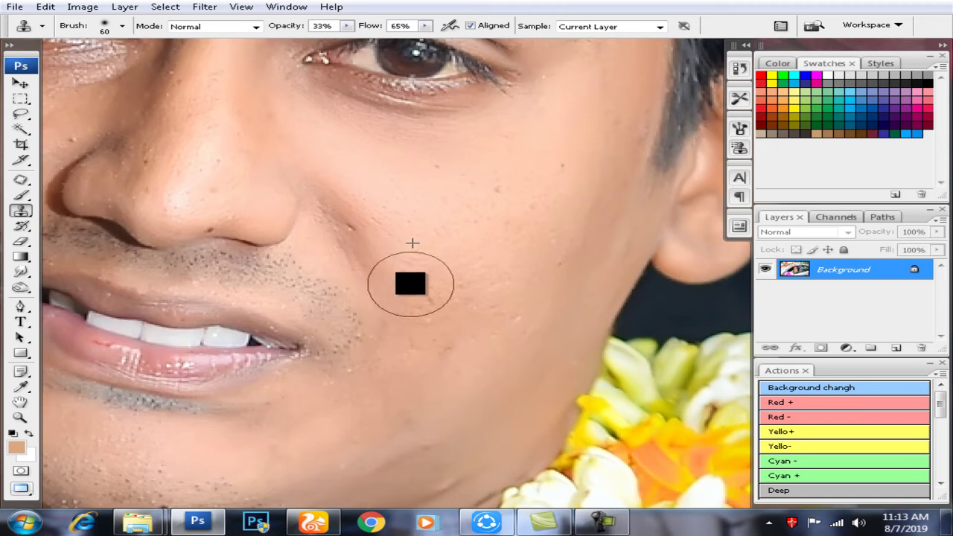
drag(519, 221, 578, 173)
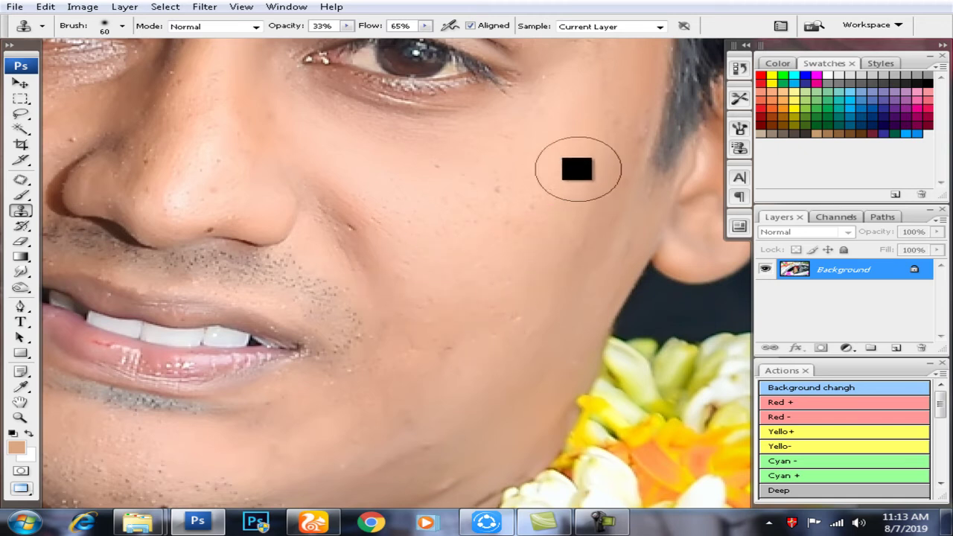
drag(502, 155, 580, 160)
drag(458, 255, 431, 216)
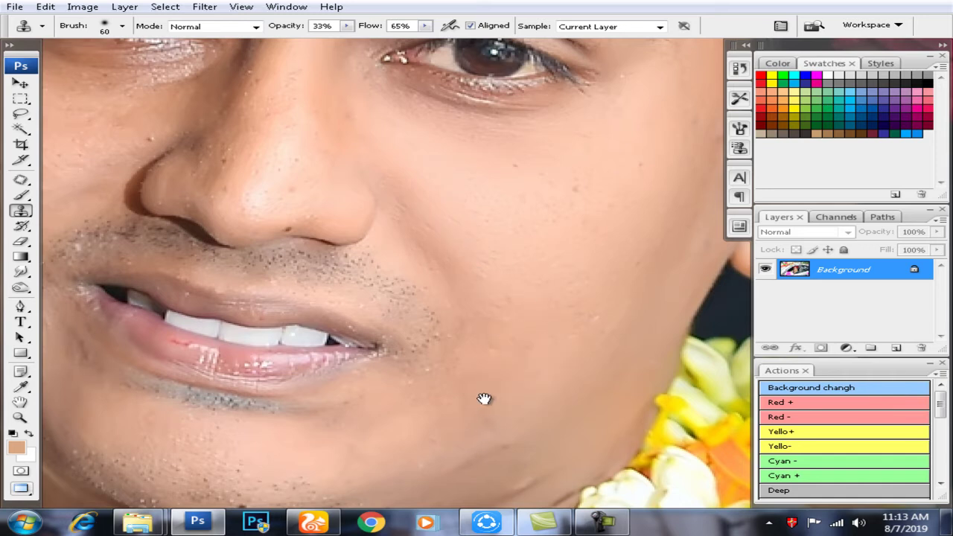
drag(488, 401, 510, 359)
drag(447, 166, 410, 318)
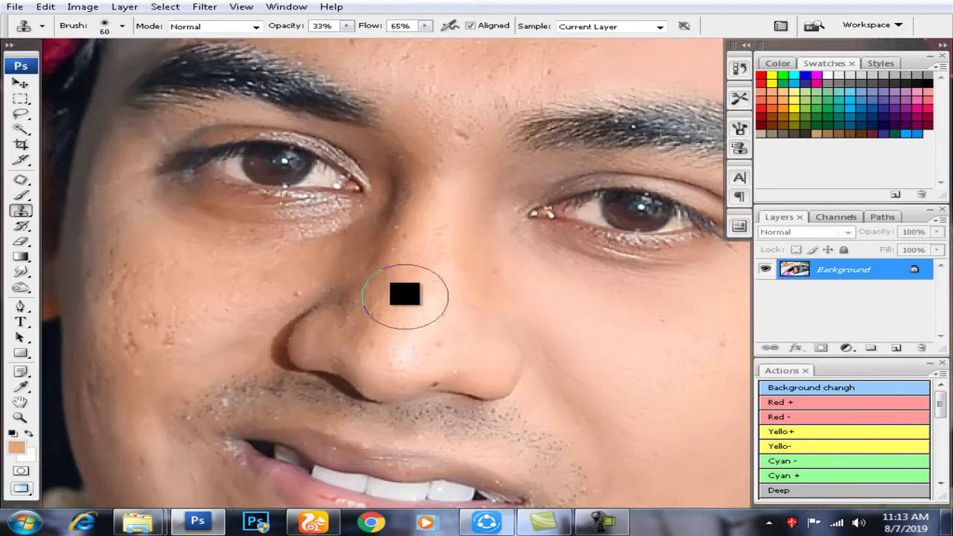
drag(432, 193, 557, 281)
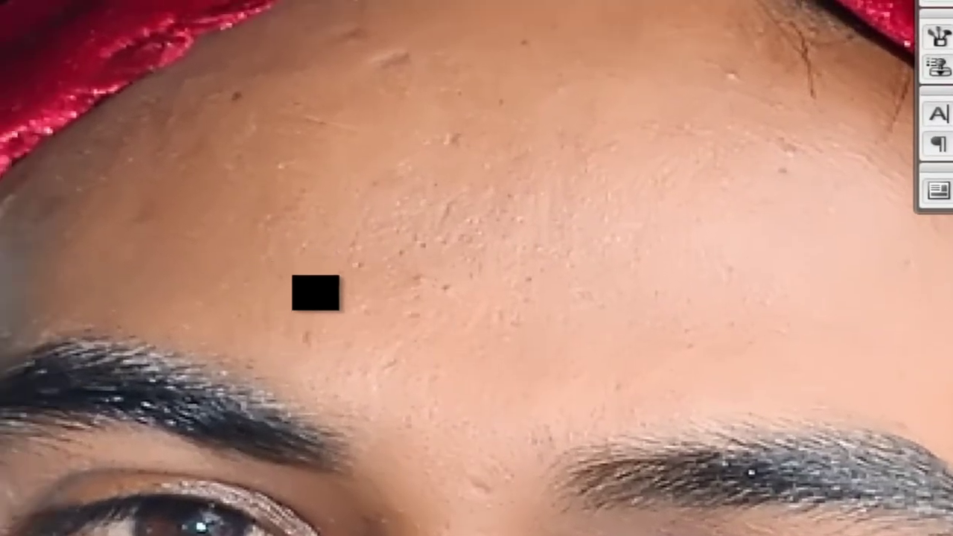
Step: Clone out forehead blemishes, then touch up around the eyes, nose and mouth
drag(246, 182, 462, 243)
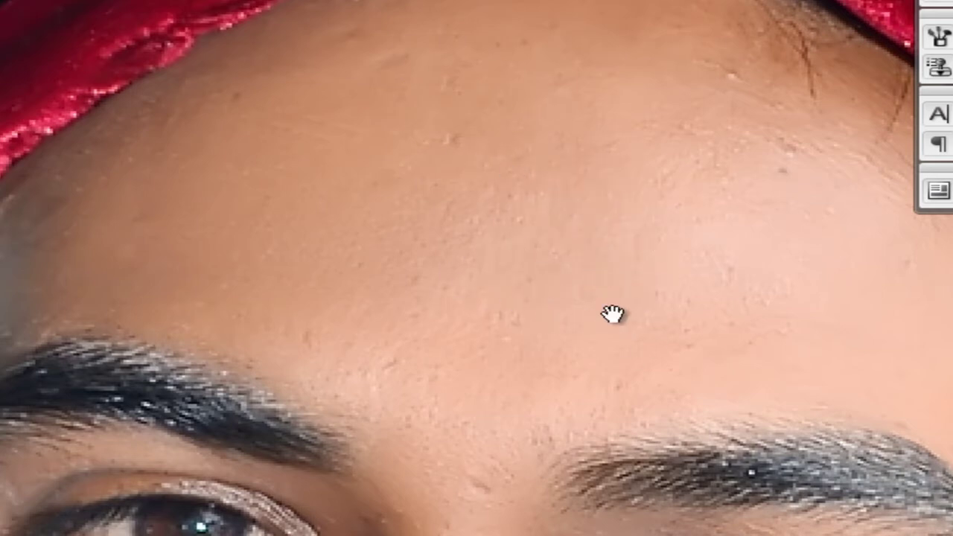
scroll(598, 330, right, 5)
drag(804, 228, 663, 235)
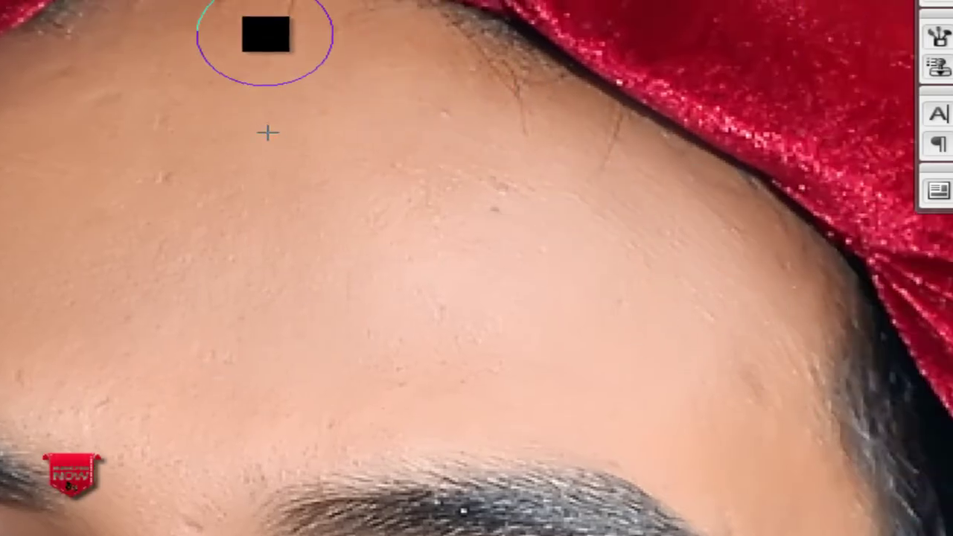
drag(36, 324, 298, 181)
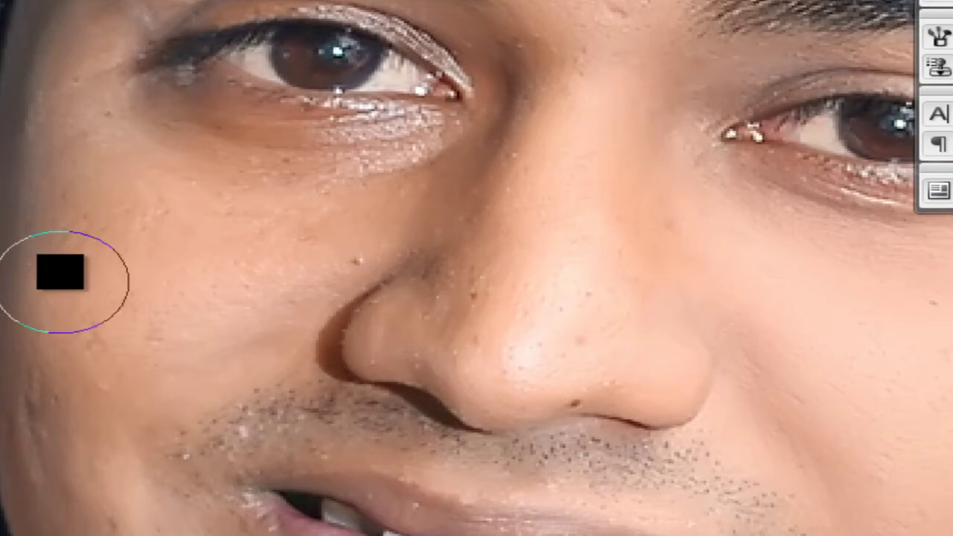
drag(119, 465, 119, 286)
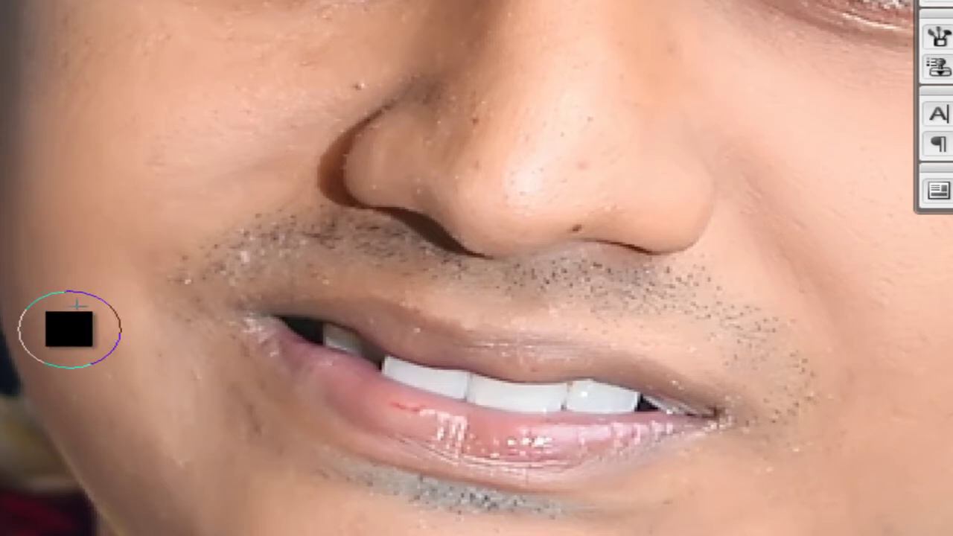
drag(387, 40, 312, 129)
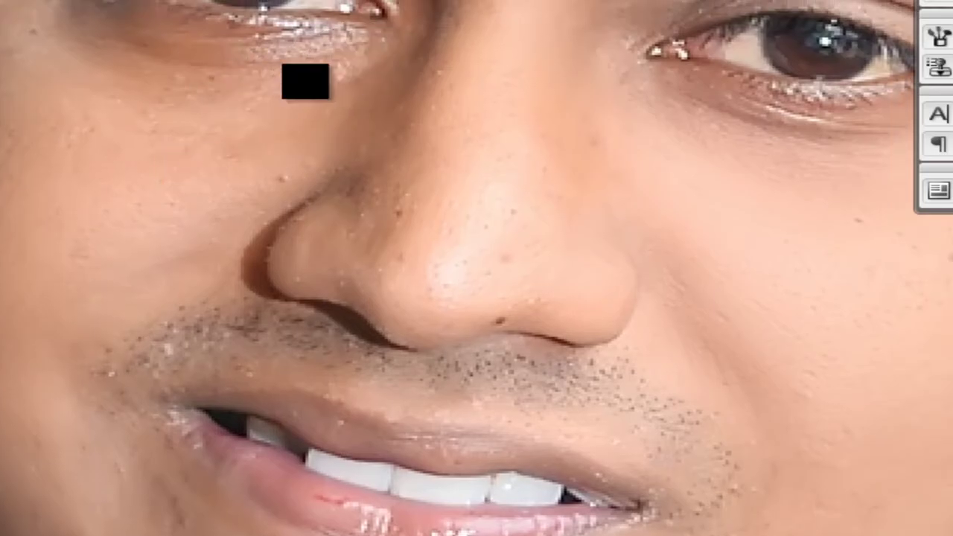
drag(475, 109, 393, 191)
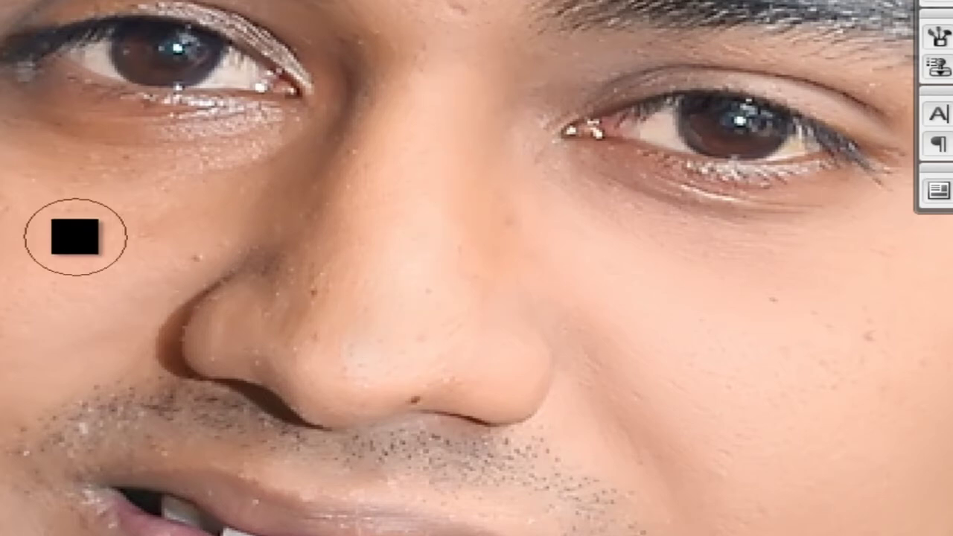
scroll(138, 230, down, 3)
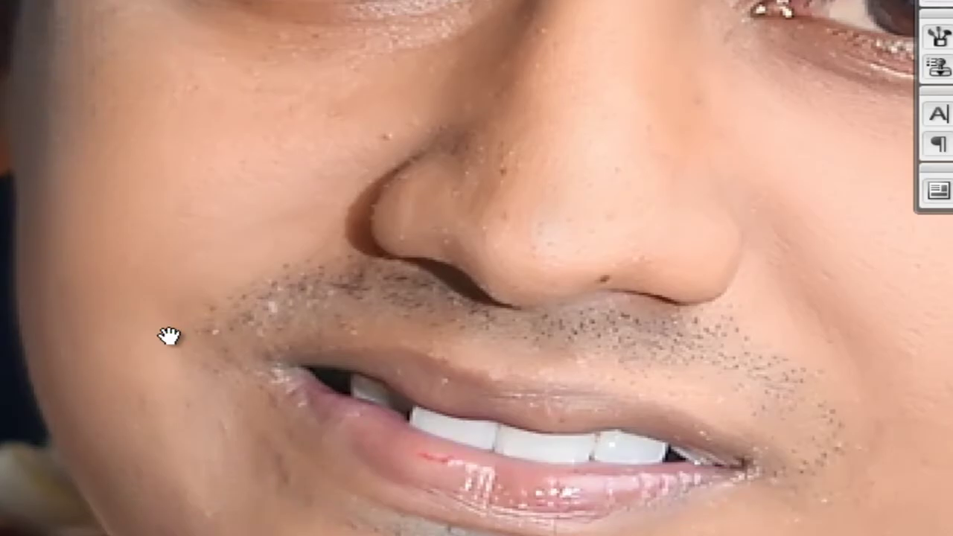
scroll(139, 230, down, 3)
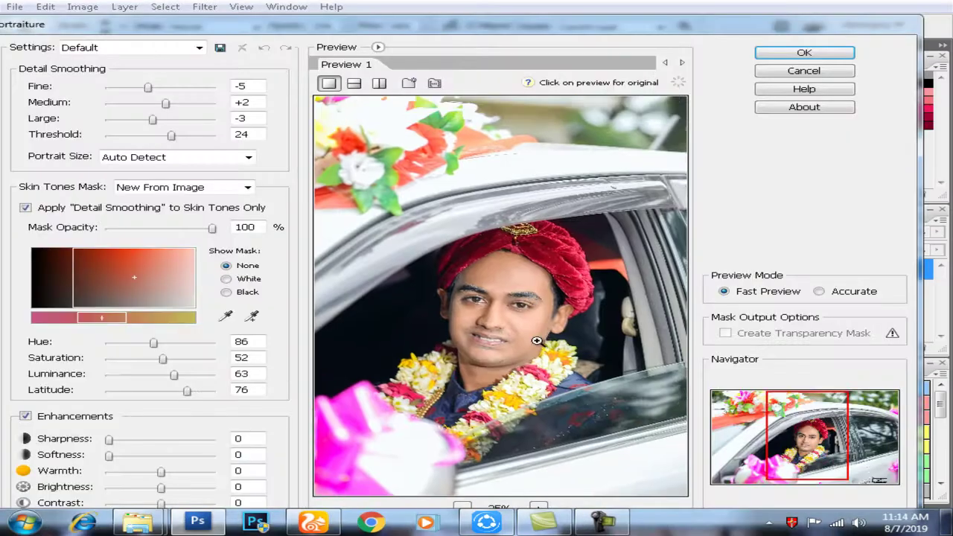
Step: Confirm Portraiture to smooth the groom's facial skin in the car photo
key(Return)
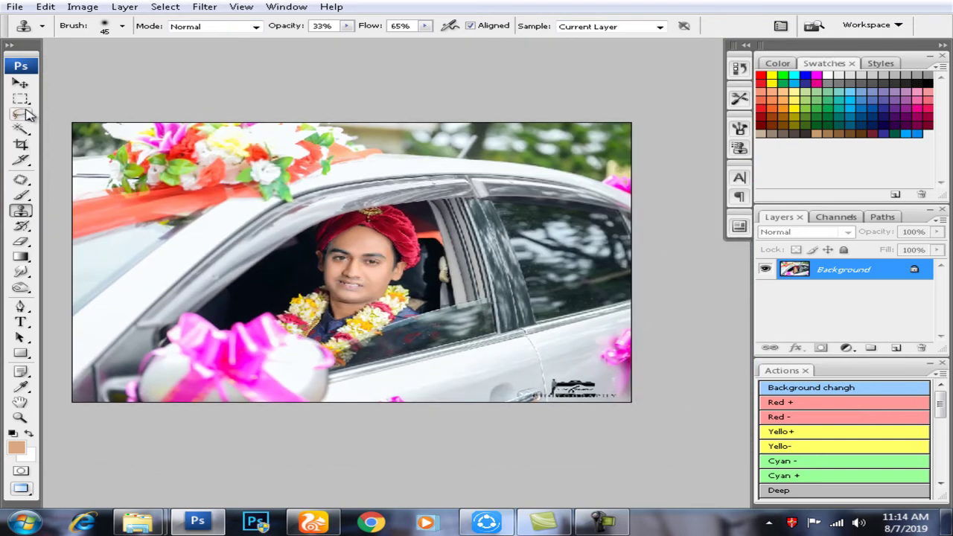
Step: Select outside an 8 px feathered oval around the man and darken midtones to 0.77 with Levels
right_click(21, 99)
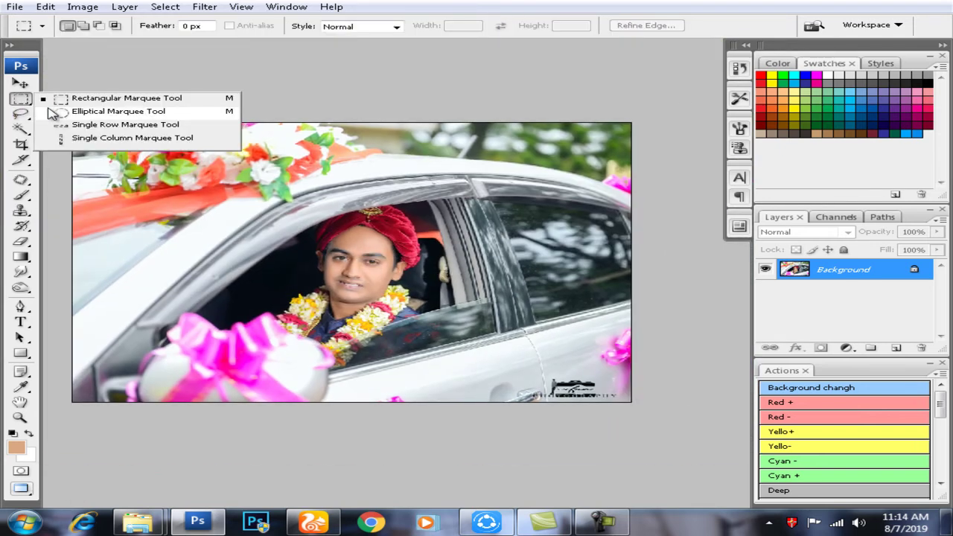
click(75, 115)
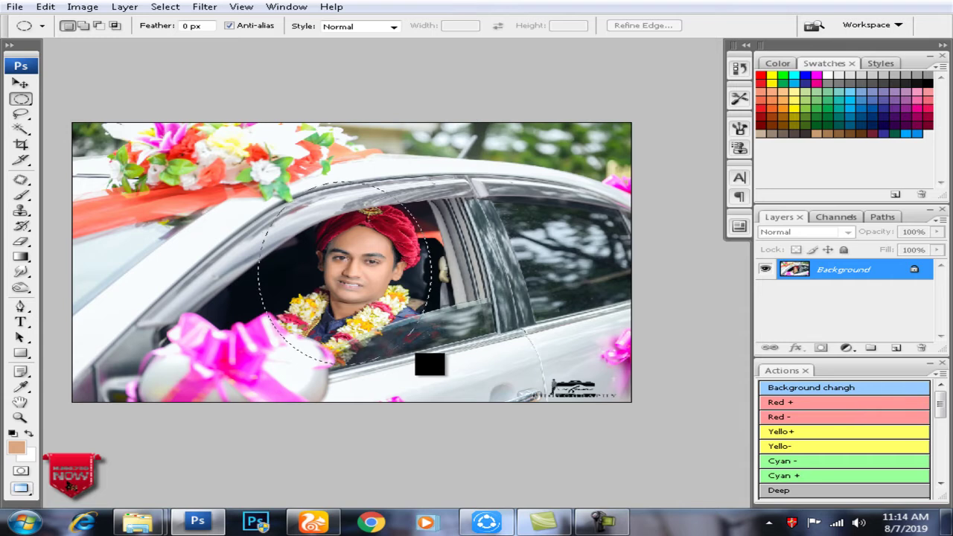
key(ctrl+alt+d)
key(Return)
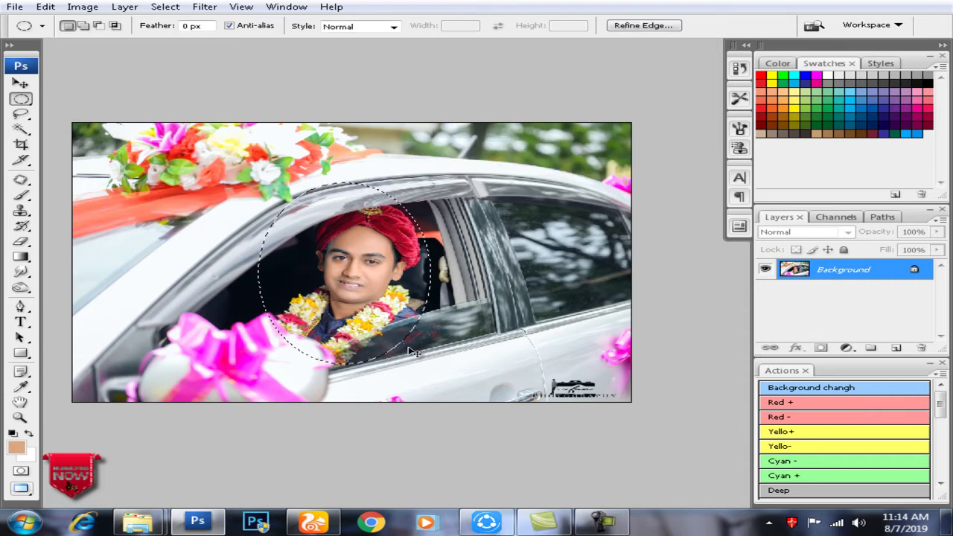
key(ctrl+l)
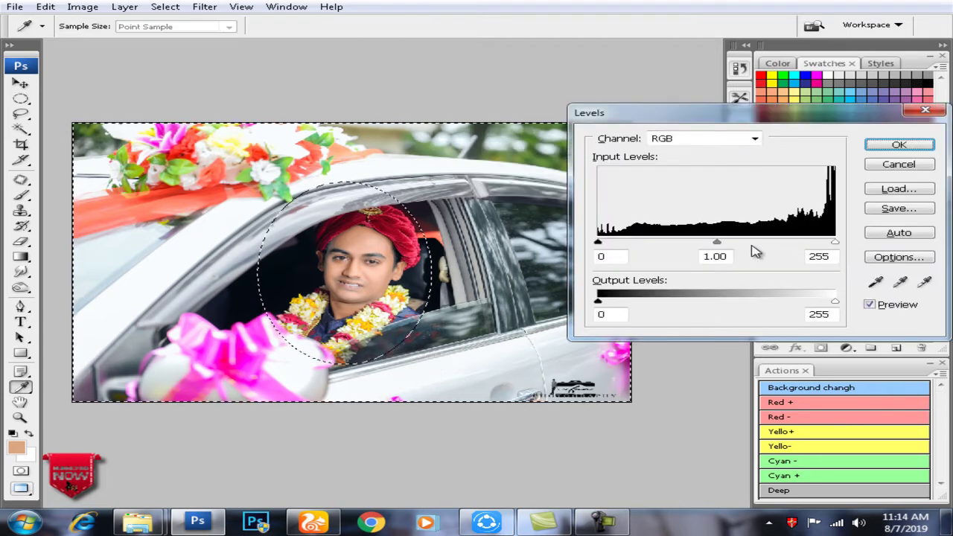
drag(716, 243, 737, 244)
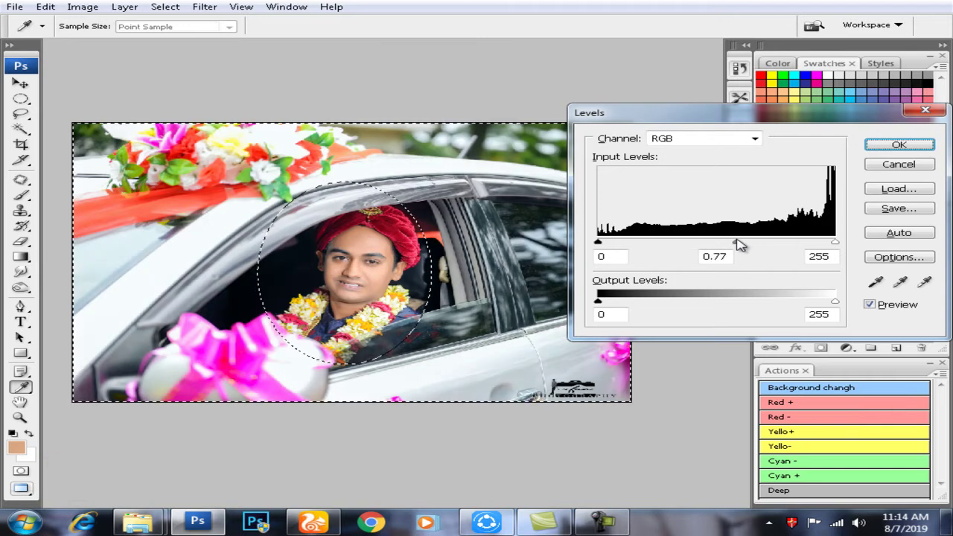
key(Return)
Step: Boost the red channel's red in Channel Mixer, with green near zero
key(alt+i)
key(a)
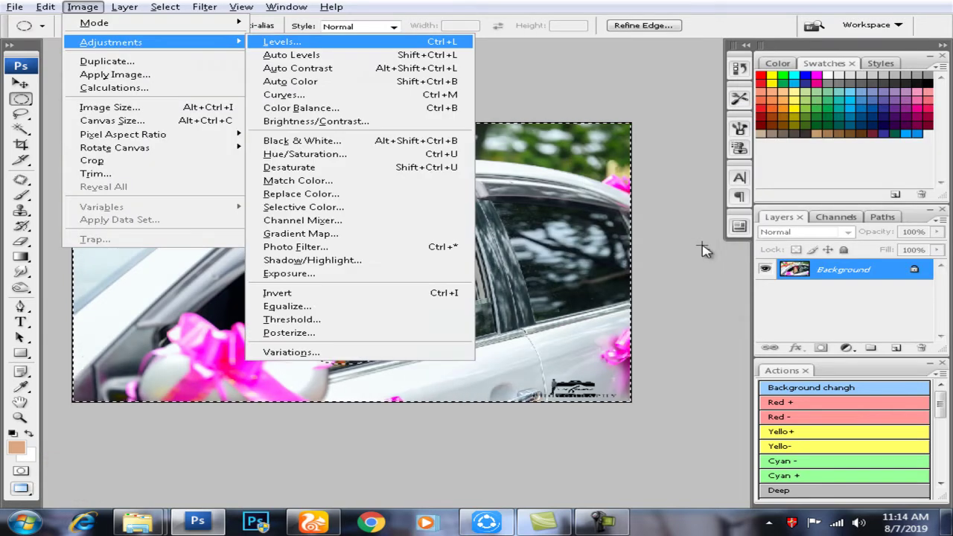
key(x)
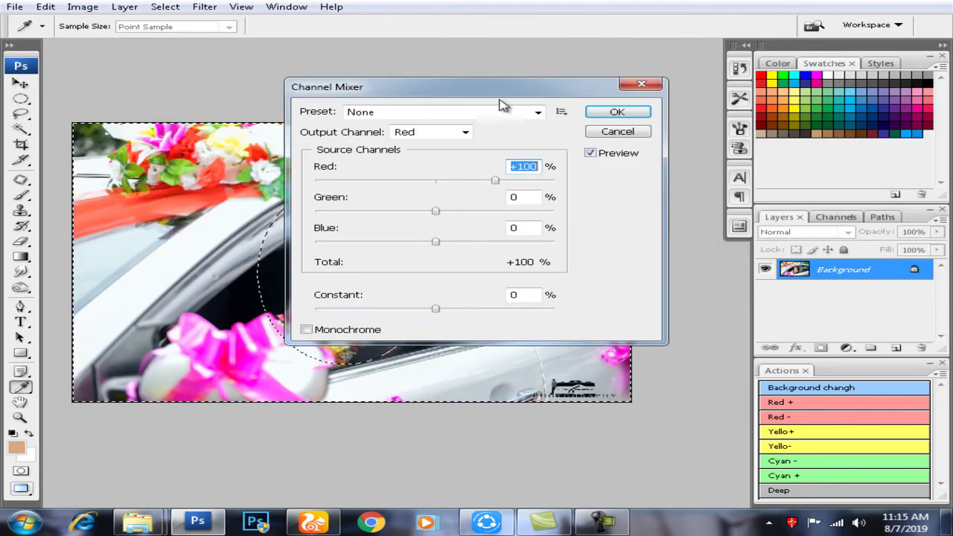
drag(471, 87, 670, 90)
mouse_move(689, 193)
mouse_down()
mouse_move(638, 187)
mouse_move(689, 184)
mouse_up()
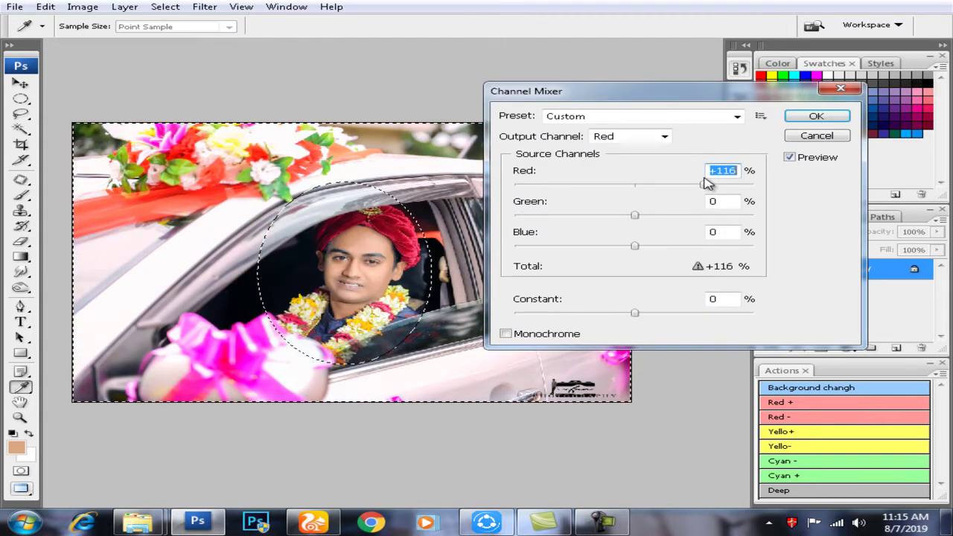
mouse_move(634, 215)
mouse_down()
mouse_move(663, 214)
mouse_move(637, 215)
mouse_move(624, 245)
mouse_up()
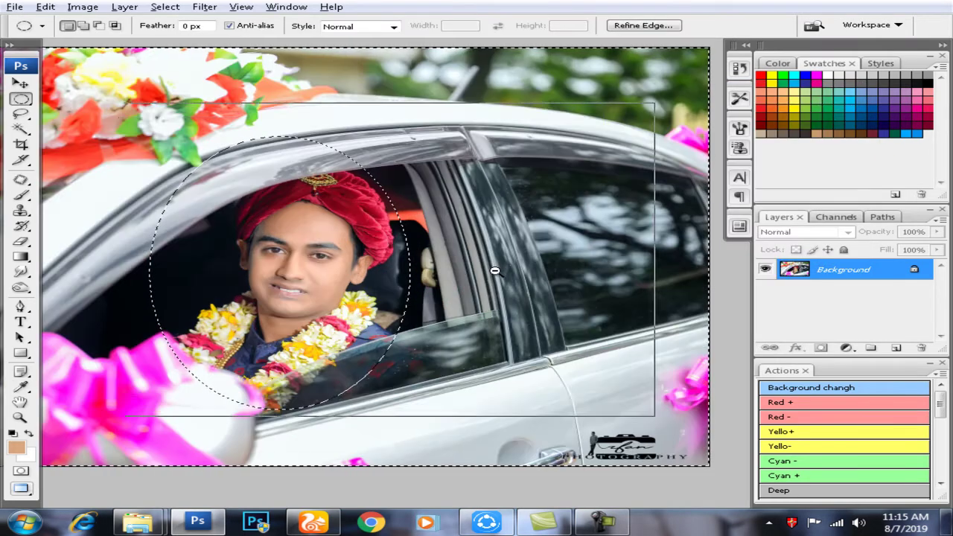
Step: Deepen the shadows with a Curves point moved from 42 to 33
key(ctrl+minus)
key(ctrl+m)
drag(702, 303, 711, 308)
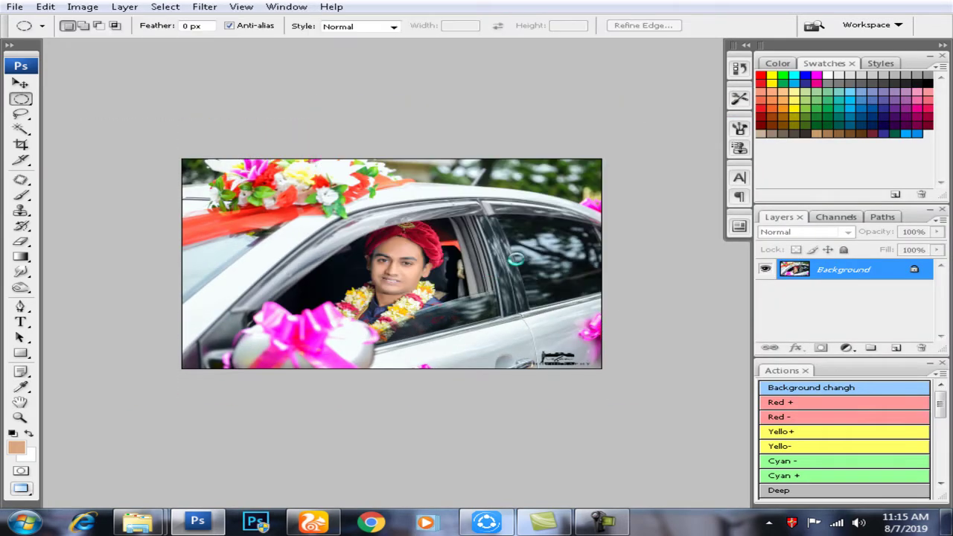
Step: Bring up the bride portrait and display it full-screen on black
alt+click(500, 284)
key(c)
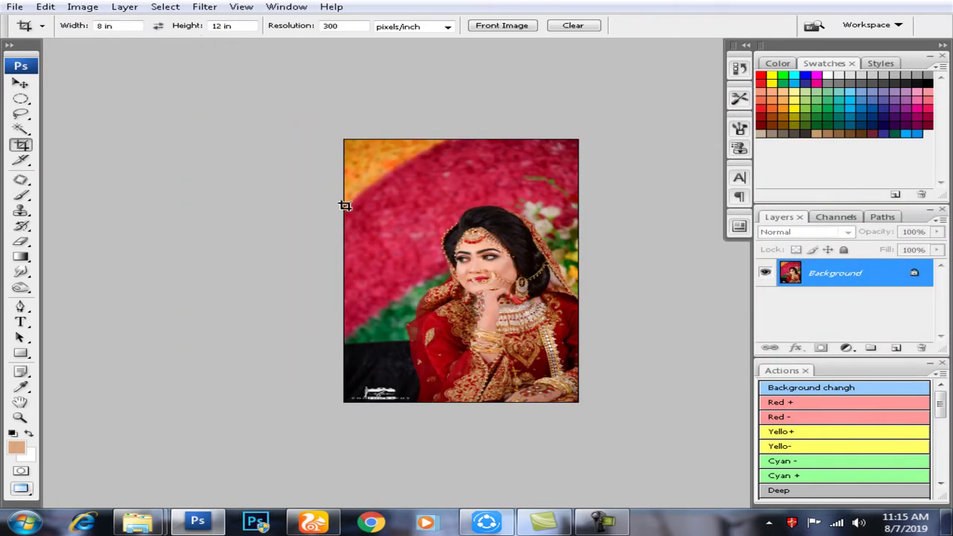
scroll(499, 360, down, 1)
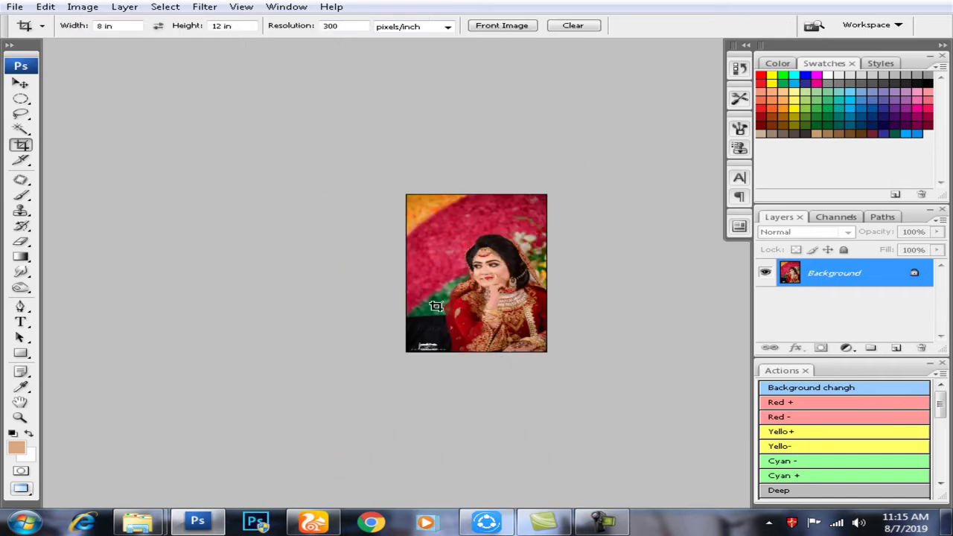
scroll(472, 305, up, 1)
key(f)
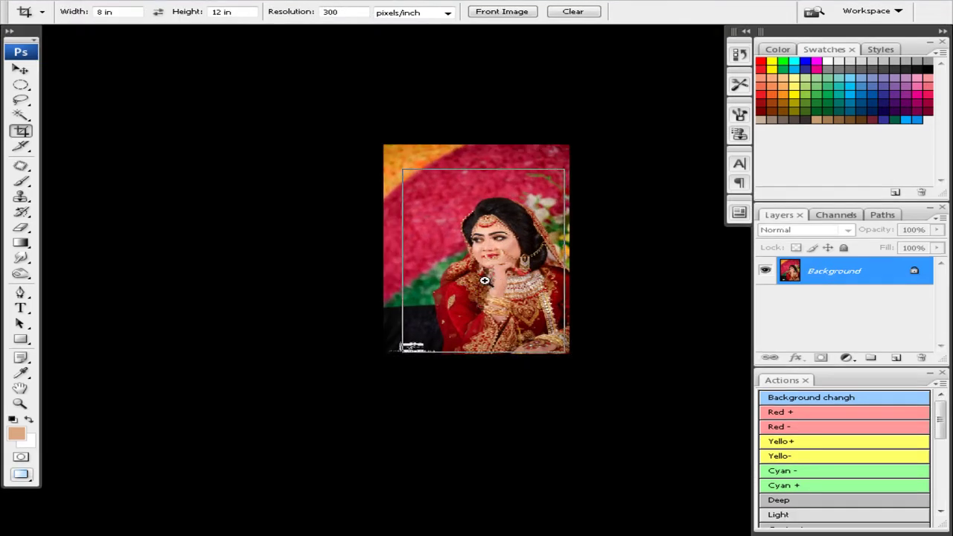
scroll(485, 281, up, 1)
scroll(447, 323, up, 1)
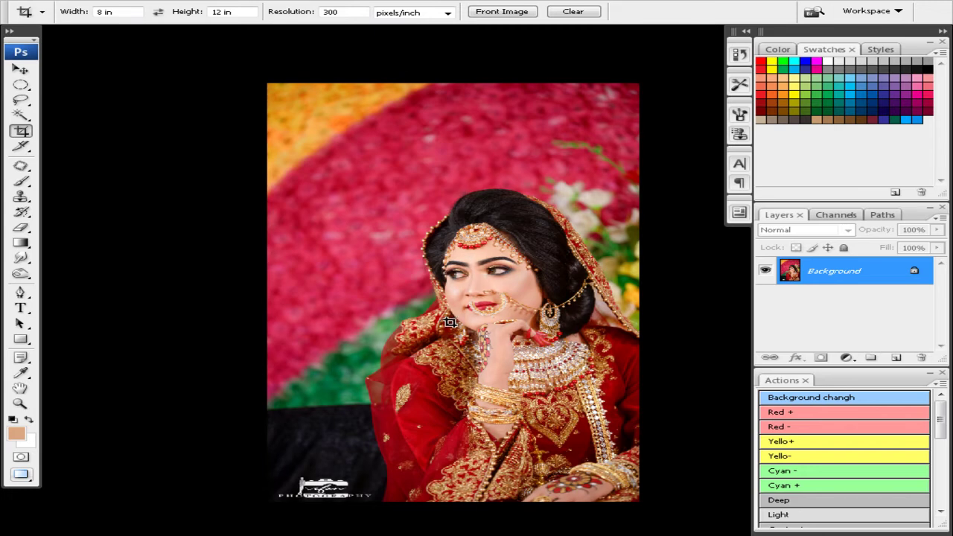
scroll(519, 335, up, 1)
Step: Magic Wand-select the bride's face skin, feather it, apply Levels, then deselect
key(w)
scroll(491, 342, up, 1)
click(475, 355)
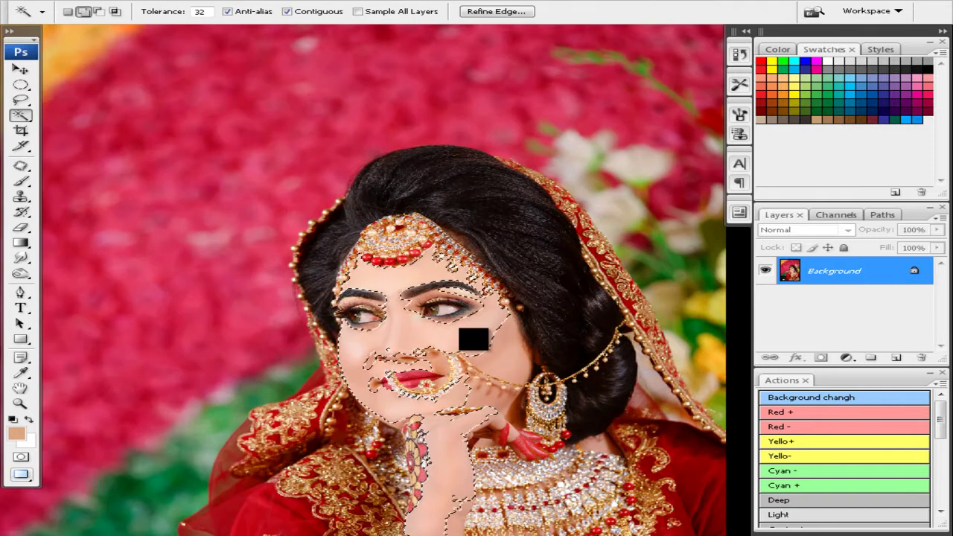
key(alt+ctrl+d)
key(Return)
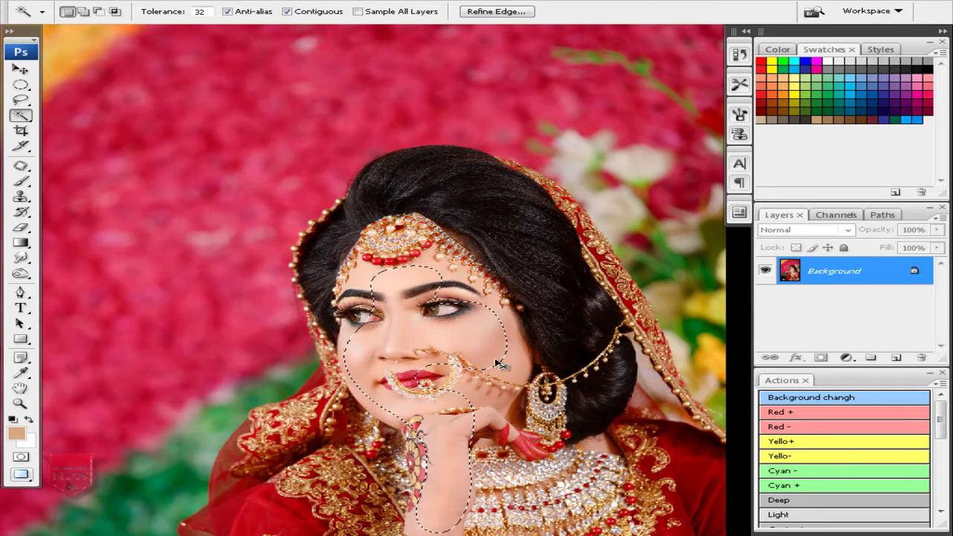
key(ctrl+l)
key(Return)
key(ctrl+d)
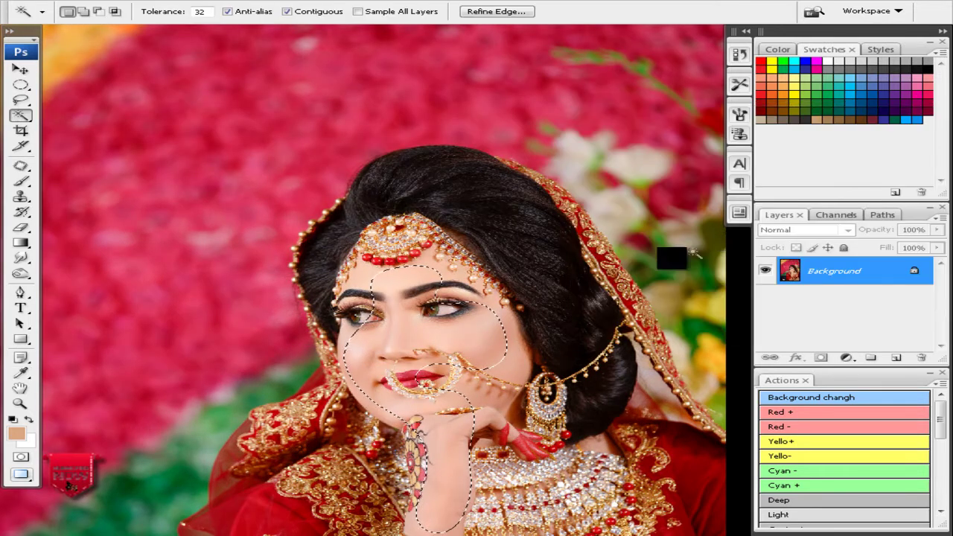
scroll(447, 298, down, 3)
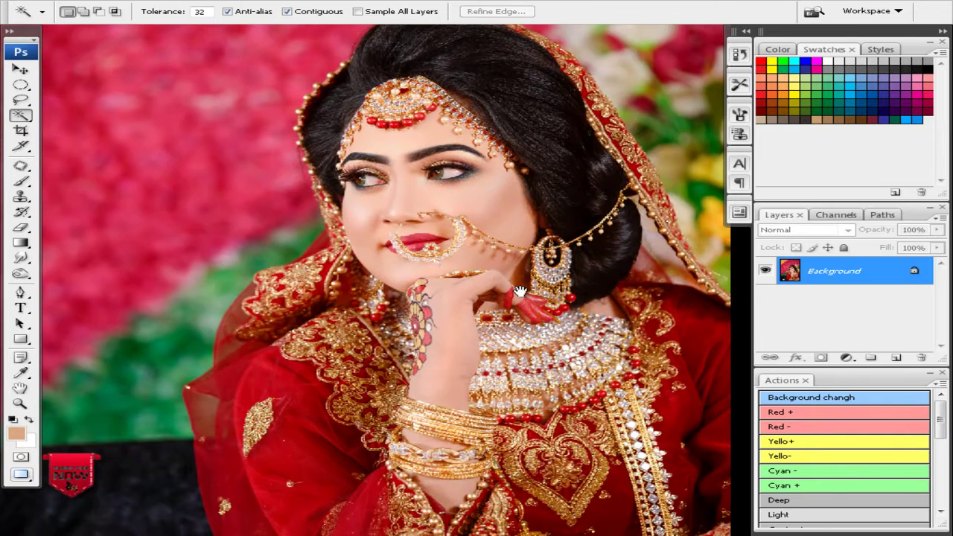
scroll(519, 291, up, 1)
scroll(421, 312, up, 1)
scroll(438, 238, up, 2)
Step: Clone over cheek and lip-area blemishes with an enlarged brush, then zoom out
key(s)
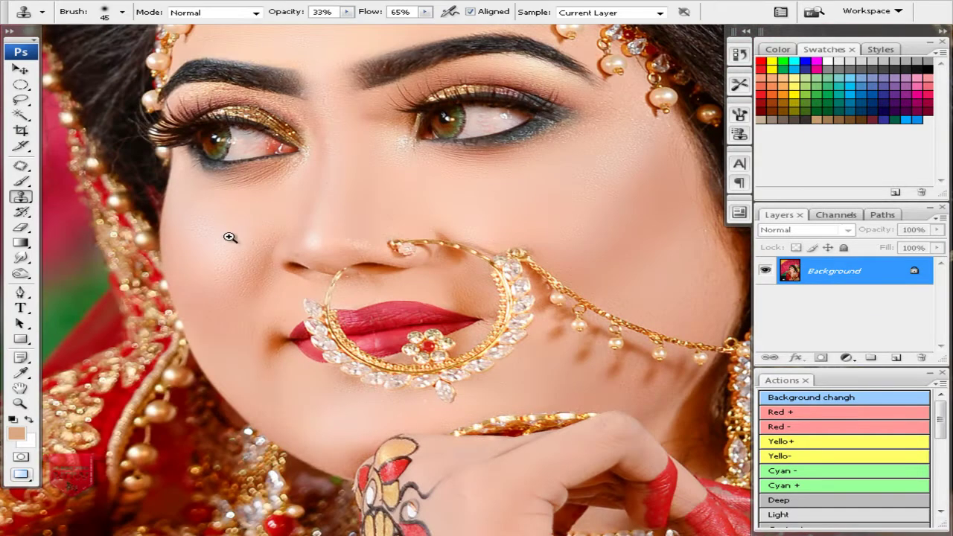
scroll(229, 236, up, 1)
key(bracketright)
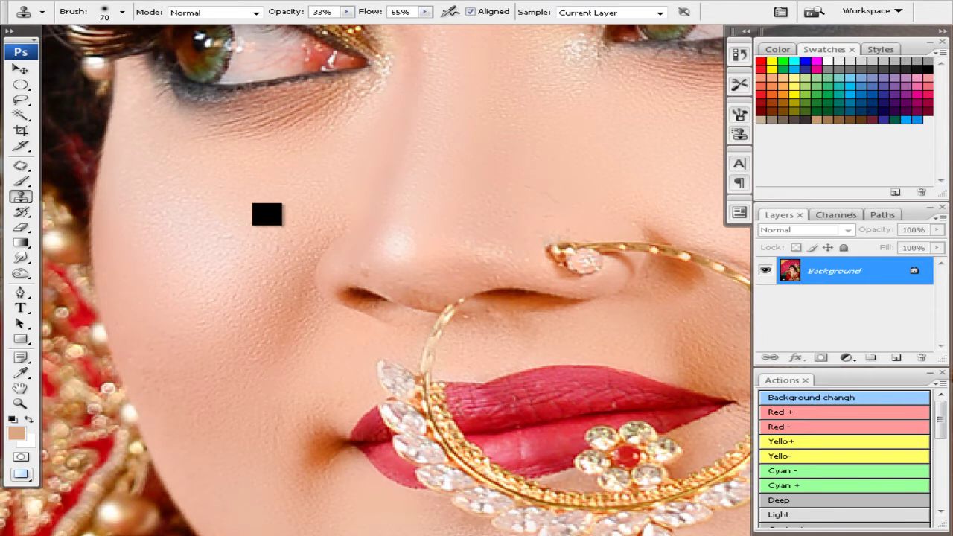
drag(266, 370, 263, 282)
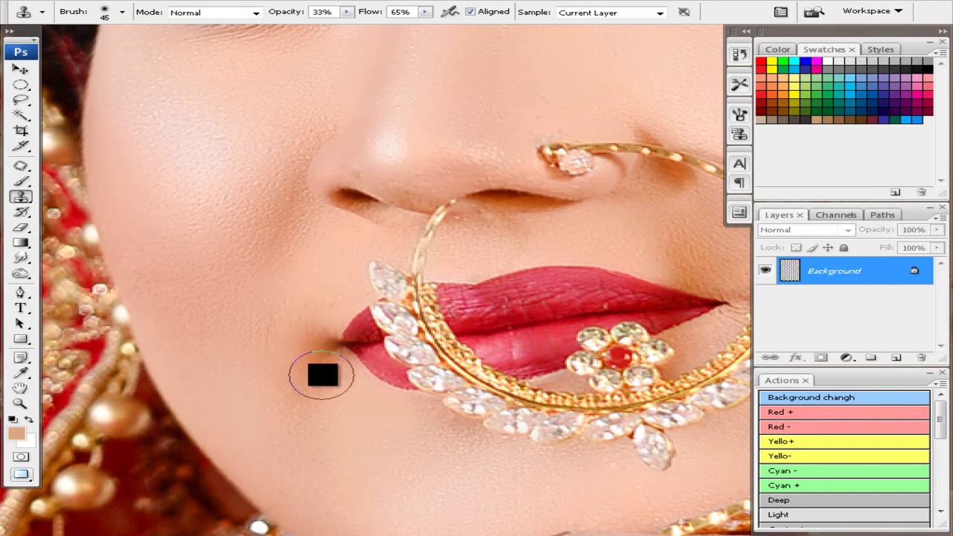
drag(312, 332, 454, 315)
drag(540, 361, 209, 242)
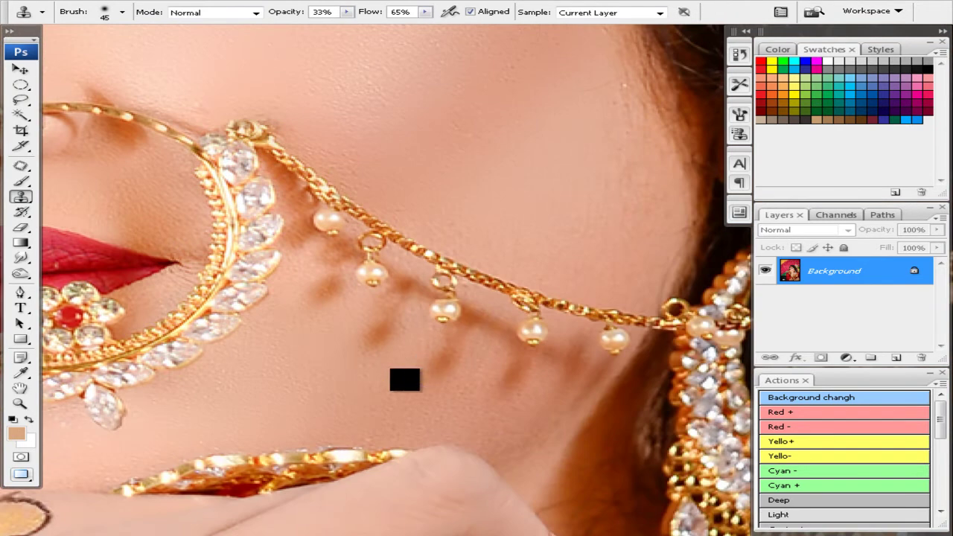
key(ctrl+minus)
key(ctrl+minus)
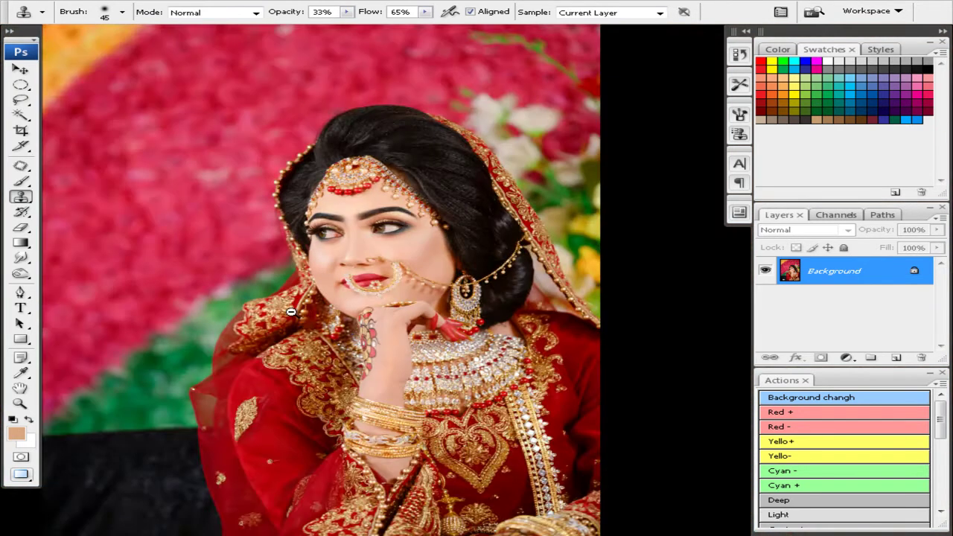
key(ctrl+minus)
Step: Lasso and feather the bride's face, then apply Curves to it twice
click(20, 274)
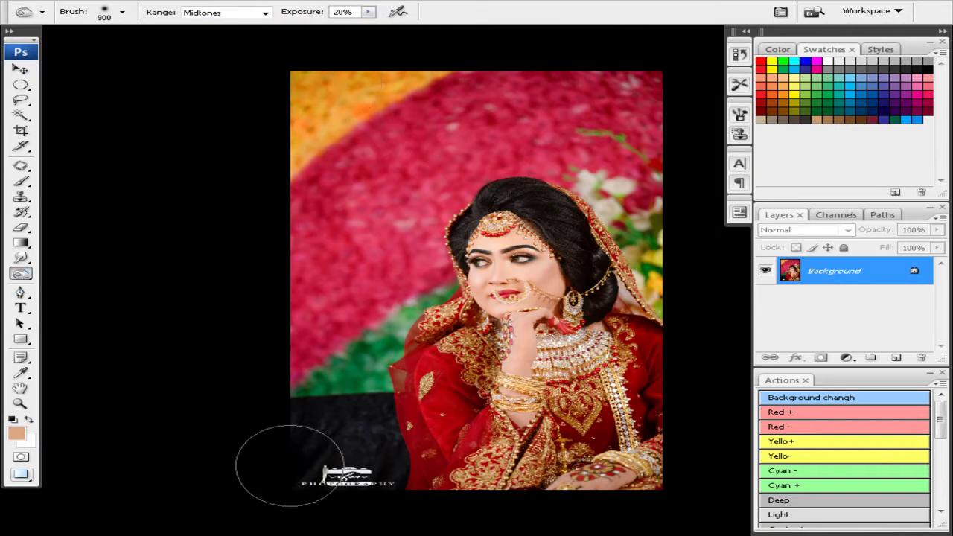
key(l)
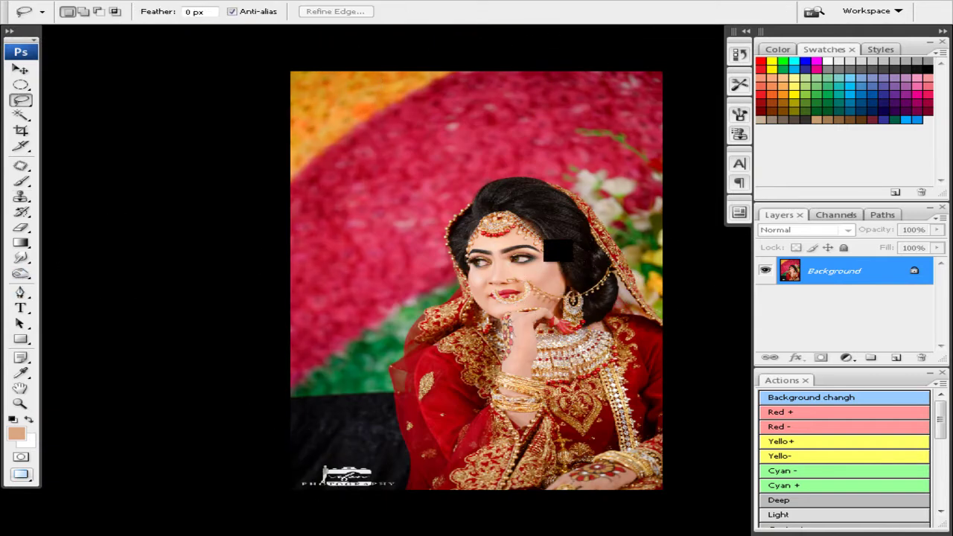
drag(480, 214, 465, 224)
key(alt+ctrl+d)
key(Return)
key(ctrl+m)
key(Return)
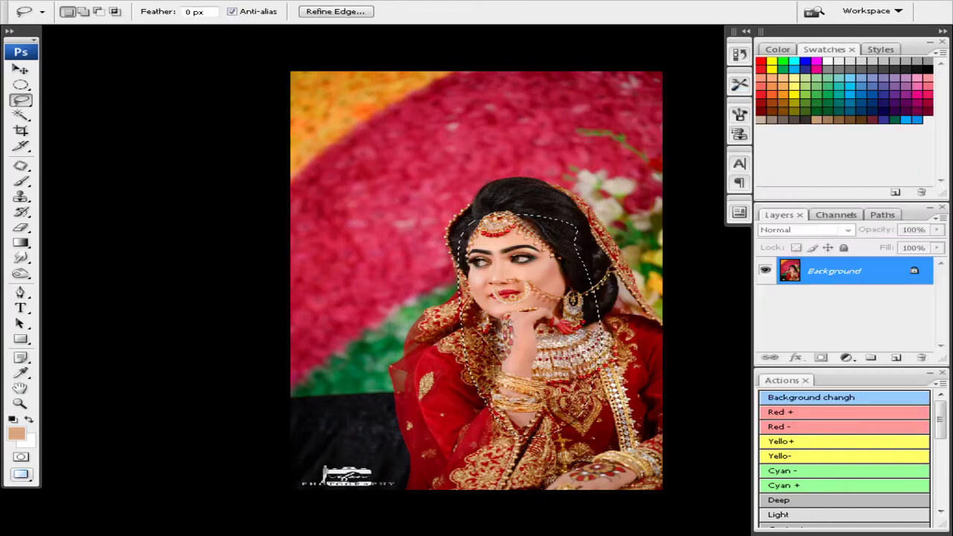
key(ctrl+m)
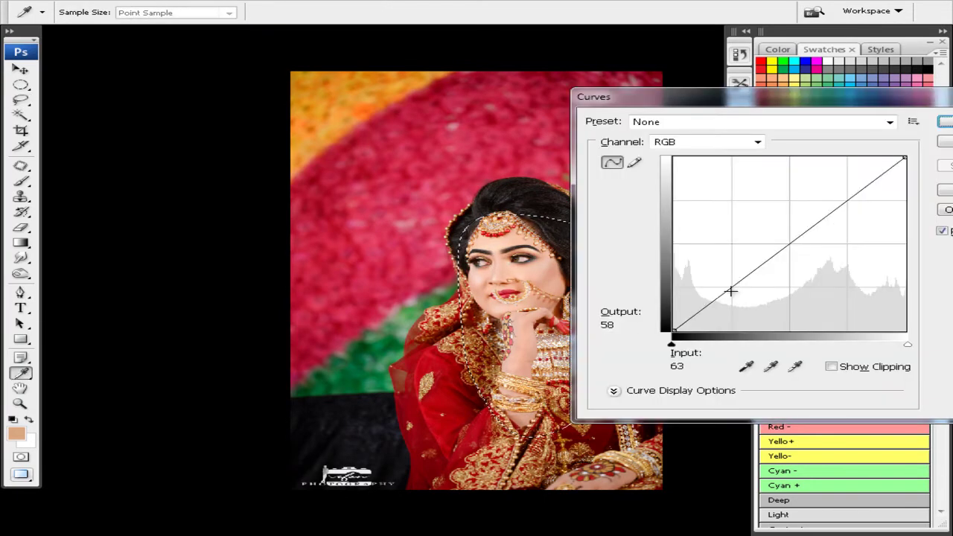
key(Return)
Step: Apply Color Balance and close the finished portrait
key(ctrl+b)
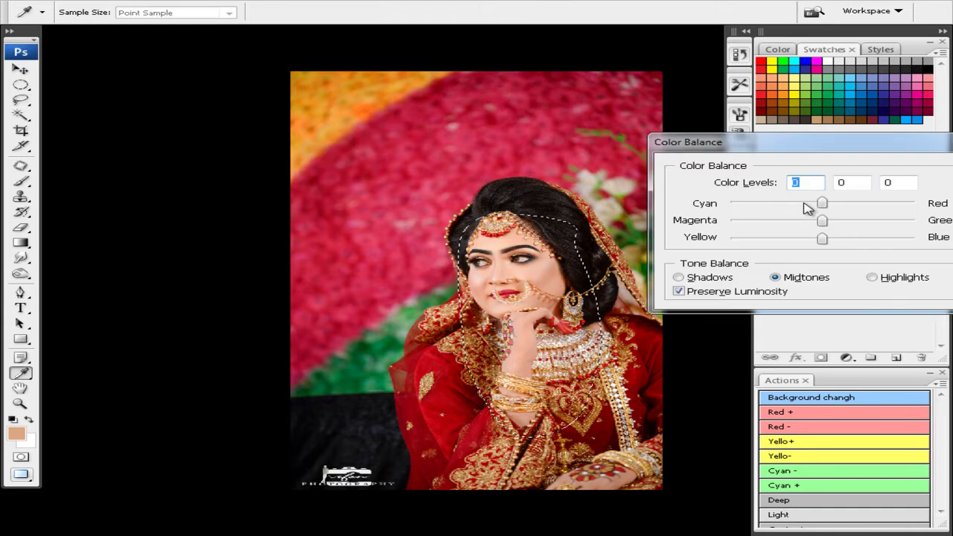
key(Return)
key(ctrl+w)
key(n)
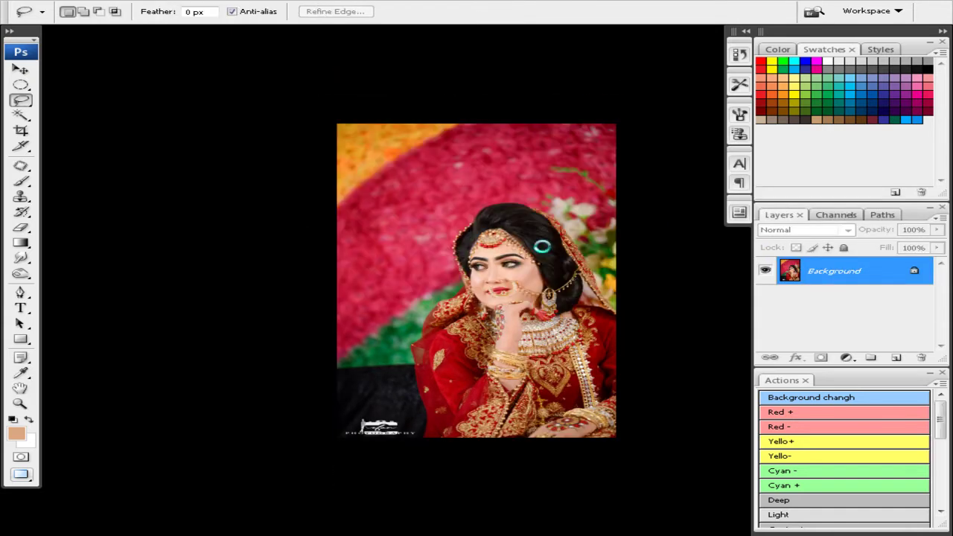
Step: Crop the next bride photo to 8 × 12 in at 300 pixels/inch
key(ctrl+w)
key(c)
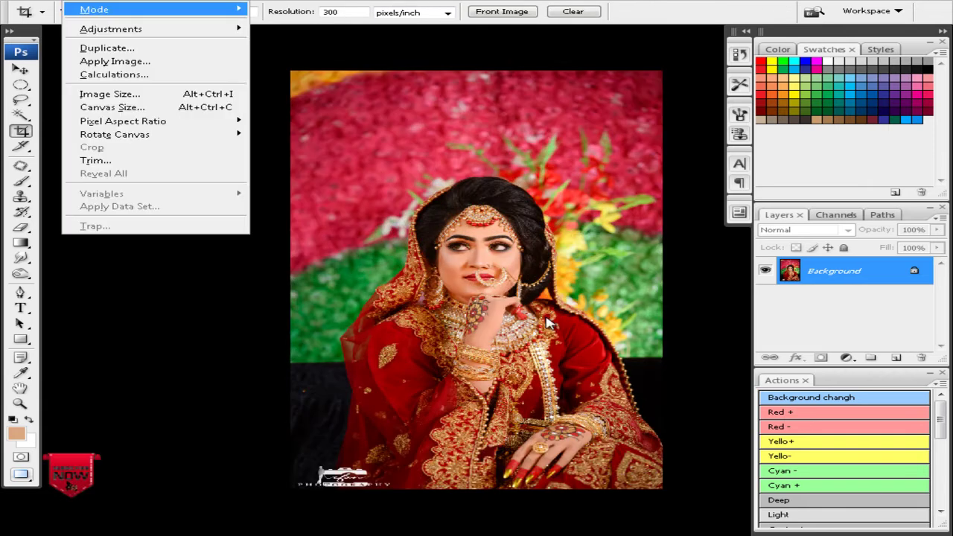
key(Return)
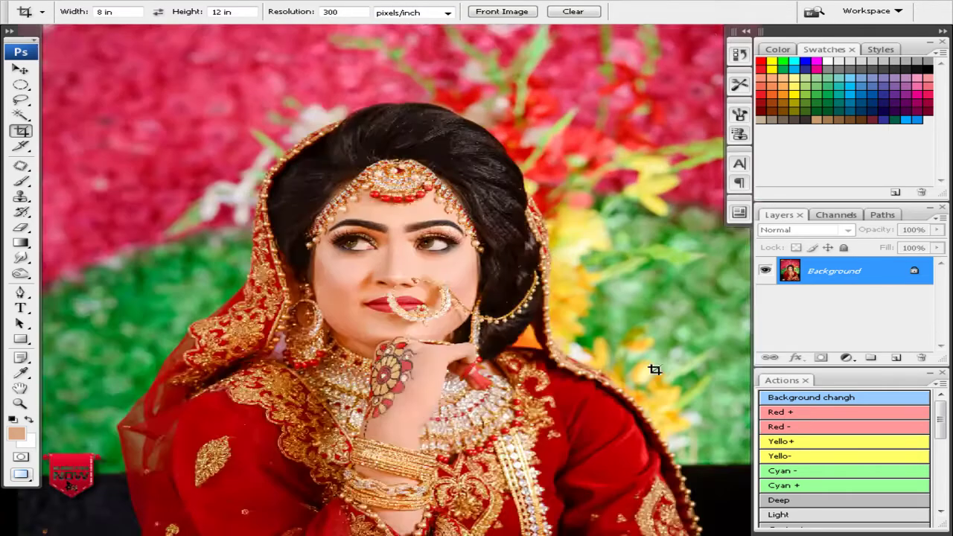
Step: Magic Wand-select the new bride's face and feather the selection
key(w)
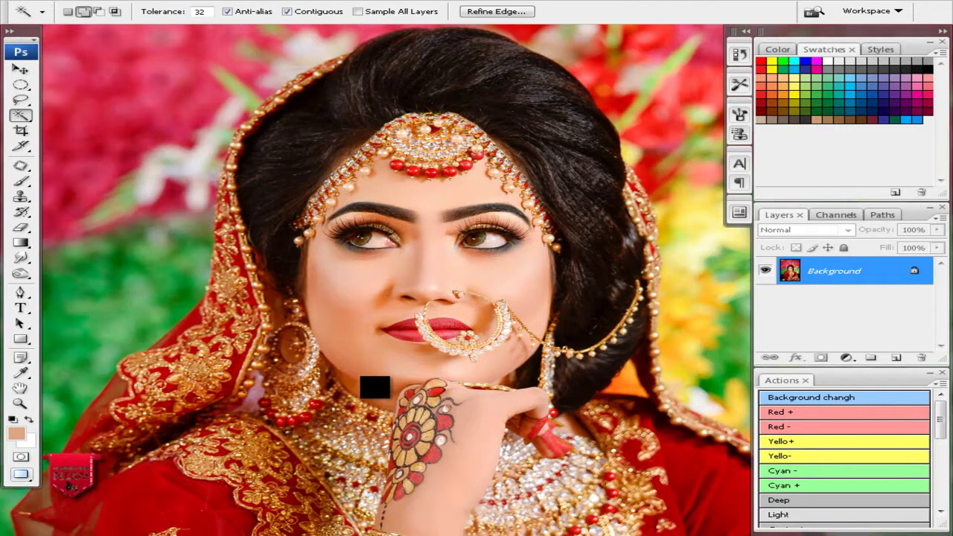
key(ctrl+alt+d)
key(Return)
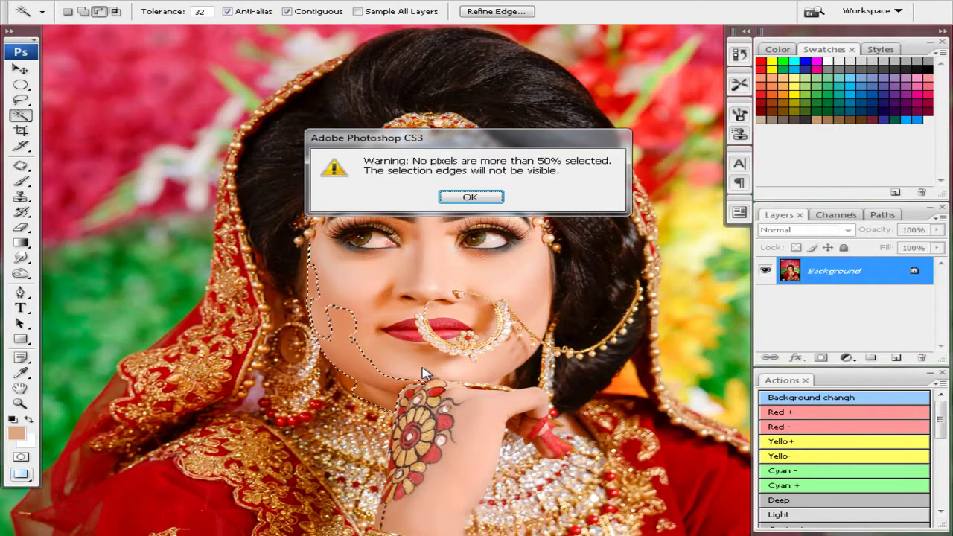
key(Return)
key(ctrl+alt+d)
key(Return)
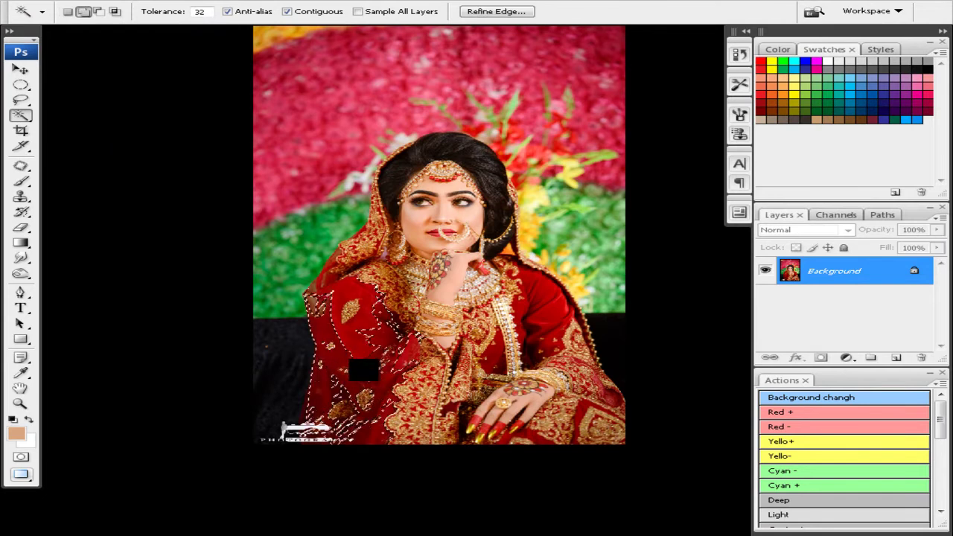
key(ctrl+alt+d)
key(Return)
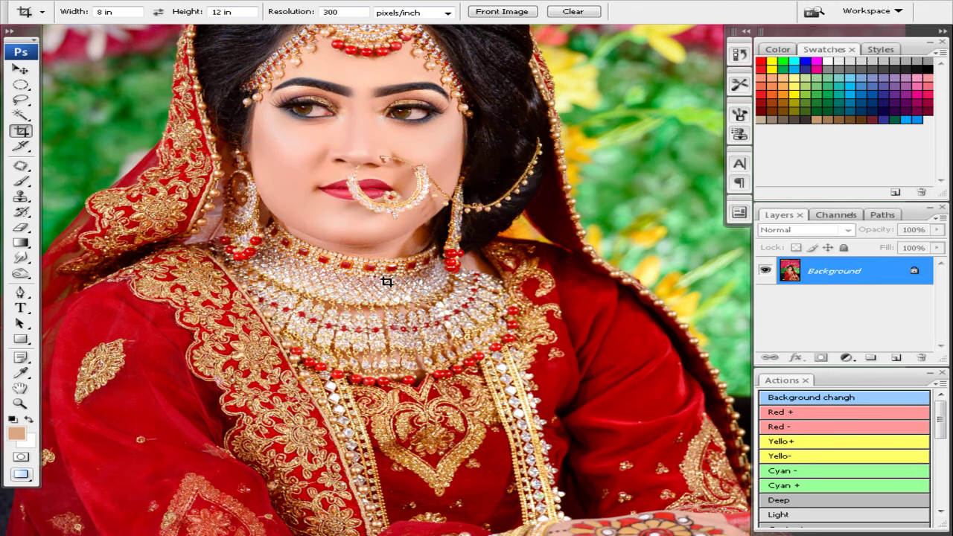
Step: Apply Auto Contrast to the bride photo and preview Color Balance without keeping it
key(ctrl+minus)
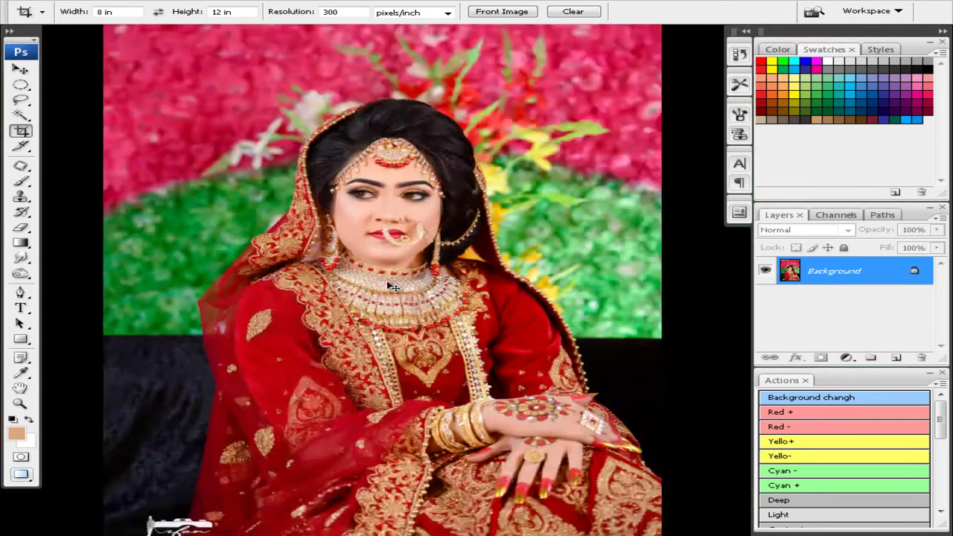
key(ctrl+minus)
click(20, 274)
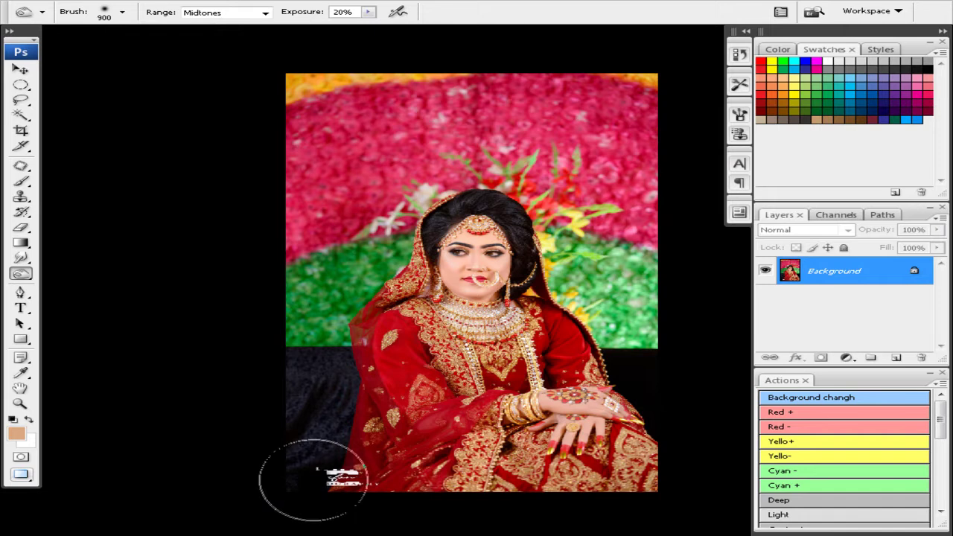
scroll(588, 413, up, 1)
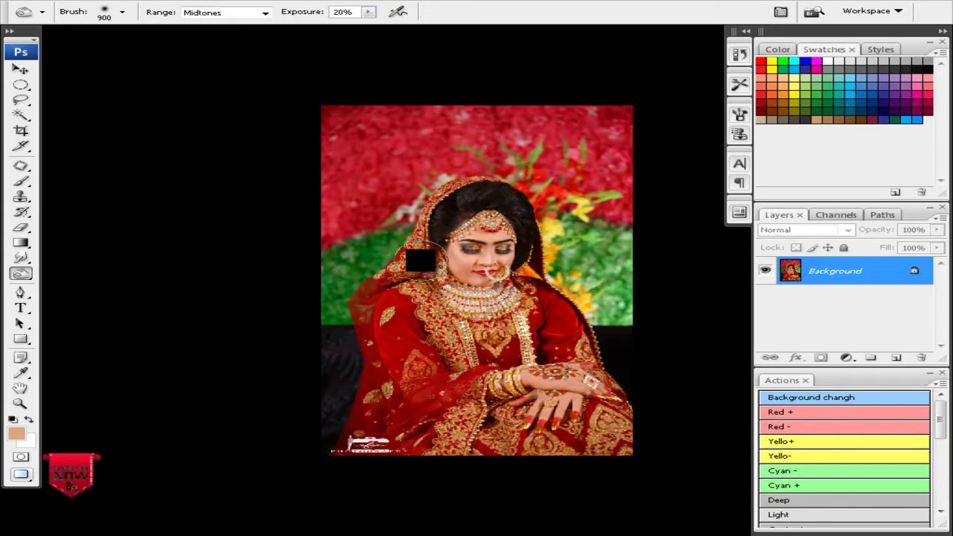
key(c)
key(ctrl+minus)
key(ctrl+minus)
key(ctrl+plus)
key(ctrl+plus)
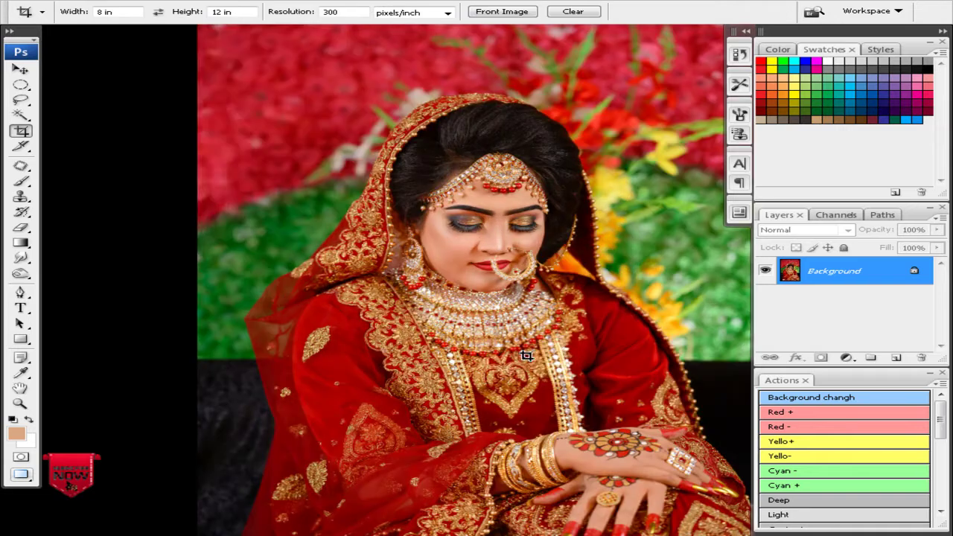
key(shift+ctrl+l)
key(ctrl+plus)
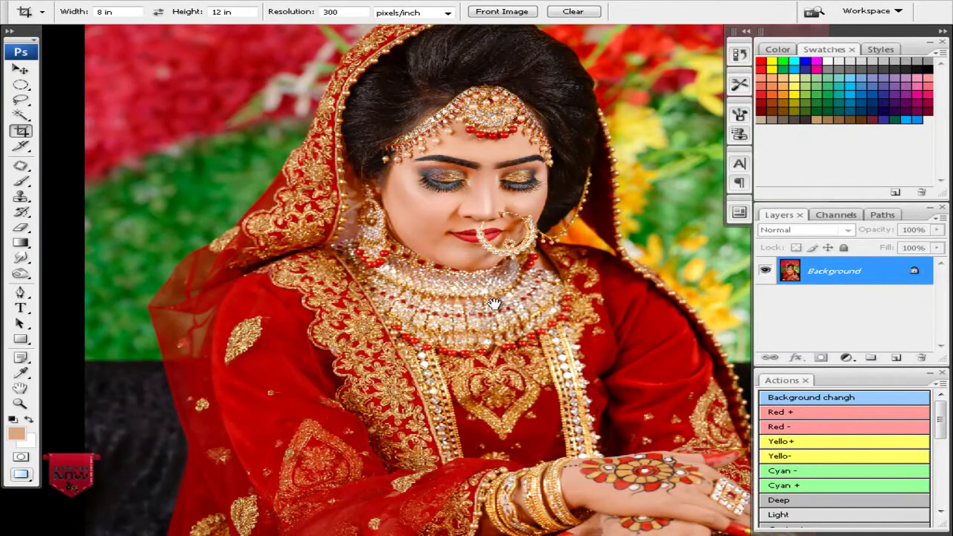
key(ctrl+b)
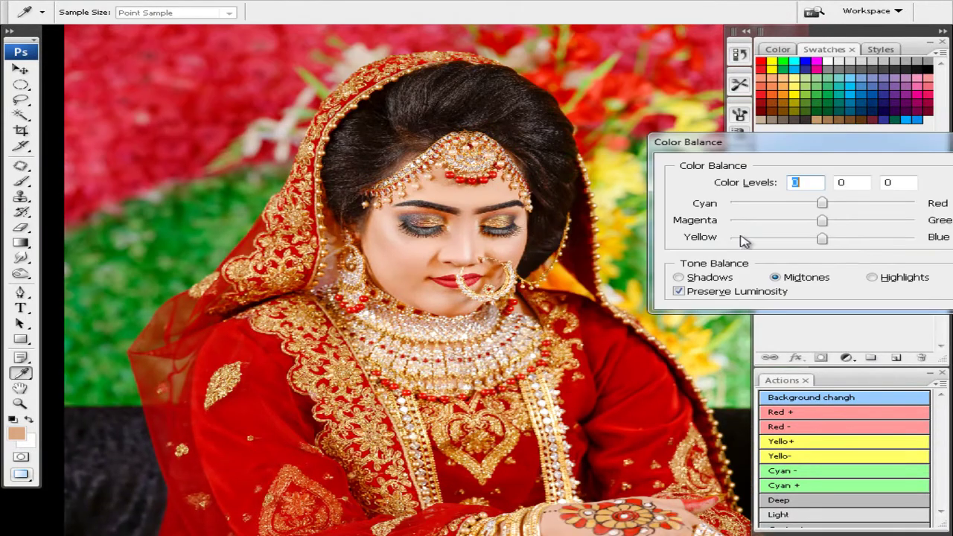
key(Escape)
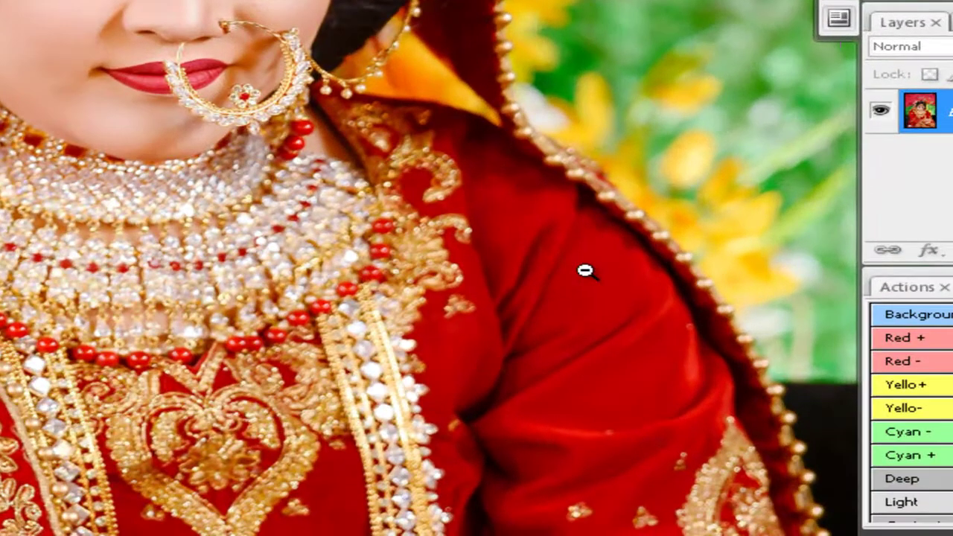
Step: Inspect the bride's nose and nose ring close up with the Healing Brush
alt+click(584, 271)
click(245, 85)
click(263, 85)
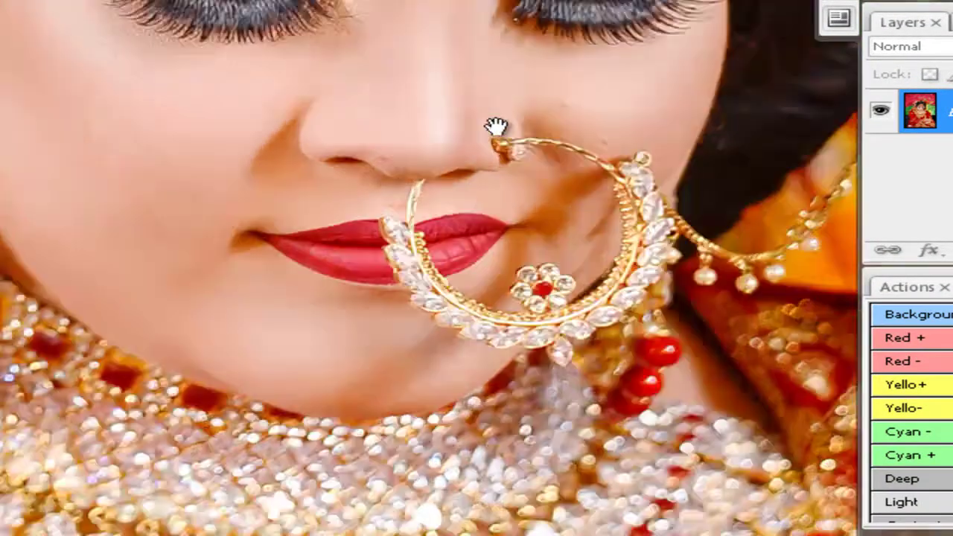
click(494, 131)
click(412, 110)
key(j)
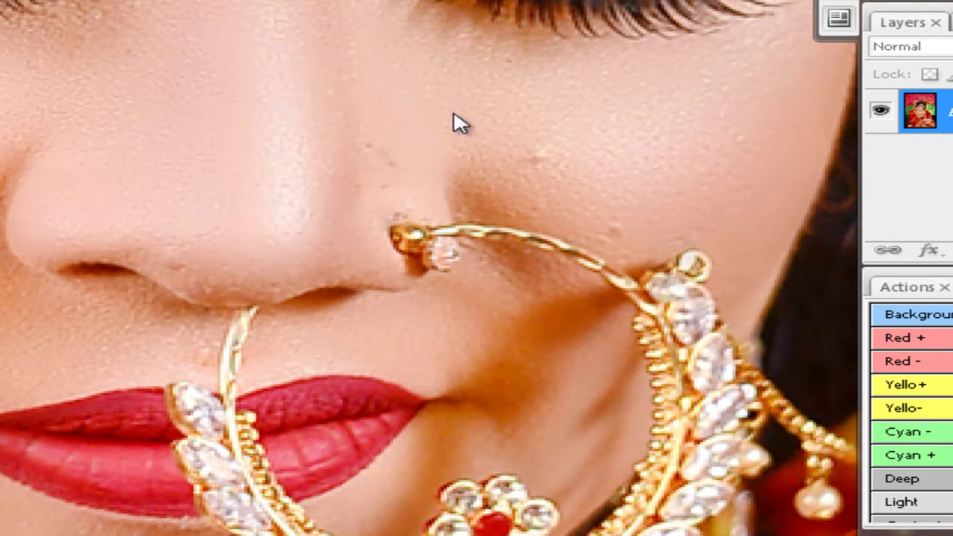
scroll(580, 148, right, 5)
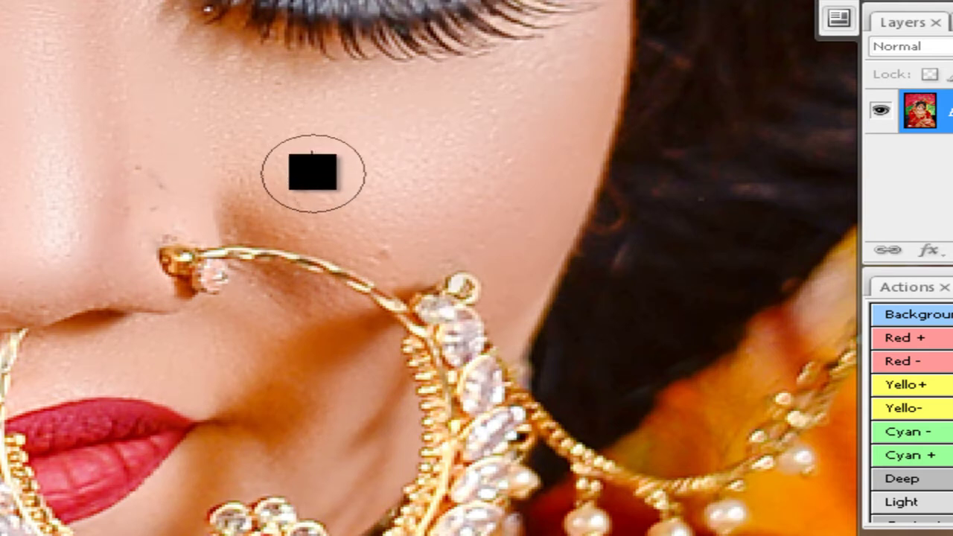
scroll(391, 212, left, 4)
scroll(224, 179, left, 6)
scroll(223, 178, down, 3)
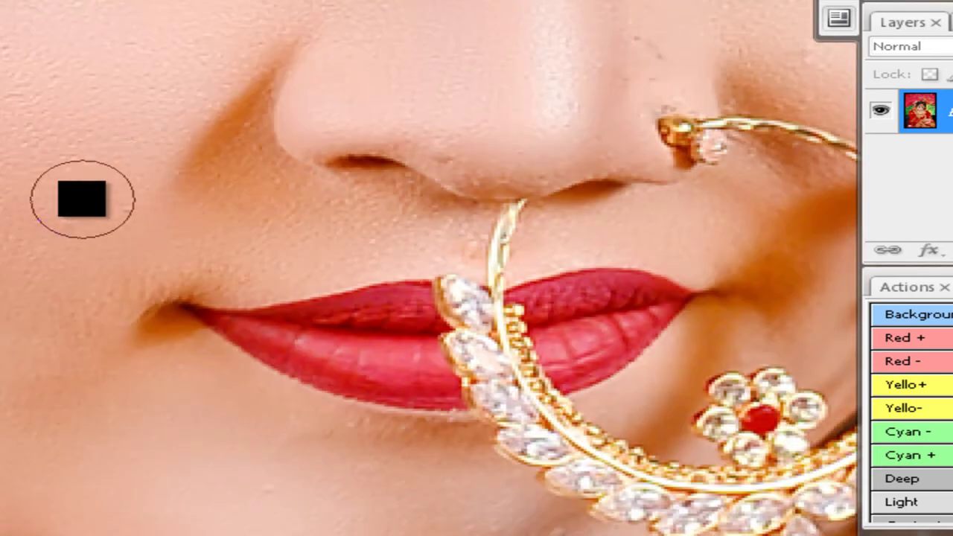
Step: Zoom back out to the whole bride and apply Portraiture skin smoothing
drag(161, 72, 213, 102)
alt+click(158, 109)
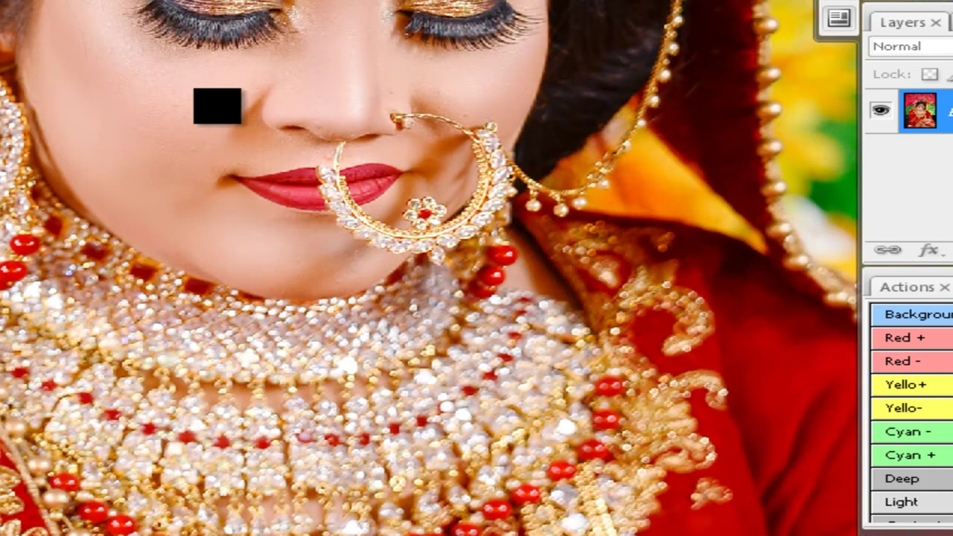
alt+click(240, 171)
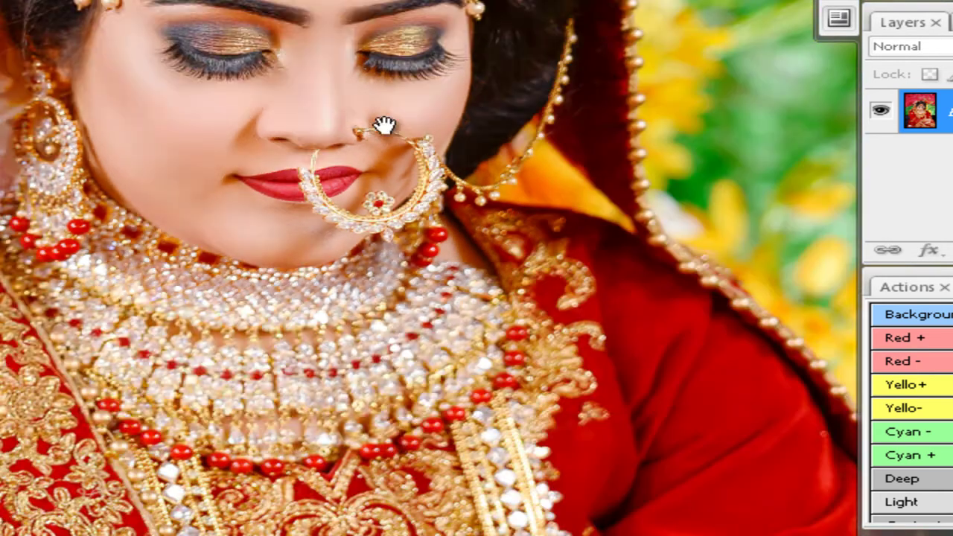
alt+click(386, 129)
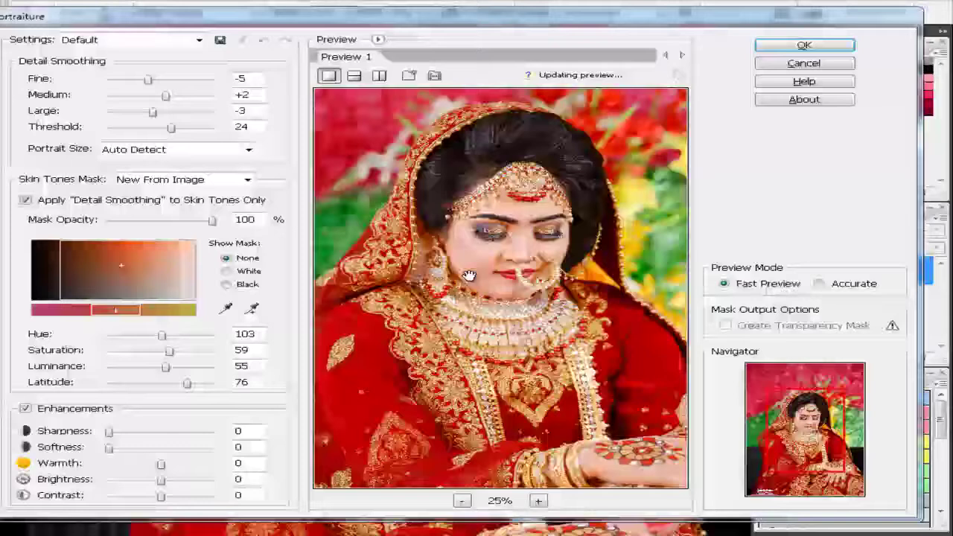
scroll(468, 272, up, 1)
scroll(491, 336, up, 1)
key(Return)
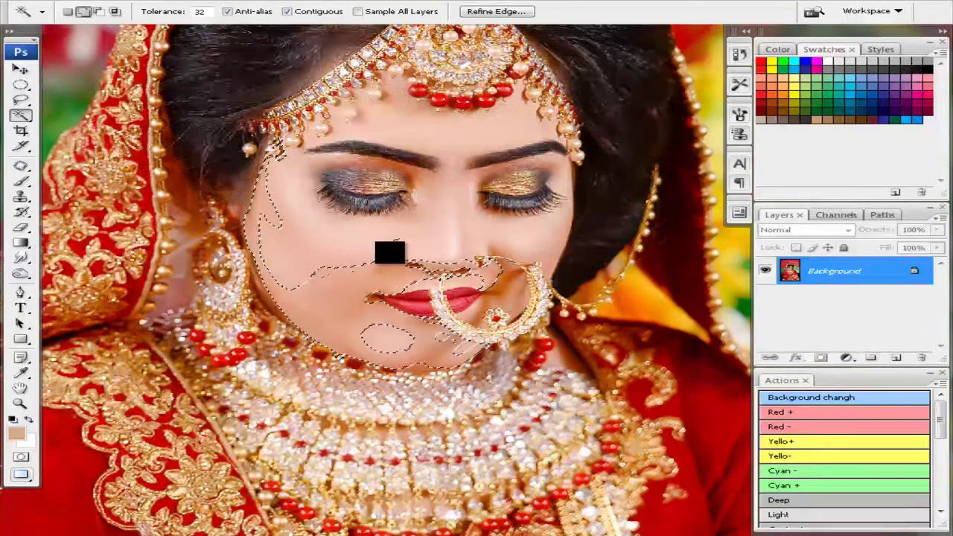
Step: Extend and feather the face selection by 20 px, brighten it with Curves, then close
shift+click(390, 246)
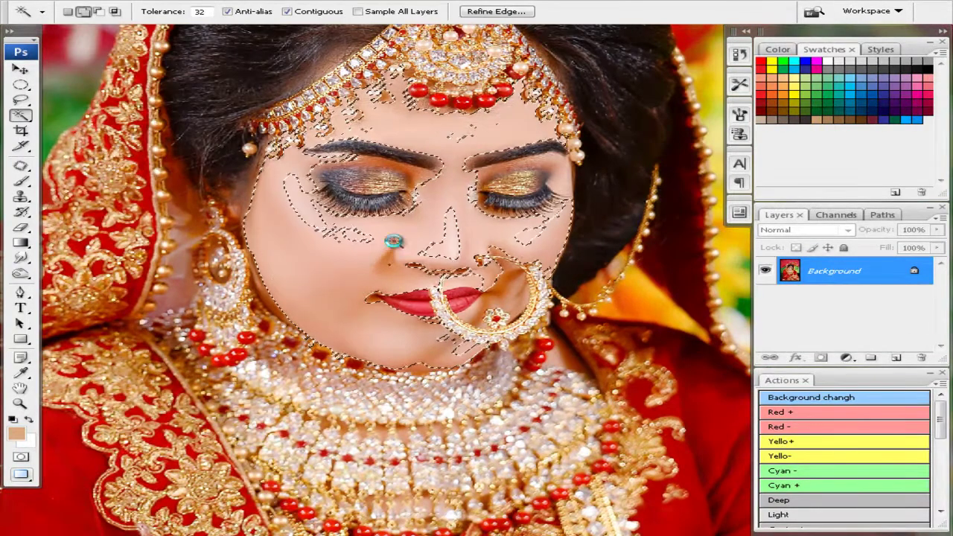
key(ctrl+alt+d)
key(Return)
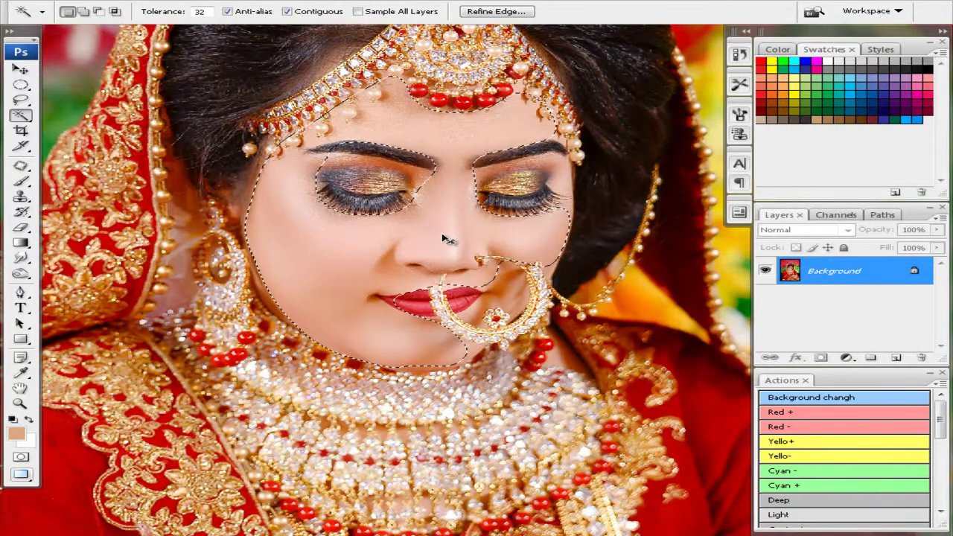
key(ctrl+m)
key(Return)
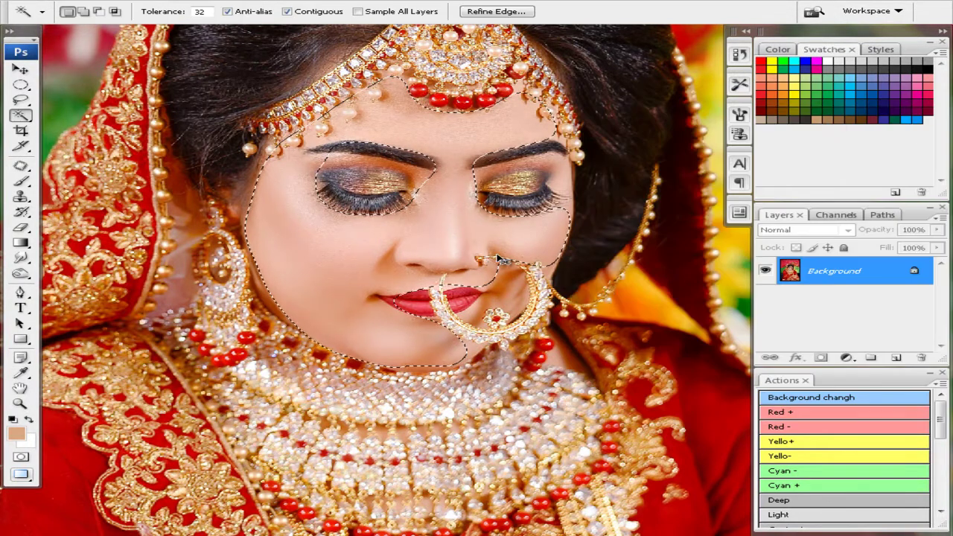
key(ctrl+w)
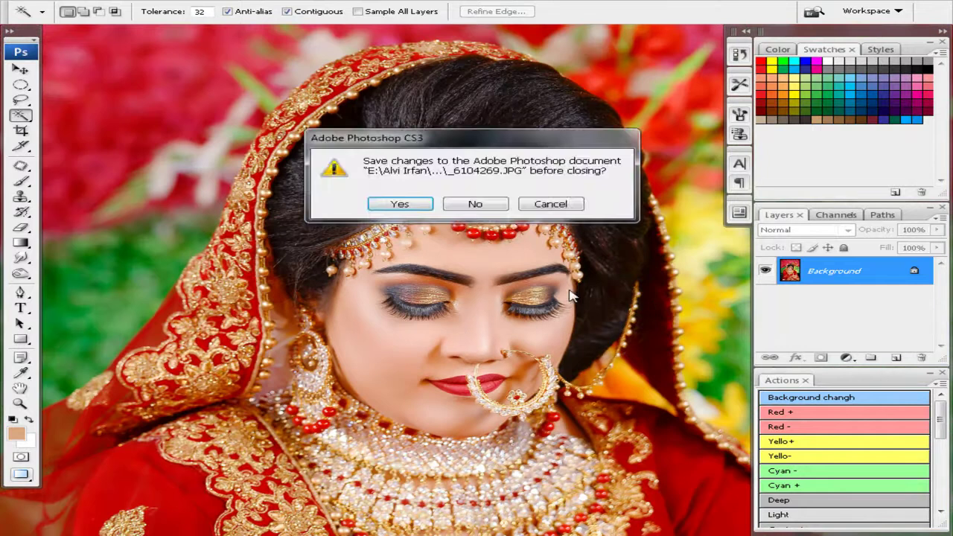
Step: Close the previous portrait without saving and bring up the seated bride photo for cropping
key(n)
key(ctrl+w)
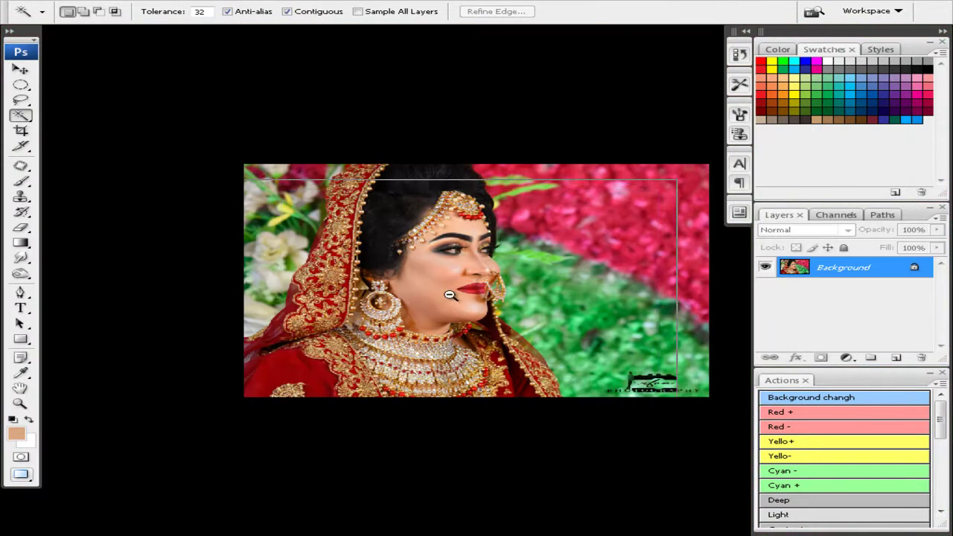
key(c)
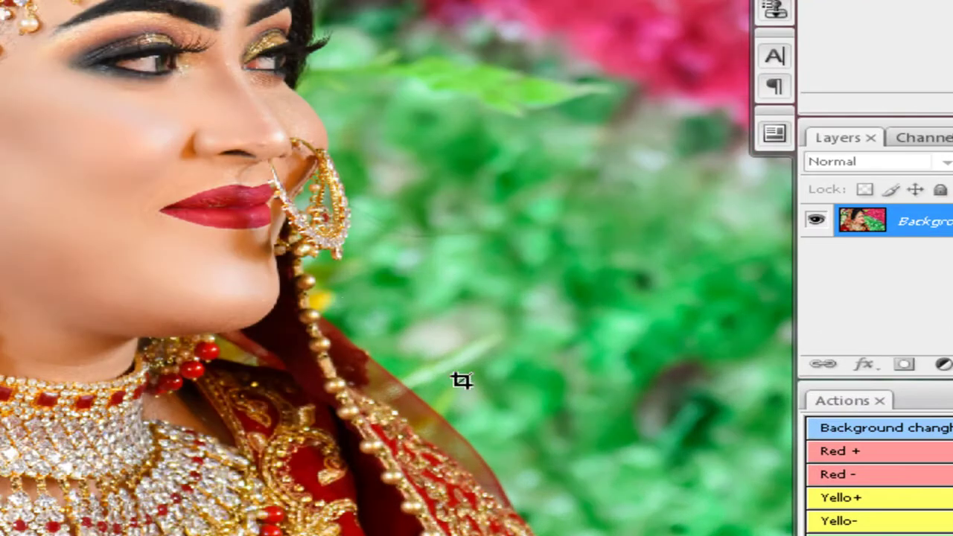
drag(332, 306, 343, 496)
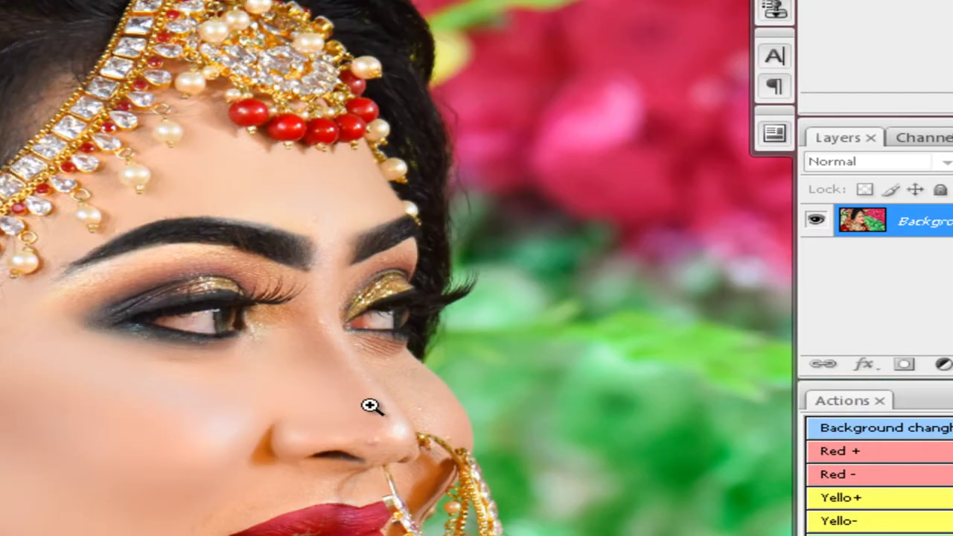
click(370, 406)
key(c)
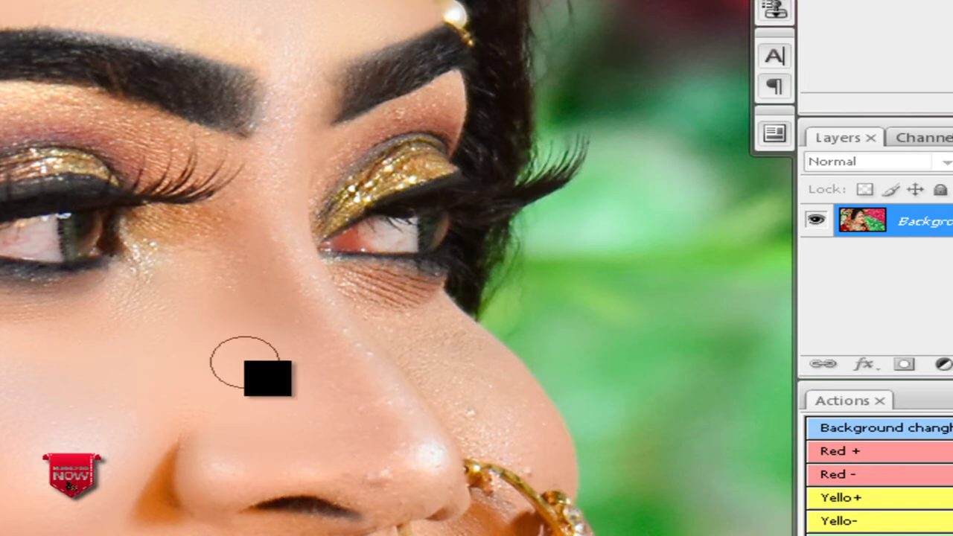
drag(389, 453, 322, 320)
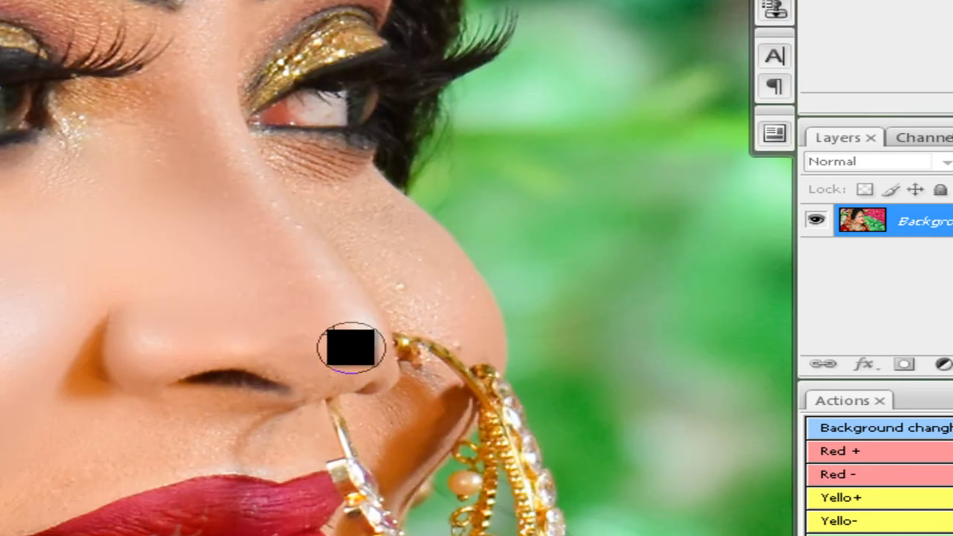
Step: Apply Selective Color with Black raised to +11% in the Blacks range
ctrl+alt+click(257, 227)
click(64, 102)
click(748, 23)
click(798, 184)
drag(795, 221, 812, 223)
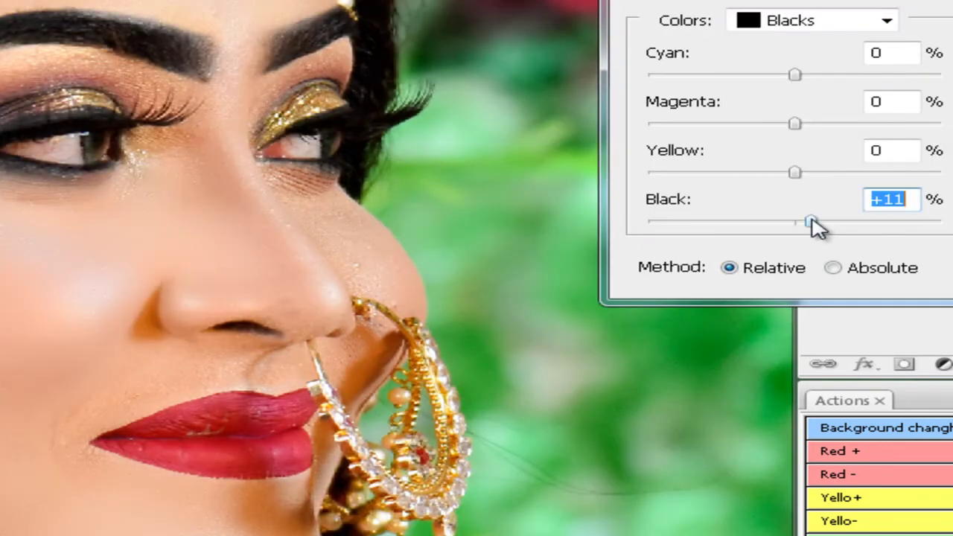
key(Return)
Step: Zoom out to the whole photo, then zoom back in on the nose and lips
alt+click(279, 190)
alt+click(287, 191)
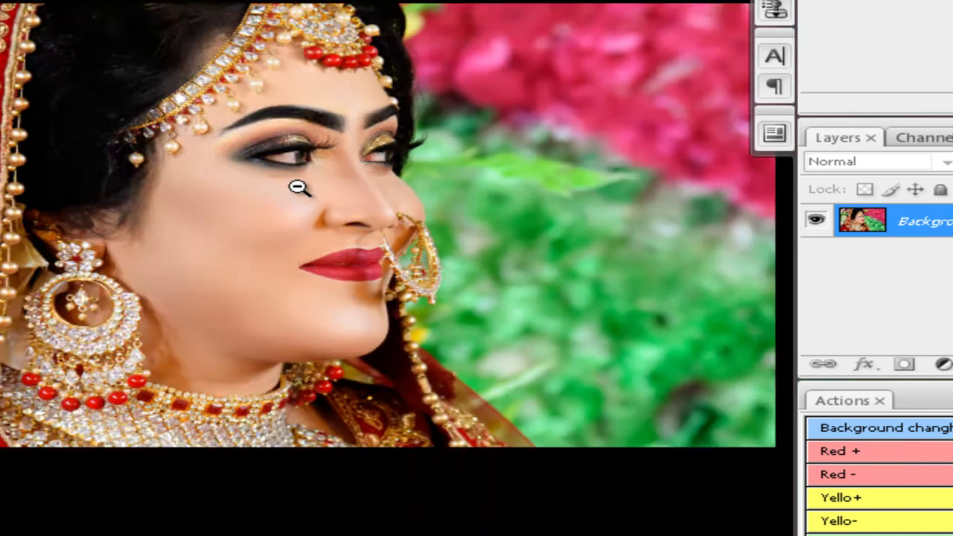
alt+click(300, 187)
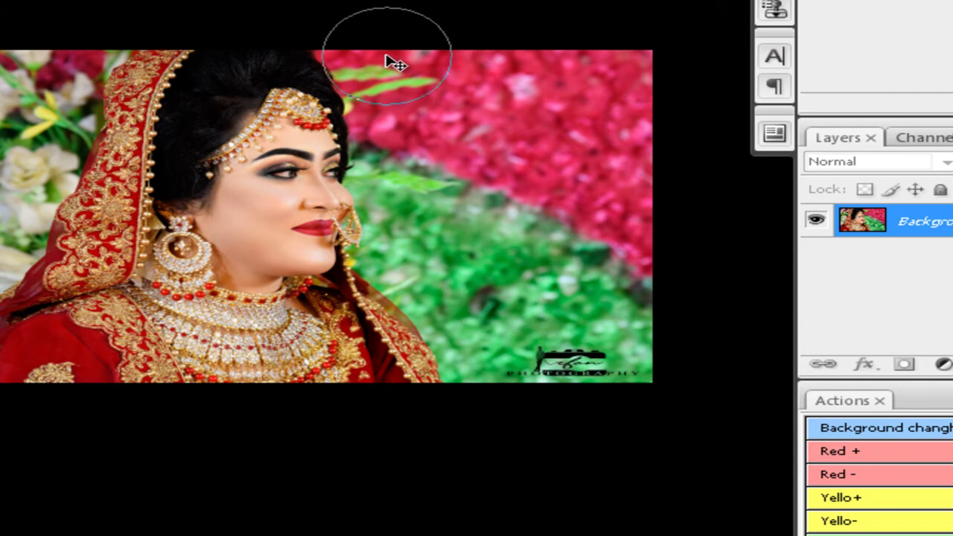
key(ctrl+plus)
key(ctrl+plus)
key(ctrl+plus)
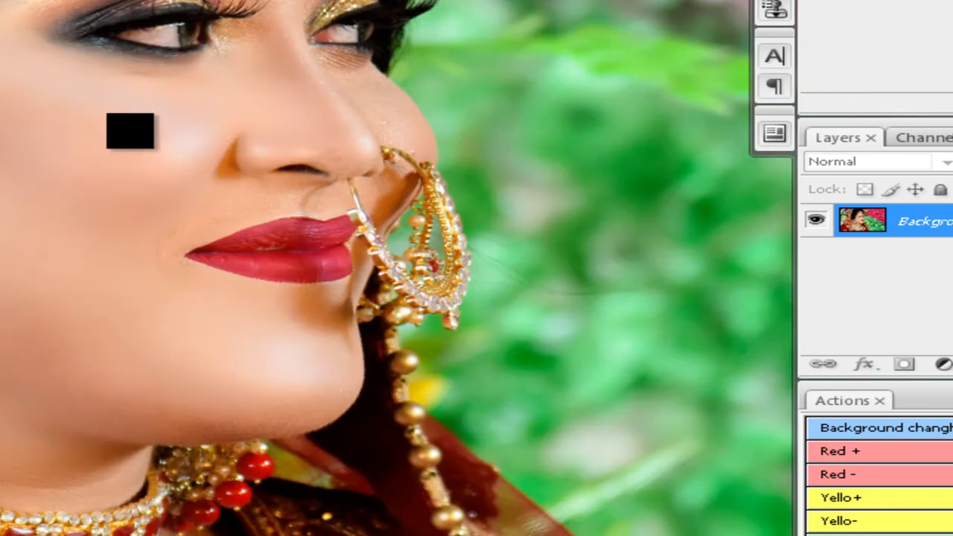
scroll(131, 130, up, 1)
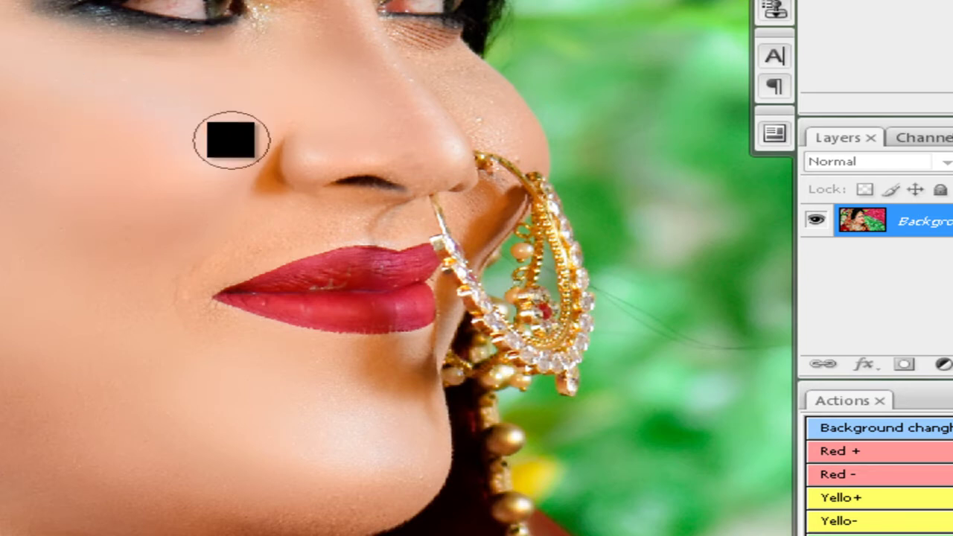
drag(541, 126, 251, 171)
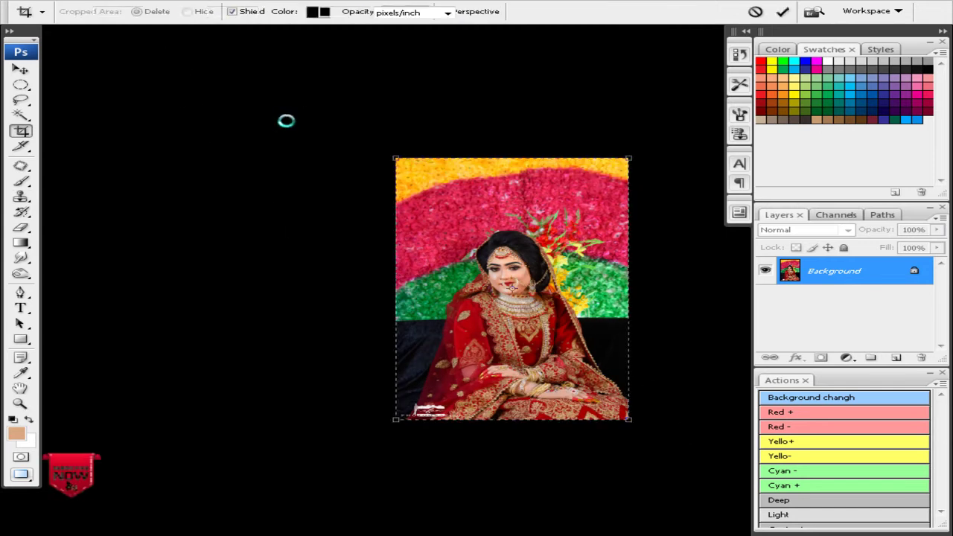
Step: Commit the crop of the seated bride photo and zoom in on her face
key(alt+i)
key(Escape)
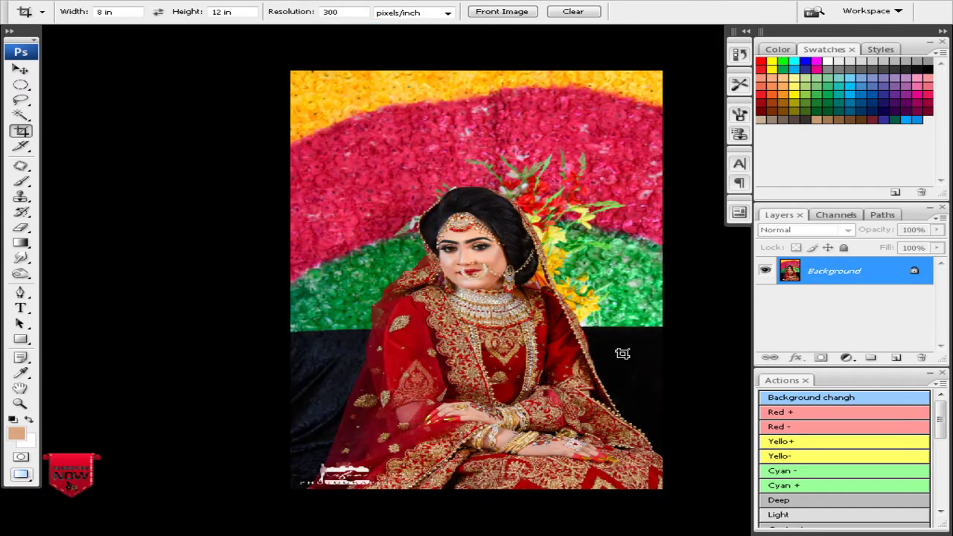
key(ctrl+plus)
key(ctrl+plus)
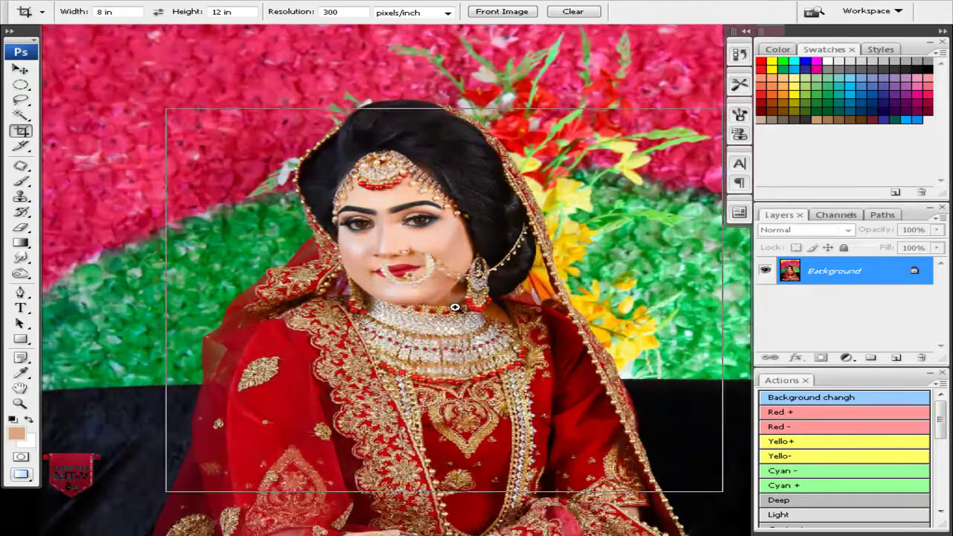
key(ctrl+plus)
key(ctrl+plus)
key(w)
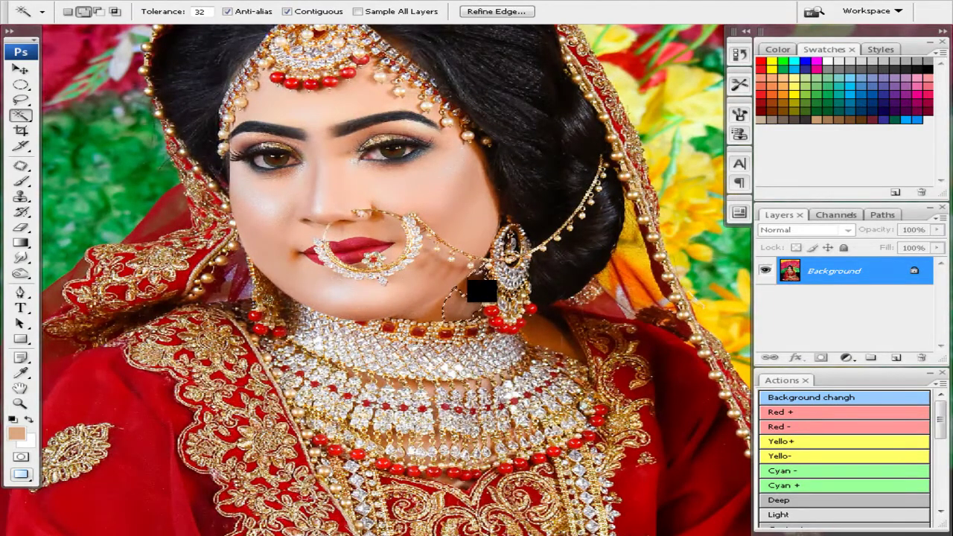
click(551, 332)
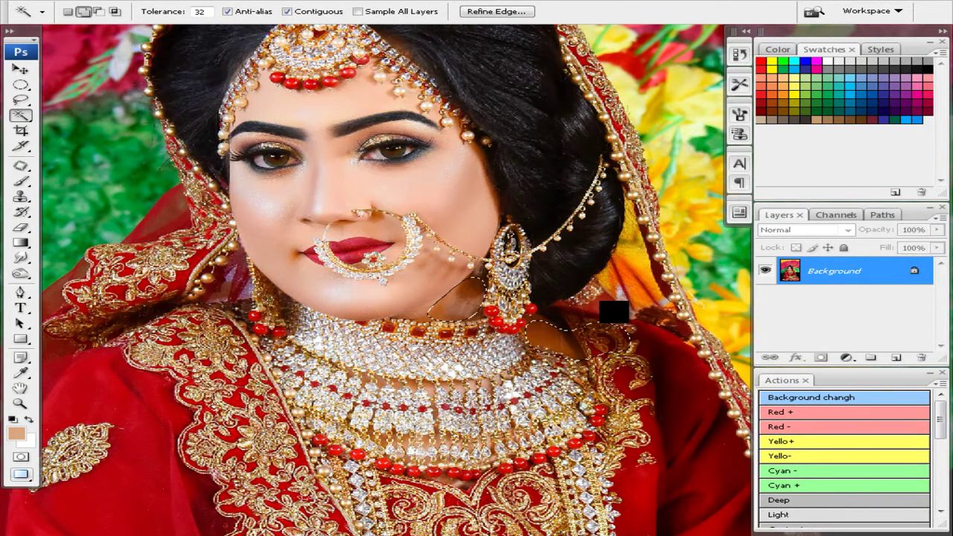
key(ctrl+d)
key(ctrl+plus)
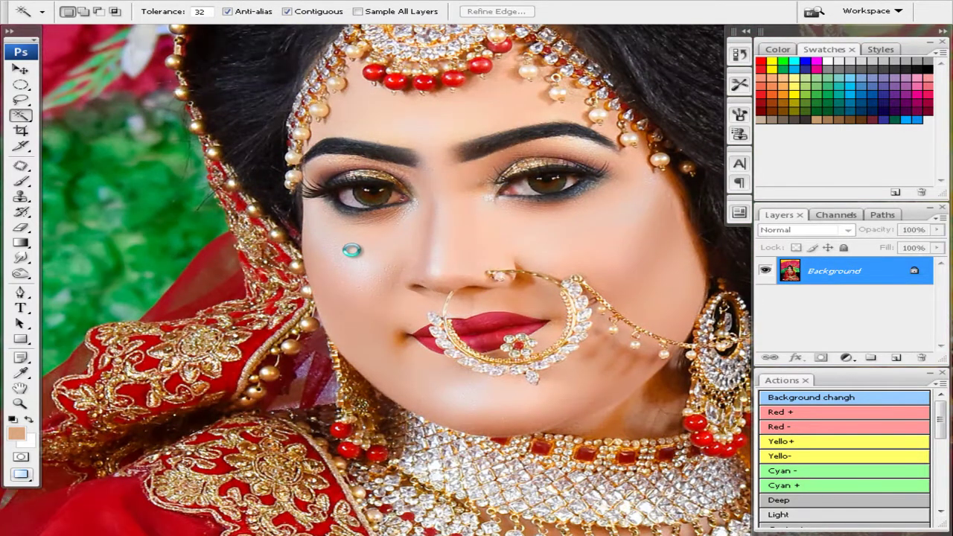
Step: Select the under-eye, forehead, cheek and nose skin, feather it, and brighten it with Curves
click(359, 249)
shift+click(379, 264)
shift+click(437, 264)
key(ctrl+alt+d)
key(Return)
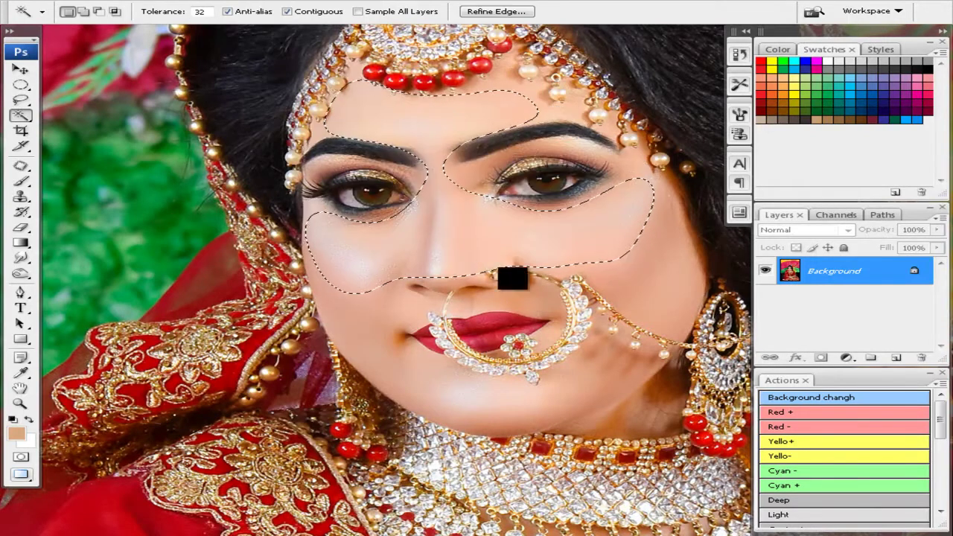
key(ctrl+m)
click(705, 308)
key(Return)
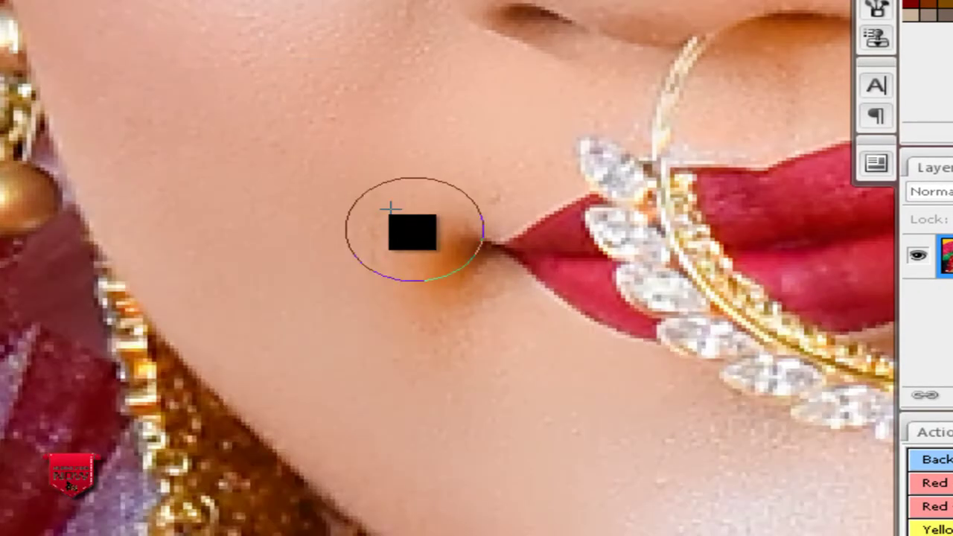
drag(415, 223, 392, 293)
drag(396, 251, 565, 262)
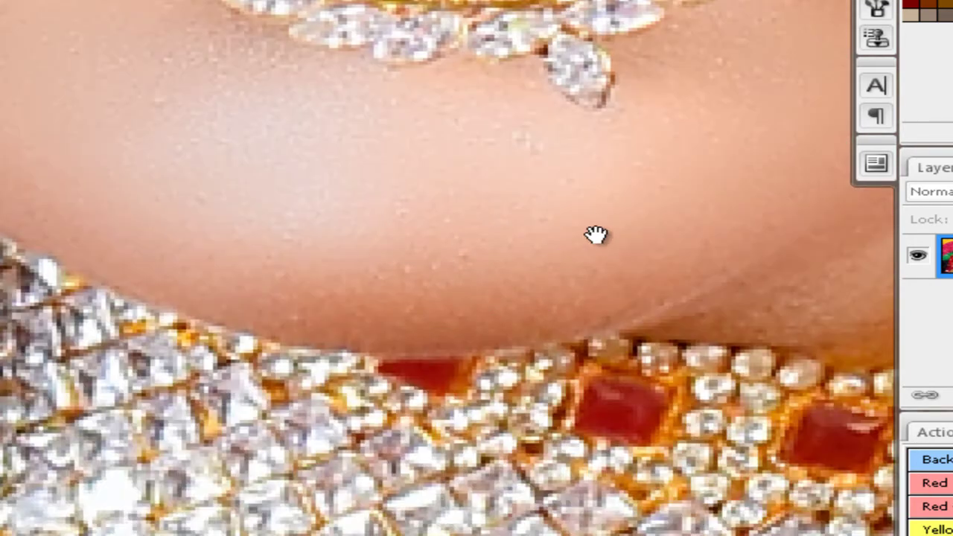
drag(596, 233, 329, 223)
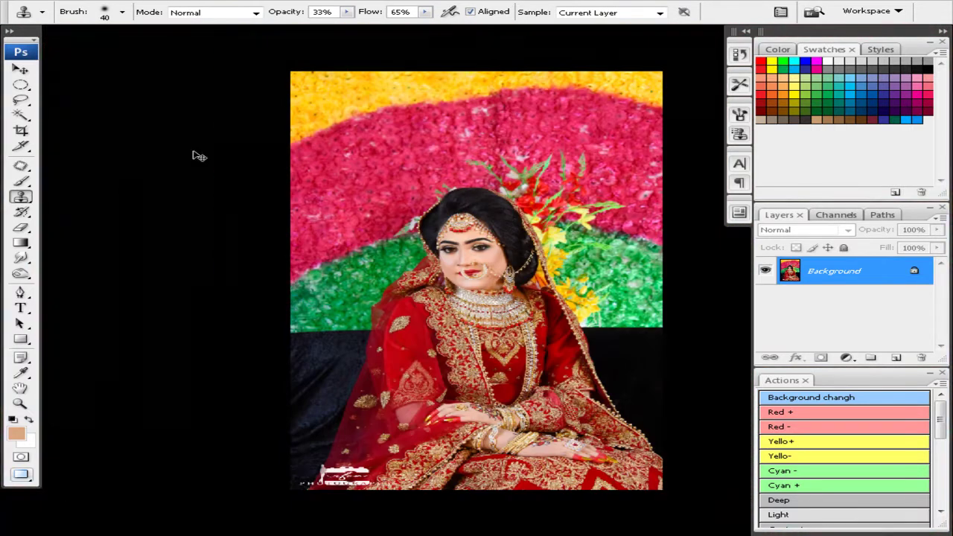
Step: Zoom in on the new photo's face and feather the neck selection
click(21, 274)
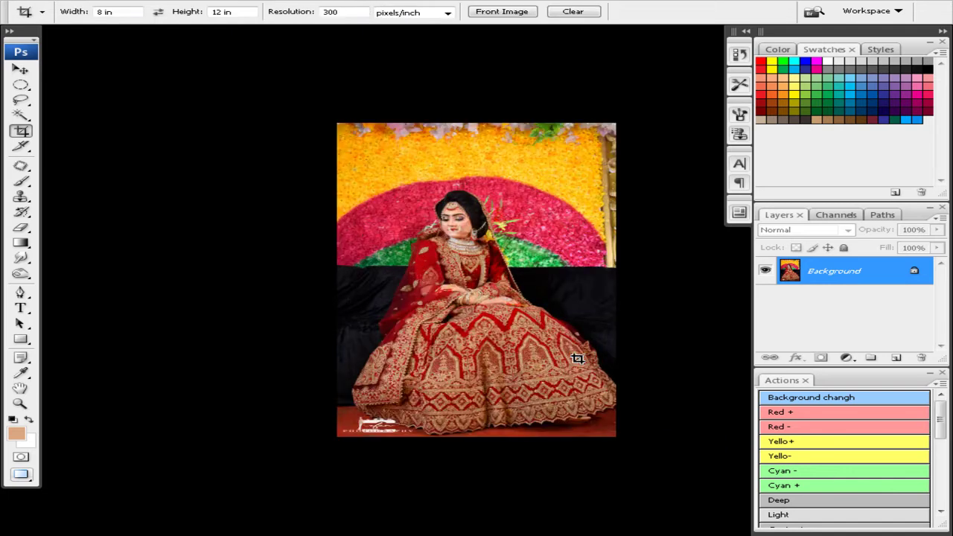
key(ctrl+plus)
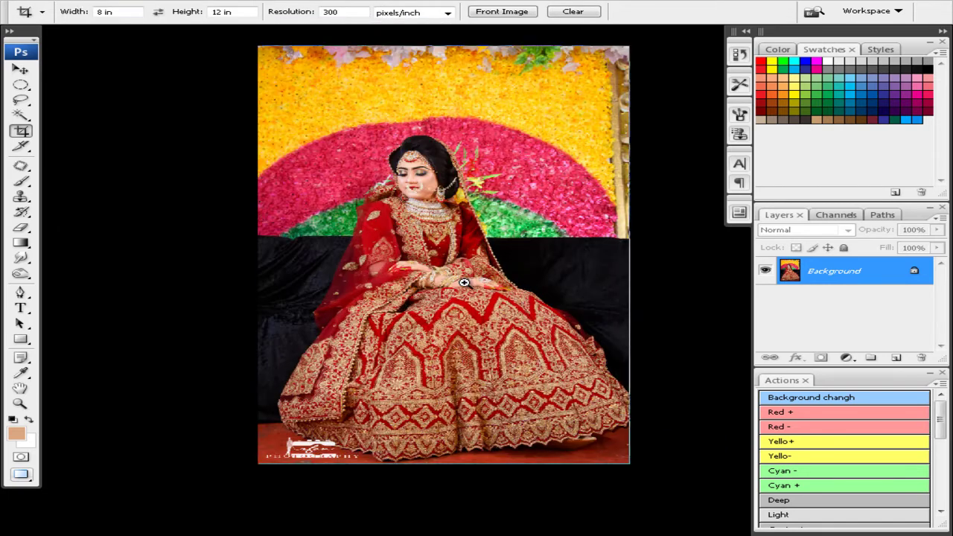
key(ctrl+plus)
key(ctrl+plus)
key(w)
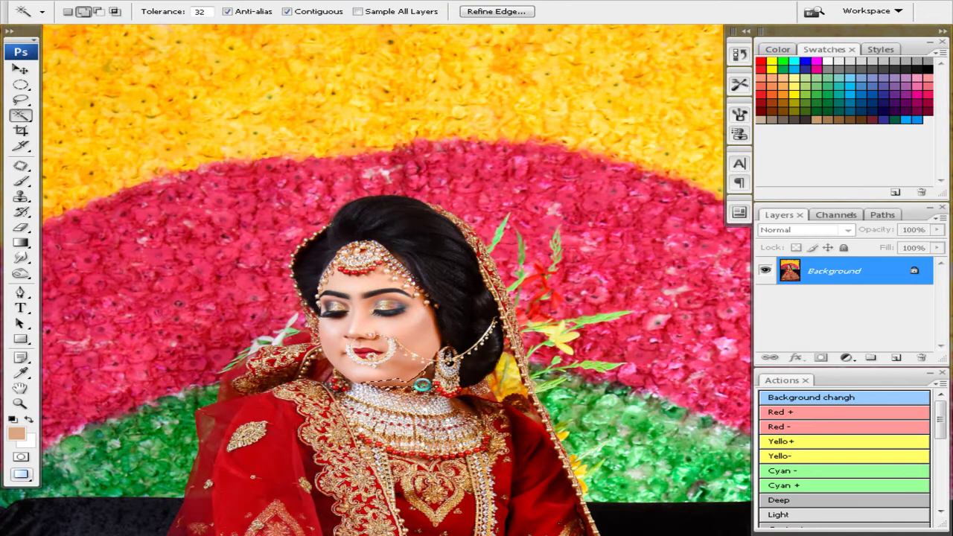
key(ctrl+alt+d)
key(Return)
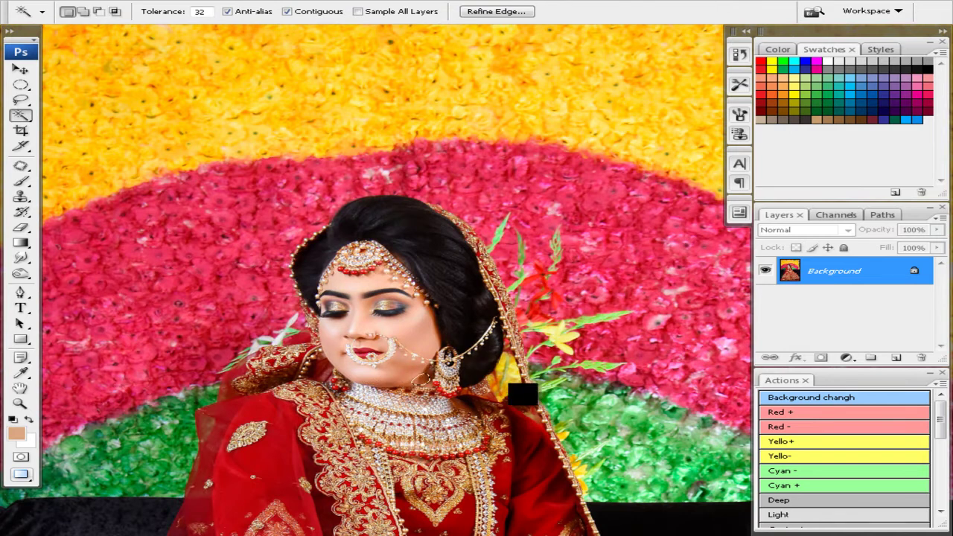
key(ctrl+plus)
key(ctrl+plus)
key(ctrl+minus)
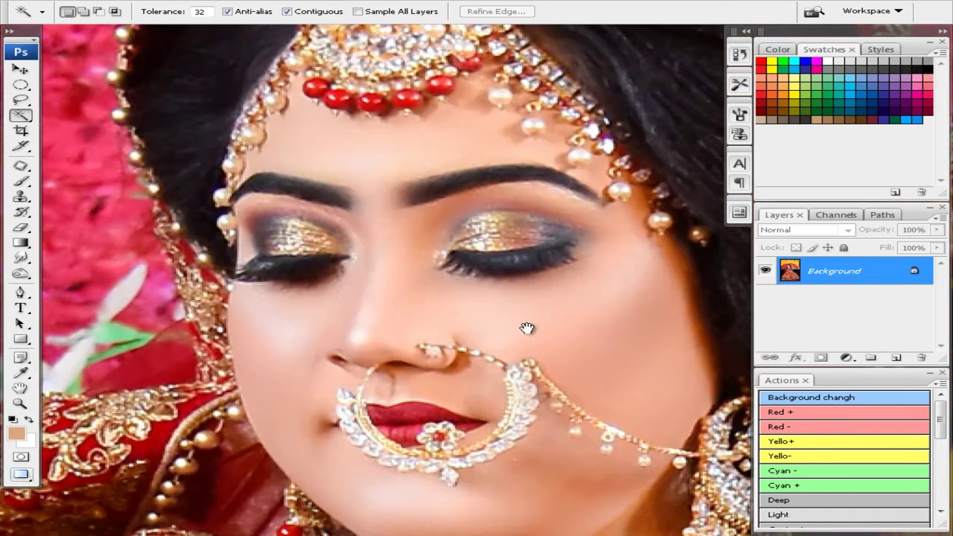
Step: Magic Wand-select the bride's face skin and feather the selection
key(s)
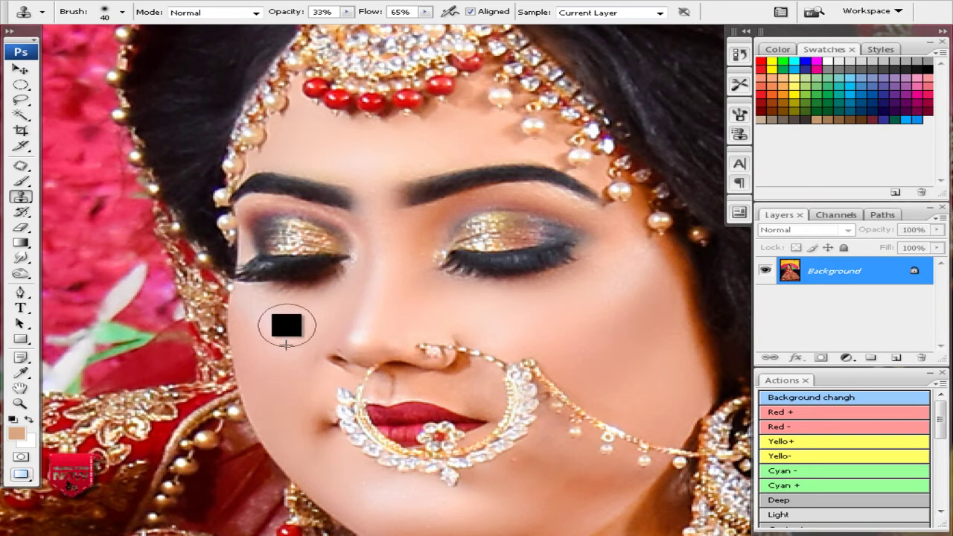
drag(284, 328, 198, 336)
scroll(461, 349, down, 3)
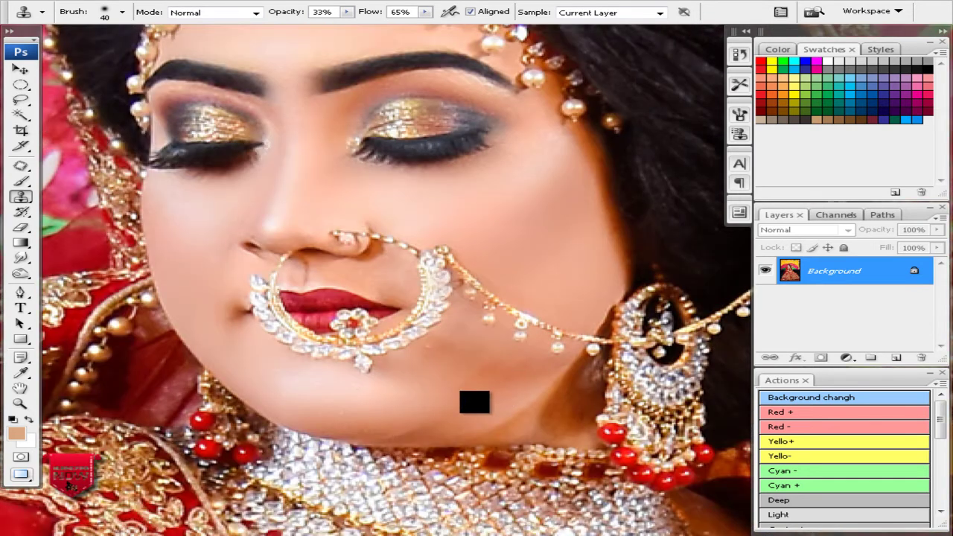
key(w)
click(522, 410)
key(alt+ctrl+d)
key(Return)
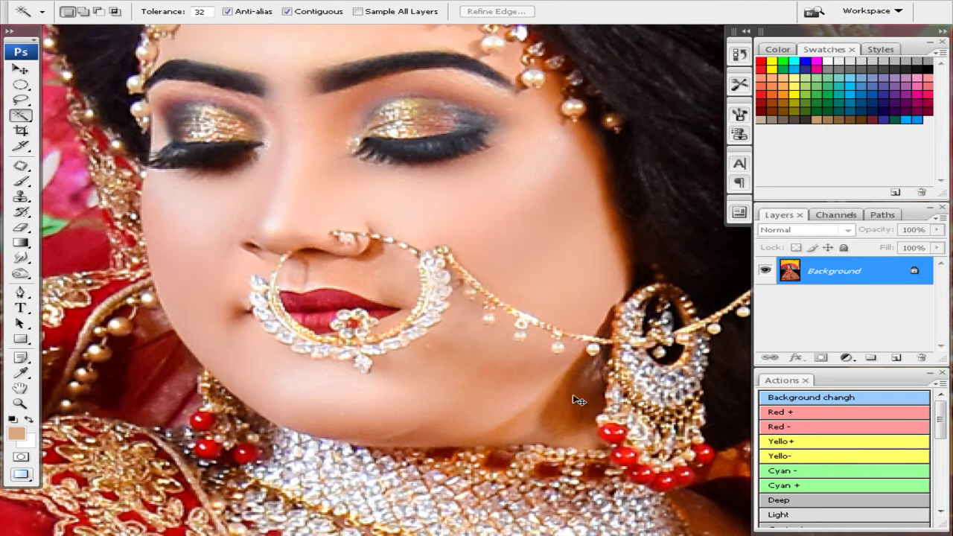
Step: Fit the photo in view and reselect the face skin with a 20-pixel feather
key(ctrl+0)
shift+click(463, 258)
key(alt+ctrl+d)
key(Return)
key(ctrl+m)
Step: Drag the Curves point to input 48, output 28 and apply it to the face skin
drag(705, 305, 717, 310)
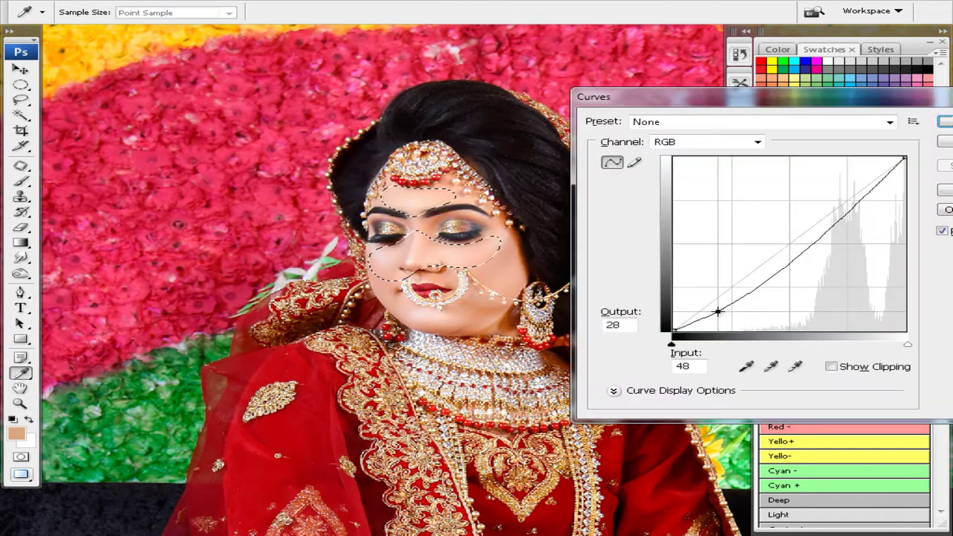
key(Return)
key(ctrl+plus)
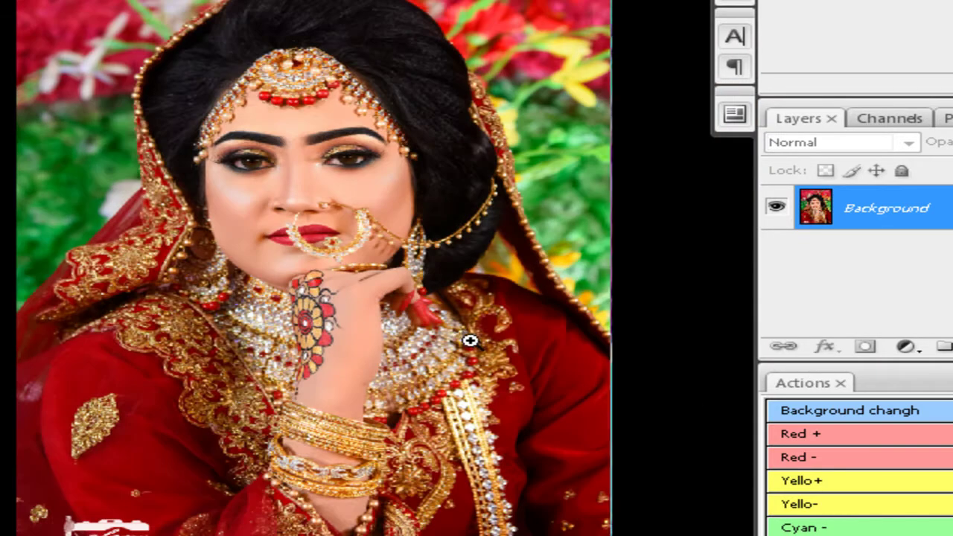
Step: Zoom in and clone-stamp blemishes on the chin-on-hand bride's face
click(470, 341)
click(353, 323)
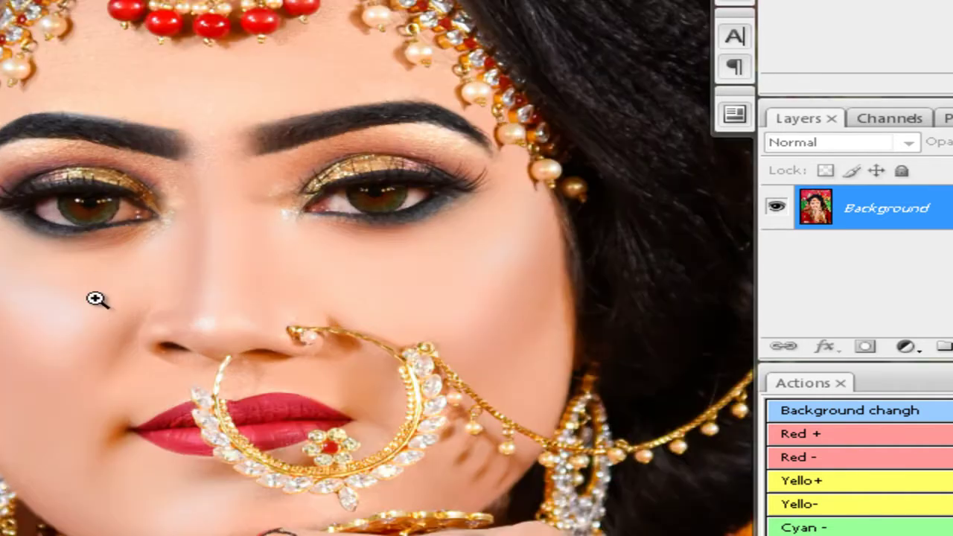
key(s)
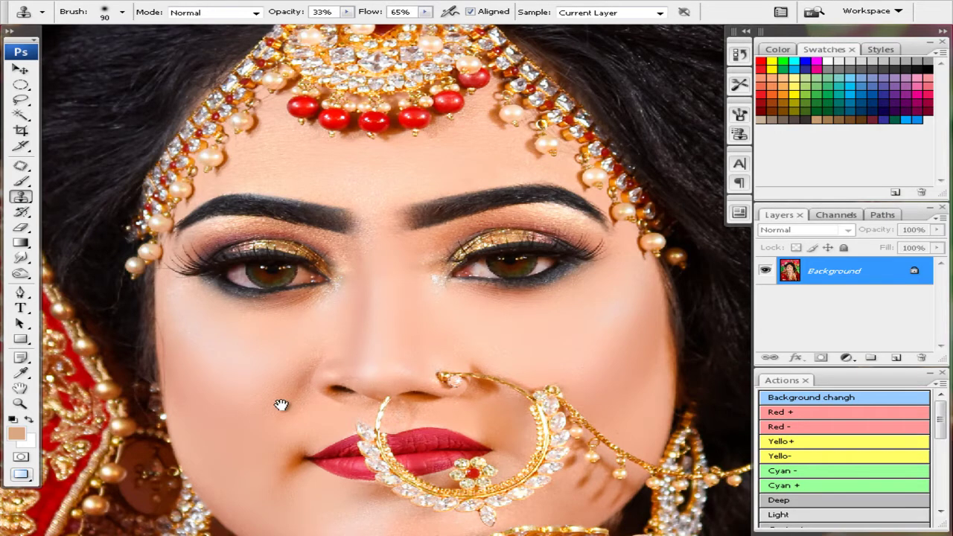
drag(281, 404, 320, 400)
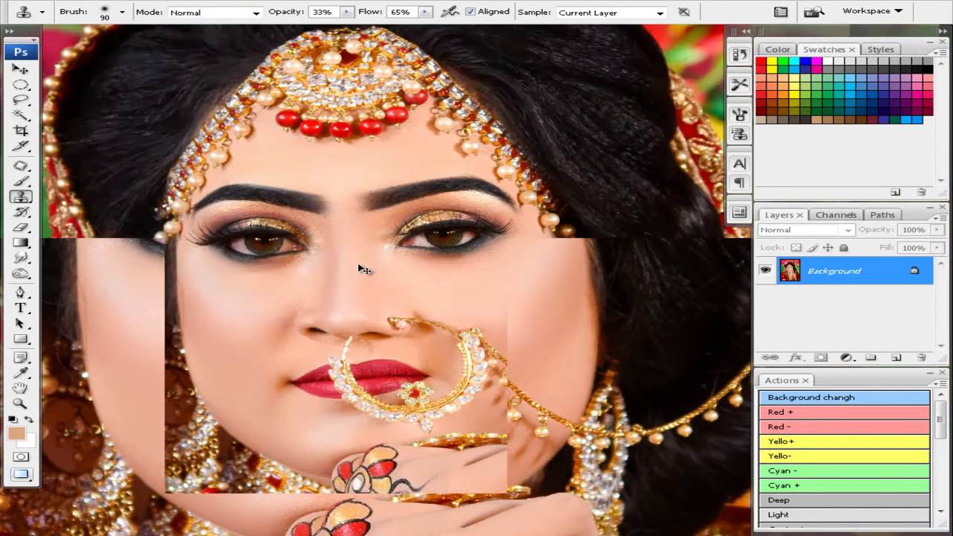
key(ctrl+minus)
key(ctrl+minus)
key(ctrl+minus)
key(ctrl+plus)
click(20, 274)
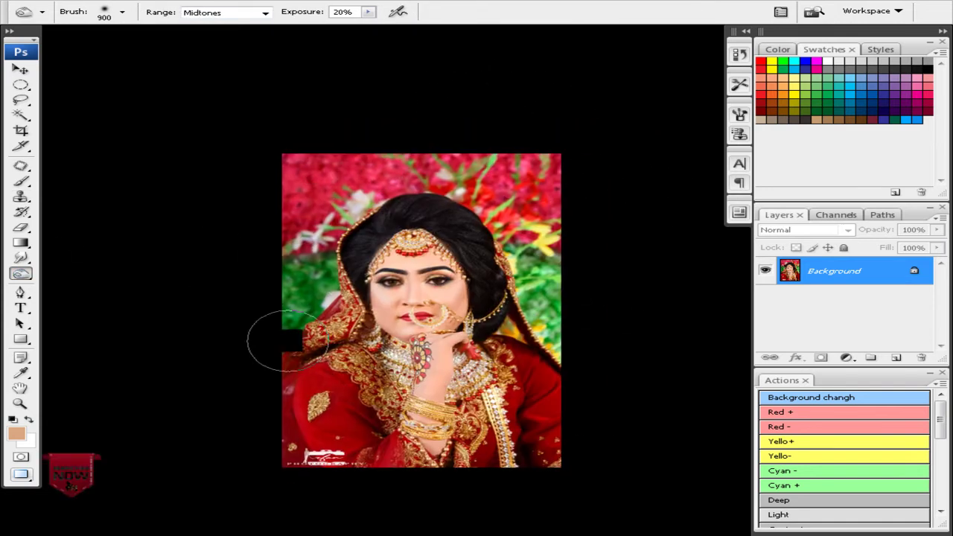
Step: Close the portrait without saving and start a crop on _IRF0301.JPG
key(ctrl+w)
key(n)
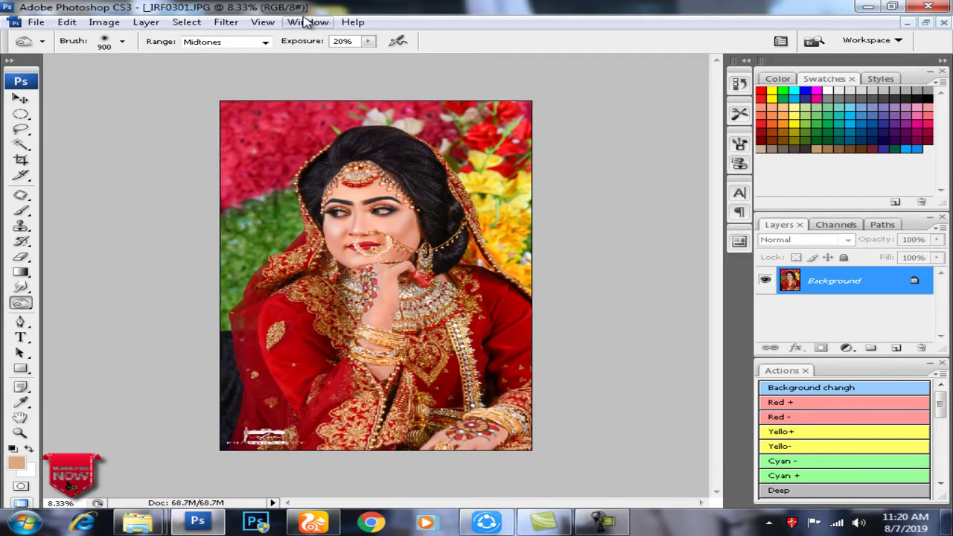
click(306, 20)
key(c)
key(ctrl+minus)
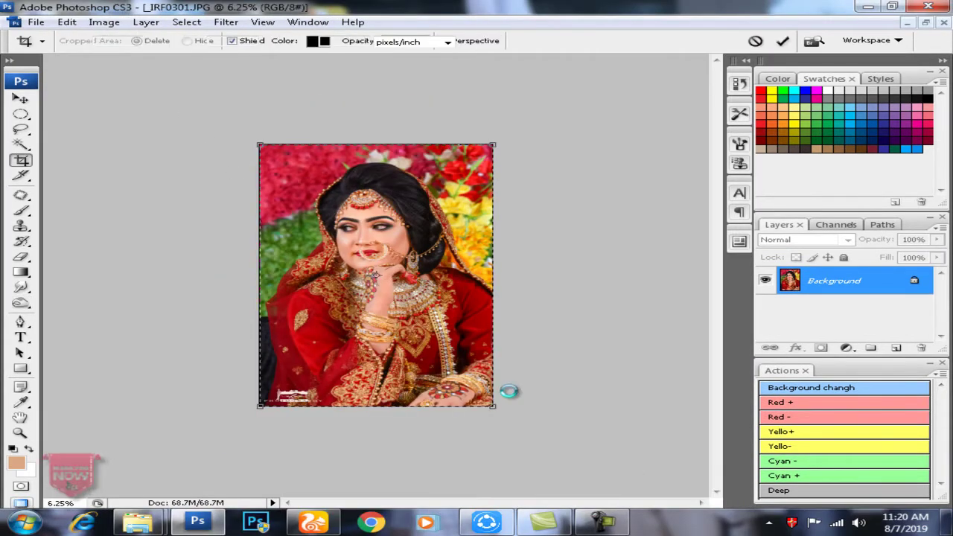
Step: Commit the crop of _IRF0301.JPG and Magic Wand-select the face and hand skin
key(Return)
key(ctrl+plus)
key(ctrl+plus)
key(ctrl+plus)
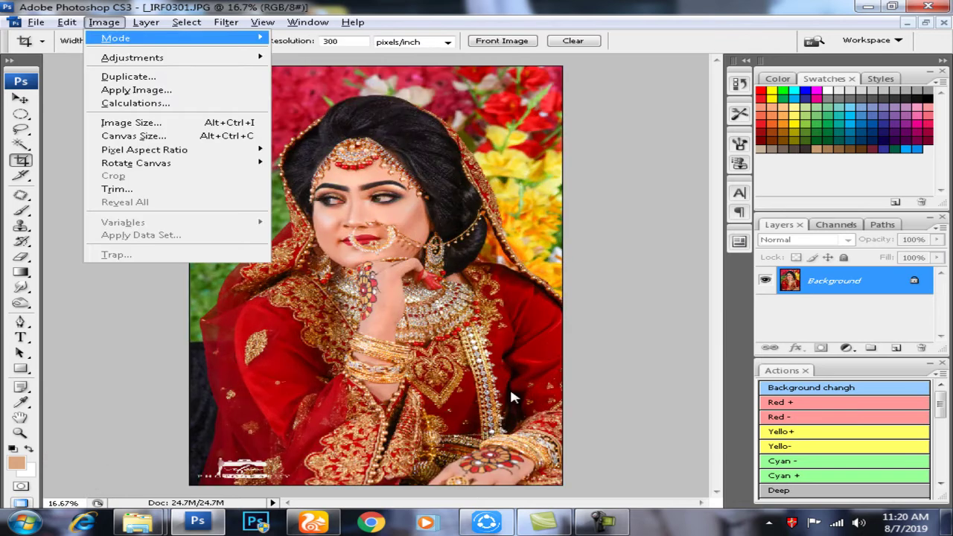
key(ctrl+plus)
key(ctrl+plus)
key(w)
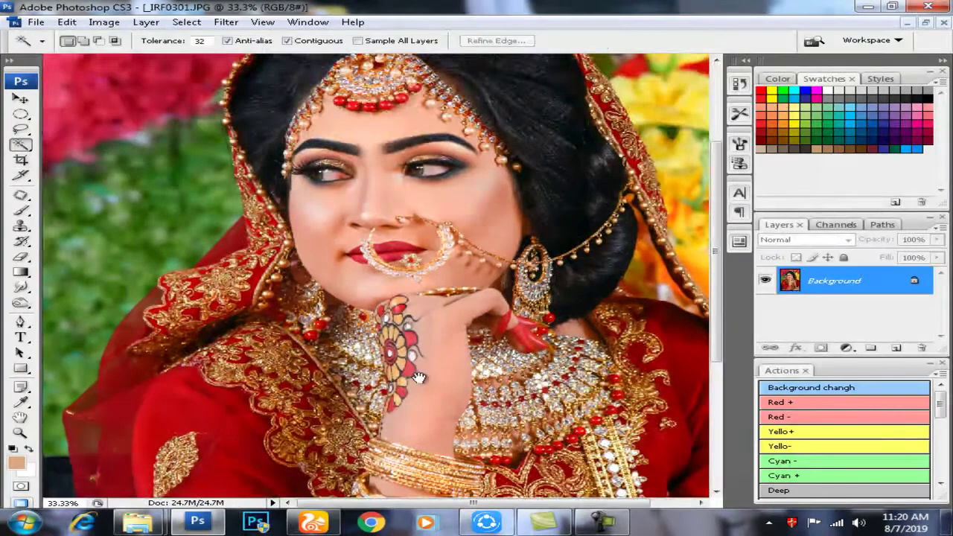
scroll(403, 360, down, 3)
click(432, 324)
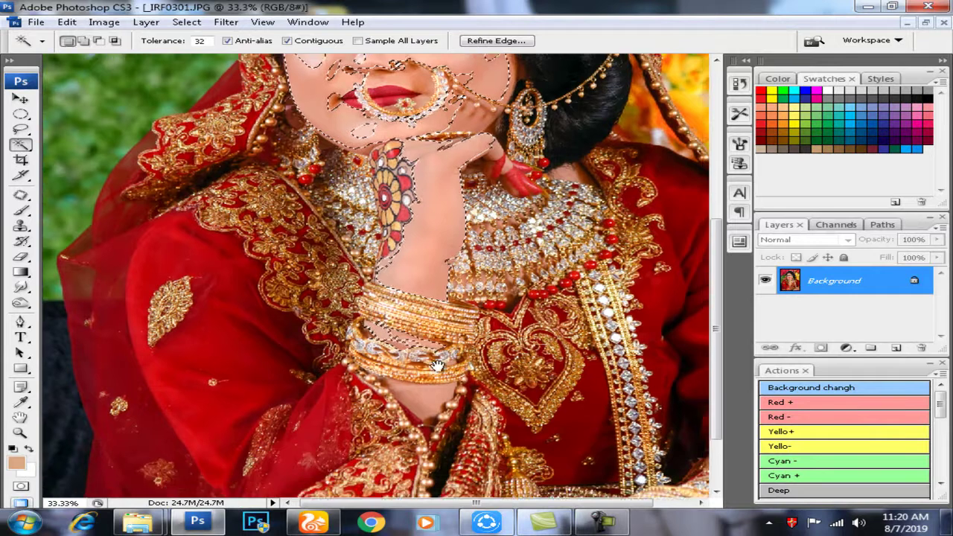
scroll(383, 280, down, 5)
scroll(383, 281, right, 4)
Step: Feather the skin selection by 20 px, reset default colours and apply Color Balance
key(ctrl+alt+d)
key(Return)
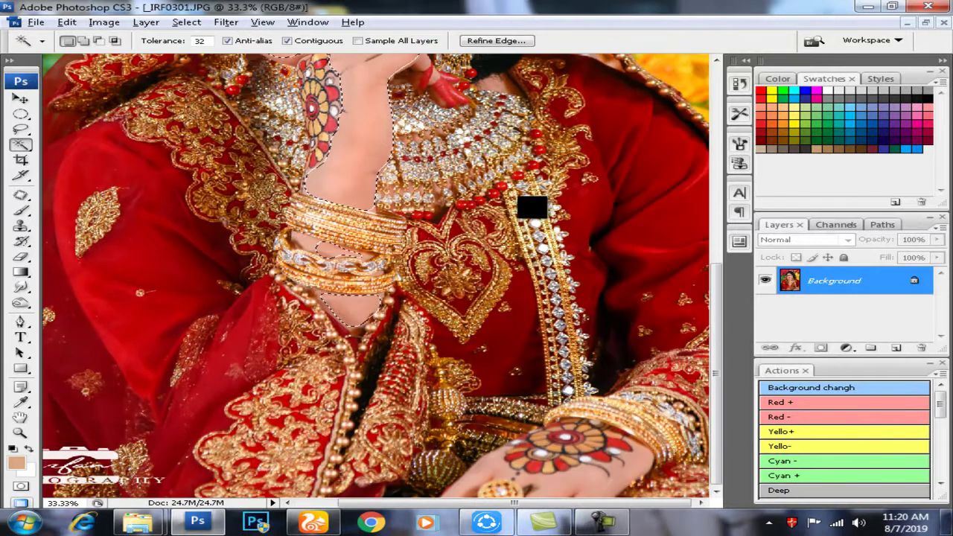
key(ctrl+d)
key(d)
scroll(444, 162, up, 5)
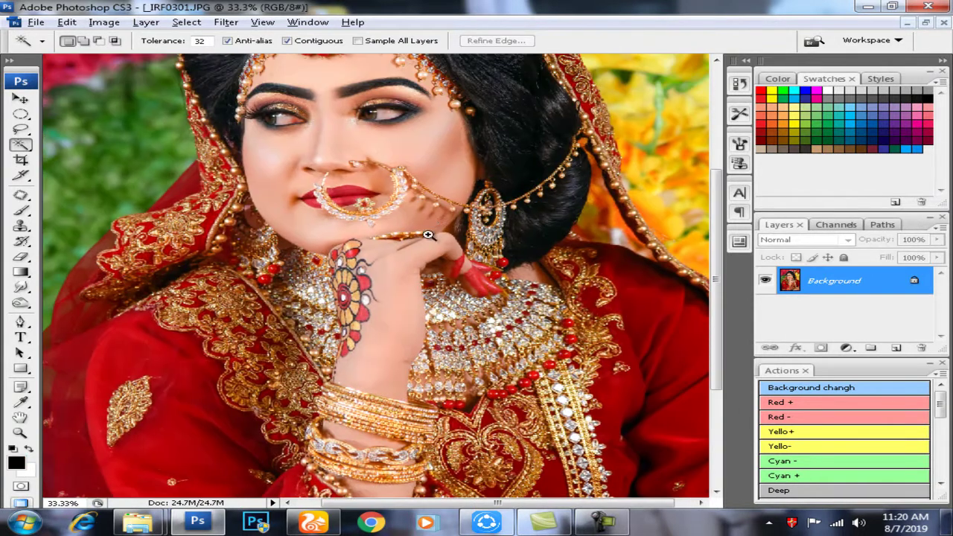
key(i)
key(ctrl+b)
key(Escape)
key(w)
scroll(425, 230, up, 3)
scroll(425, 229, up, 1)
Step: Apply a Selective Color adjustment on the Blacks range
key(alt+i)
key(a)
click(481, 228)
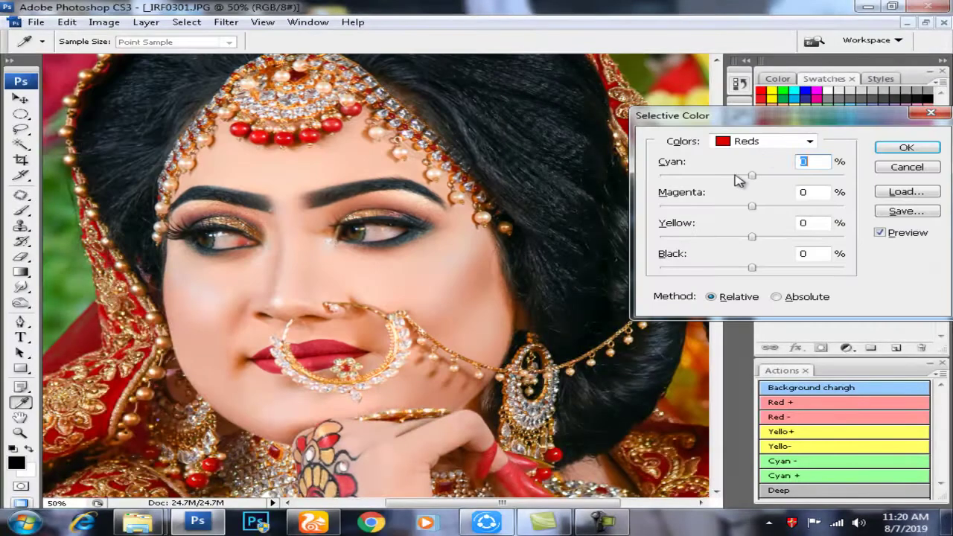
click(809, 141)
click(751, 245)
key(Escape)
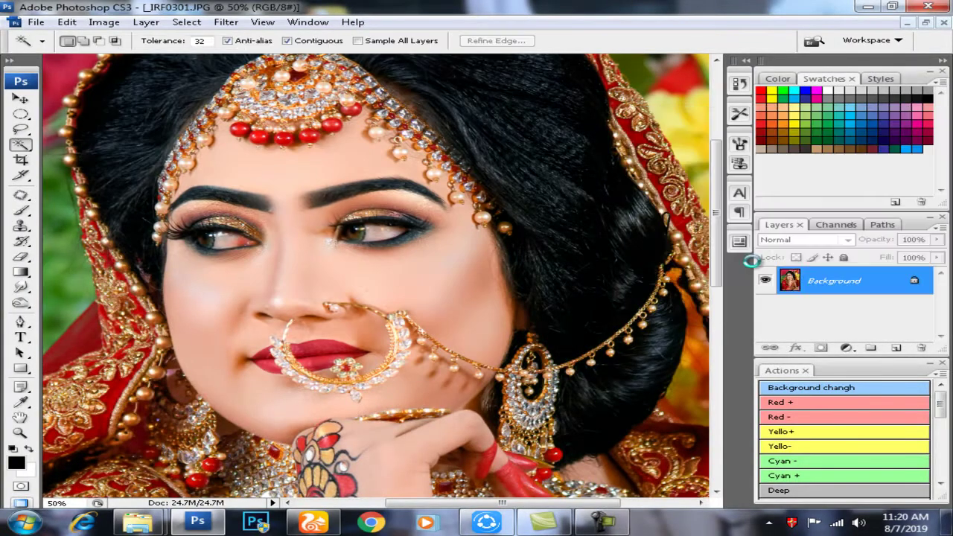
scroll(441, 253, down, 1)
scroll(441, 253, down, 1)
key(o)
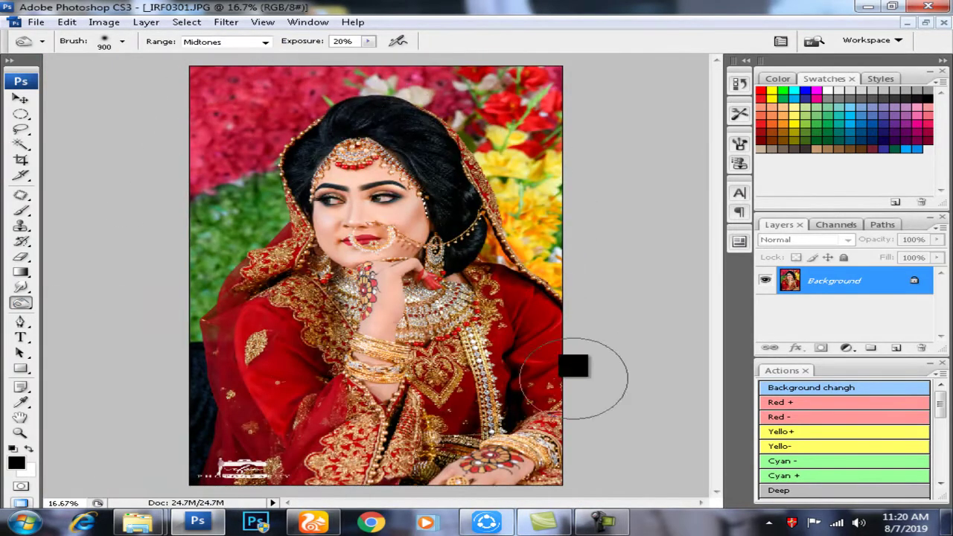
Step: Switch to _IRF0298.JPG and crop it to 8 × 12 in
scroll(550, 317, down, 1)
key(ctrl+Tab)
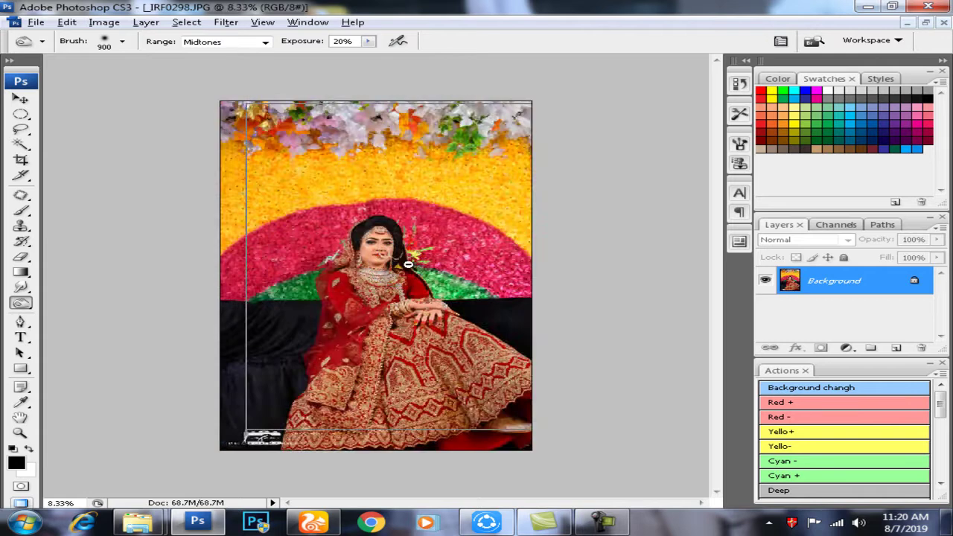
key(c)
key(ctrl+plus)
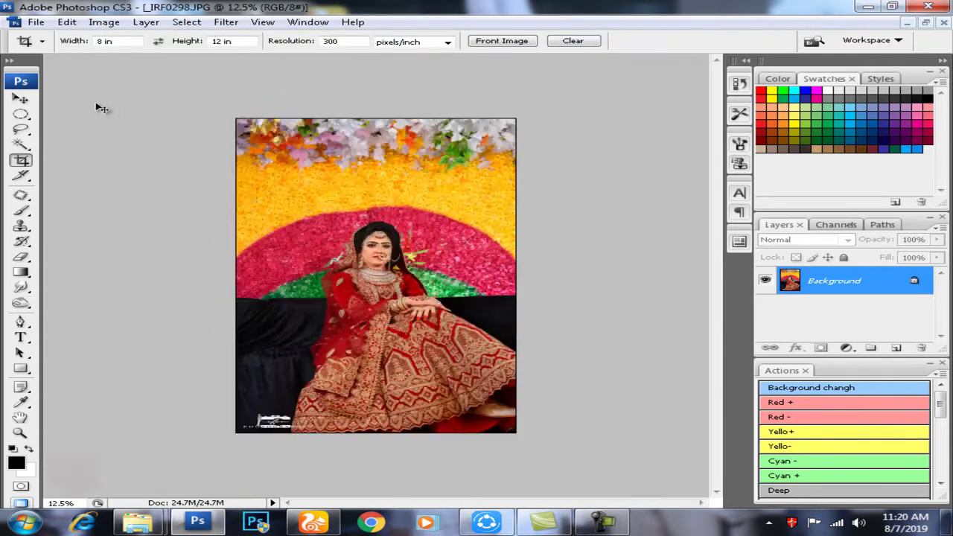
key(ctrl+plus)
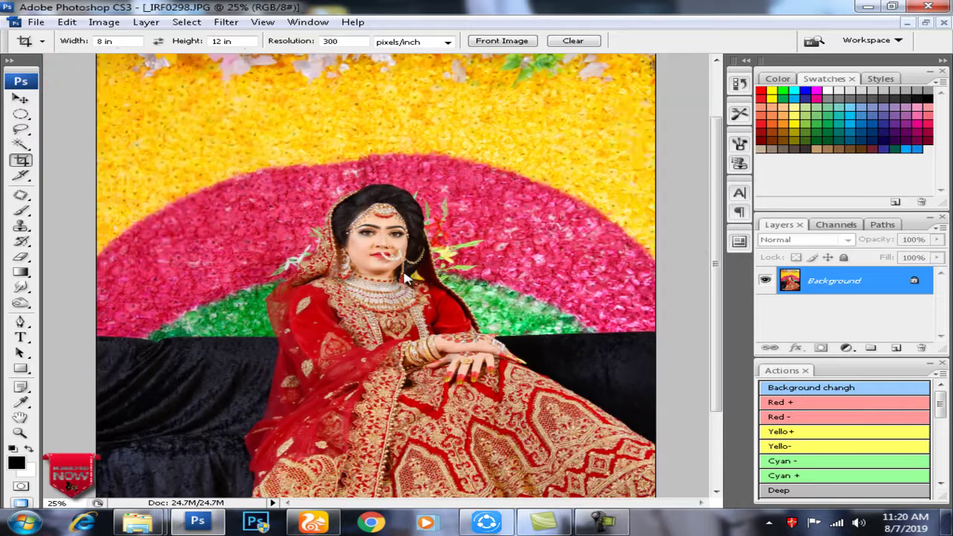
Step: Add about 4% Black to the Blacks via Selective Color, then feather the chin selection
click(104, 21)
mouse_move(132, 57)
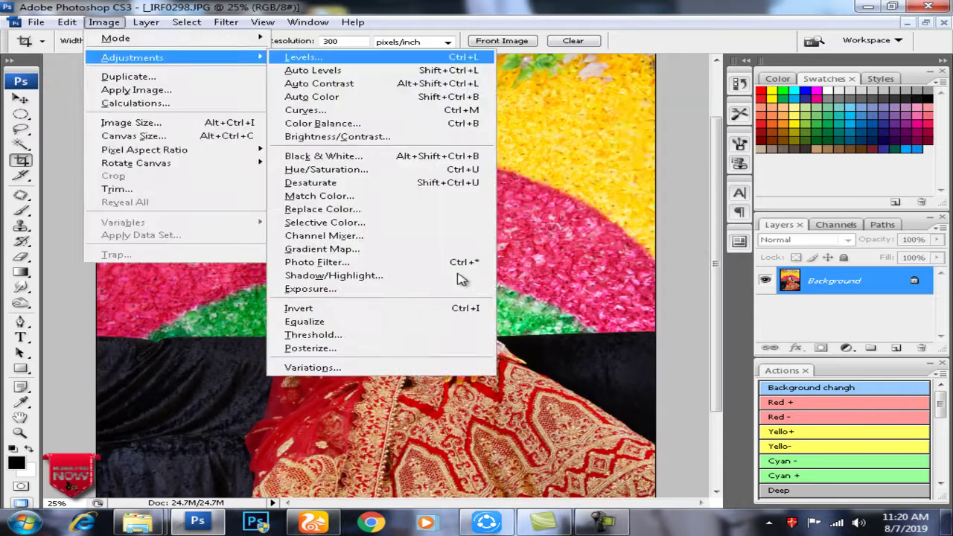
click(325, 222)
click(810, 141)
click(749, 249)
drag(752, 267, 767, 272)
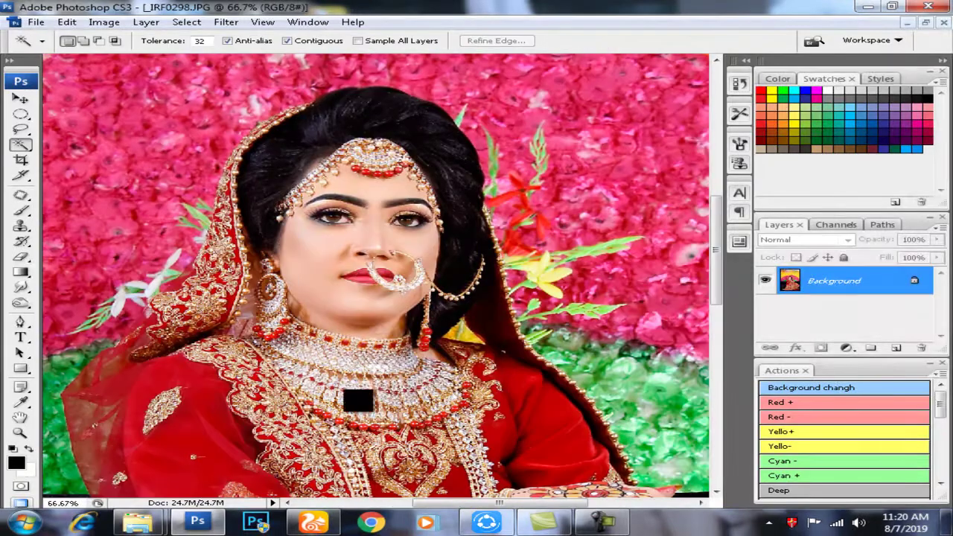
key(ctrl+alt+d)
key(Return)
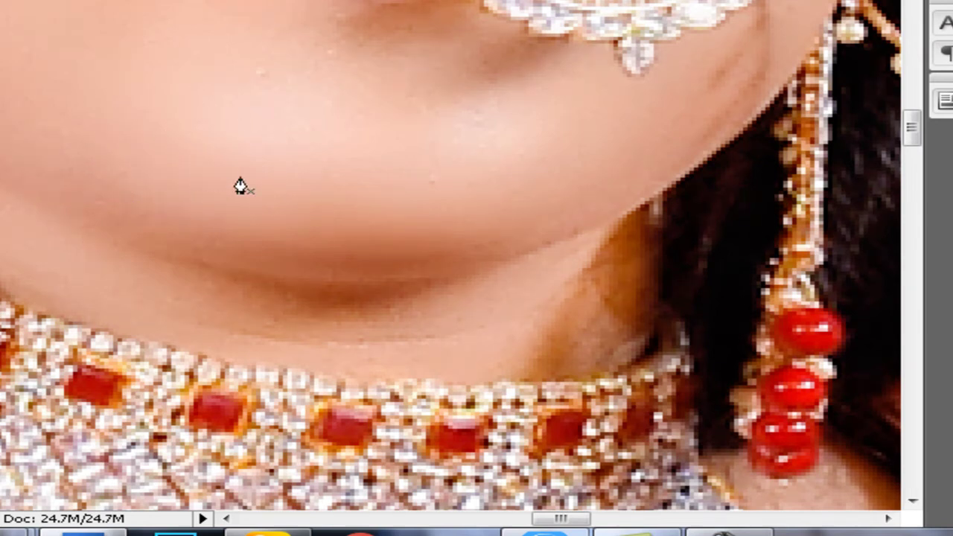
Step: Shrink the Clone Stamp brush and sample clean neck skin to retouch the chin
key(bracketleft)
key(bracketleft)
key(bracketleft)
click(451, 315)
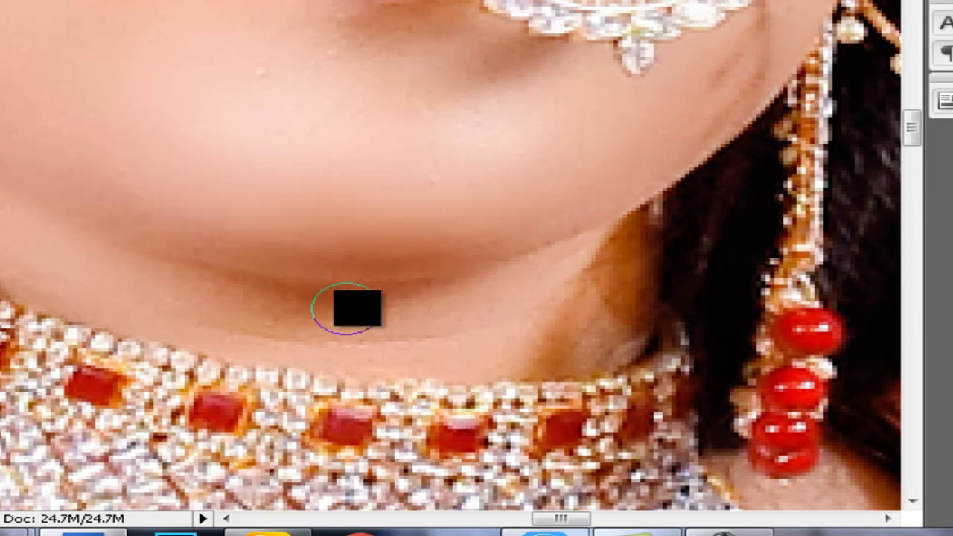
alt+click(298, 216)
alt+click(376, 58)
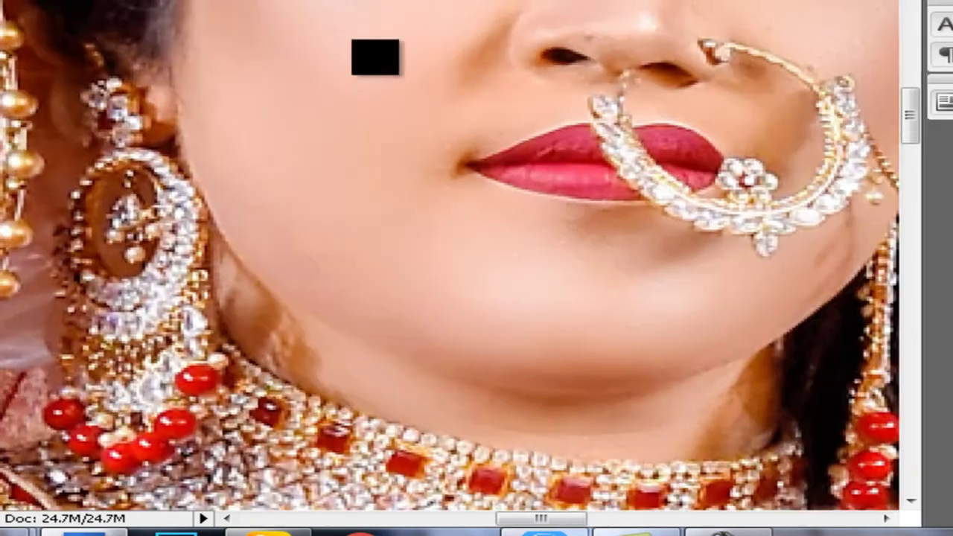
Step: Feather the face selection, apply Levels to it, and deselect
key(ctrl+alt+d)
key(Return)
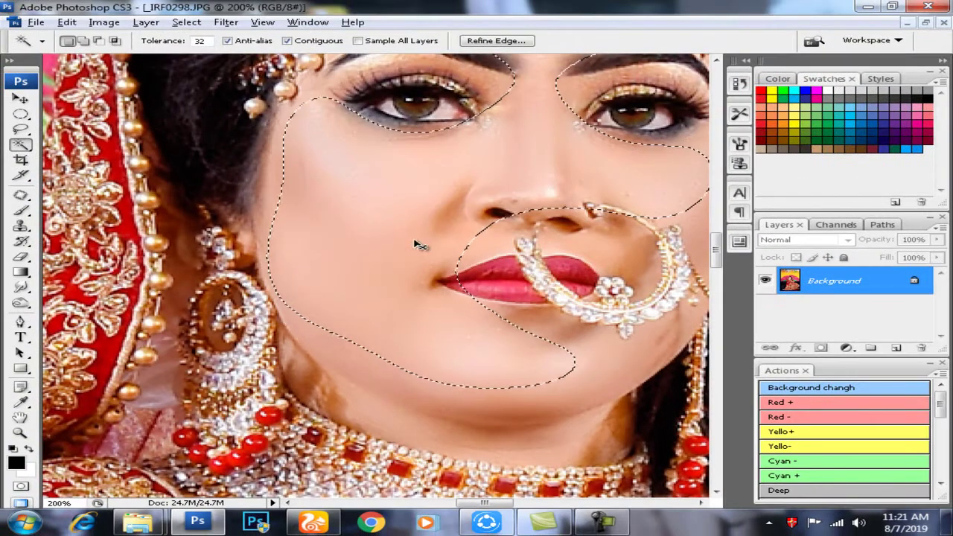
key(ctrl+l)
click(900, 144)
key(ctrl+d)
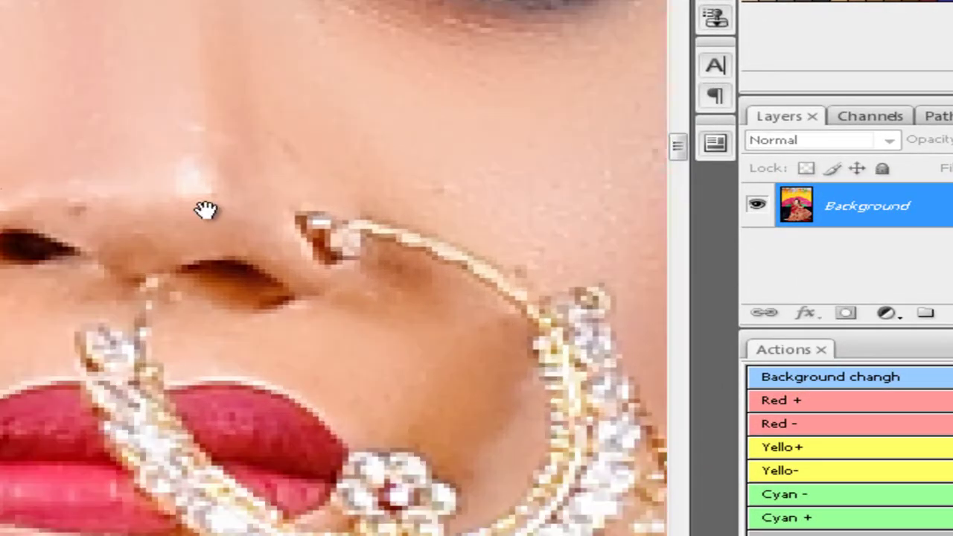
click(111, 191)
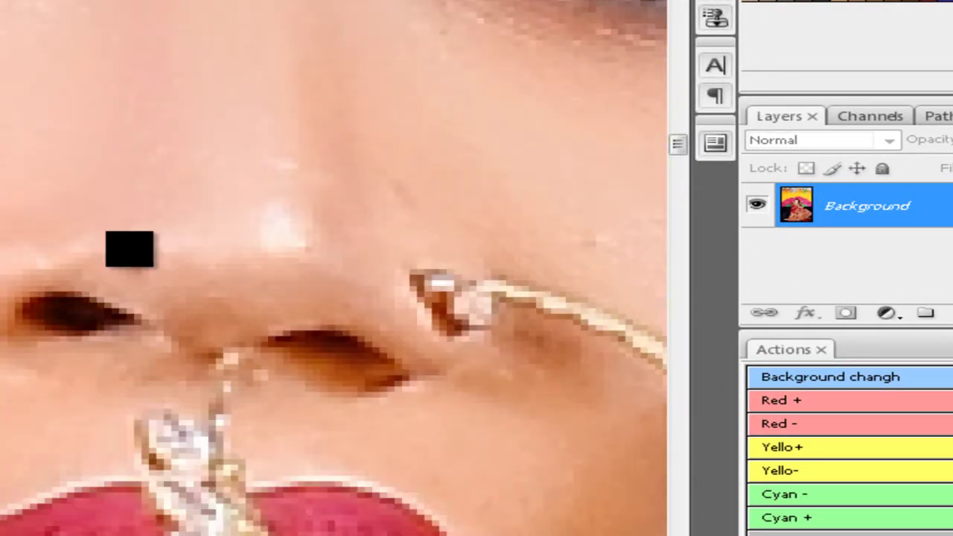
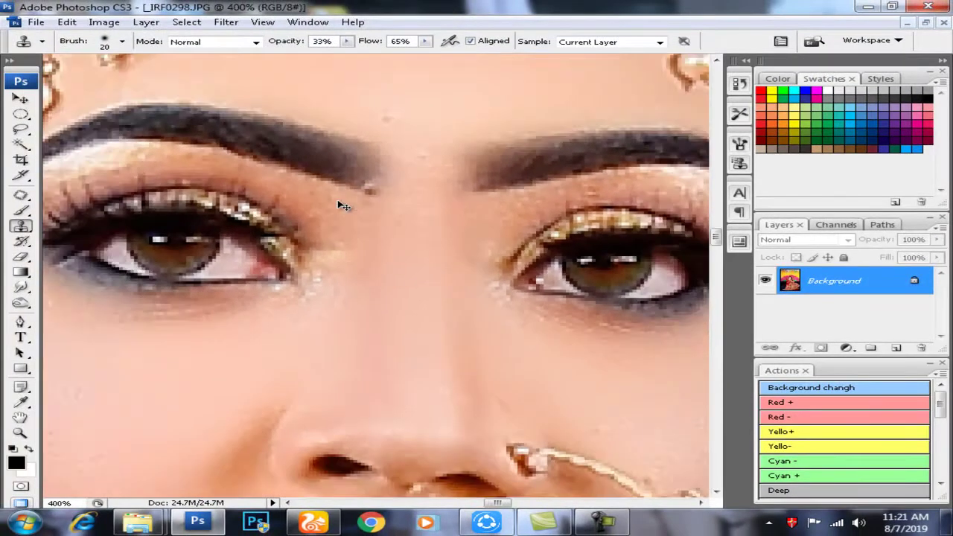
Step: Close the finished portrait and crop _IRF0295.JPG to 8×12 in at 300 ppi
key(ctrl+w)
key(Escape)
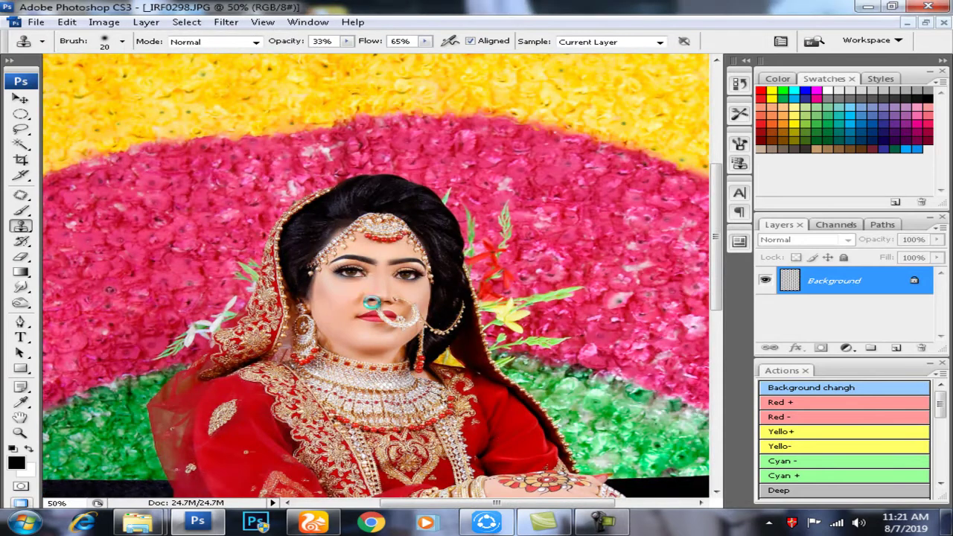
key(c)
drag(557, 442, 188, 129)
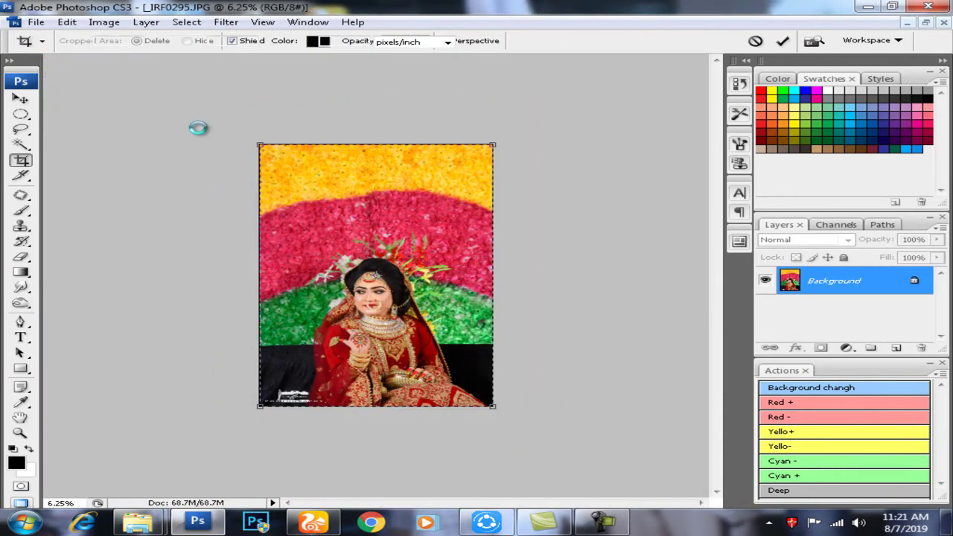
key(ctrl+plus)
key(ctrl+plus)
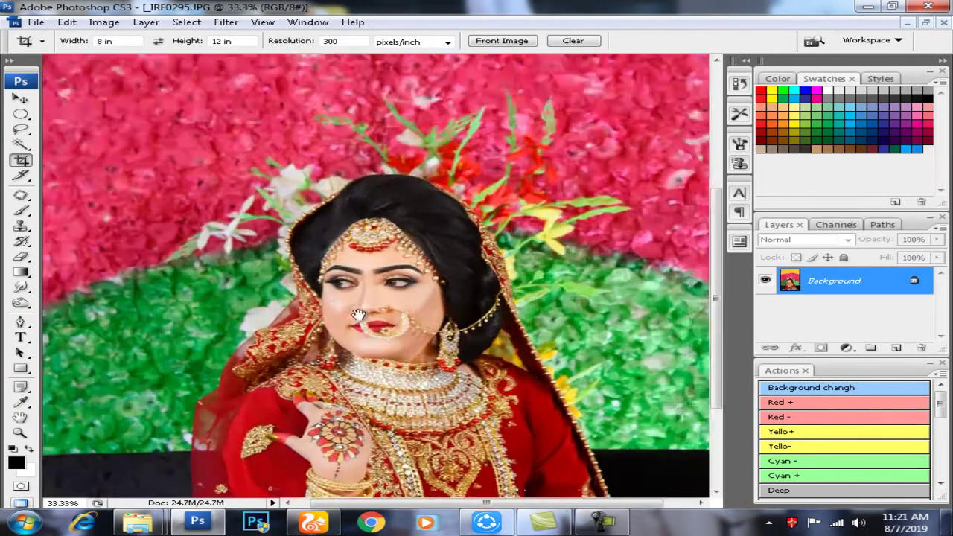
Step: Magic-wand the facial skin, feather it 20 px, and lighten it with Levels
key(ctrl+plus)
key(ctrl+plus)
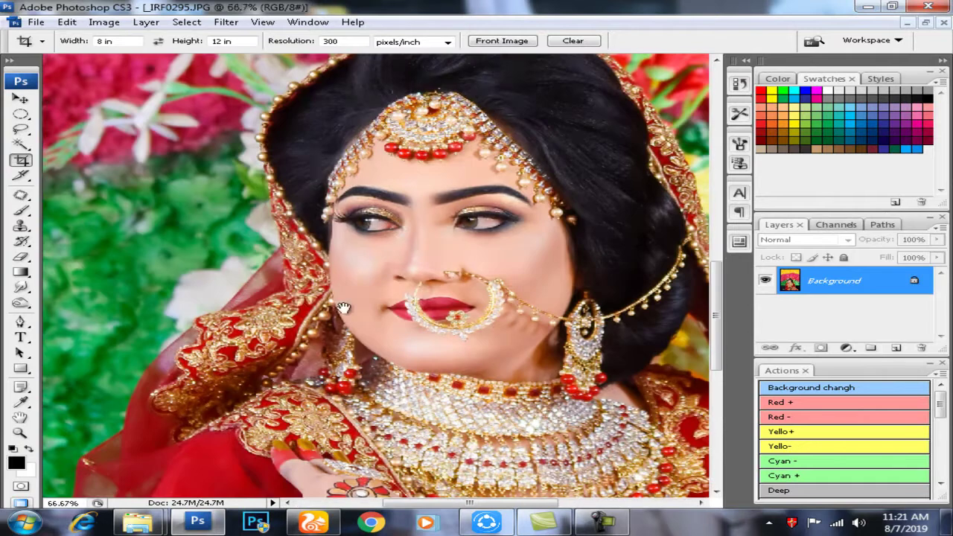
key(w)
click(380, 313)
key(ctrl+alt+d)
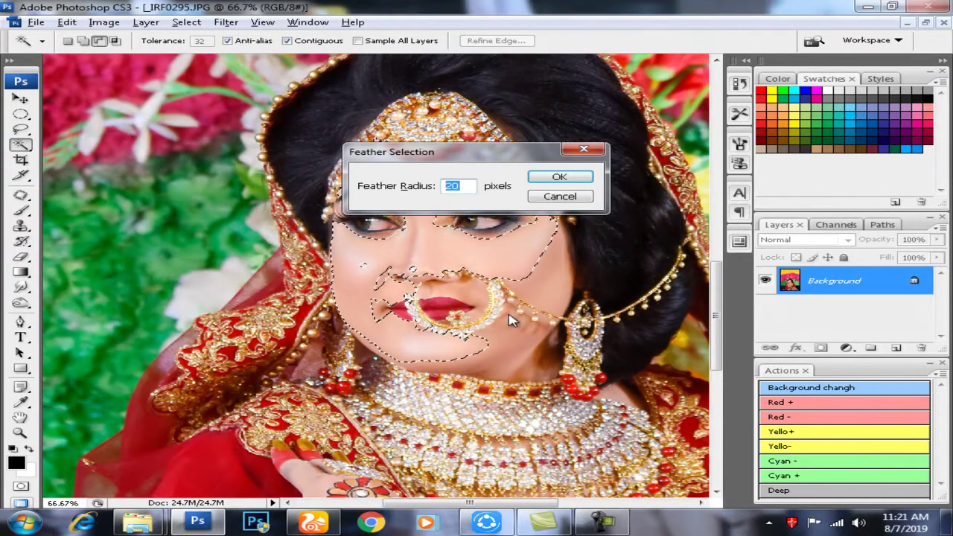
key(Return)
key(ctrl+alt+d)
key(Return)
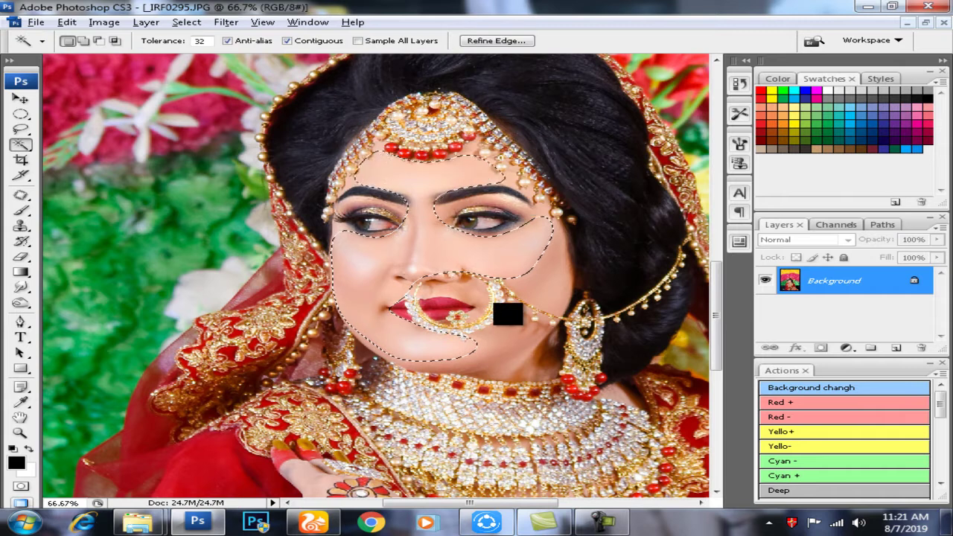
key(ctrl+l)
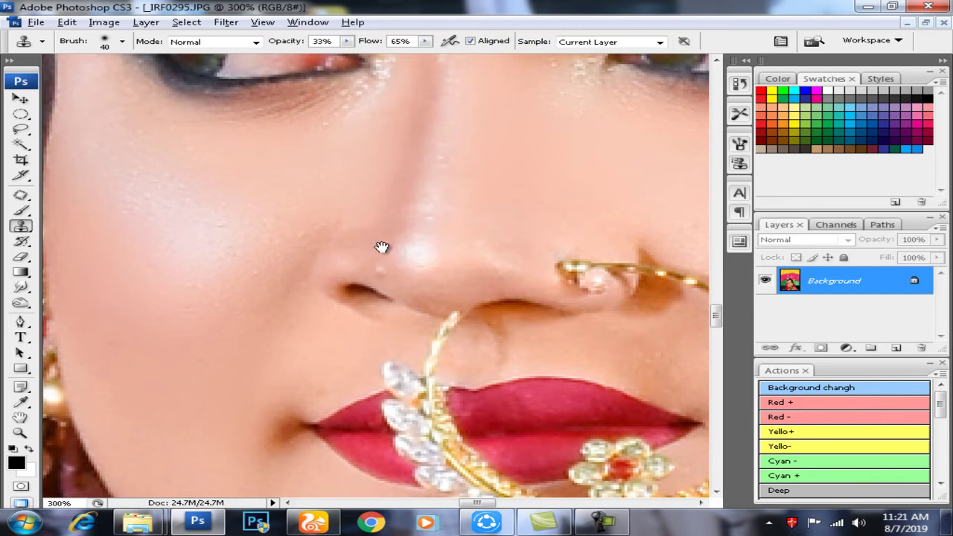
Step: Clone-stamp blemishes on the cheeks, chin and nose at 33% opacity, then fit the photo on screen
drag(382, 247, 522, 288)
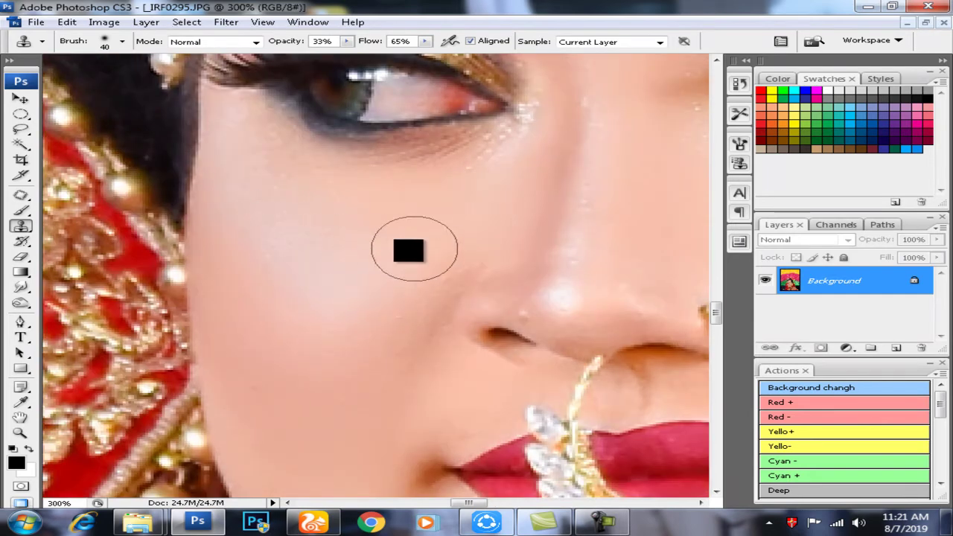
scroll(278, 231, right, 3)
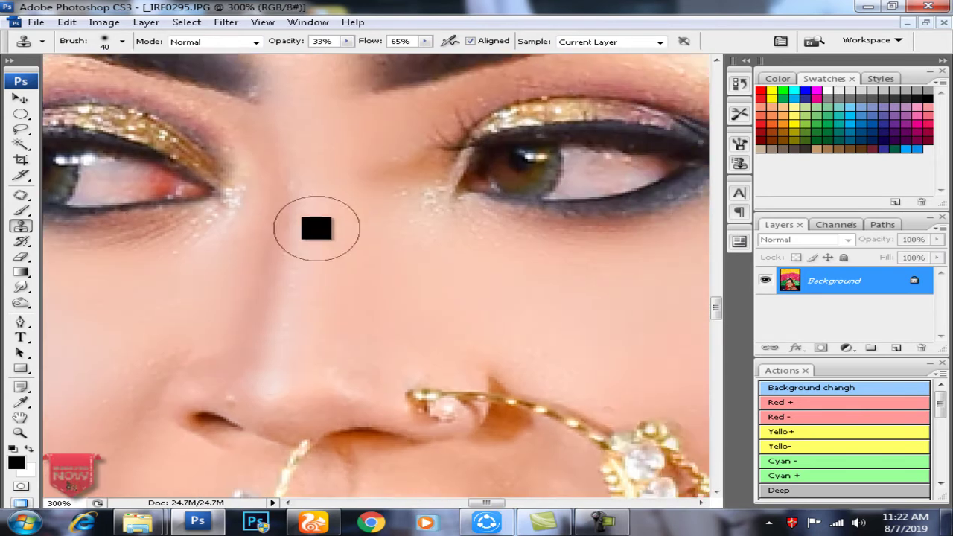
drag(474, 194, 315, 221)
drag(420, 204, 410, 149)
mouse_move(318, 264)
mouse_down()
mouse_move(410, 241)
mouse_move(367, 164)
mouse_up()
mouse_move(358, 318)
mouse_down()
mouse_move(347, 250)
mouse_move(270, 234)
mouse_move(280, 206)
mouse_up()
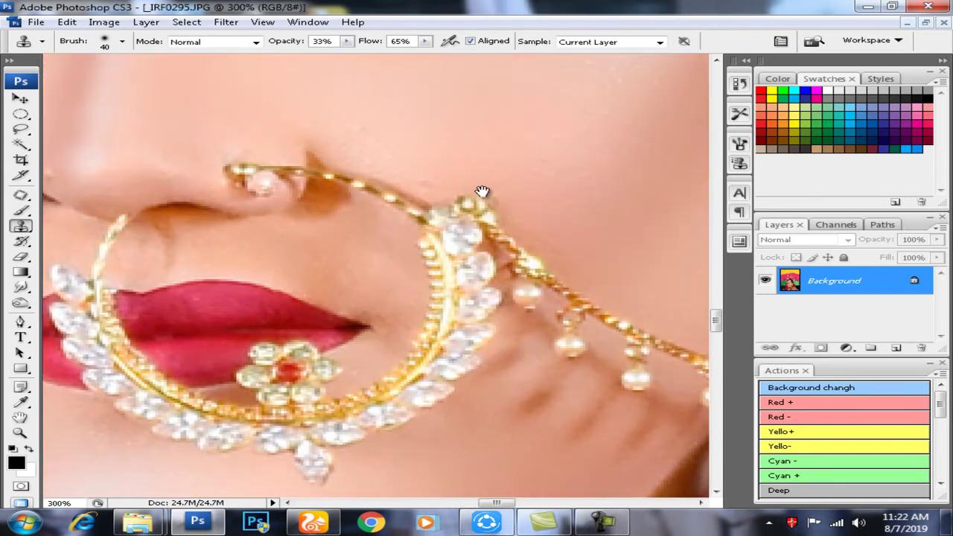
drag(483, 192, 406, 239)
drag(461, 213, 446, 228)
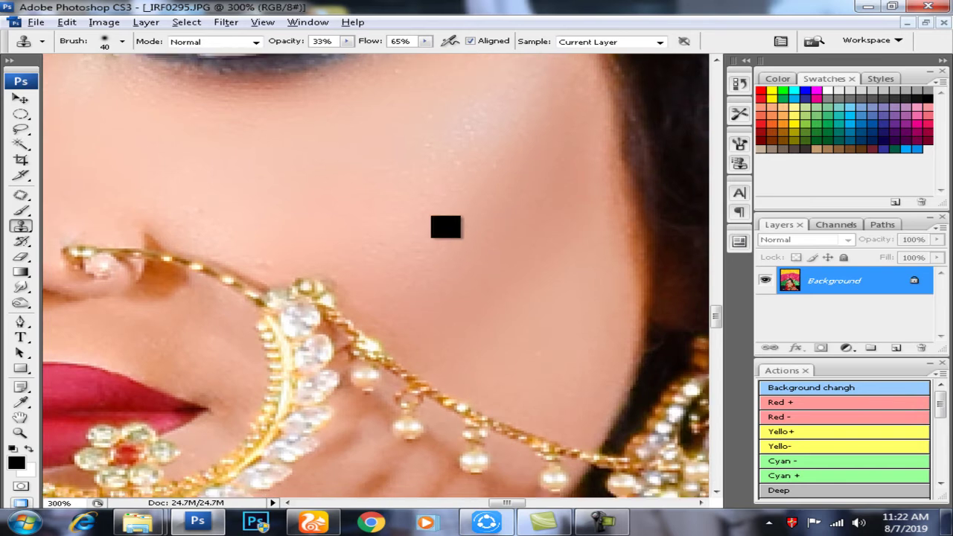
drag(476, 122, 477, 199)
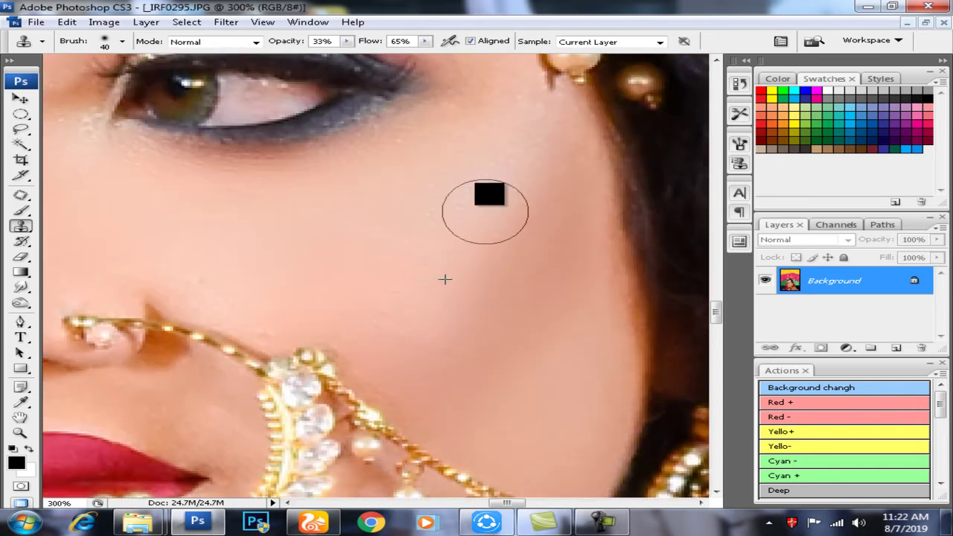
key(ctrl+0)
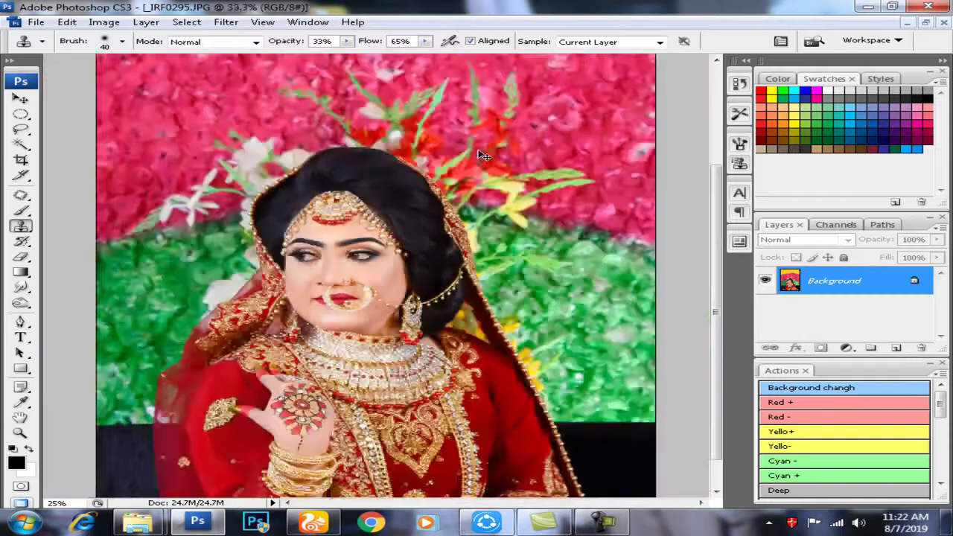
Step: Save the retouched portrait as JPEG and close it
key(ctrl+minus)
key(ctrl+minus)
Step: Crop _IRF0287.JPG to 8×12 in at 300 ppi and zoom in on the bride's hands
key(ctrl+minus)
key(ctrl+s)
key(Return)
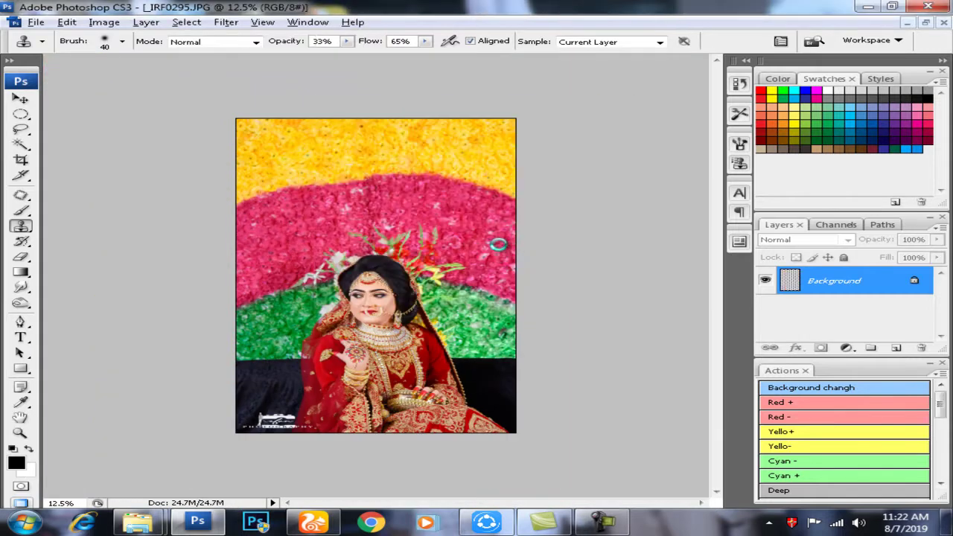
key(ctrl+w)
key(c)
key(ctrl+minus)
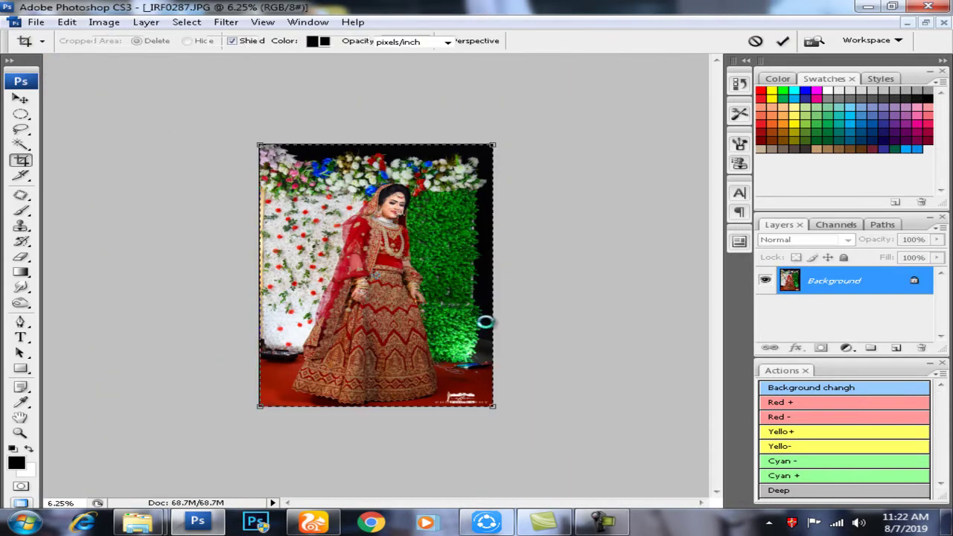
key(ctrl+plus)
key(ctrl+plus)
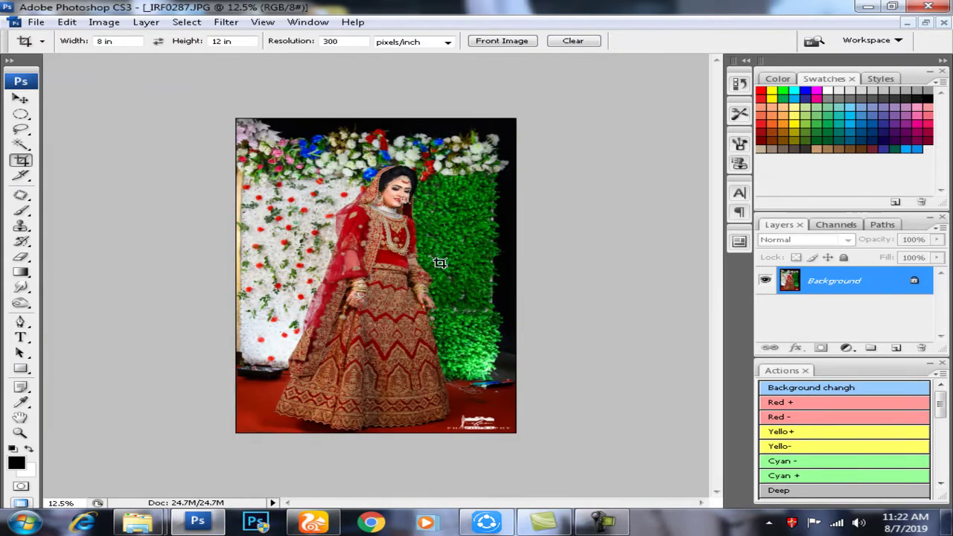
key(ctrl+plus)
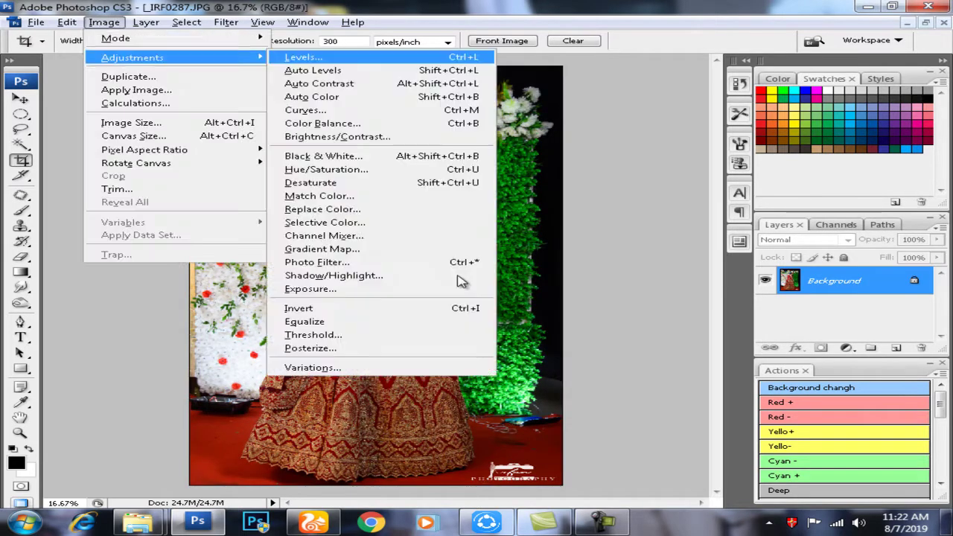
key(ctrl+plus)
key(ctrl+plus)
drag(413, 281, 458, 188)
Step: Magic-wand the hand skin, feather it 20 px, and zoom back out to the whole photo
key(w)
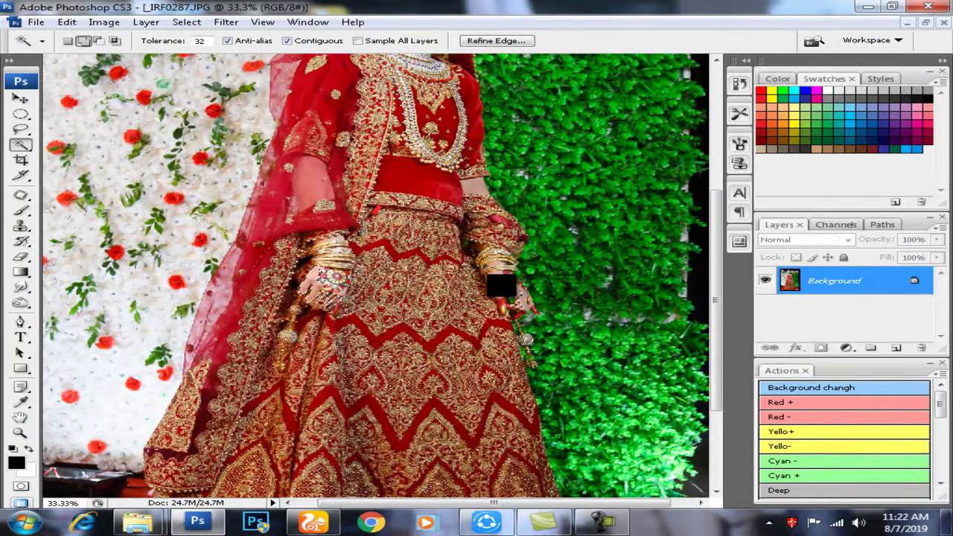
key(ctrl+alt+d)
key(Return)
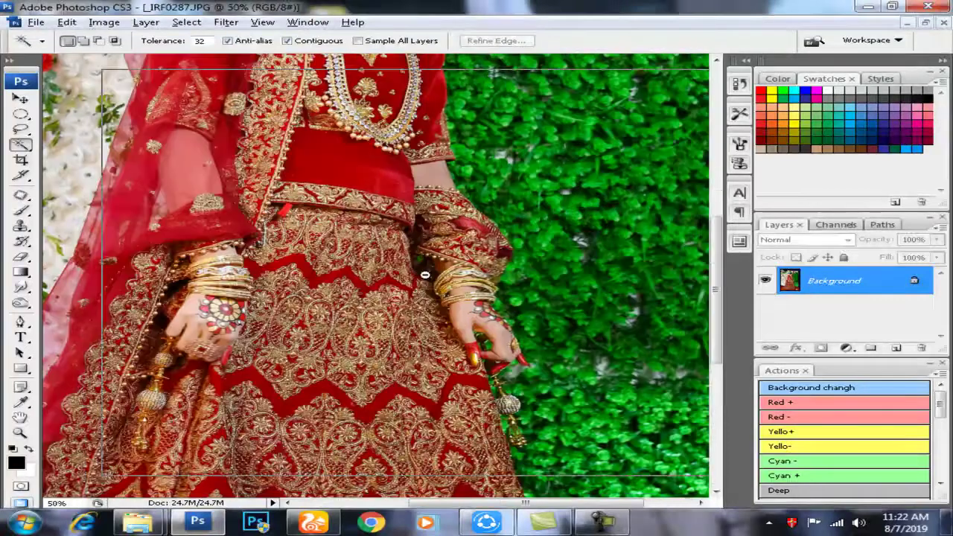
key(ctrl+minus)
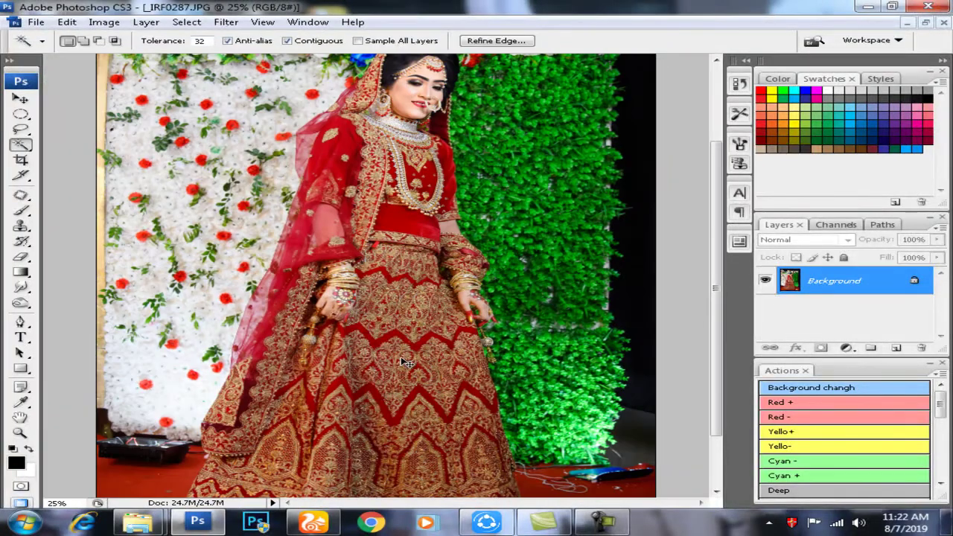
key(ctrl+minus)
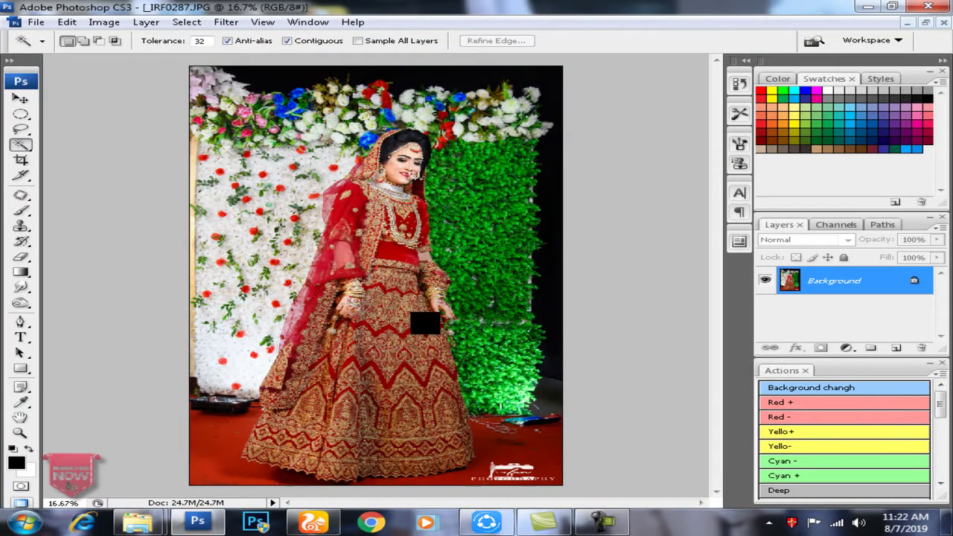
key(l)
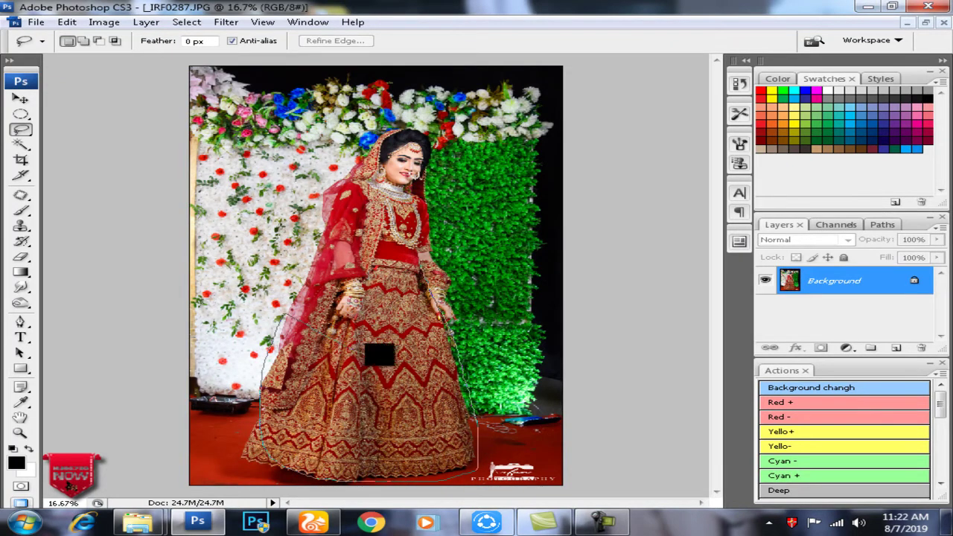
Step: Feather the lower-dress selection 20 px and brighten it with a raised Curves adjustment
key(ctrl+alt+d)
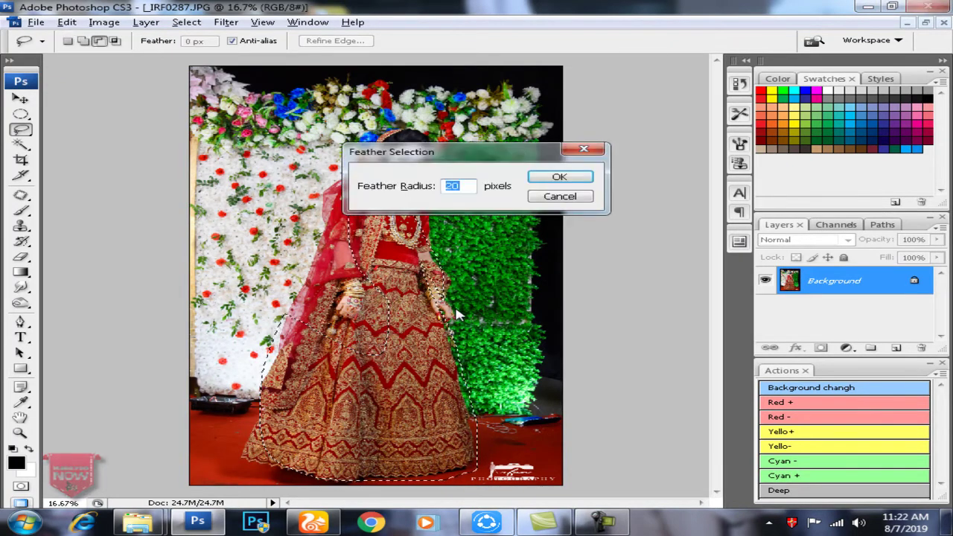
key(Return)
key(ctrl+m)
drag(697, 291, 703, 297)
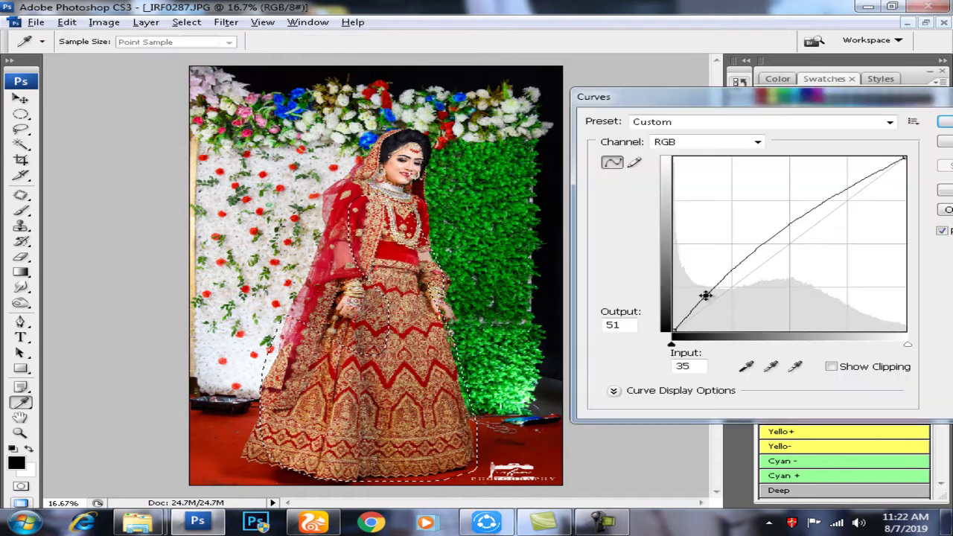
key(Return)
Step: Zoom to the face, magic-wand the facial skin, feather it 20 px and apply Levels
click(367, 312)
click(404, 239)
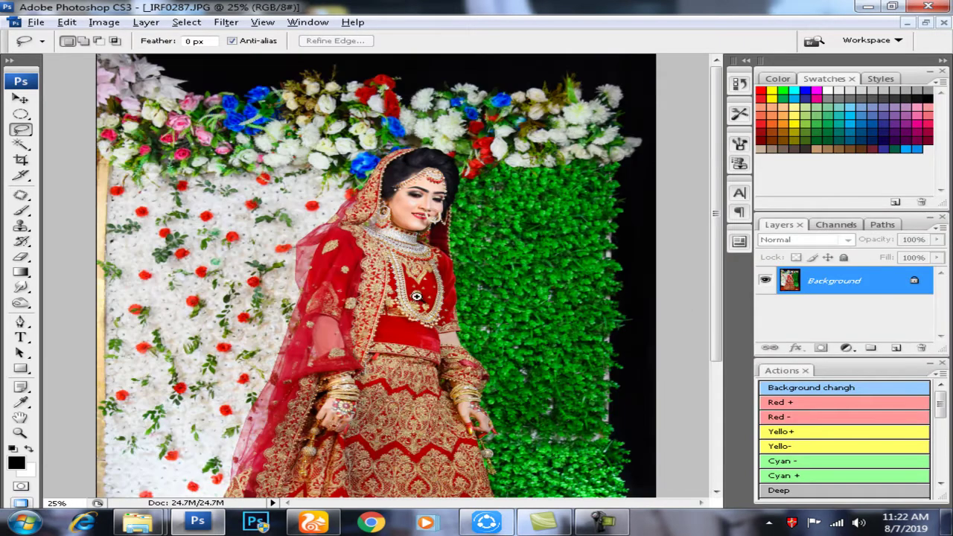
click(416, 246)
click(416, 246)
key(w)
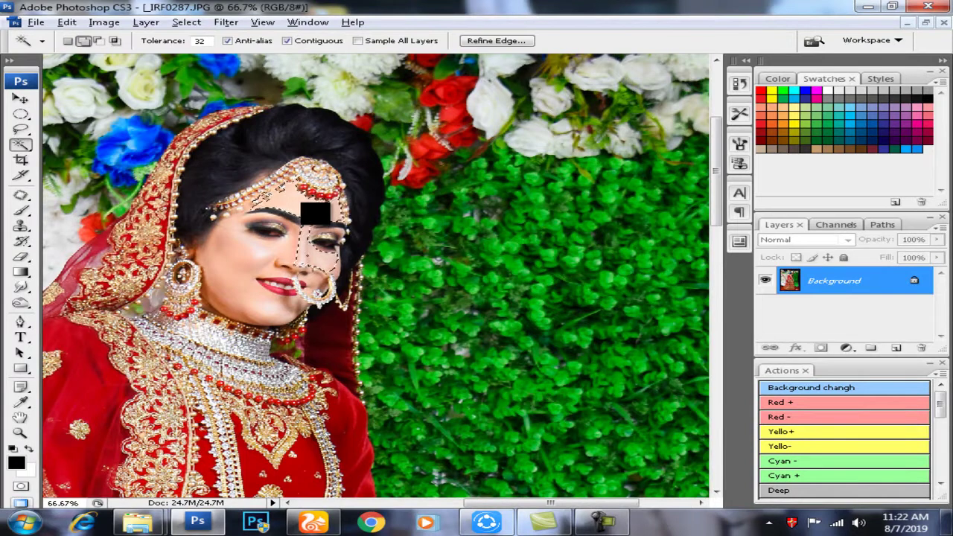
key(ctrl+alt+d)
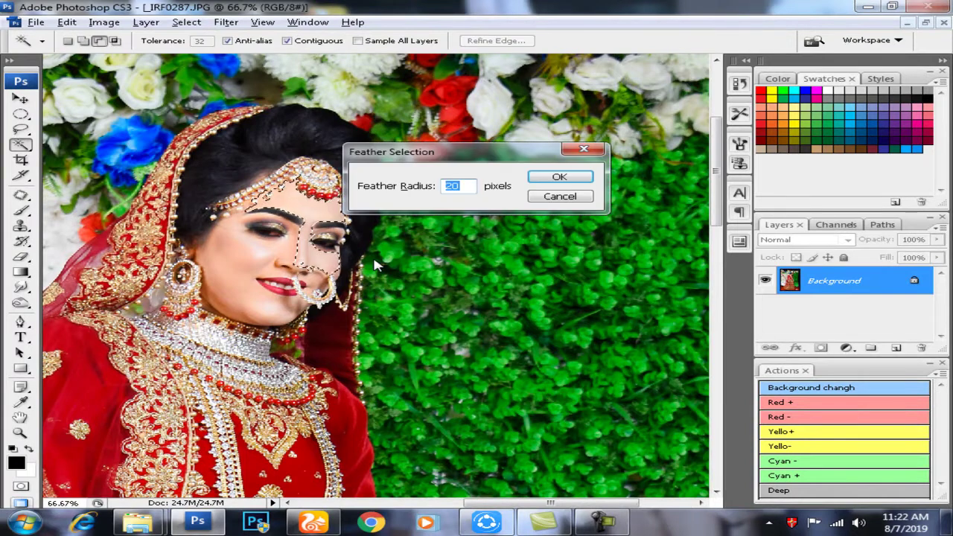
key(Return)
key(ctrl+l)
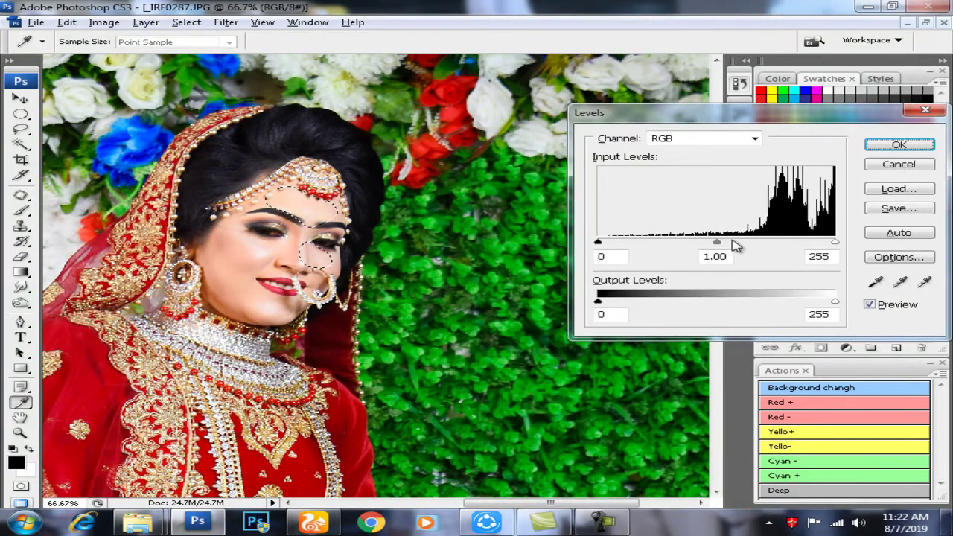
key(Return)
Step: Drop the face selection and zoom in closely to begin Clone Stamp retouching
key(ctrl+plus)
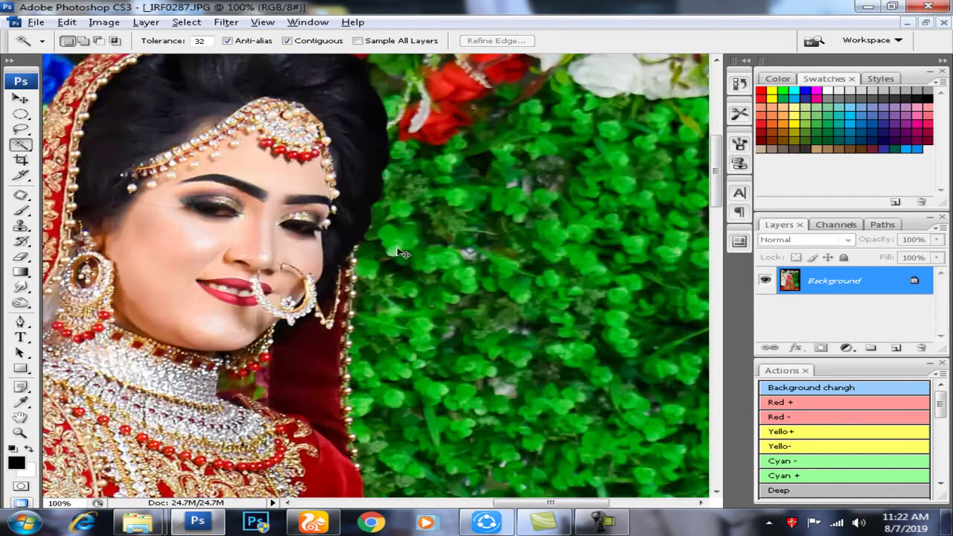
key(ctrl+plus)
key(s)
key(ctrl+plus)
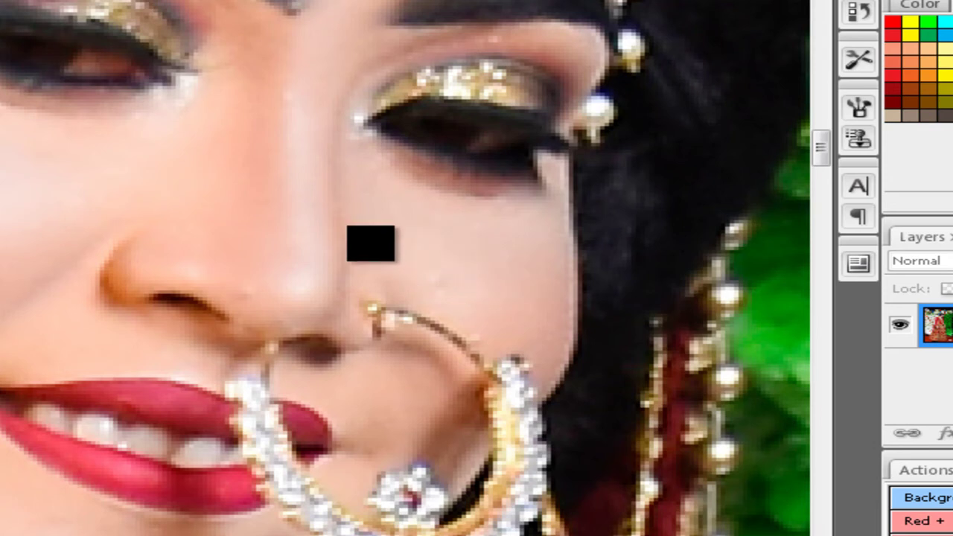
Step: Apply a Selective Color adjustment to the Blacks of the full-length bride photo
key(ctrl+minus)
key(ctrl+minus)
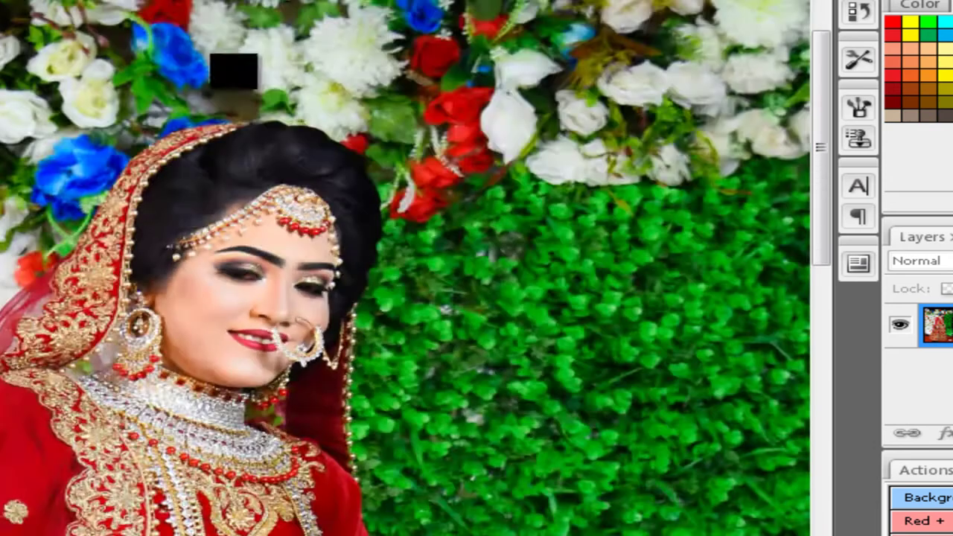
click(104, 21)
click(320, 243)
click(810, 141)
click(749, 244)
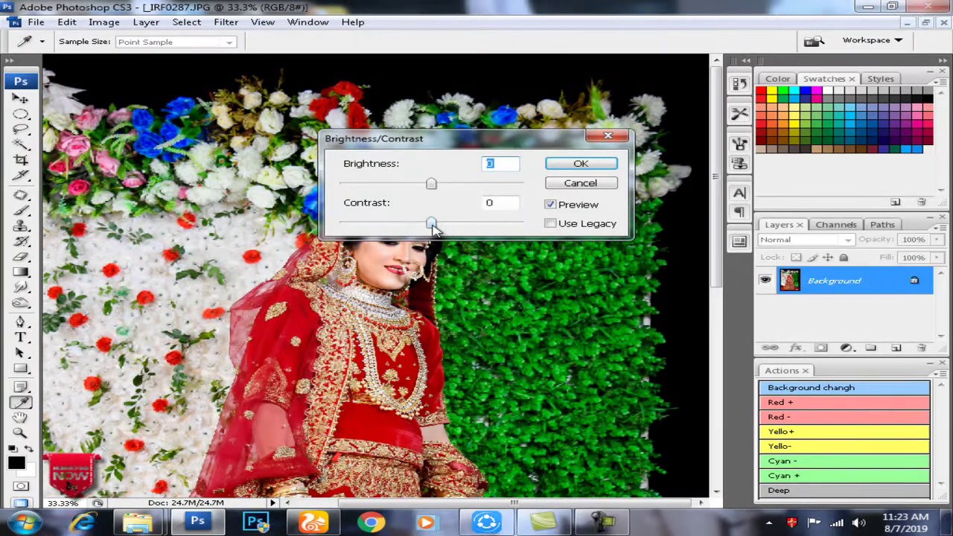
Step: Run Brightness/Contrast, Levels and Hue/Saturation on the photo in turn
key(Return)
key(ctrl+minus)
key(ctrl+l)
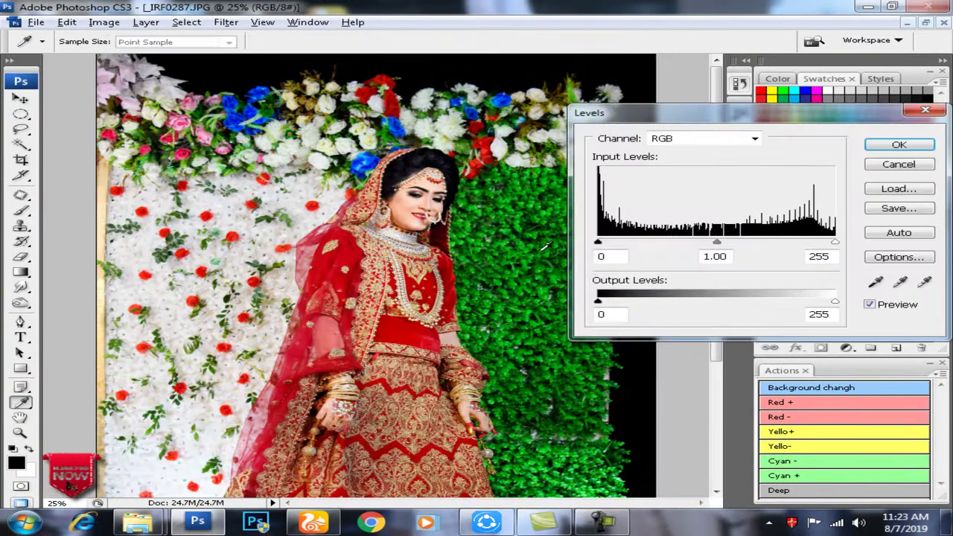
key(Return)
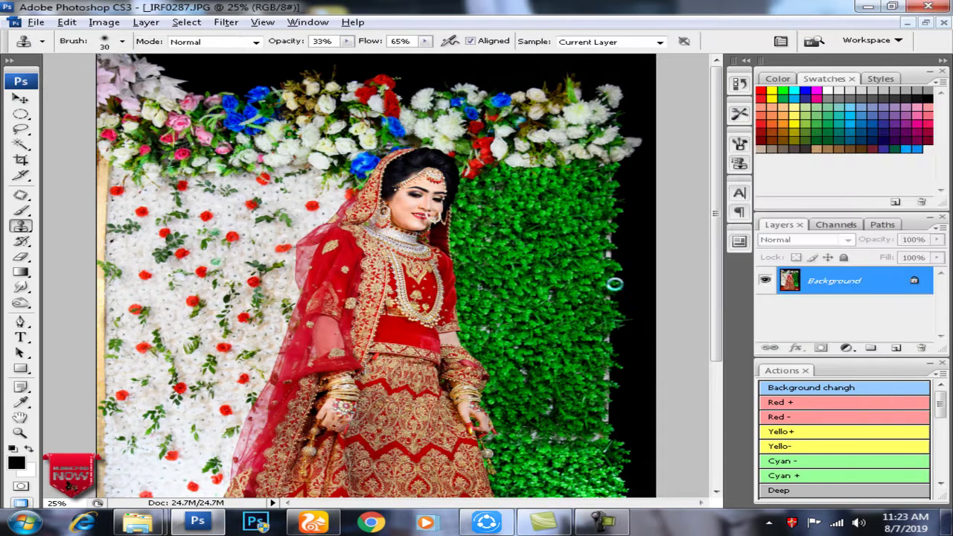
key(ctrl+u)
key(Escape)
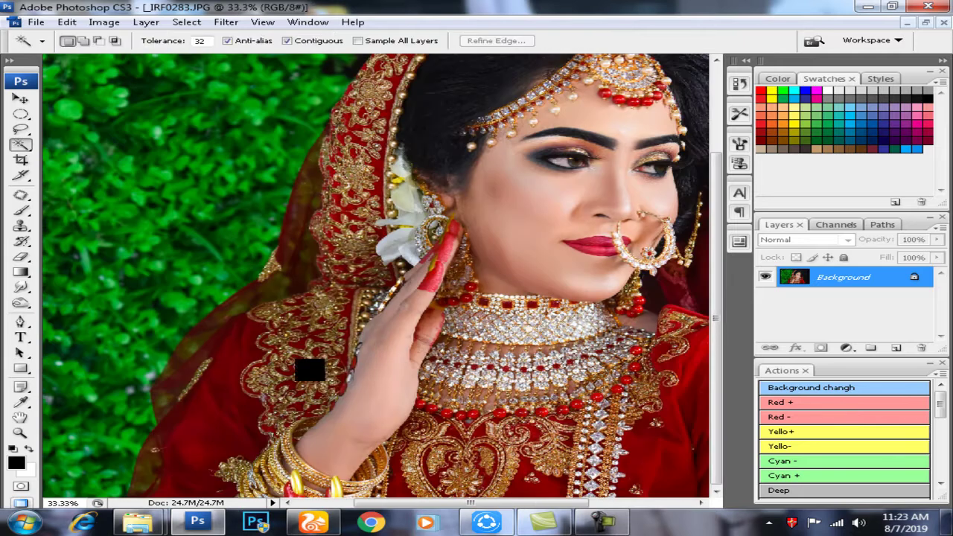
Step: Clear the hand selection and magic-wand the bride's face skin instead
click(398, 424)
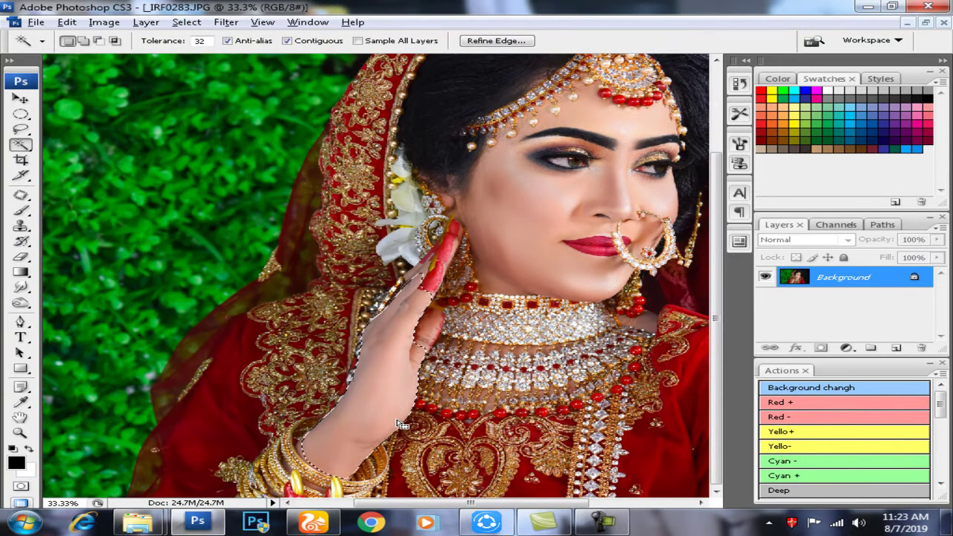
key(ctrl+d)
key(ctrl+plus)
key(ctrl+plus)
mouse_move(369, 353)
mouse_down()
mouse_move(275, 440)
mouse_move(506, 391)
mouse_up()
click(501, 433)
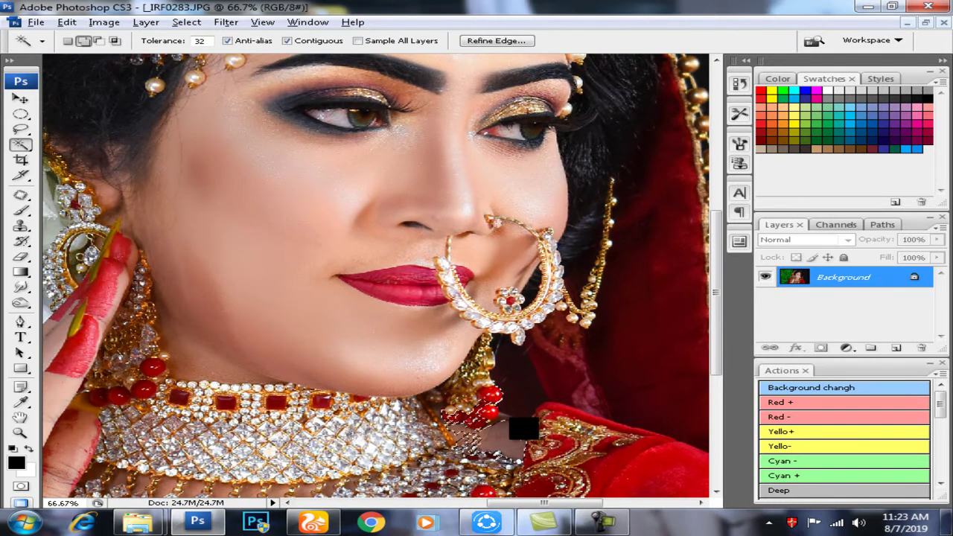
click(512, 419)
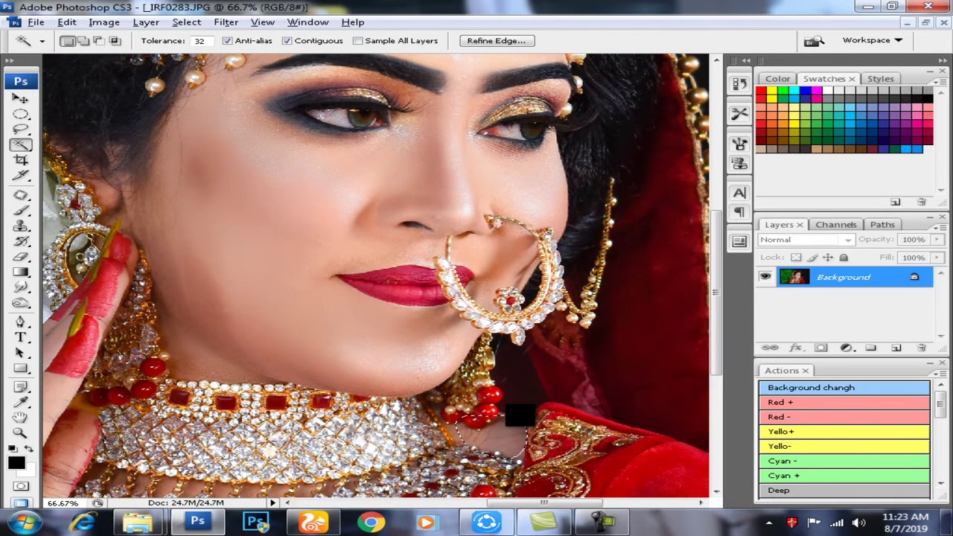
Step: Clone away the blemishes on the cheek and down the nose at close zoom
key(ctrl+plus)
key(ctrl+plus)
scroll(513, 410, up, 2)
key(s)
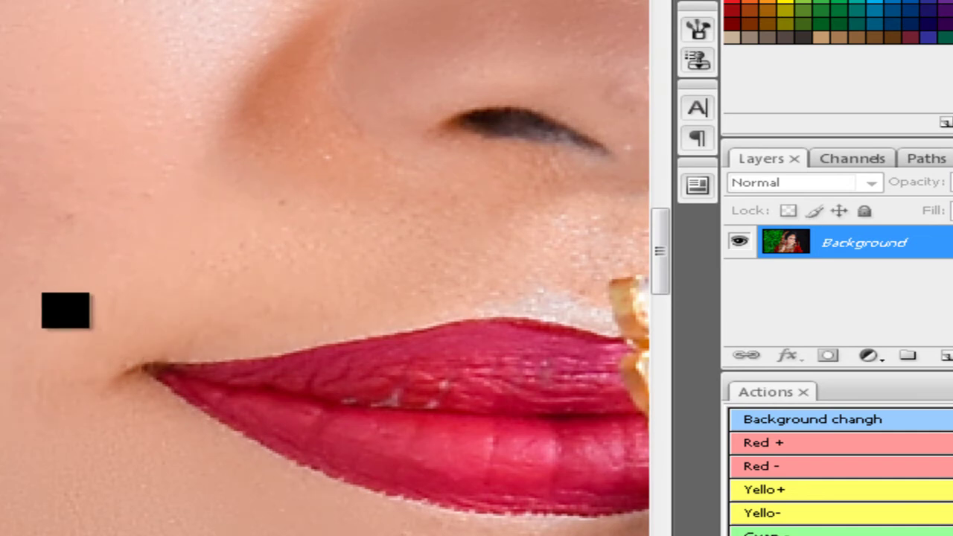
scroll(148, 265, up, 3)
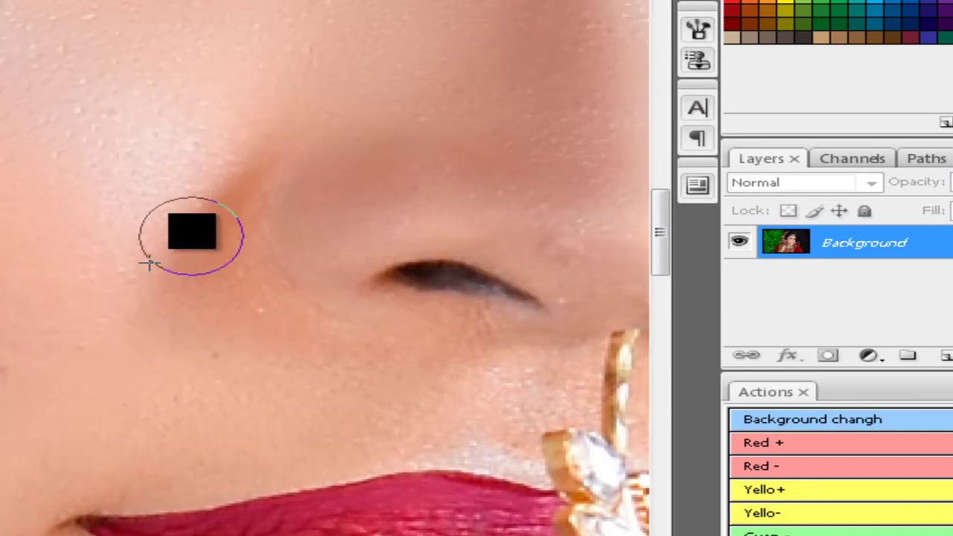
scroll(194, 261, up, 3)
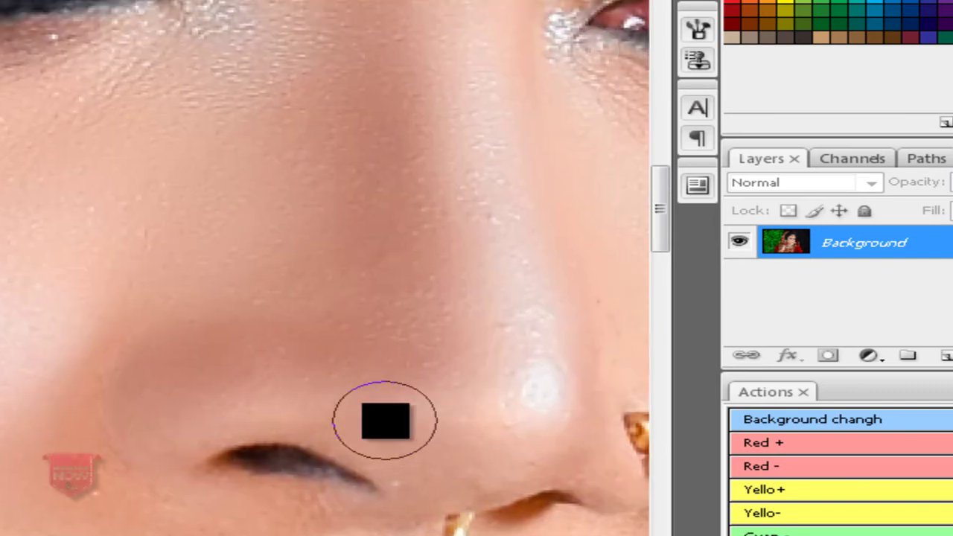
scroll(382, 425, right, 3)
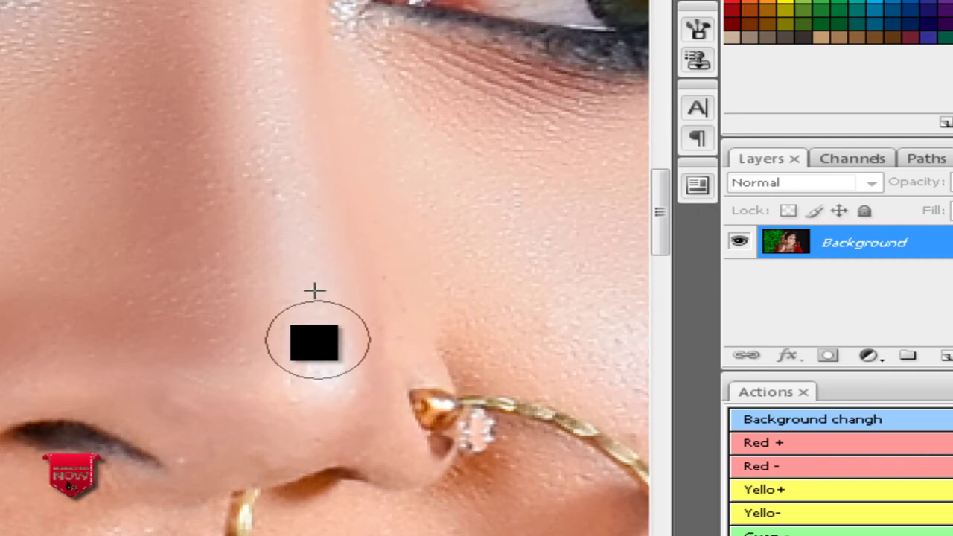
drag(288, 234, 309, 376)
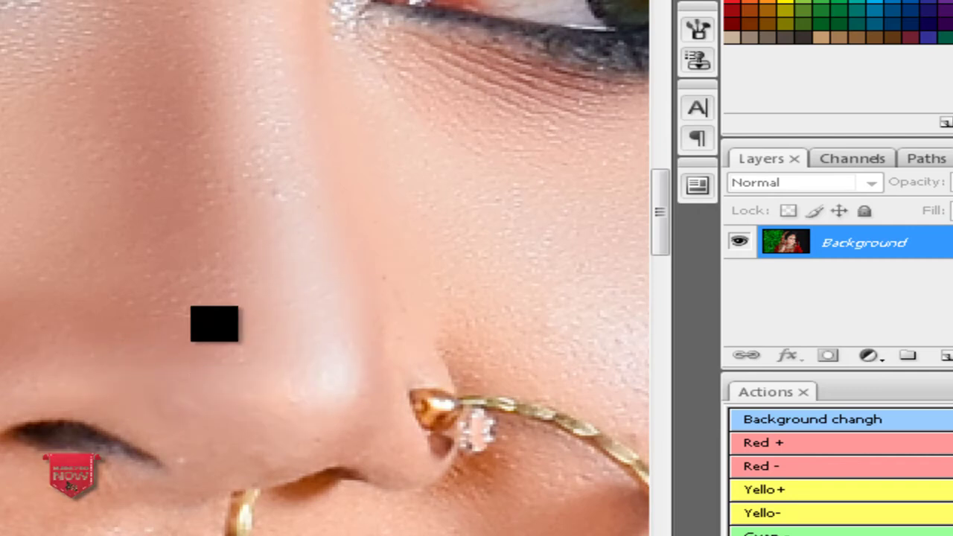
Step: Zoom back out to the whole photo and close _IRF0283.JPG
key(ctrl+minus)
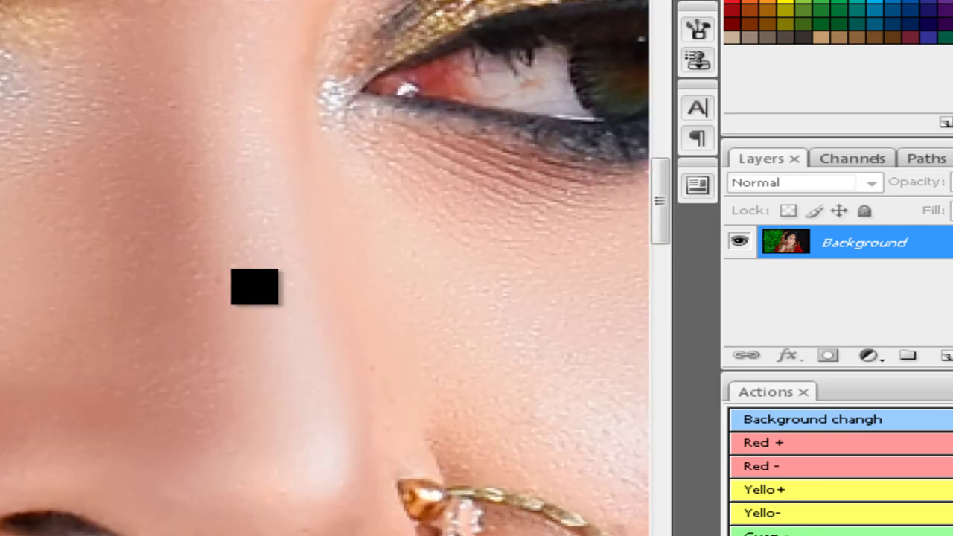
key(ctrl+minus)
alt+click(213, 256)
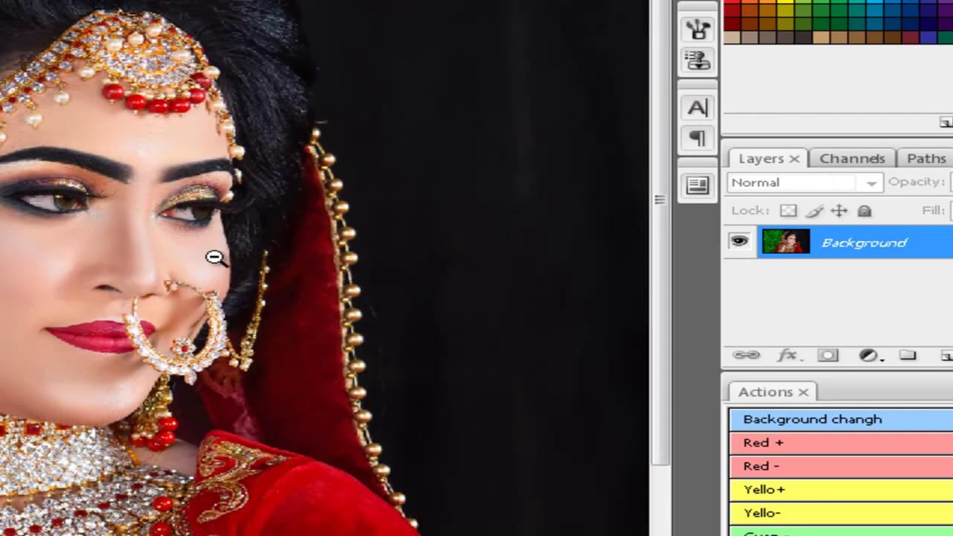
alt+click(219, 256)
alt+click(243, 283)
key(ctrl+w)
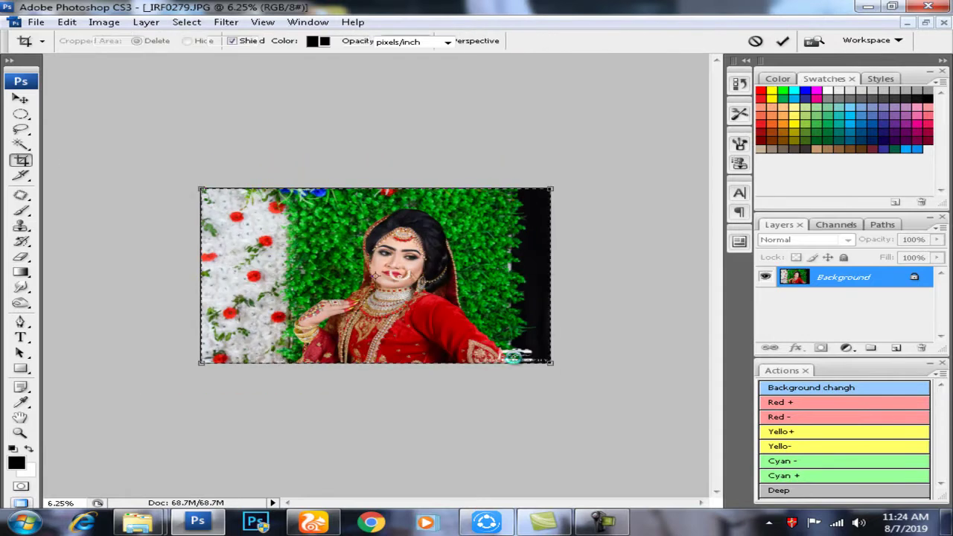
Step: Lighten the feathered face selection with Levels midtones at 0.82, then deselect
key(ctrl+plus)
key(ctrl+plus)
key(ctrl+plus)
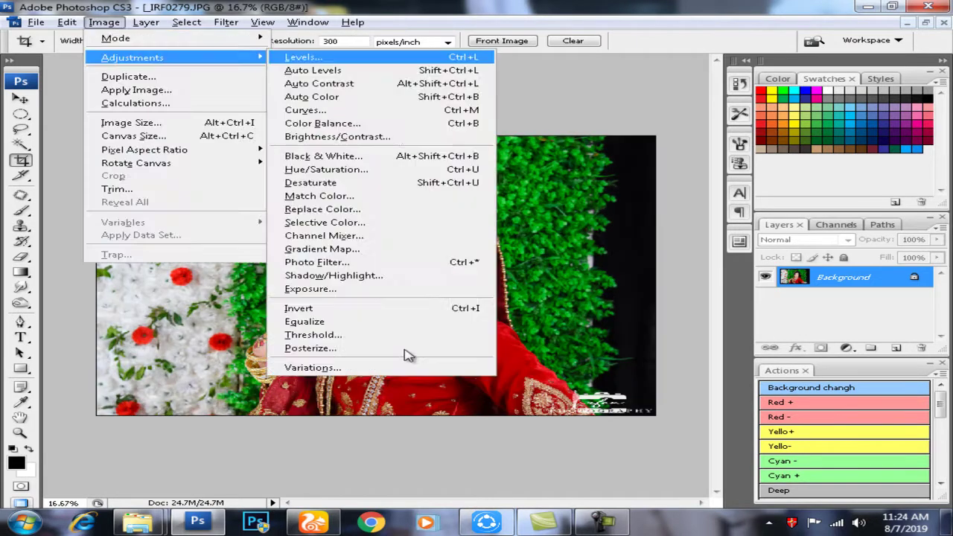
key(ctrl+plus)
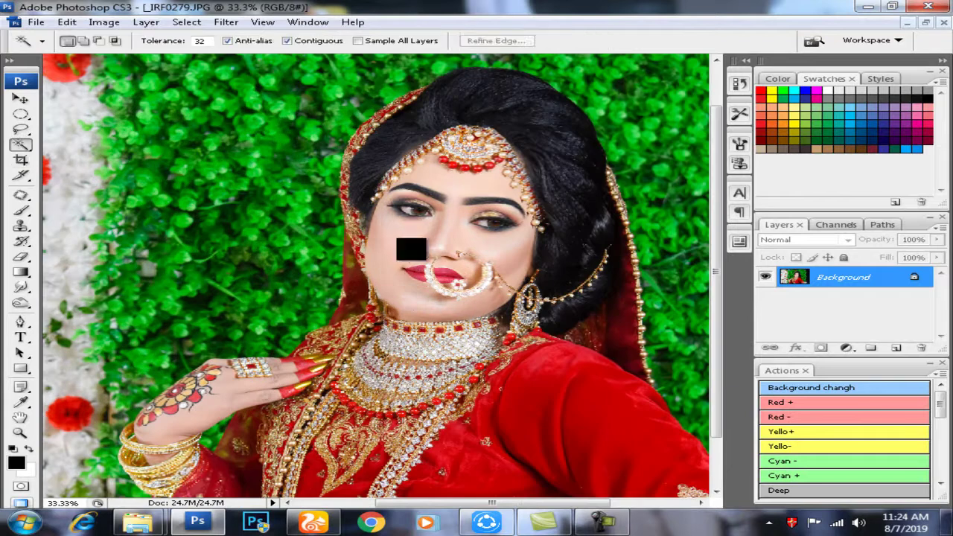
key(Return)
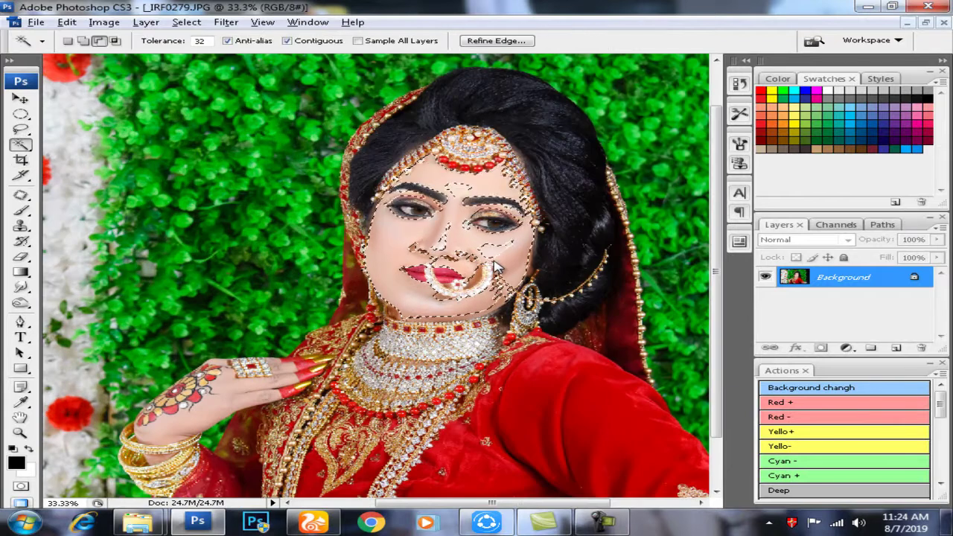
key(ctrl+l)
drag(717, 243, 733, 244)
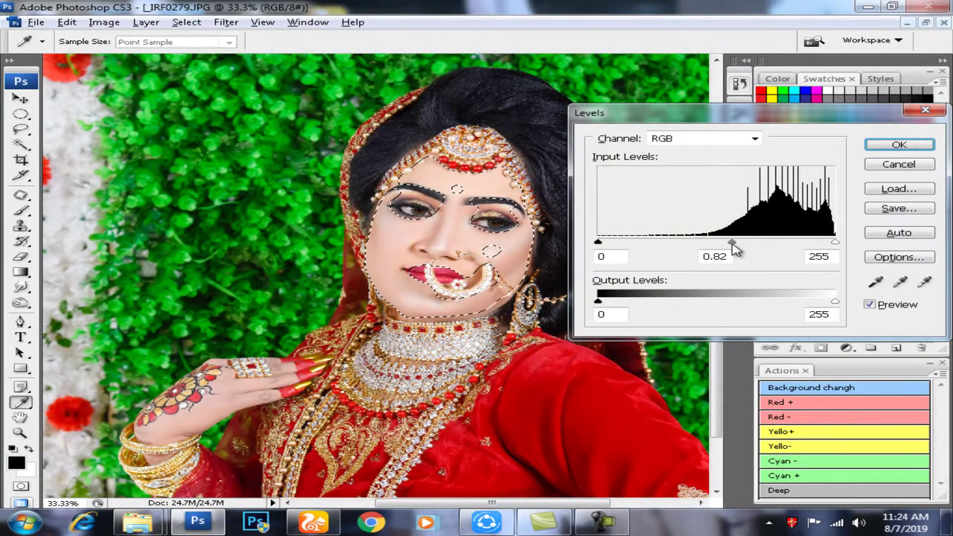
key(Return)
key(ctrl+d)
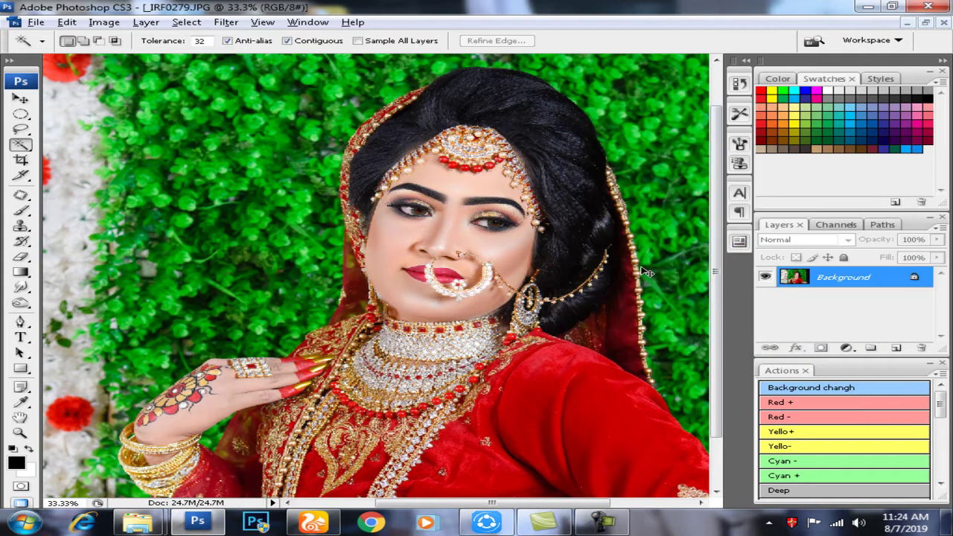
Step: Apply Color Balance and Brightness/Contrast adjustments to the photo
key(ctrl+b)
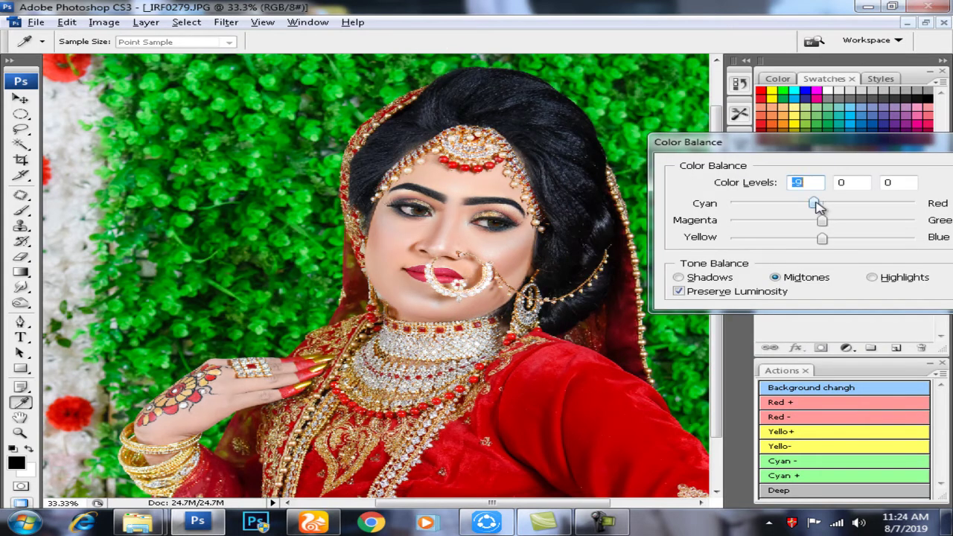
key(Return)
click(104, 22)
click(313, 152)
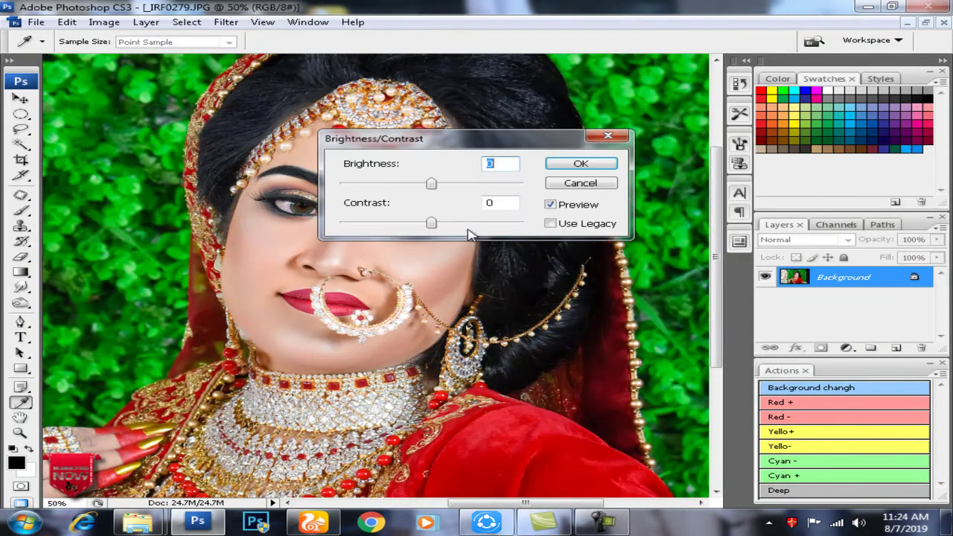
key(Return)
Step: Apply Hue/Saturation, sample a green background patch, then deselect and view the whole photo
key(w)
key(ctrl+minus)
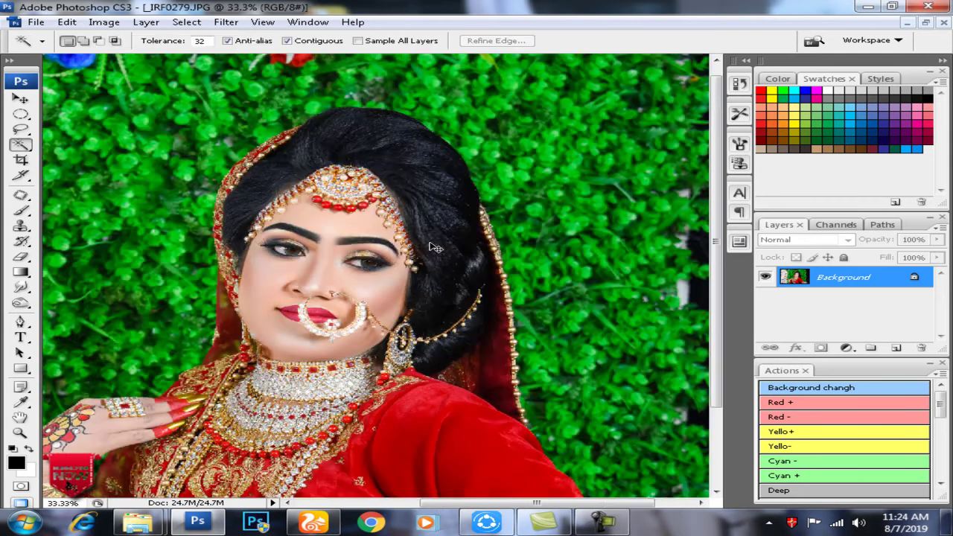
key(ctrl+u)
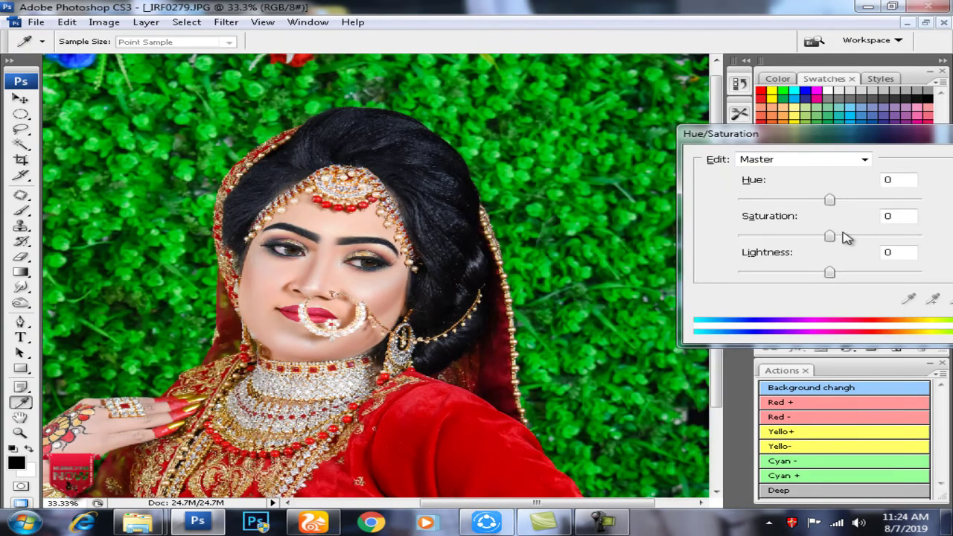
key(Return)
click(620, 236)
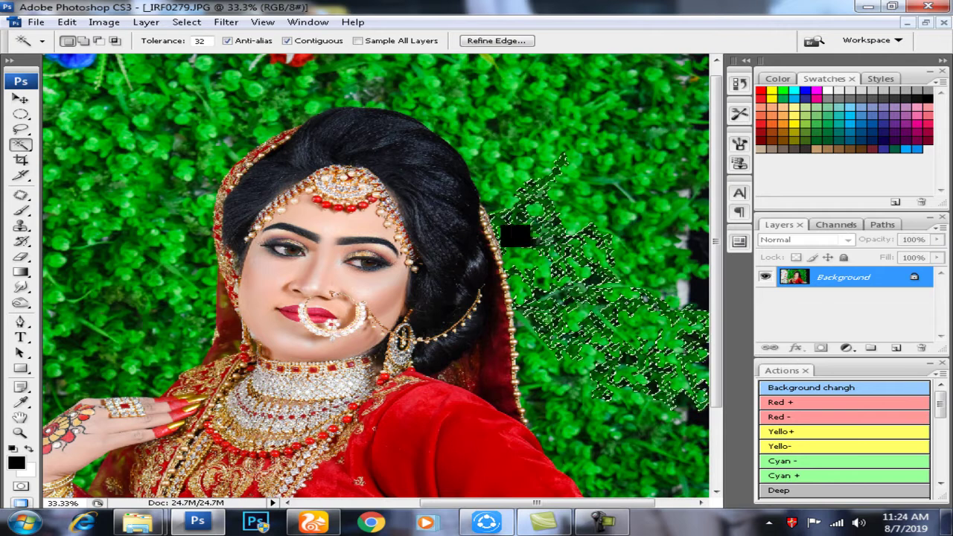
key(ctrl+minus)
key(ctrl+d)
key(ctrl+minus)
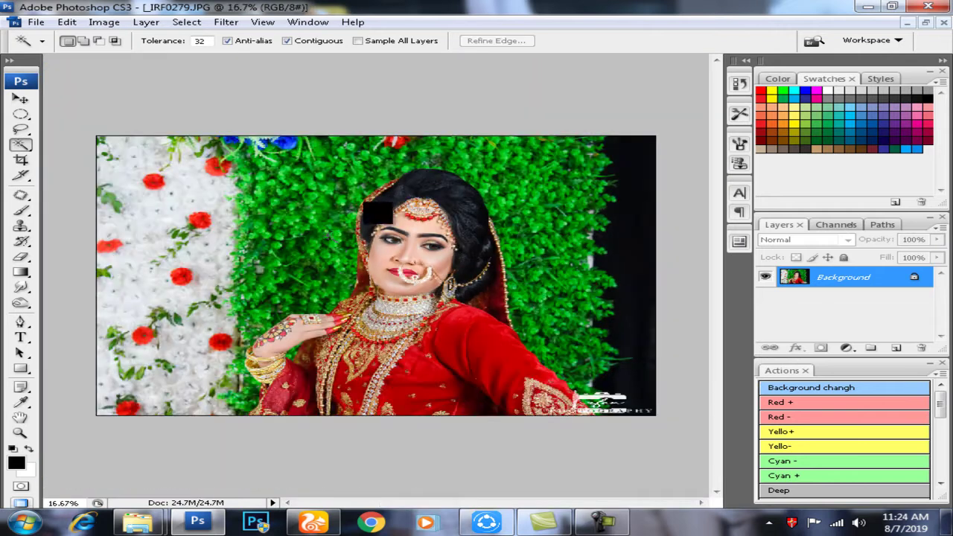
Step: Lighten areas with the Dodge tool, then close the photo without saving
click(22, 304)
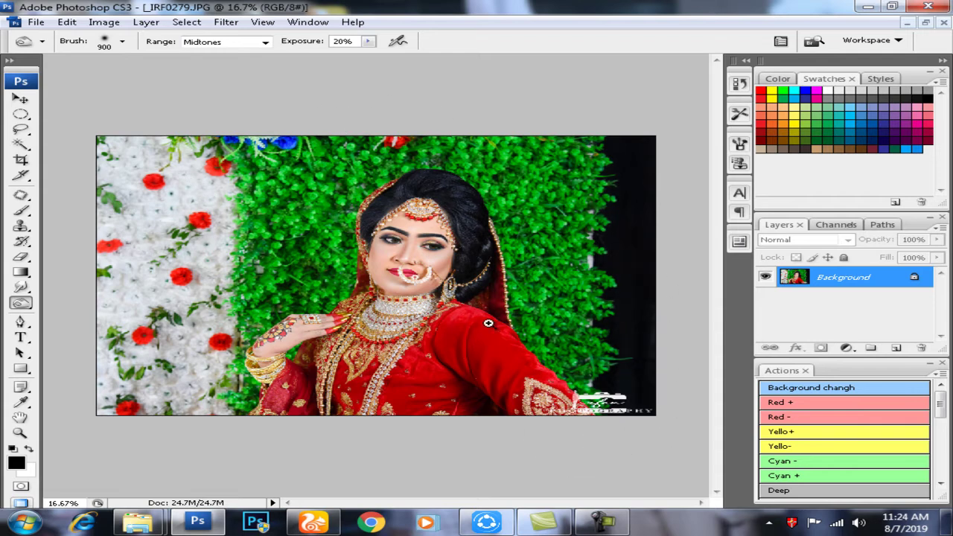
key(f)
key(ctrl+plus)
key(f)
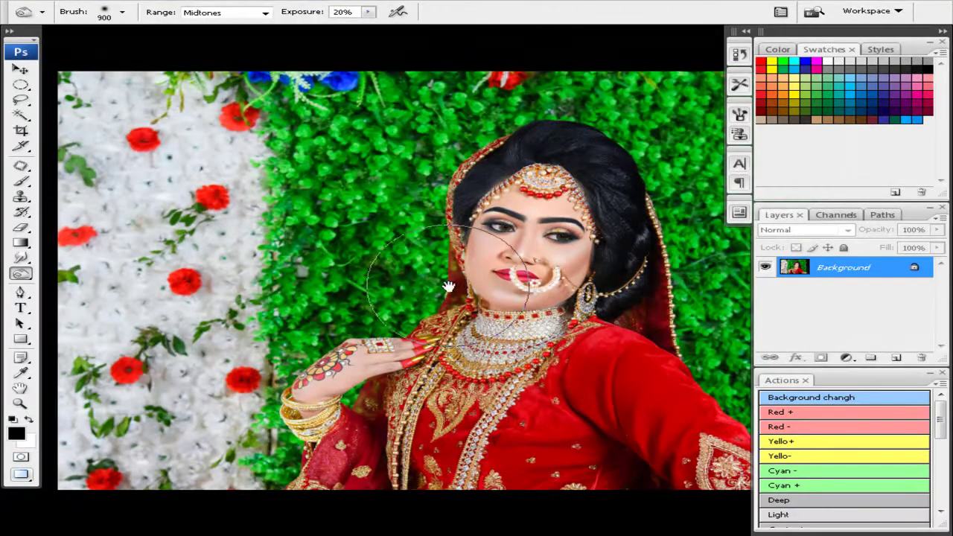
key(ctrl+w)
key(n)
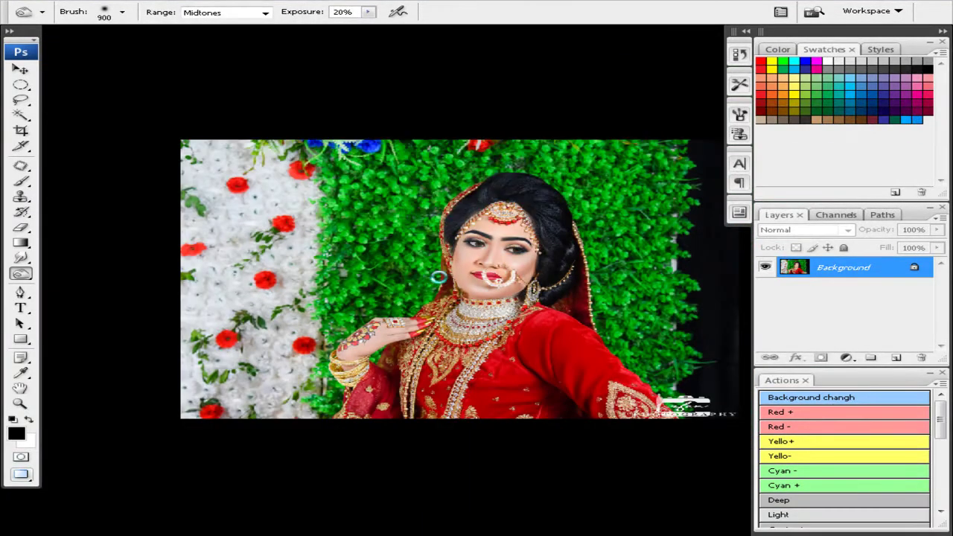
key(ctrl+w)
Step: Crop the full-length portrait to 12×8 in at 300 ppi and fit it in the window
key(c)
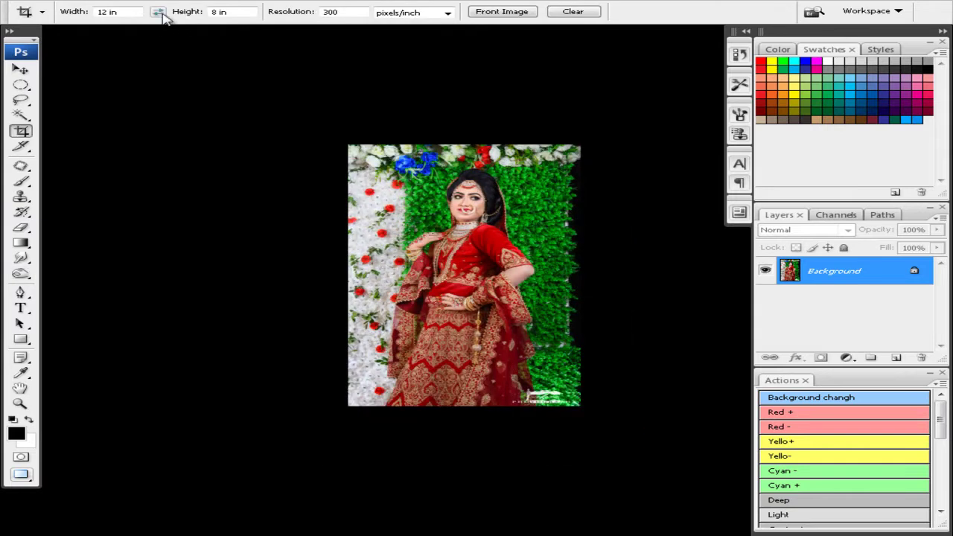
drag(348, 146, 940, 525)
key(ctrl+0)
key(ctrl+alt+i)
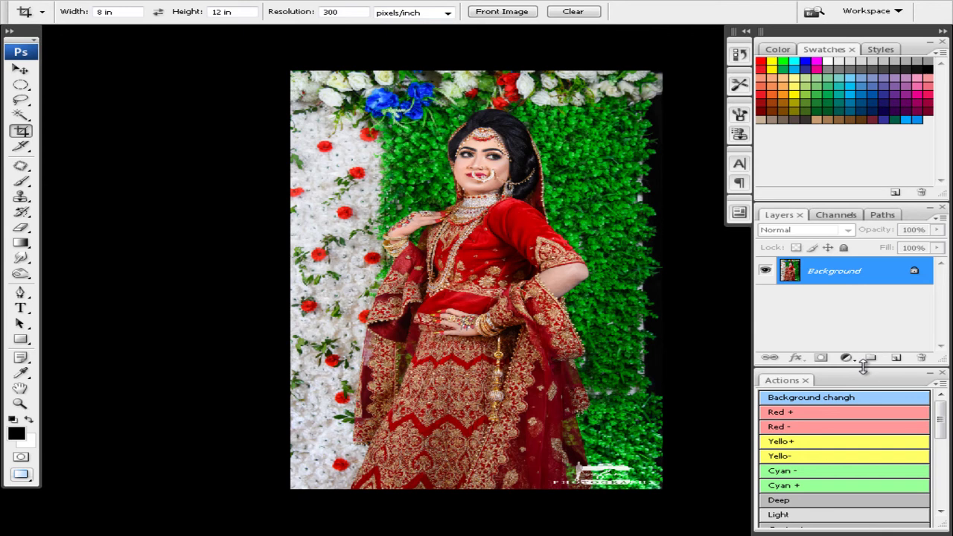
drag(862, 365, 862, 266)
Step: Magic-wand the bare arm skin, feather it, and lighten it with Curves
key(ctrl+plus)
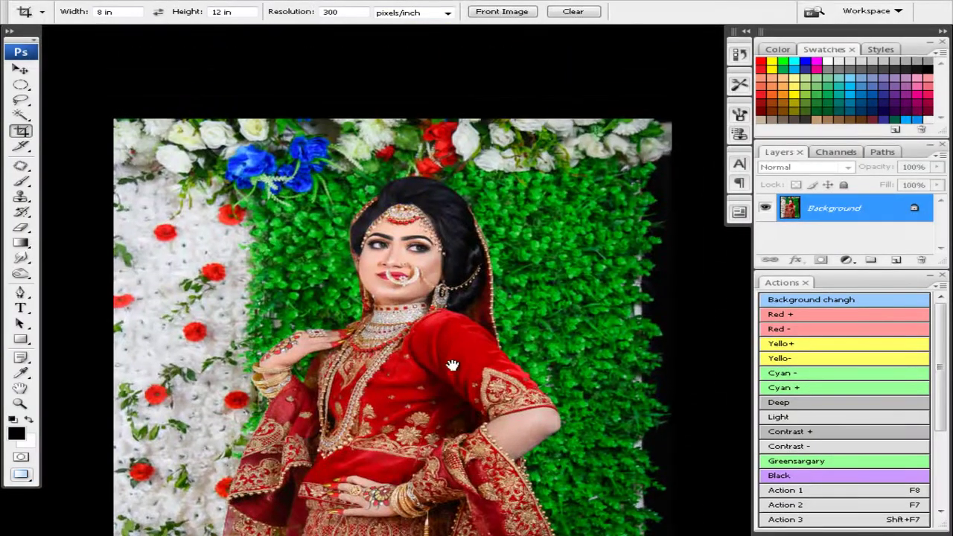
key(ctrl+plus)
key(w)
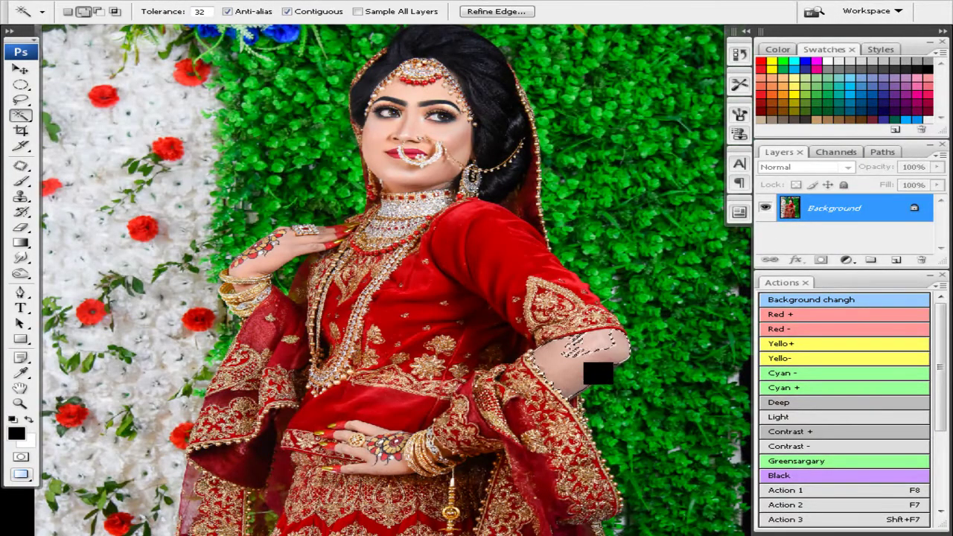
key(ctrl+alt+d)
key(Return)
key(ctrl+m)
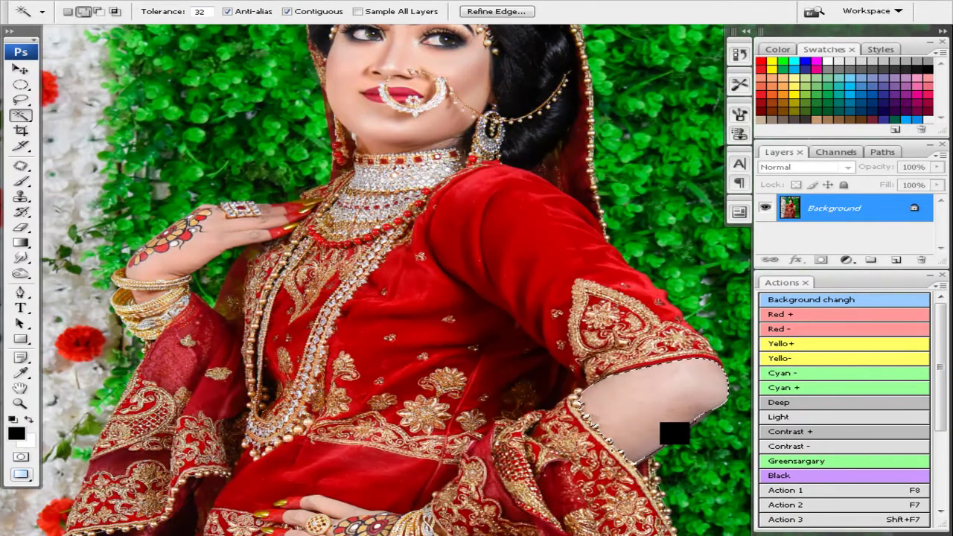
Step: Feather the arm selection 1 px and warm it with Color Balance
key(ctrl+alt+d)
key(Return)
key(ctrl+b)
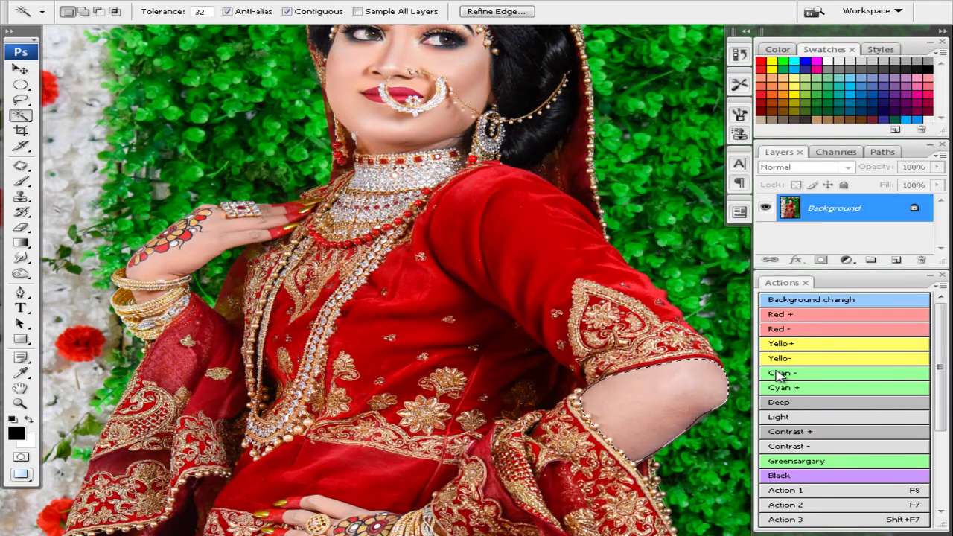
click(778, 373)
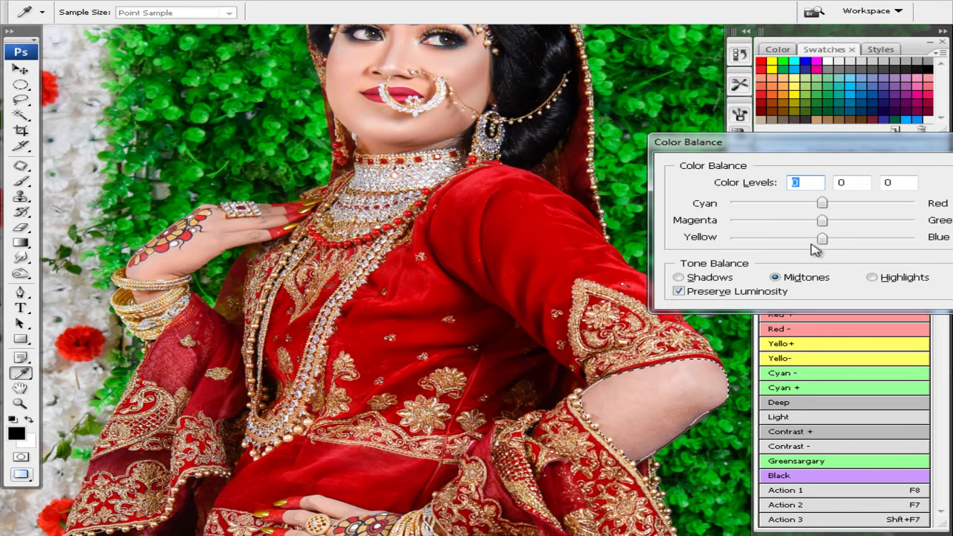
key(Return)
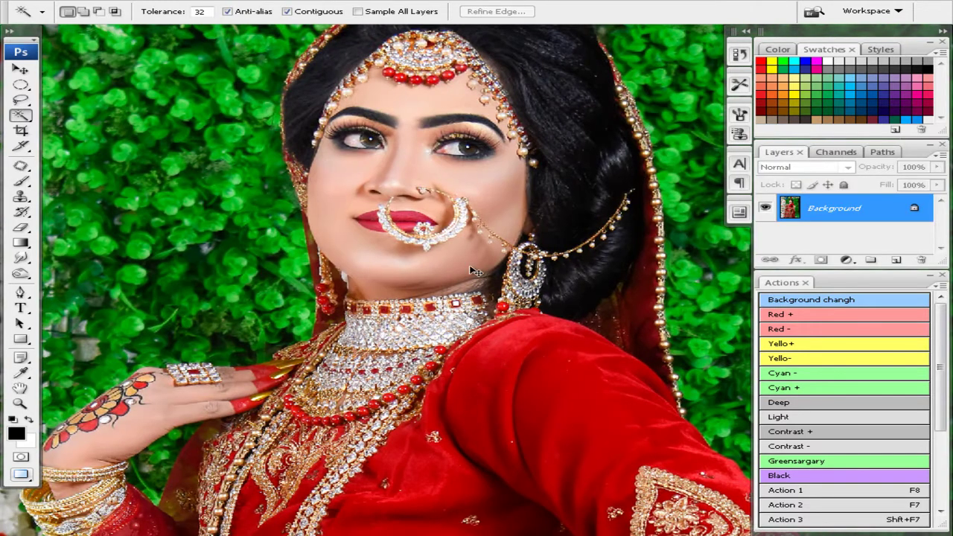
key(ctrl+b)
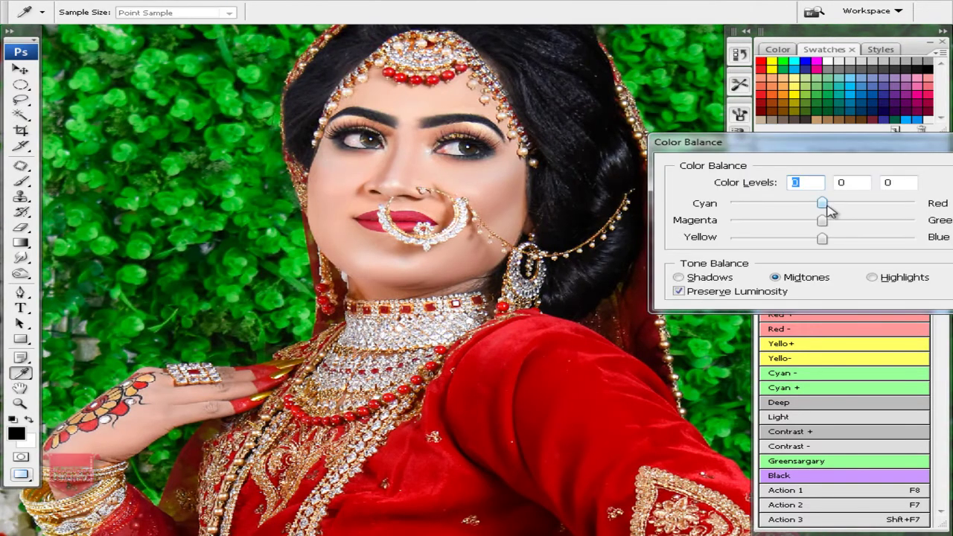
key(Return)
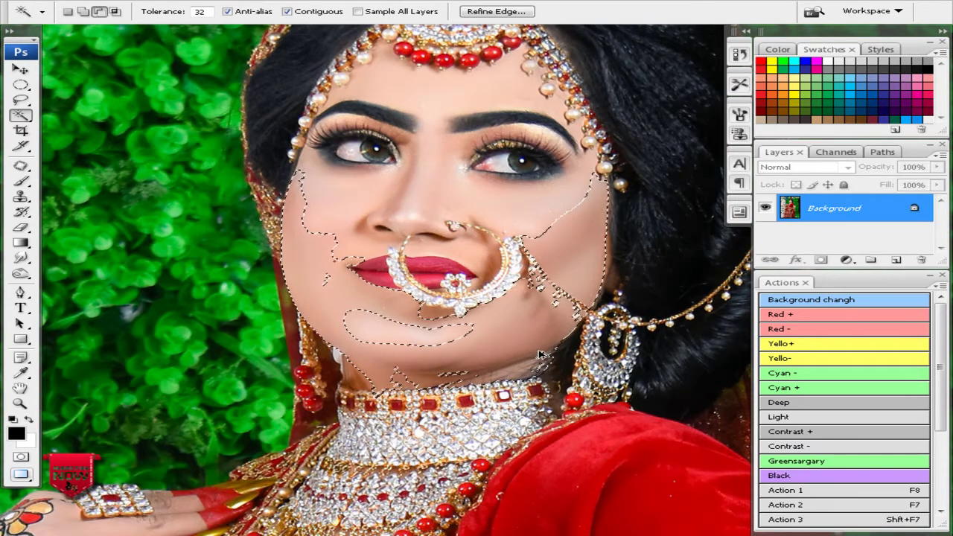
Step: Feather the cheek and chin selection by 2 px and view the whole photo
key(ctrl+alt+d)
key(Return)
key(ctrl+alt+d)
text(2)
key(Return)
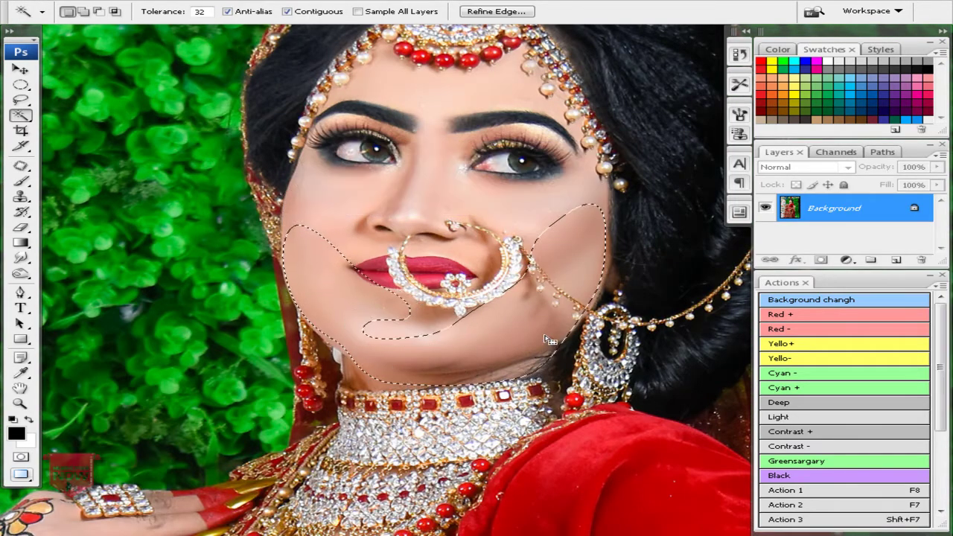
key(ctrl+0)
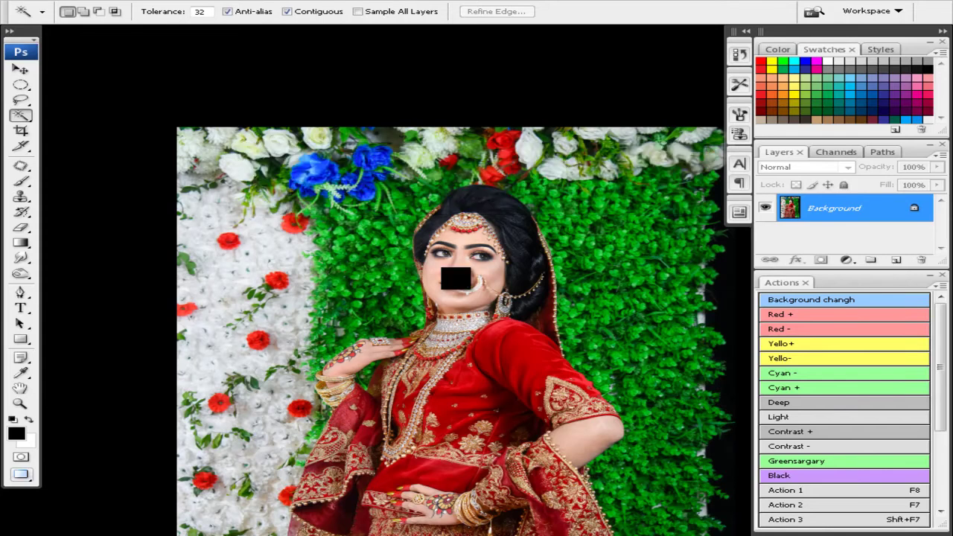
Step: Open the Brightness/Contrast adjustment from the Image > Adjustments menu
key(alt+i)
key(a)
key(c)
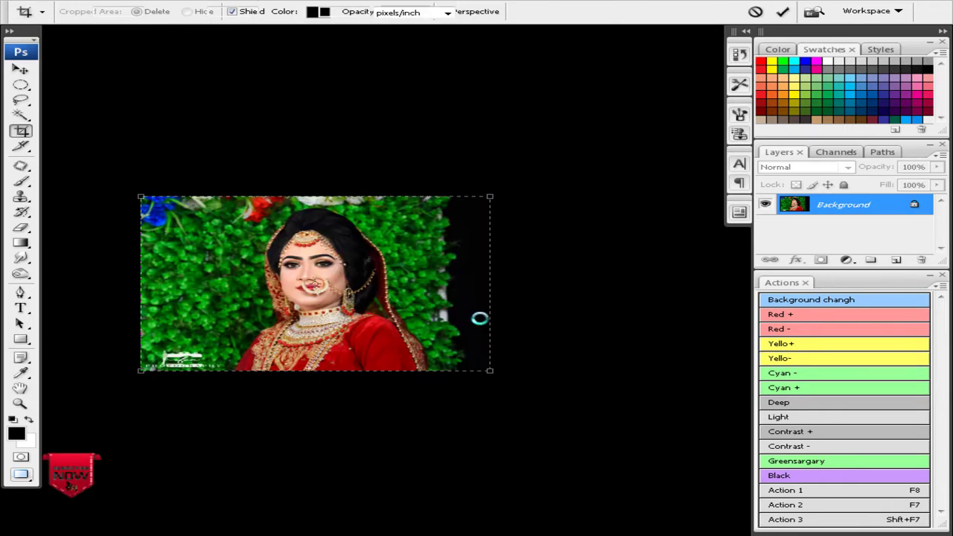
Step: Zoom in and Magic Wand-select the chin and neck skin, then feather the selection
key(ctrl+0)
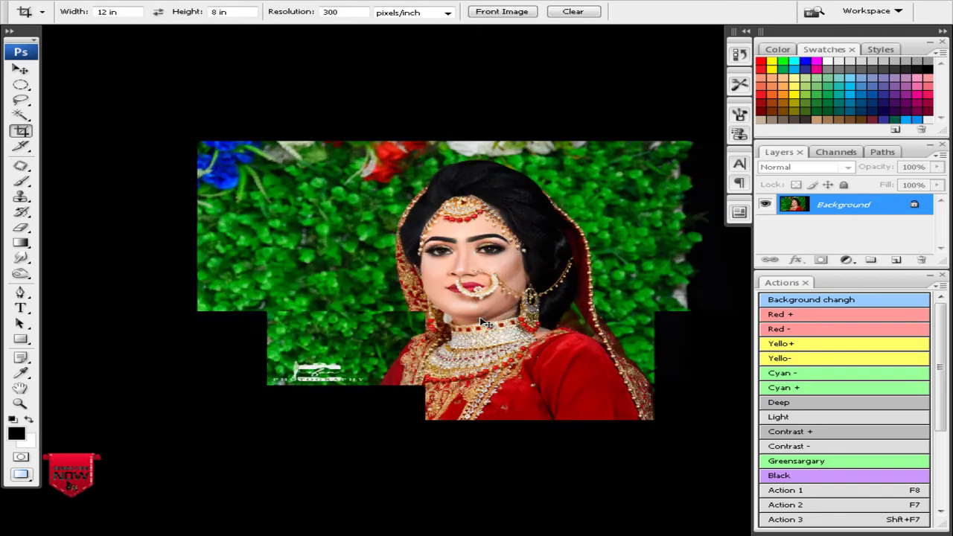
key(ctrl+plus)
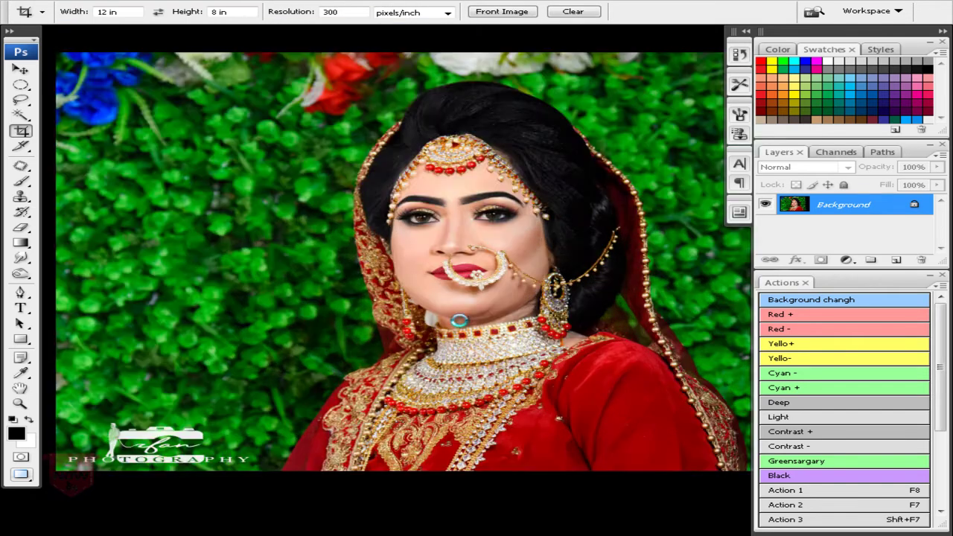
key(ctrl+plus)
key(w)
shift+click(477, 365)
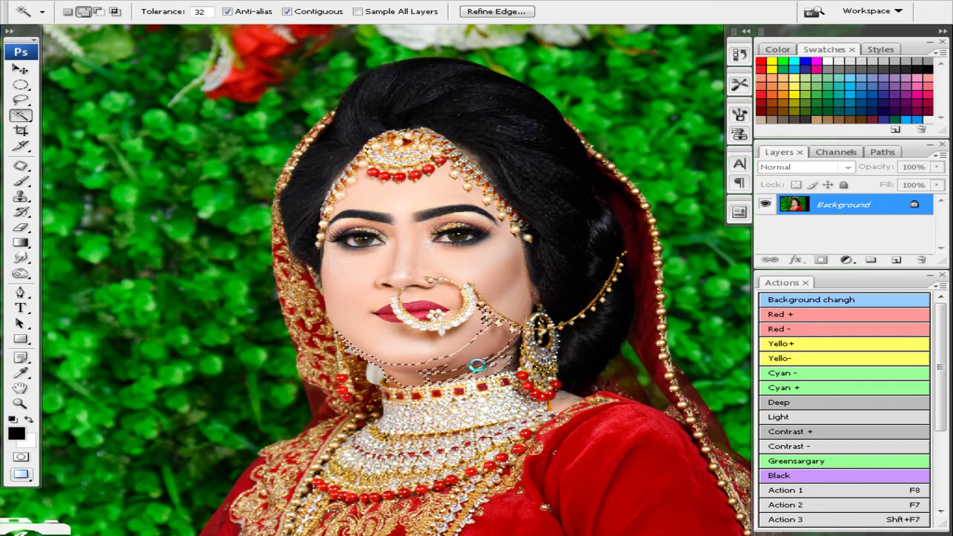
key(shift+F6)
key(Return)
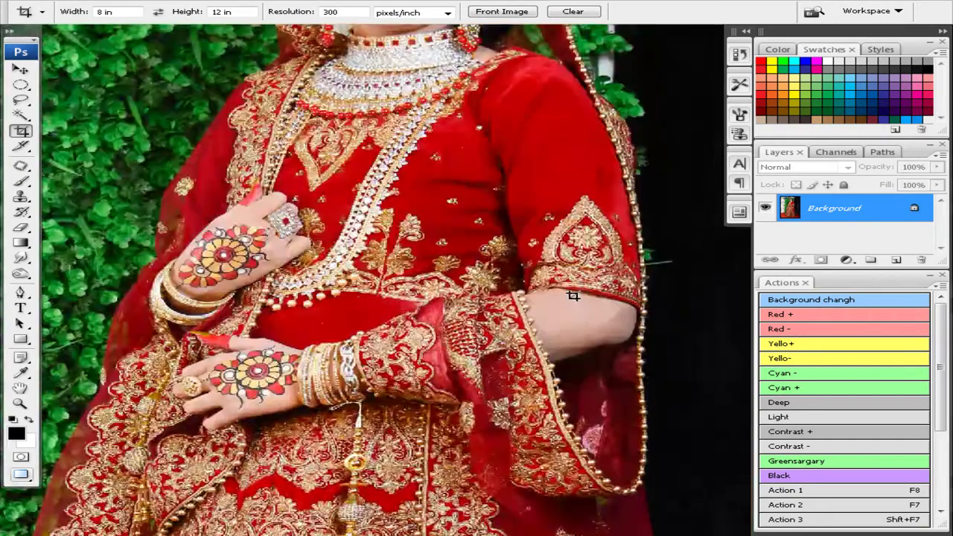
Step: Magic Wand-select the bride's arm and apply Color Balance +30, 0, -26
key(w)
click(579, 320)
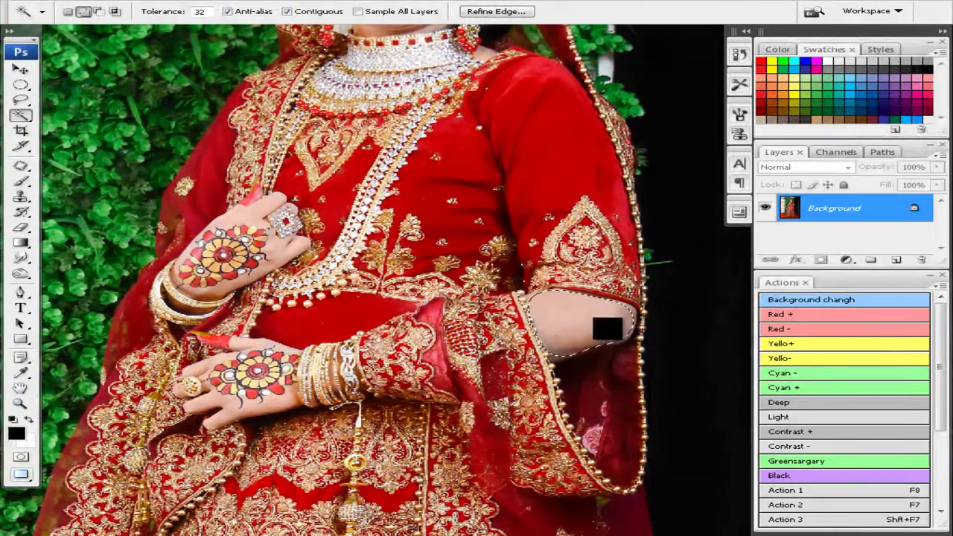
key(ctrl+b)
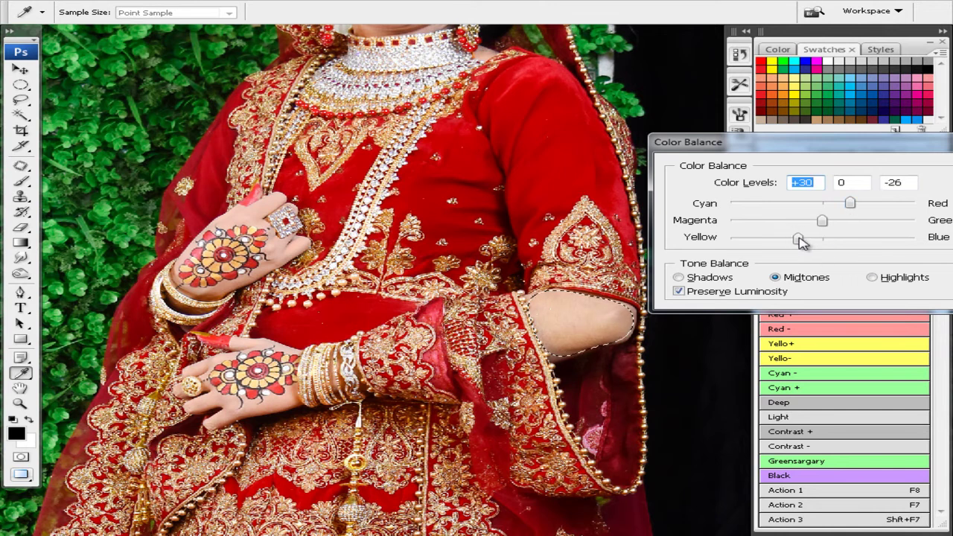
key(Return)
Step: Zoom in on the bride's face and select the cheek and forehead skin
drag(556, 196, 553, 364)
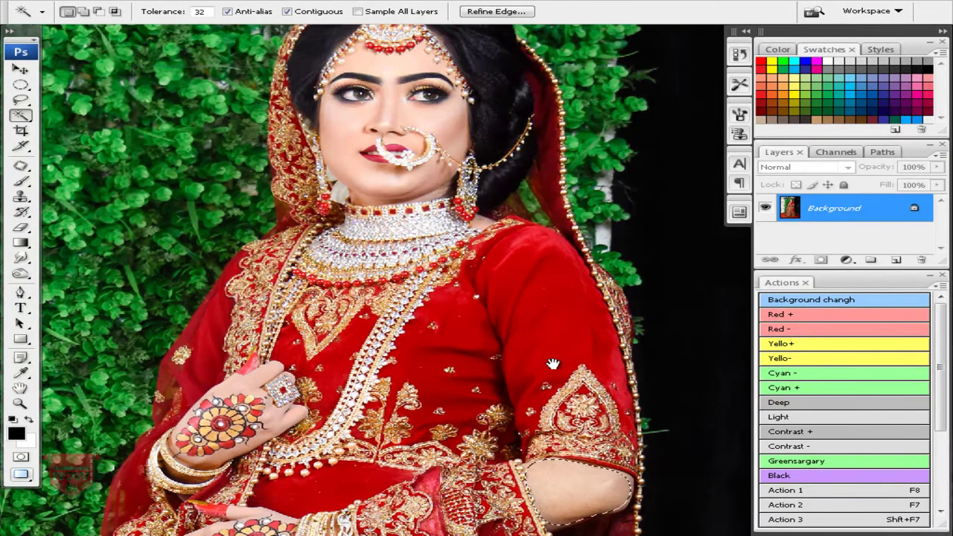
ctrl+click(449, 236)
drag(316, 246, 450, 283)
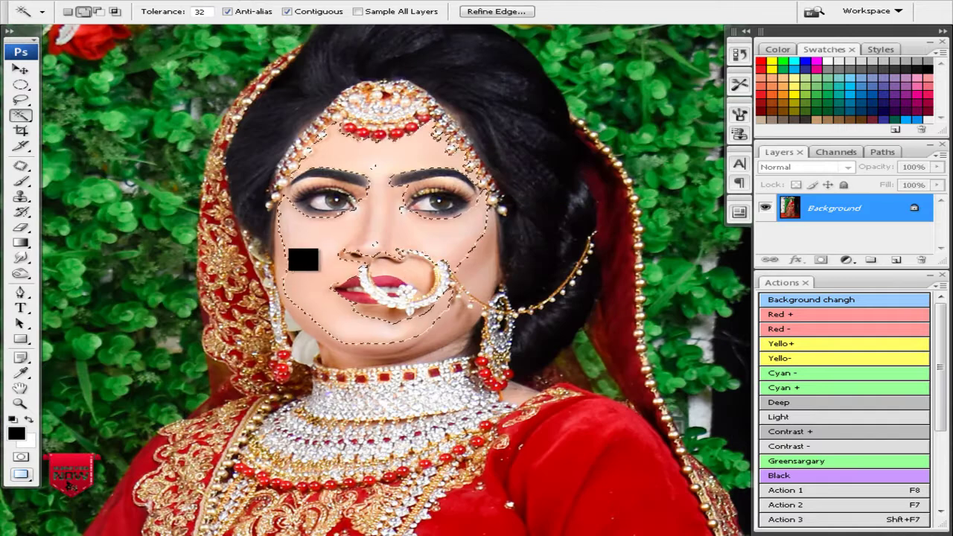
Step: Enable the crosshair in the brush tip in the Cursors preferences
key(i)
key(ctrl+k)
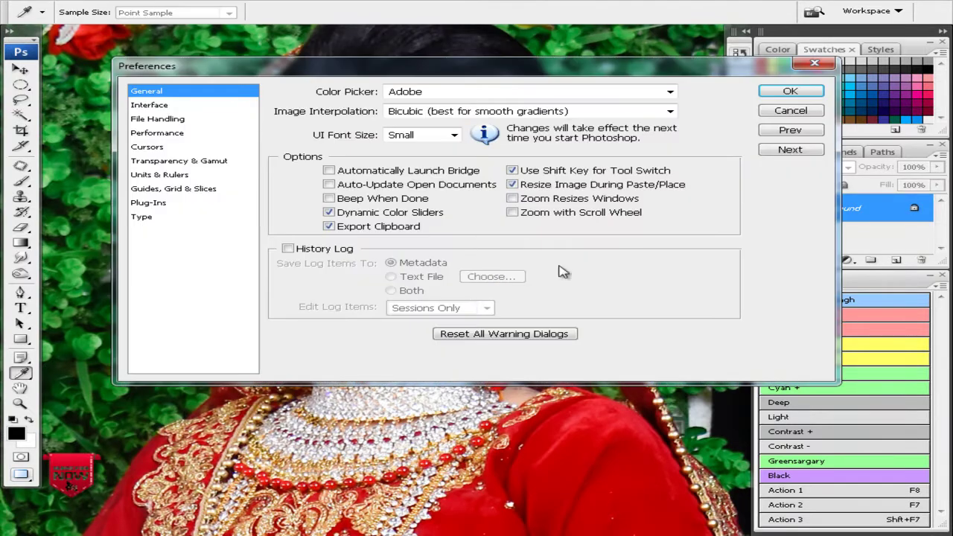
click(149, 147)
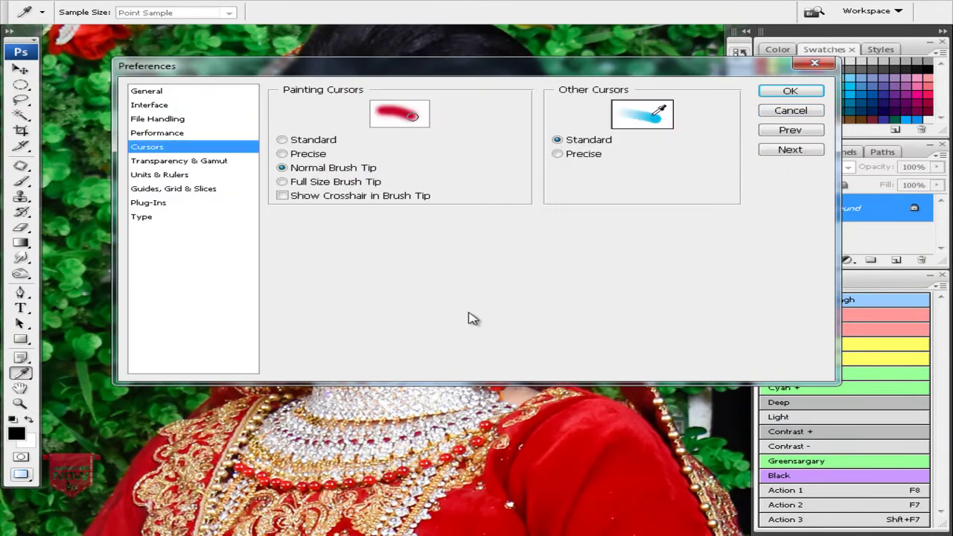
click(777, 95)
Step: Open Levels and Color Balance for the face, then cancel both unchanged
key(w)
key(ctrl+l)
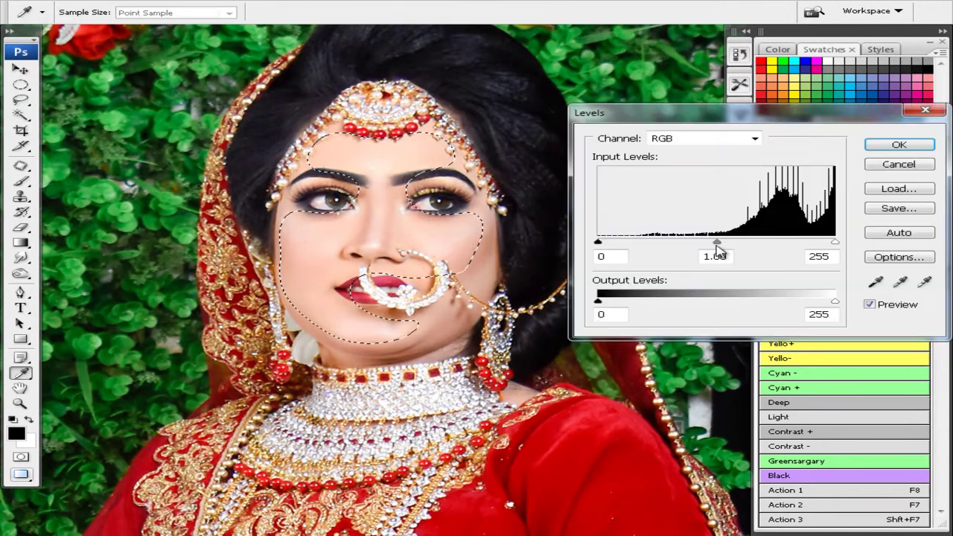
key(Escape)
key(ctrl+b)
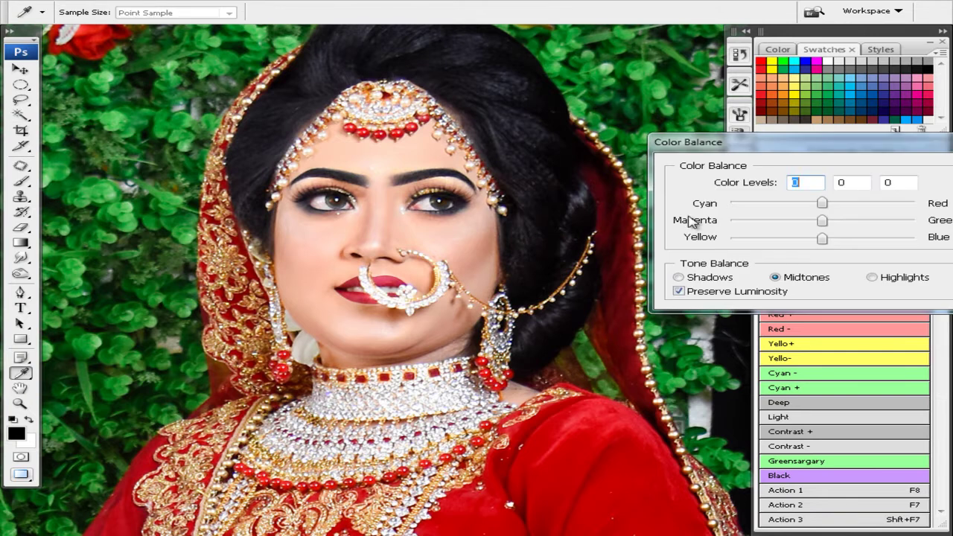
key(Escape)
Step: Clone Stamp clean skin over the cheek blemishes below the eye and beside the nose ring
key(s)
key(ctrl+plus)
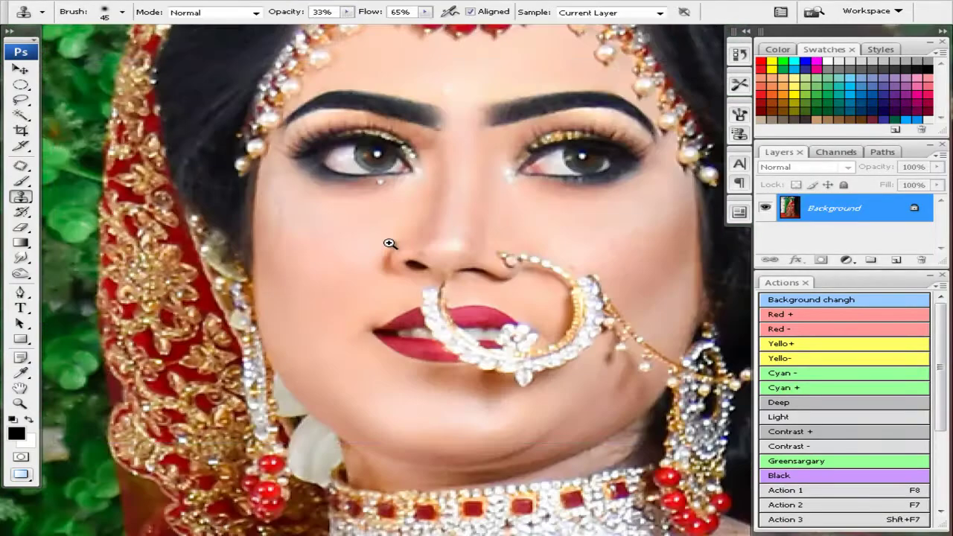
key(ctrl+plus)
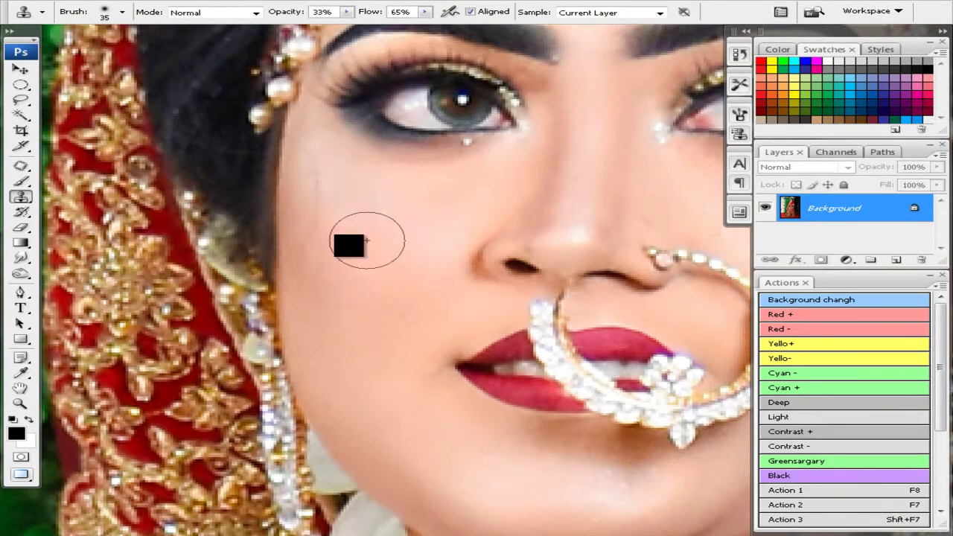
drag(349, 331, 388, 318)
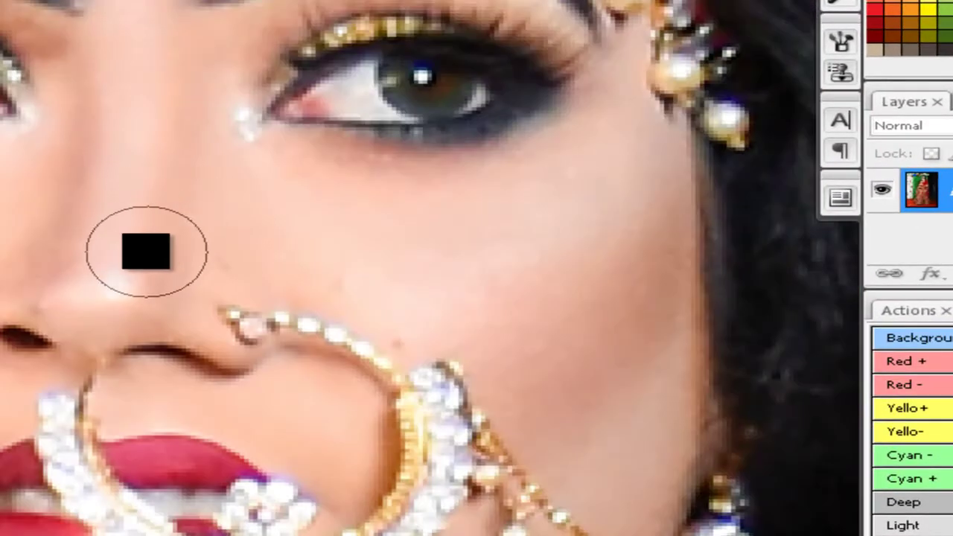
drag(146, 251, 378, 278)
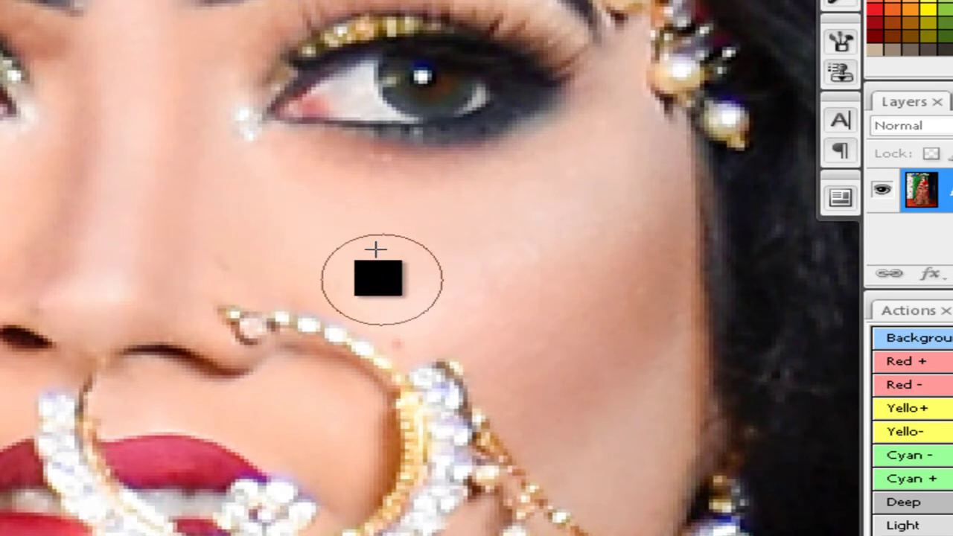
drag(534, 246, 537, 325)
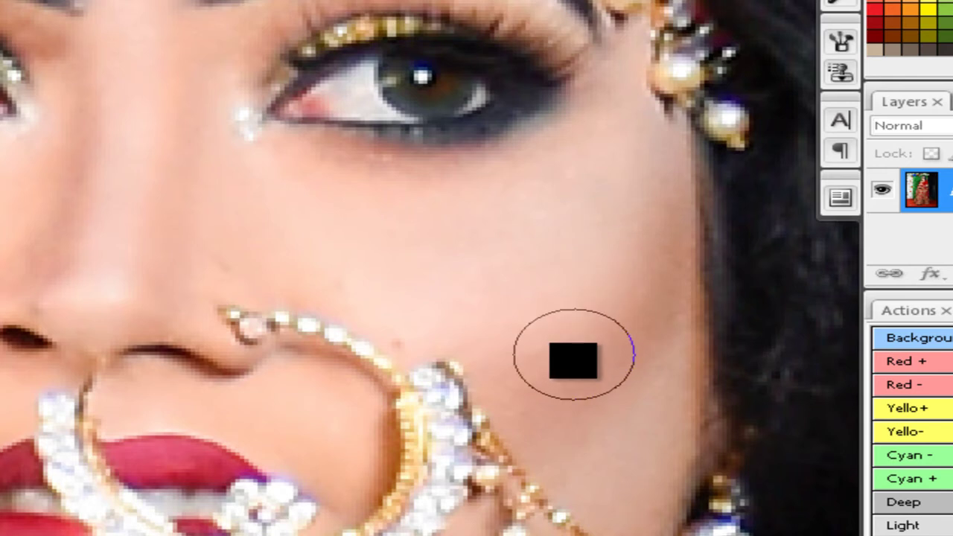
drag(573, 355, 608, 423)
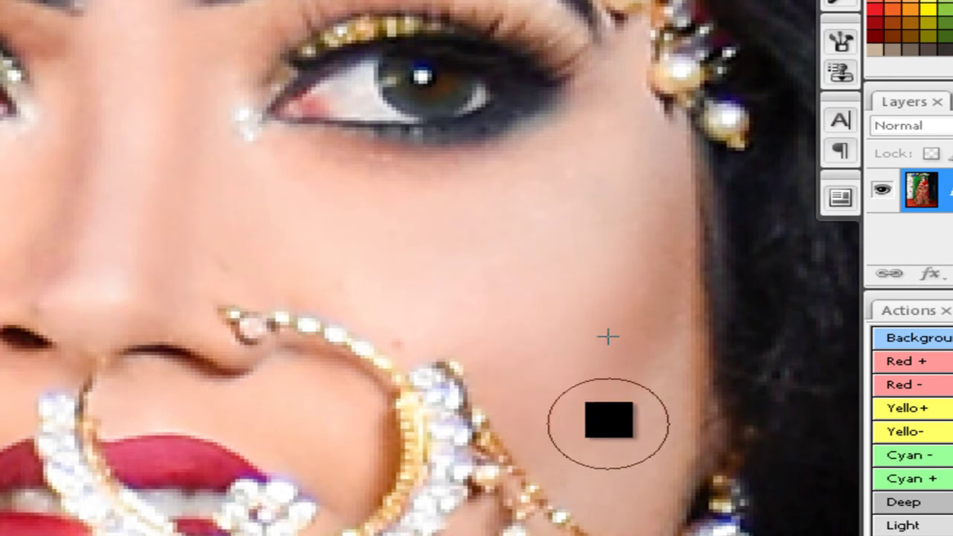
drag(381, 273, 325, 230)
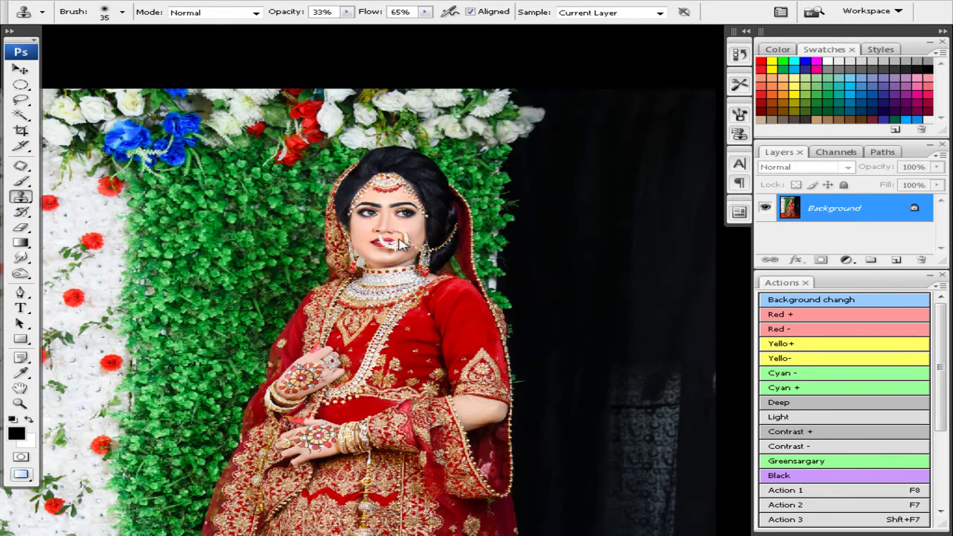
Step: Pick Blacks in the Selective Color dialog, then close it
click(757, 141)
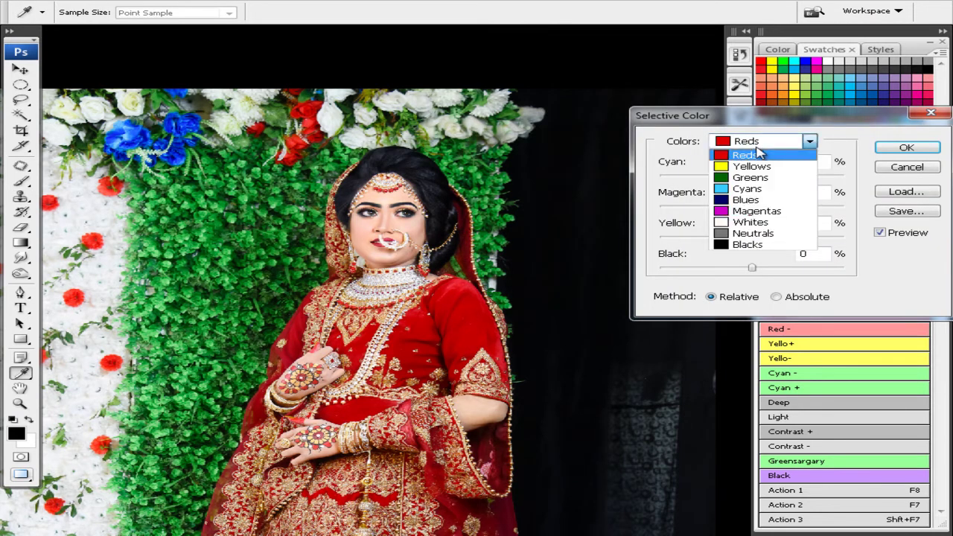
click(754, 246)
key(Escape)
Step: Choose the Dodge tool, then close the full-length photo without saving
key(ctrl+minus)
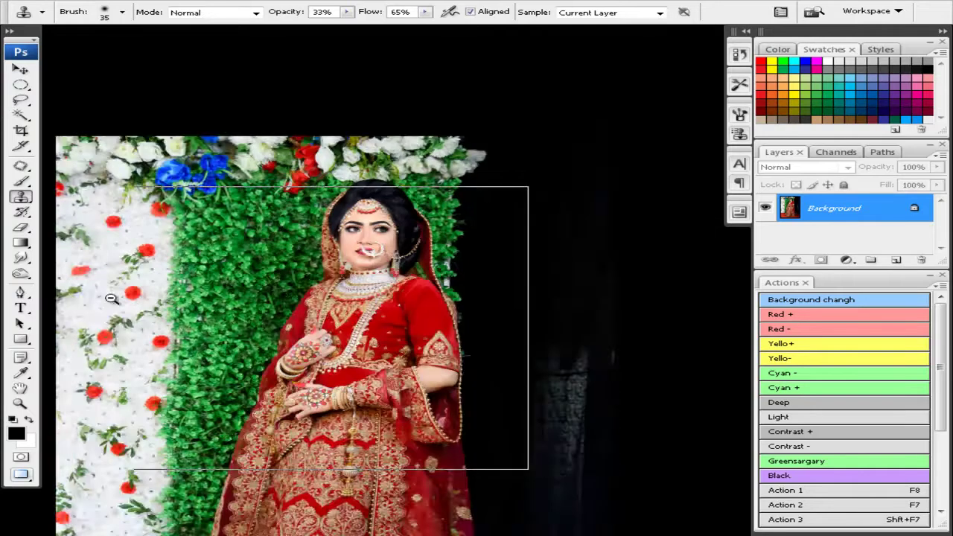
key(ctrl+minus)
click(21, 274)
drag(320, 477, 217, 362)
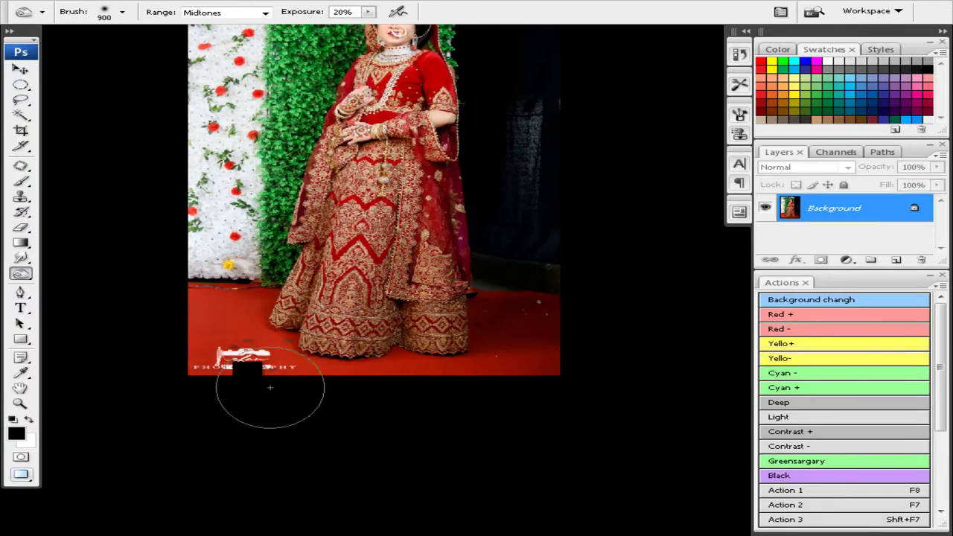
key(ctrl+w)
key(n)
key(ctrl+w)
Step: Crop the landscape close-up to 12 × 8 in over the whole photo
key(c)
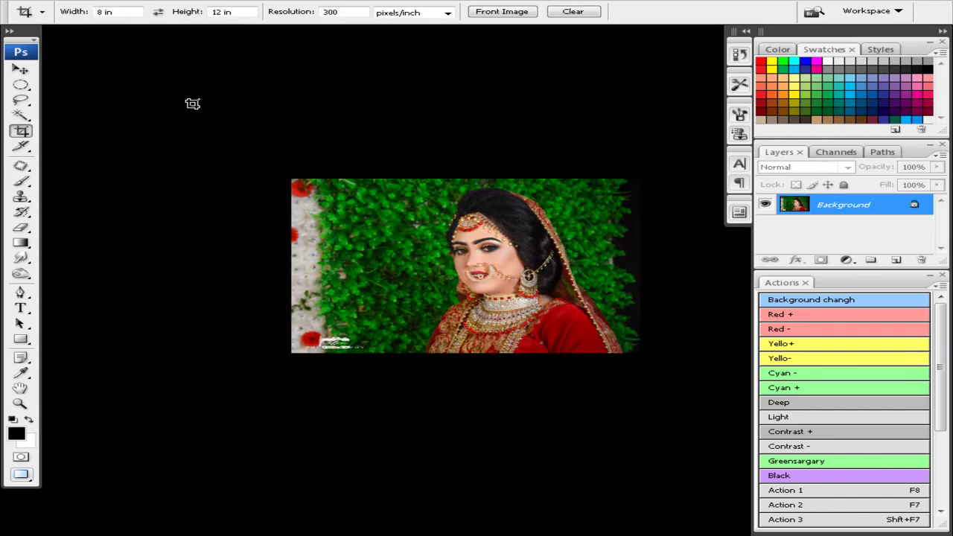
click(160, 16)
drag(143, 72, 493, 246)
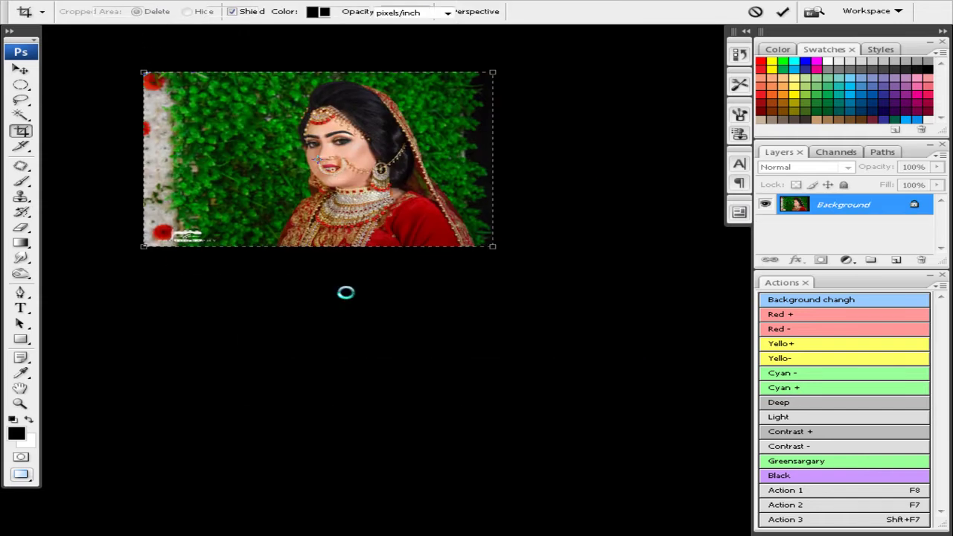
key(ctrl+plus)
key(ctrl+plus)
key(ctrl+plus)
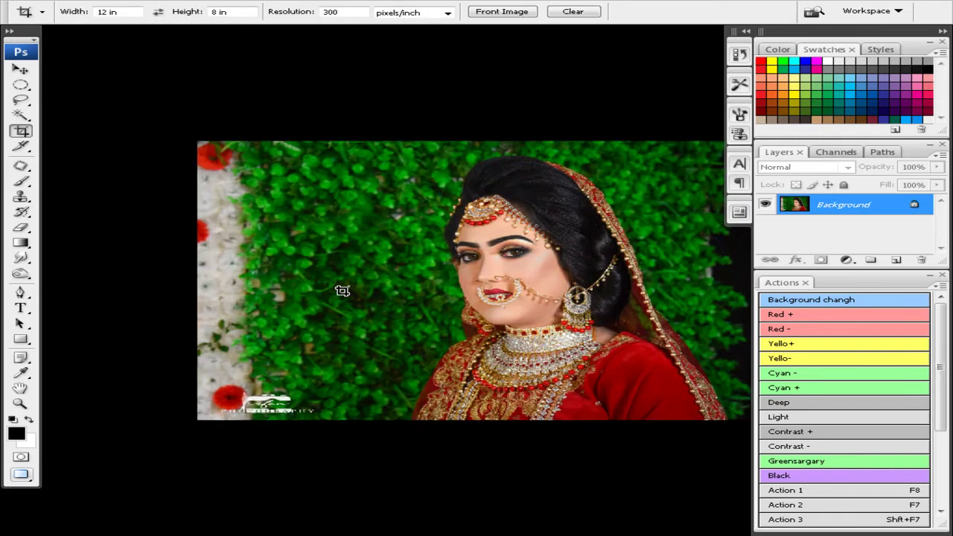
Step: Zoom in on the bride's face, then swap the crop size back to 8 × 12 in
ctrl+click(345, 291)
ctrl+click(504, 300)
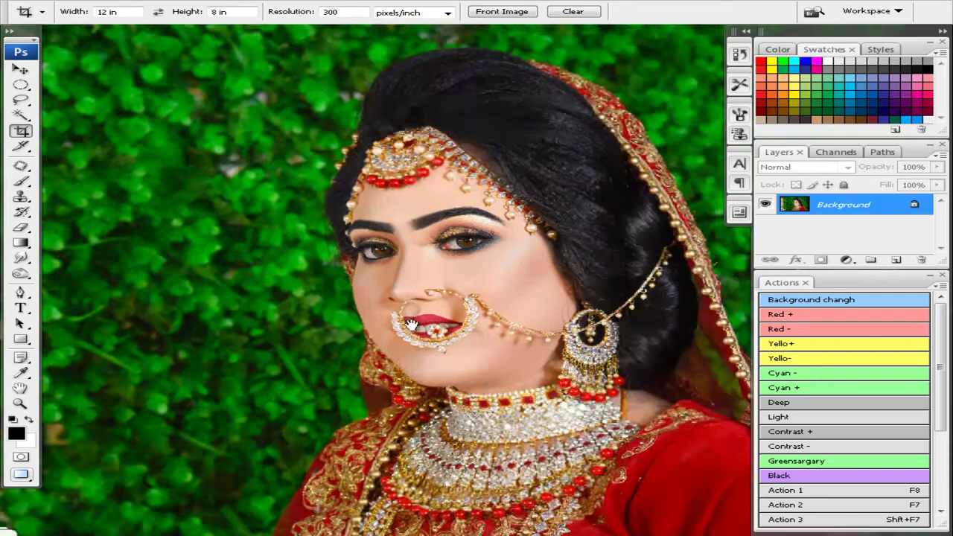
ctrl+click(376, 303)
ctrl+click(376, 304)
key(r)
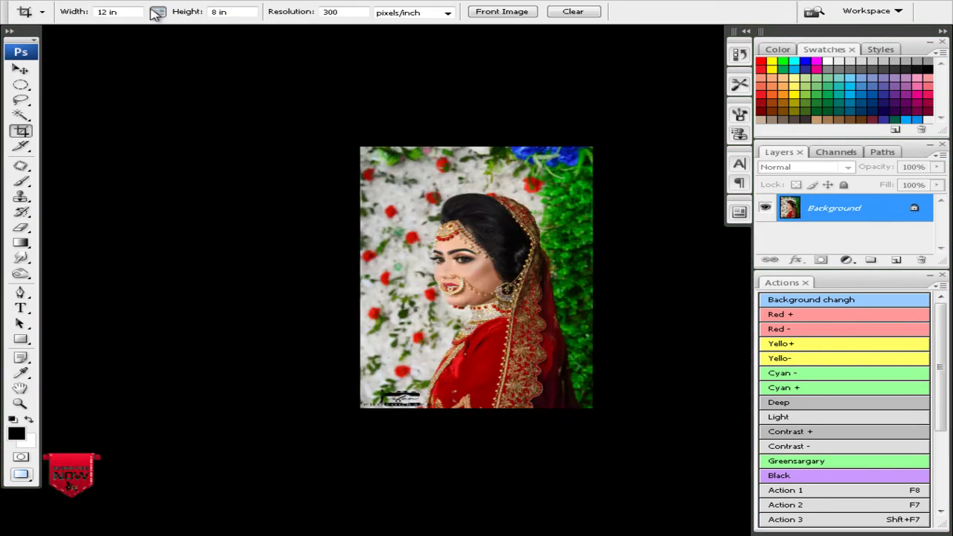
click(157, 13)
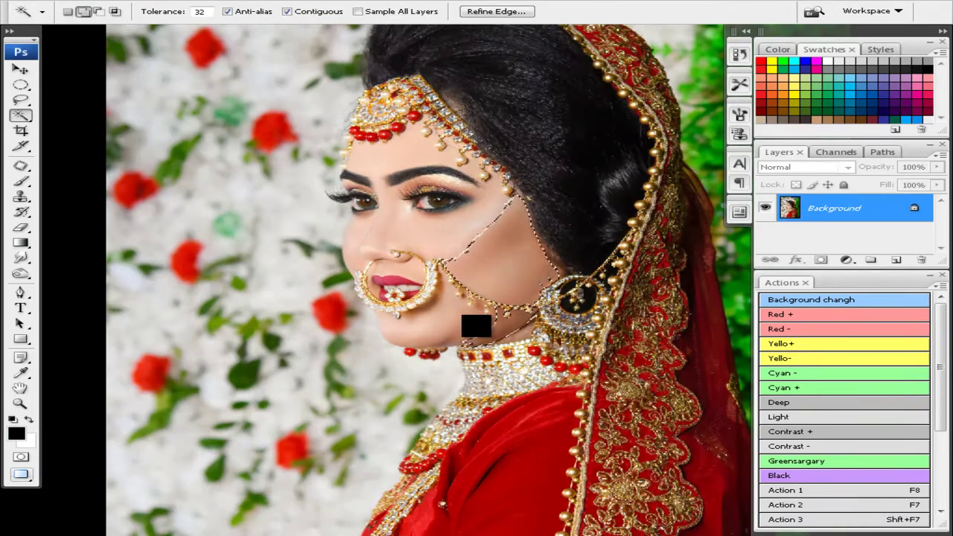
Step: Add the lower cheek and chin, feather the selection, and brighten it with Curves
click(470, 321)
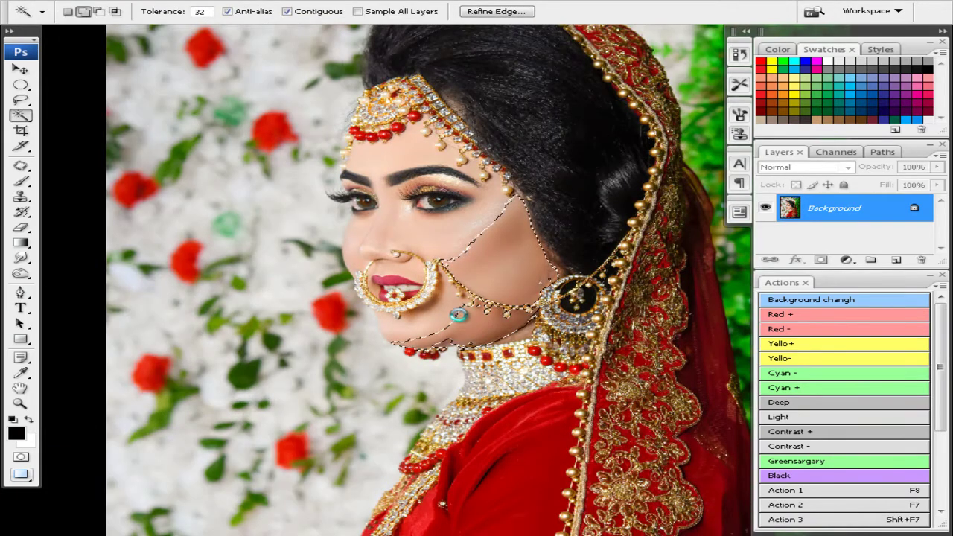
key(ctrl+alt+d)
key(Return)
key(ctrl+m)
drag(725, 288, 724, 282)
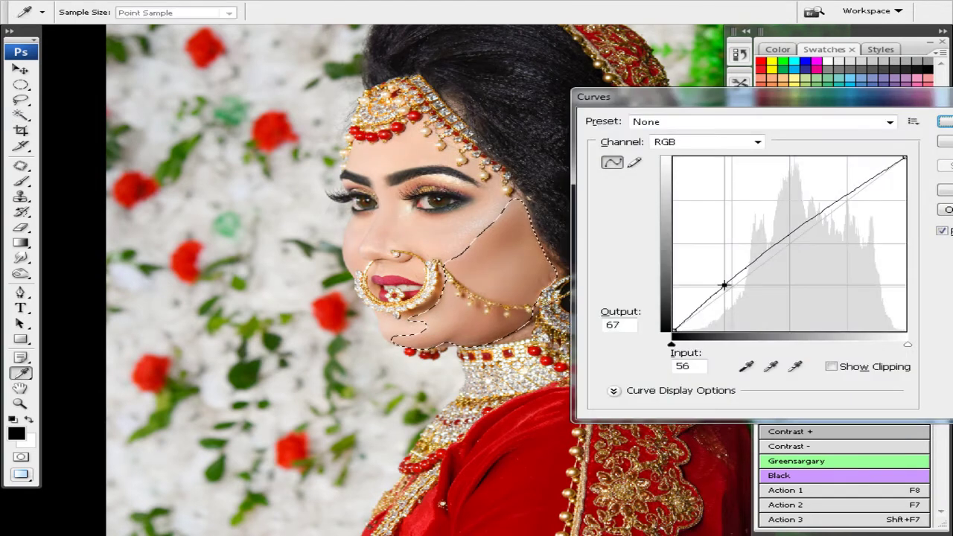
key(Return)
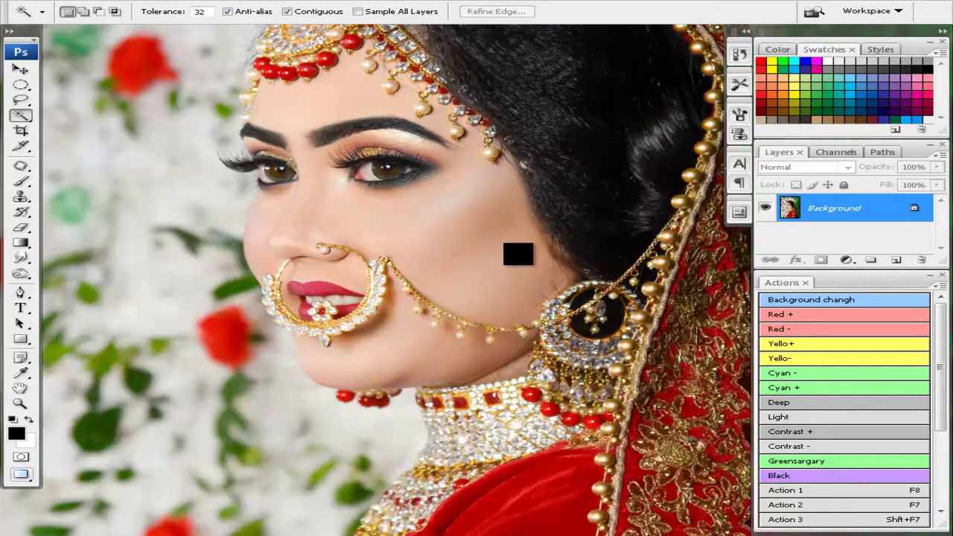
Step: Smooth the face skin with Portraiture, then fit the photo and pick the Dodge tool
key(ctrl+alt+f)
drag(536, 371, 527, 329)
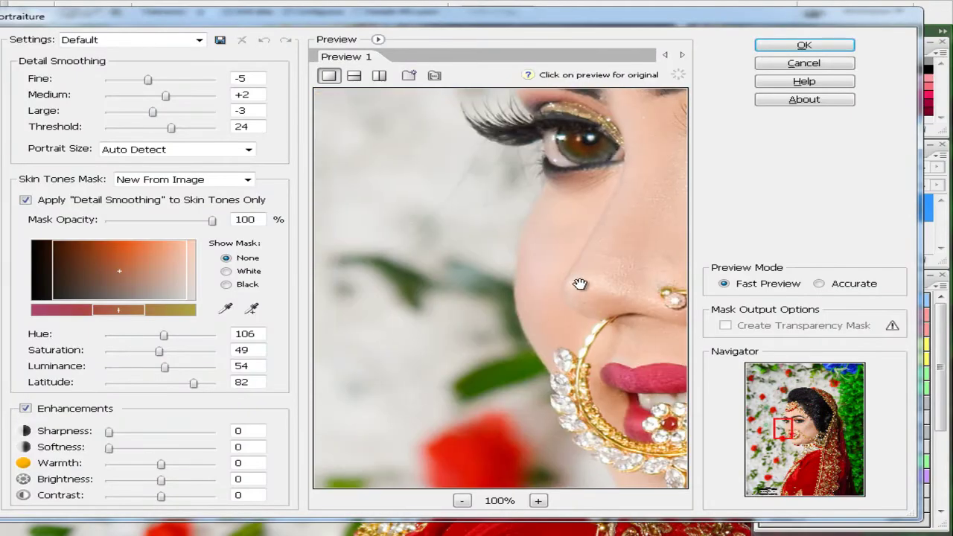
key(Return)
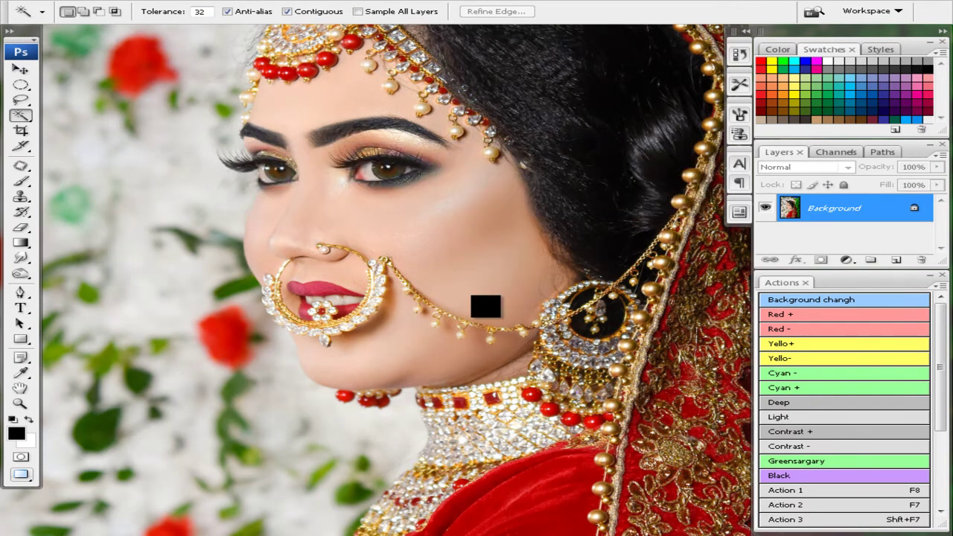
key(ctrl+0)
click(20, 273)
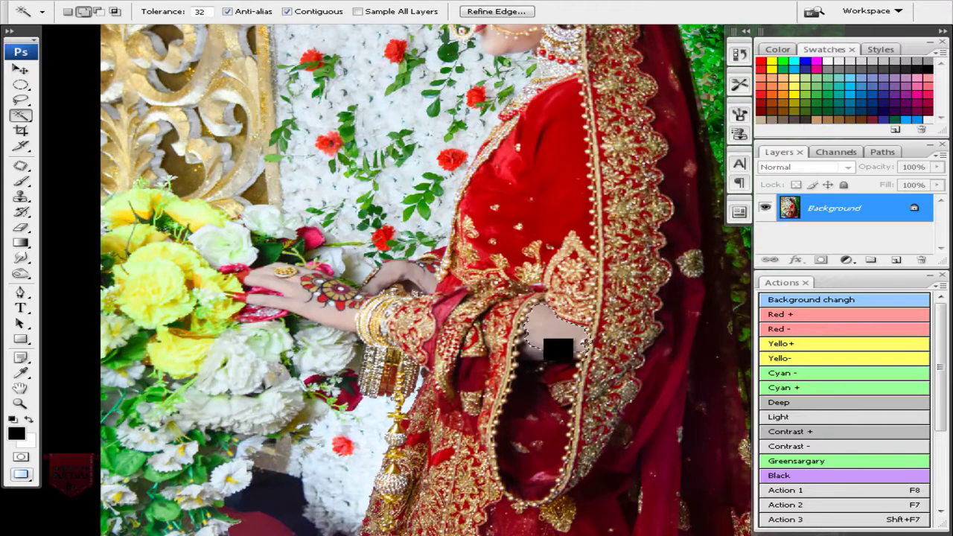
Step: Feather the arm selection, set Color Balance 0, 0, −31, and apply Noiseware at 86%/78%
key(ctrl+alt+d)
key(Return)
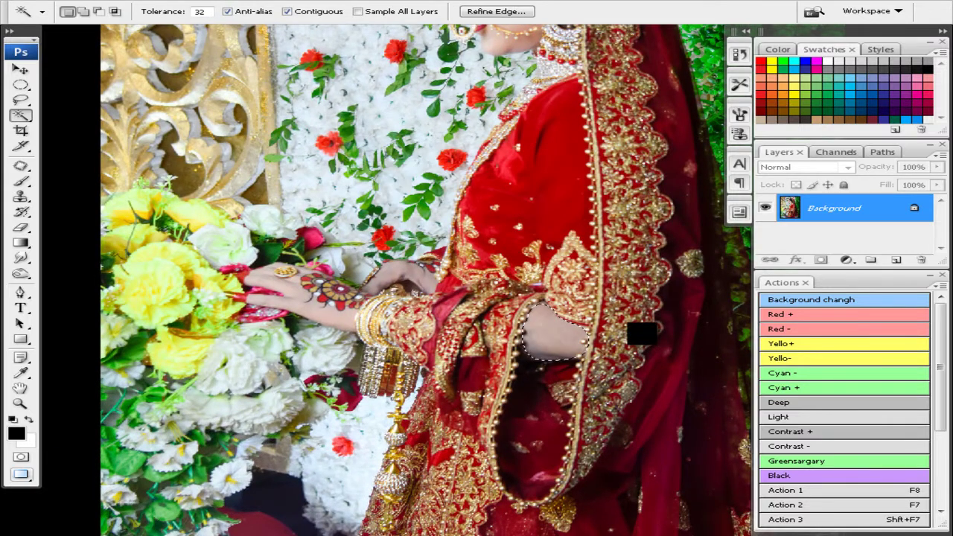
key(ctrl+b)
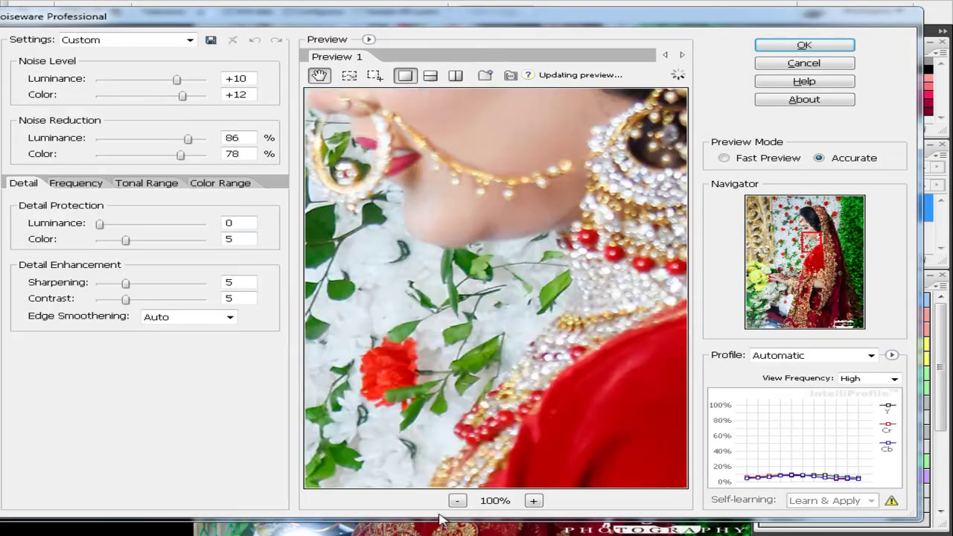
mouse_move(466, 243)
mouse_down()
mouse_move(455, 319)
mouse_move(581, 368)
mouse_up()
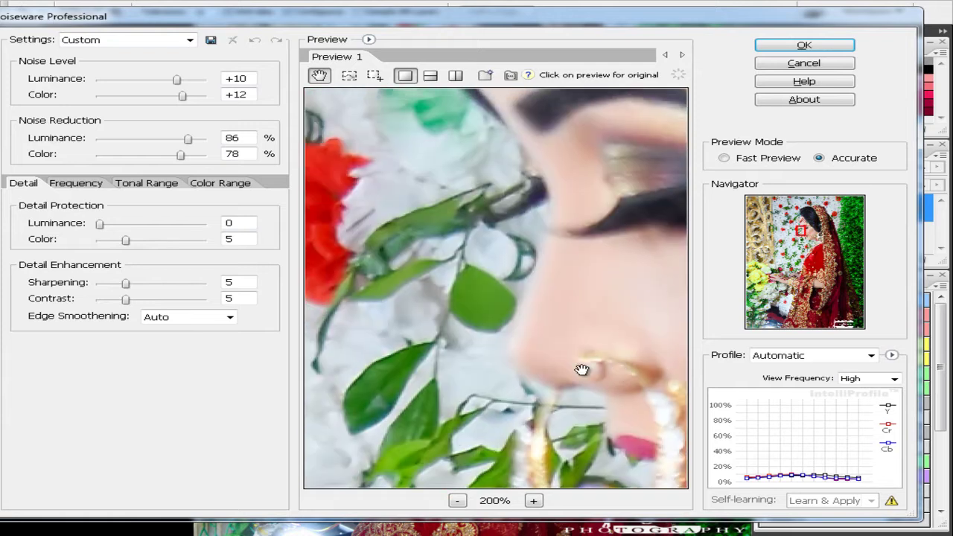
key(Return)
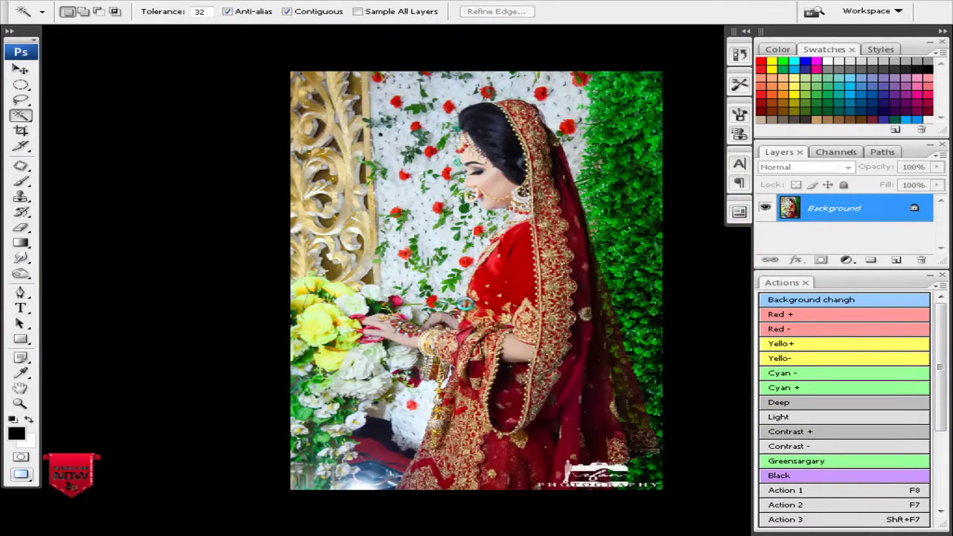
Step: Crop the full-length bride photo to 8 × 12 in and zoom in on her hands
key(c)
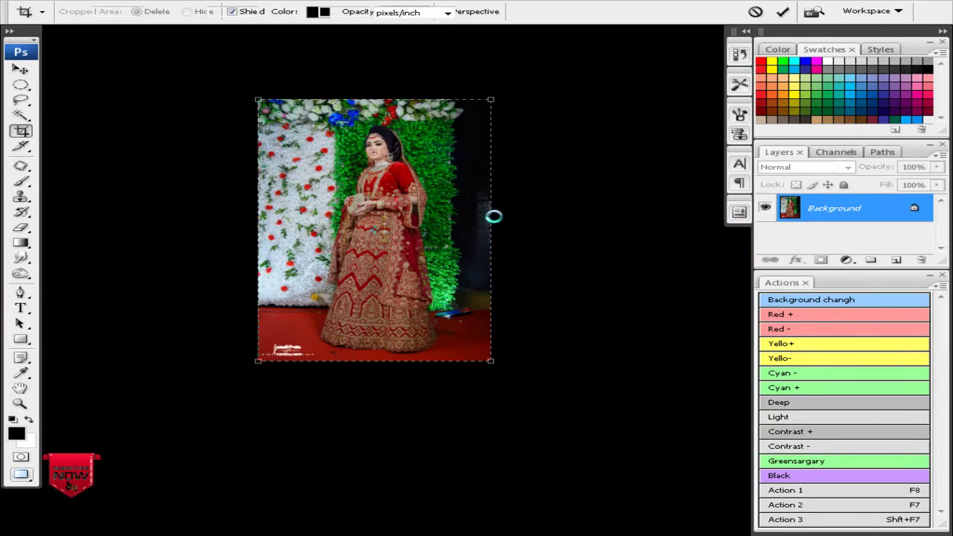
key(ctrl+0)
key(alt+i)
key(Escape)
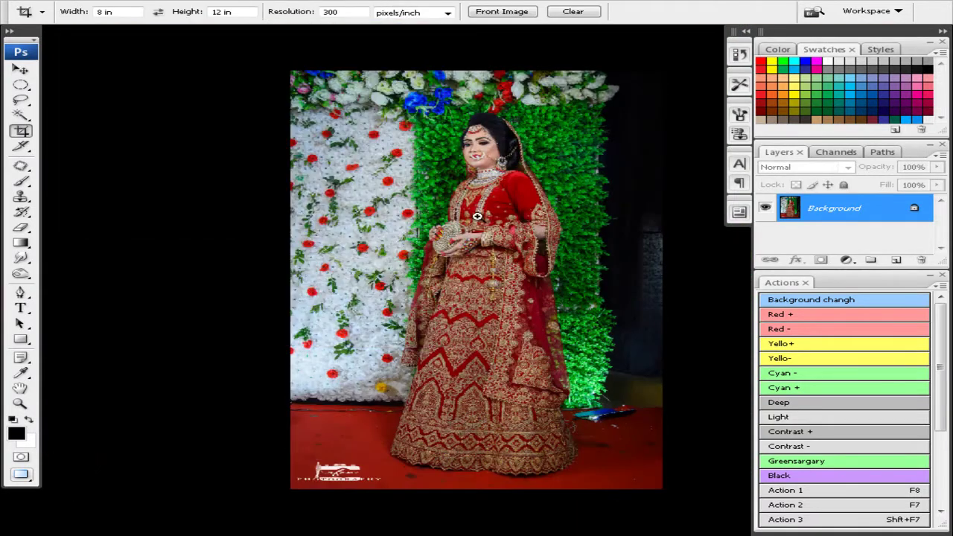
drag(477, 216, 460, 199)
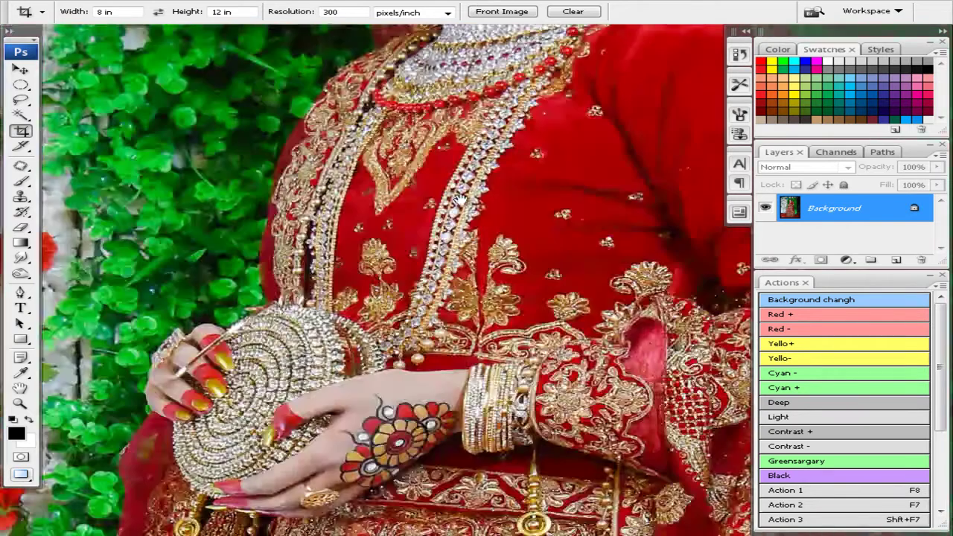
Step: Feather and deselect the adjusted skin area, then select the hand skin
key(ctrl+alt+d)
key(Return)
key(ctrl+d)
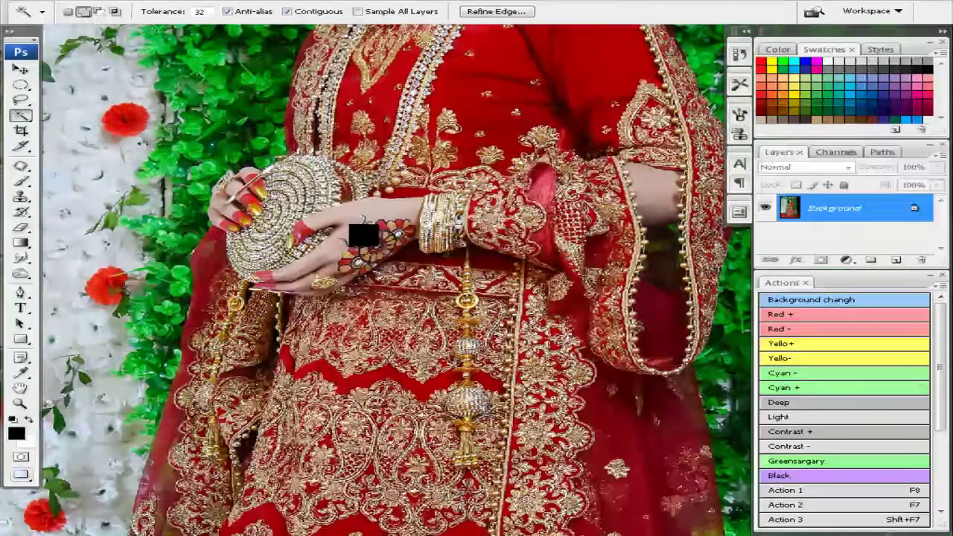
click(367, 224)
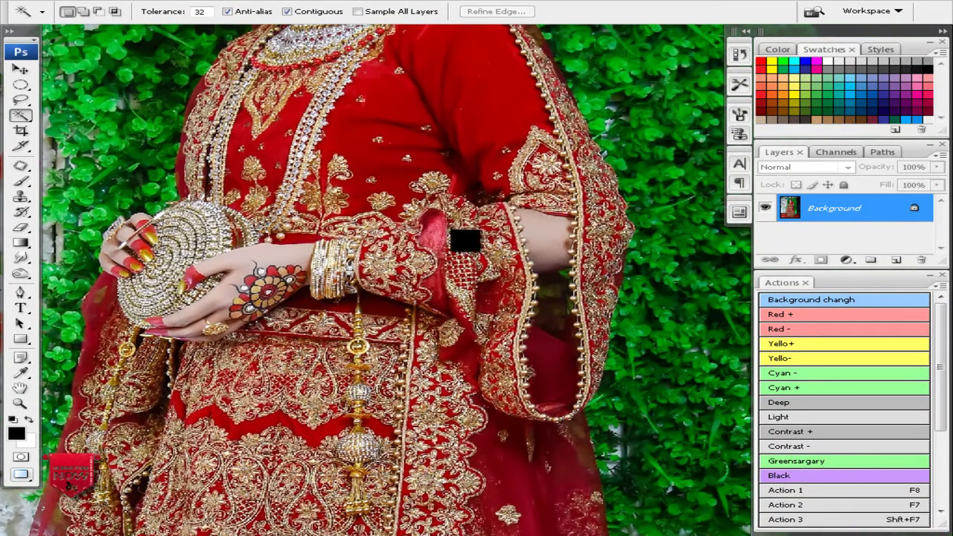
Step: Dodge at 20% midtone exposure, use the Sponge tool, then close _IRF0257.JPG
click(21, 273)
click(82, 273)
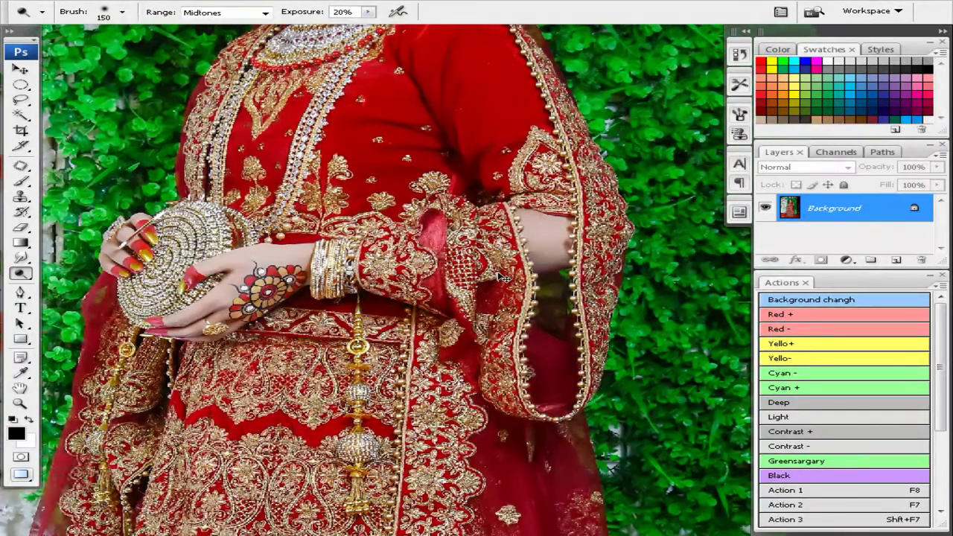
scroll(503, 278, down, 2)
scroll(504, 278, down, 3)
click(30, 274)
click(75, 301)
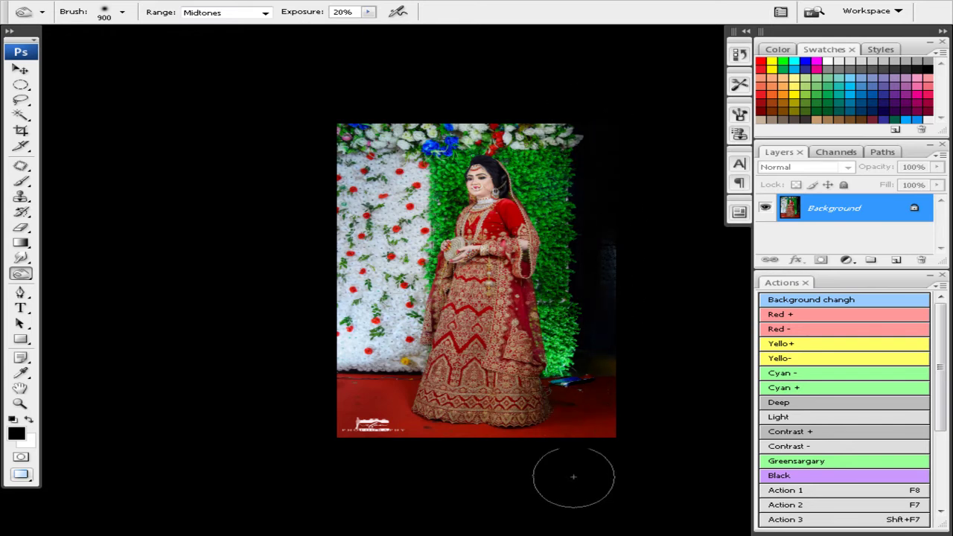
key(ctrl+alt+w)
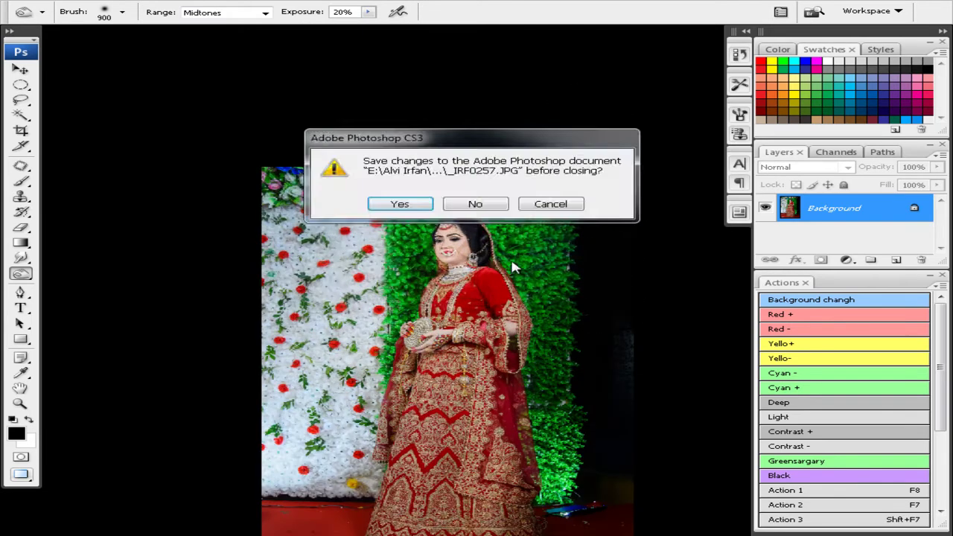
Step: Decline saving, crop the next bride photo, and zoom in toward her face
key(n)
key(c)
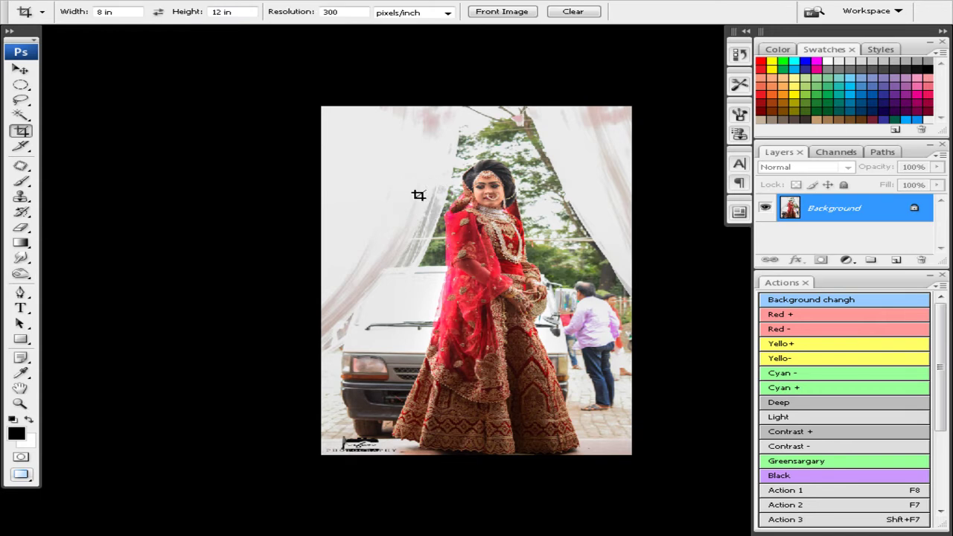
drag(255, 84, 538, 335)
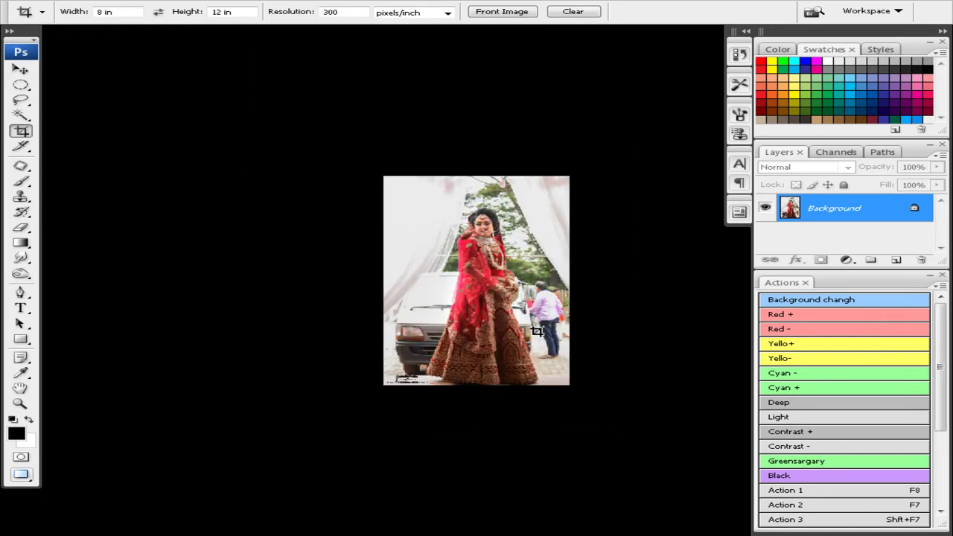
key(ctrl+equal)
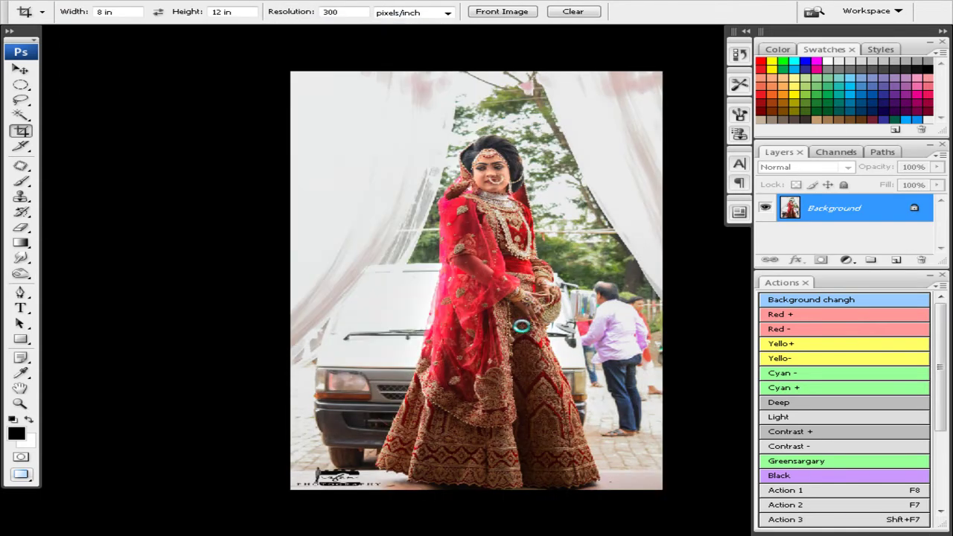
key(ctrl+equal)
key(ctrl+equal)
key(ctrl+equal)
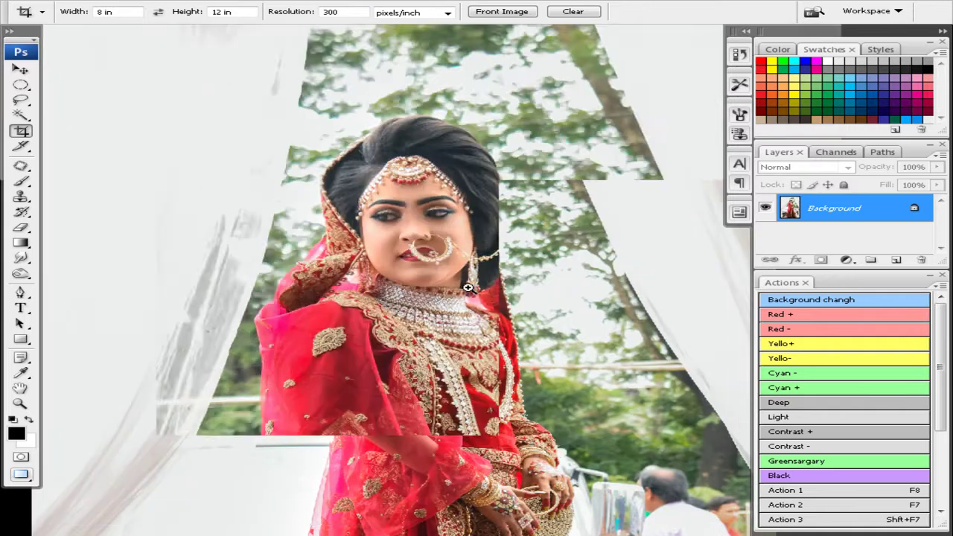
key(ctrl+equal)
Step: Magic Wand-select the bride's face skin and feather the selection
key(w)
shift+click(440, 254)
shift+click(428, 186)
key(ctrl+alt+d)
key(Return)
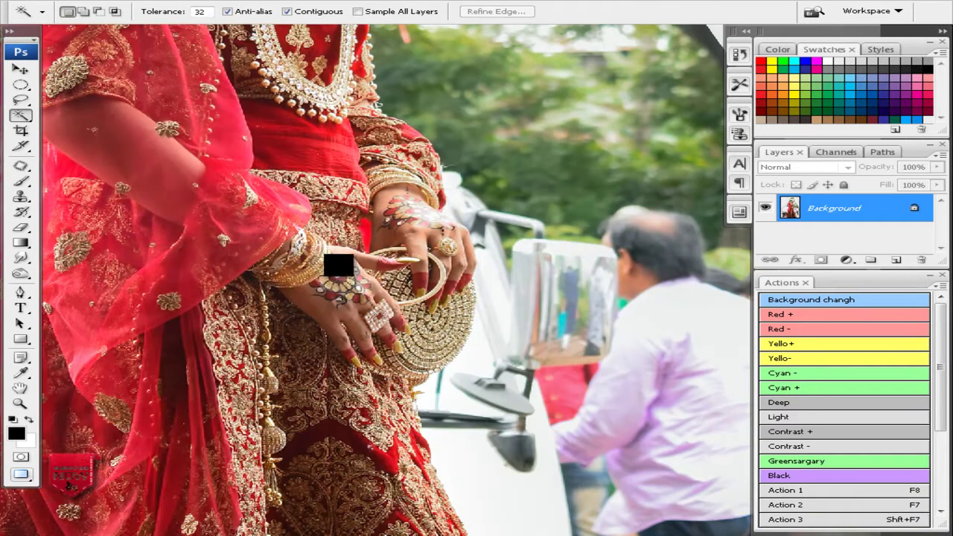
Step: Add the bride's hand and fingers to the skin selection and feather it
click(323, 304)
shift+click(327, 321)
shift+click(355, 320)
shift+click(368, 306)
shift+click(384, 308)
shift+click(419, 228)
shift+click(417, 218)
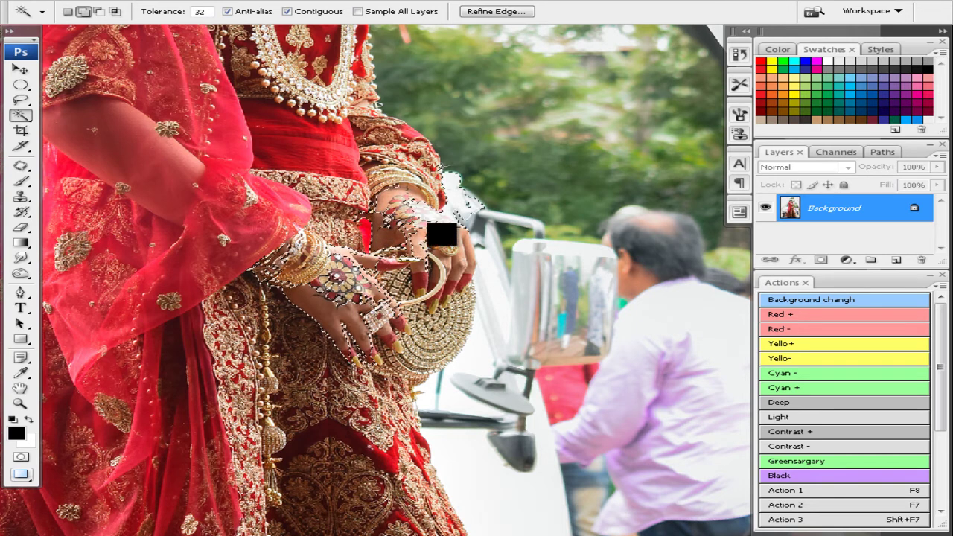
key(ctrl+alt+d)
key(Return)
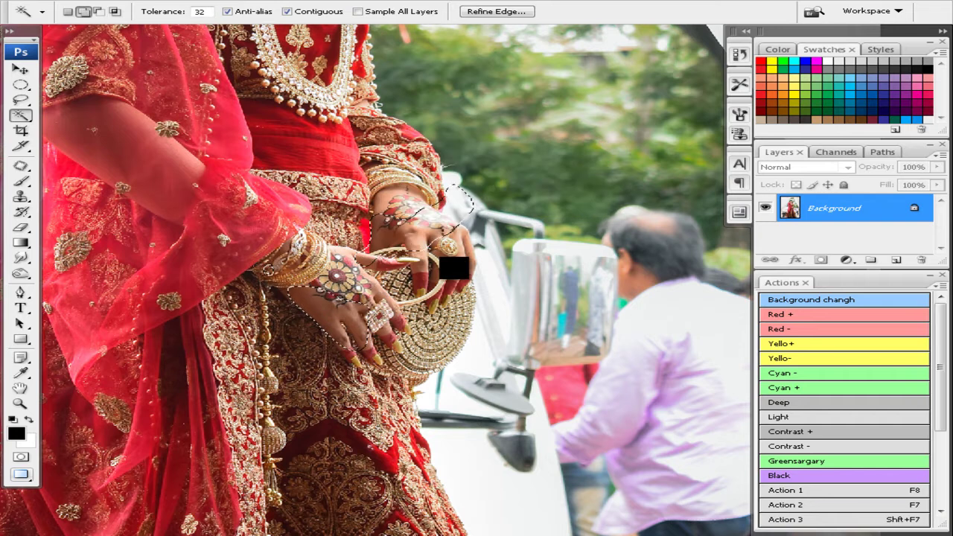
Step: Dodge the skin at 20% midtone exposure while panning over the bride
scroll(446, 268, down, 1)
scroll(432, 291, down, 1)
scroll(416, 311, down, 1)
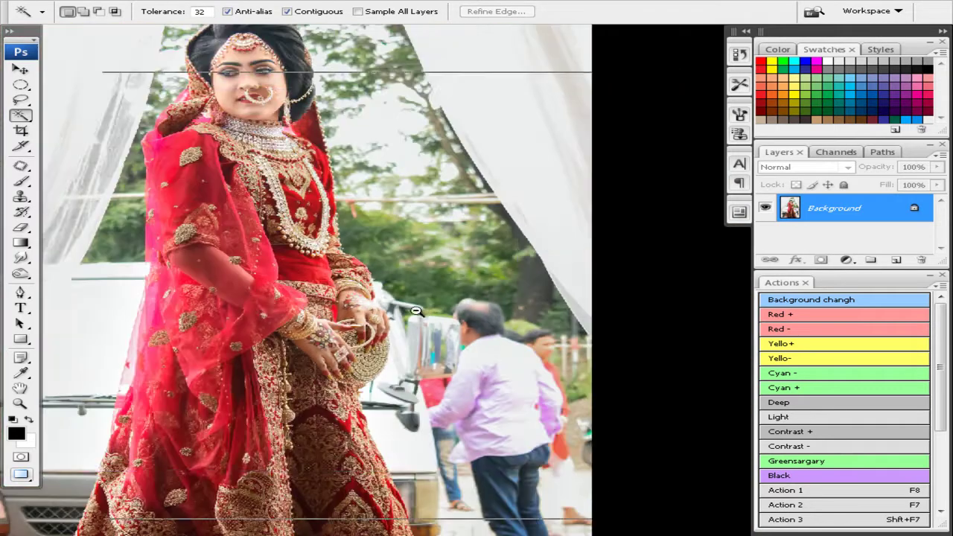
key(o)
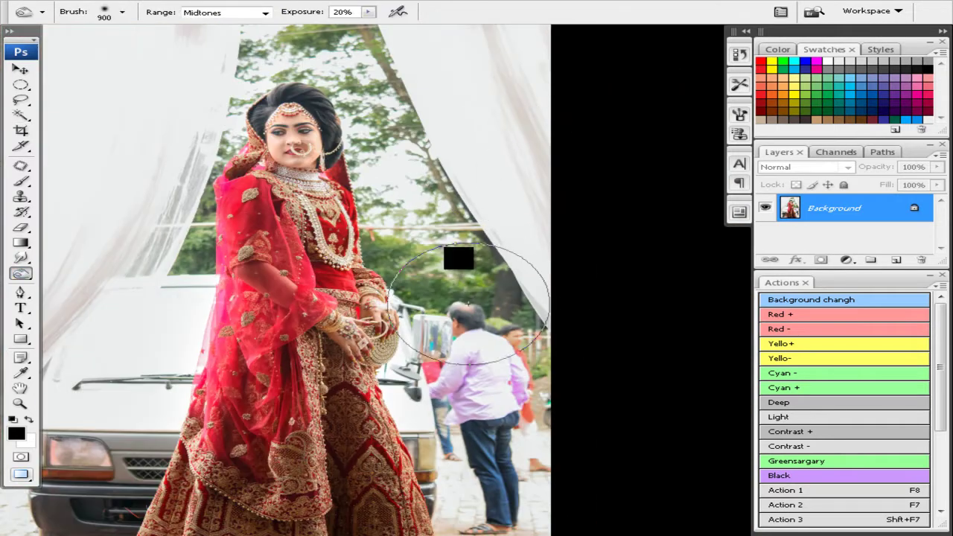
drag(521, 211, 549, 321)
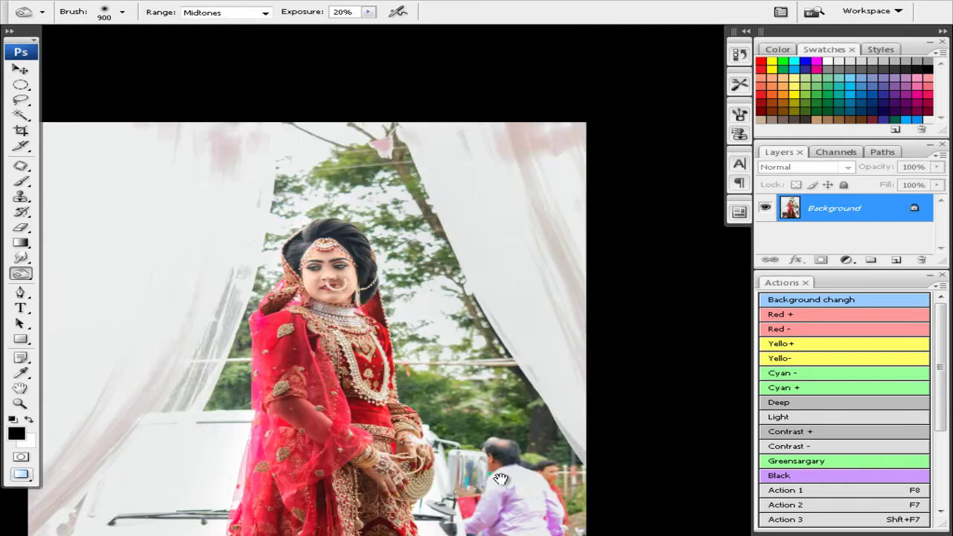
drag(195, 372, 298, 266)
drag(292, 495, 326, 402)
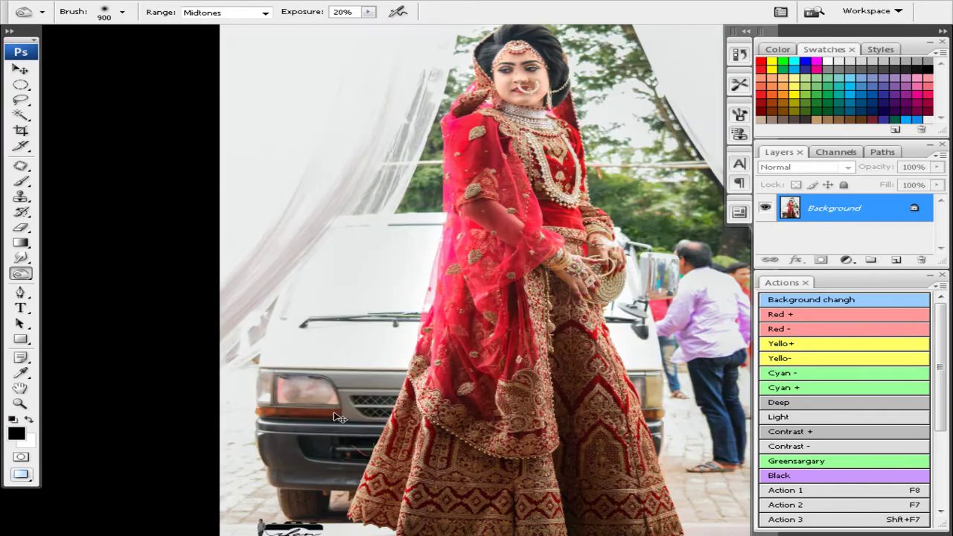
Step: Zoom out and close the remaining bride photos, answering the save prompts
key(ctrl+minus)
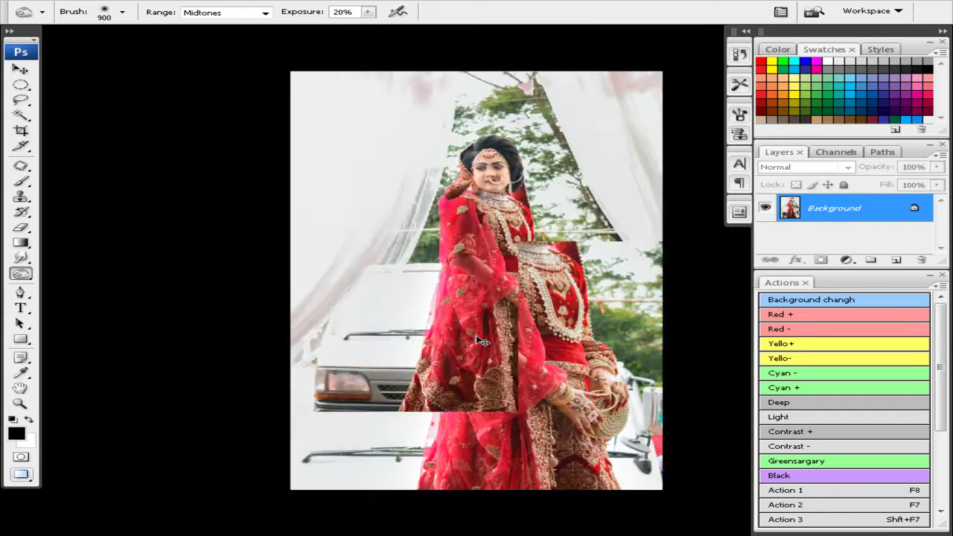
key(ctrl+w)
key(n)
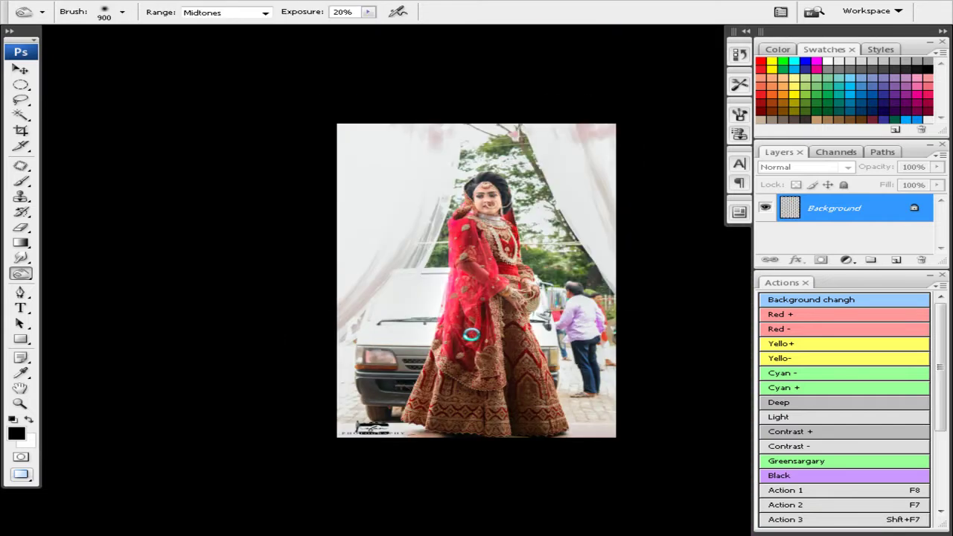
key(ctrl+w)
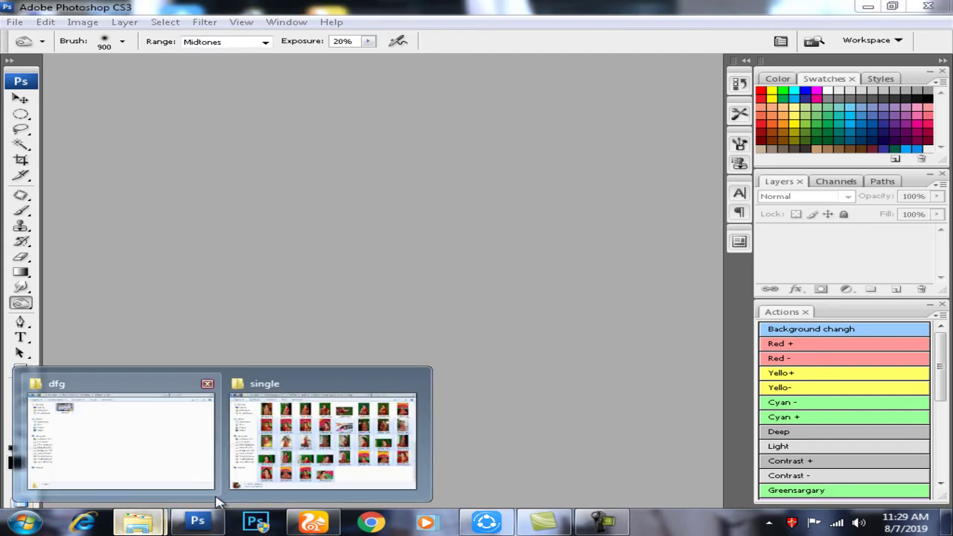
Step: Select photos _6104013 through _6104266 in the single folder and drag all 32 into Photoshop
mouse_move(139, 521)
click(332, 454)
scroll(481, 404, up, 3)
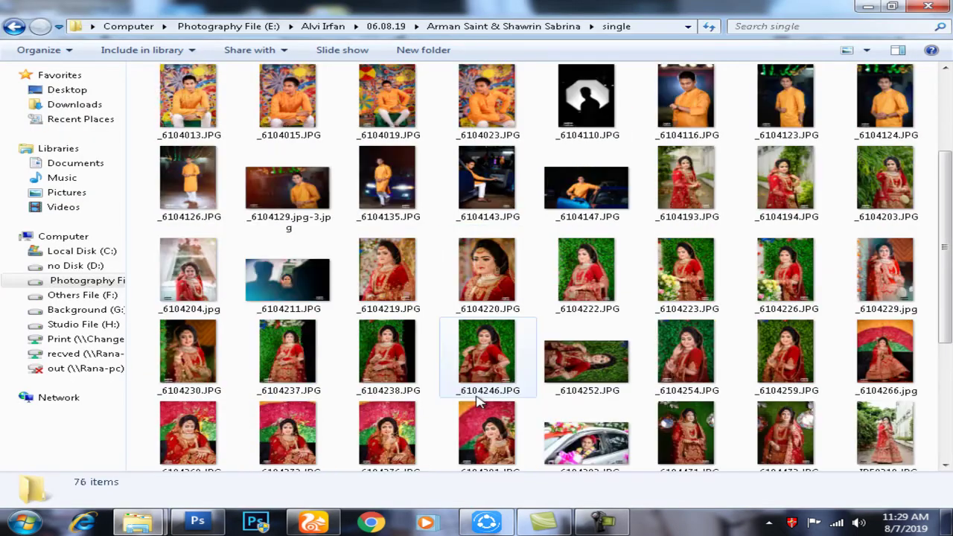
click(856, 380)
shift+click(216, 138)
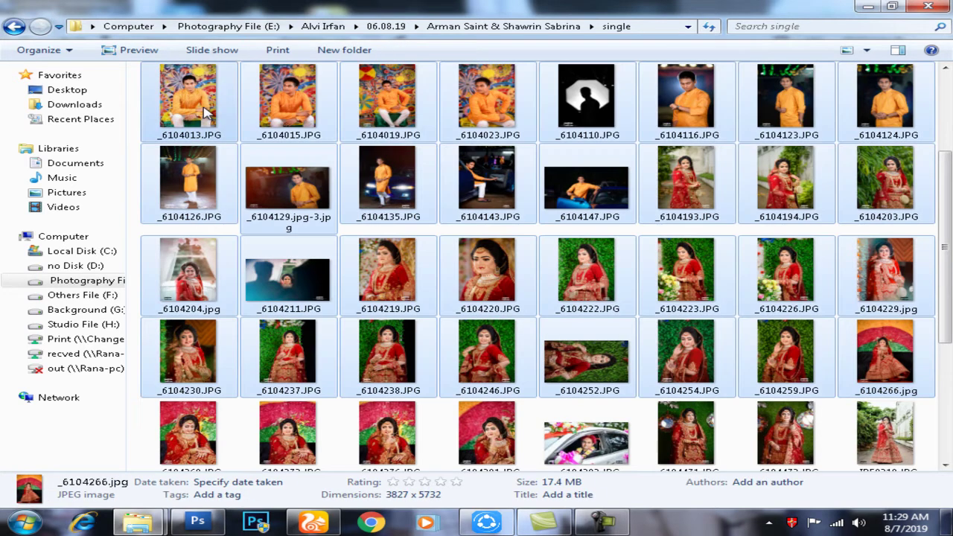
drag(361, 309, 379, 238)
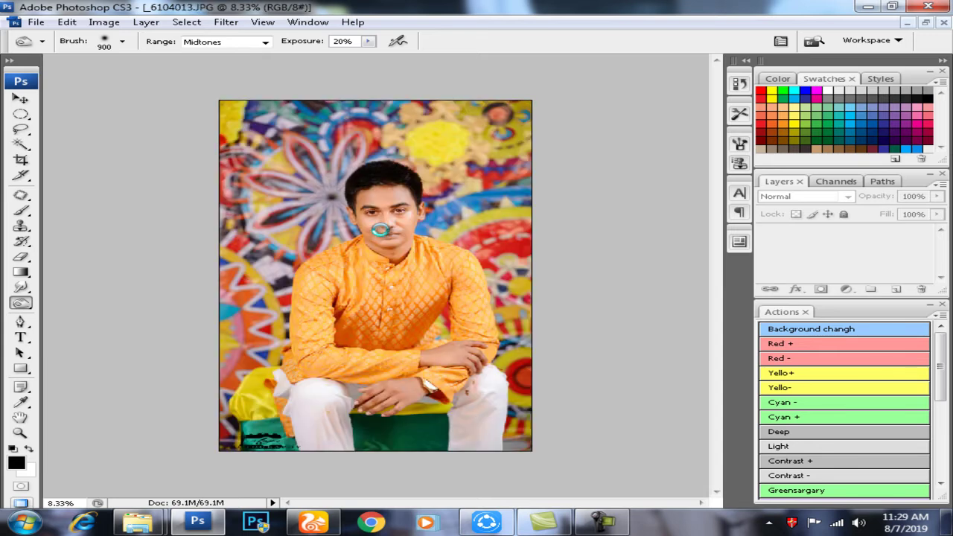
Step: Cycle through the open groom photos until the bride photo _6104193.JPG is in front
key(ctrl+Tab)
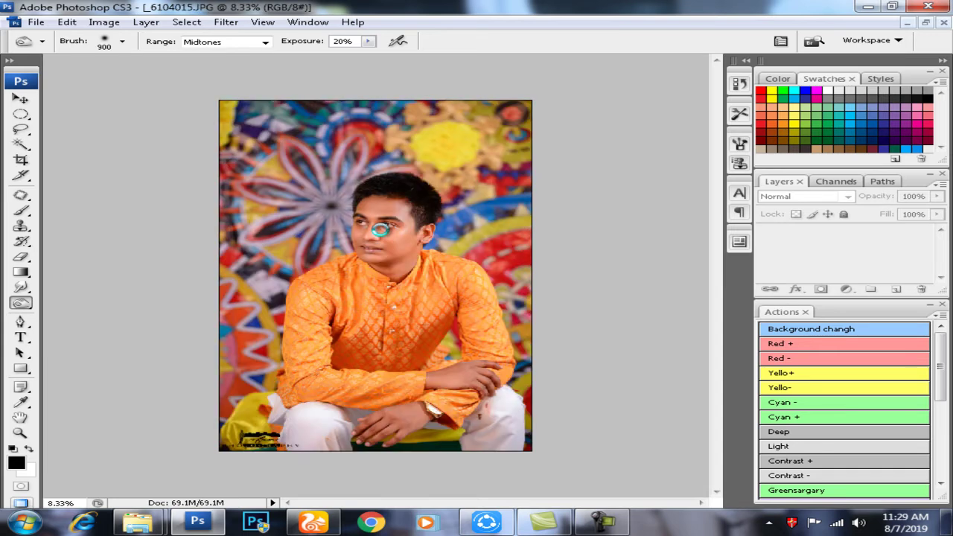
key(ctrl+Tab)
key(ctrl+Tab)
key(ctrl+Tab)
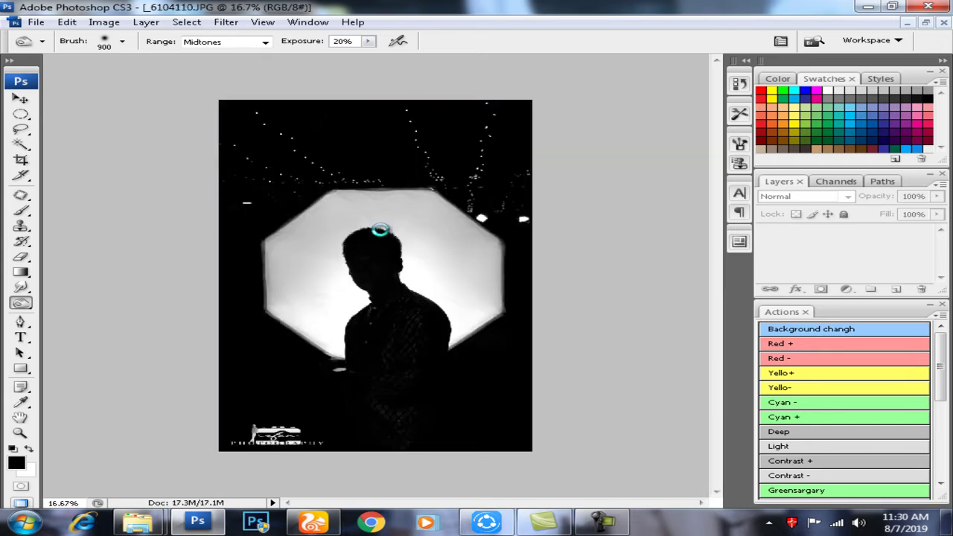
key(ctrl+Tab)
key(ctrl+Tab)
key(ctrl+Tab)
key(ctrl+Tab)
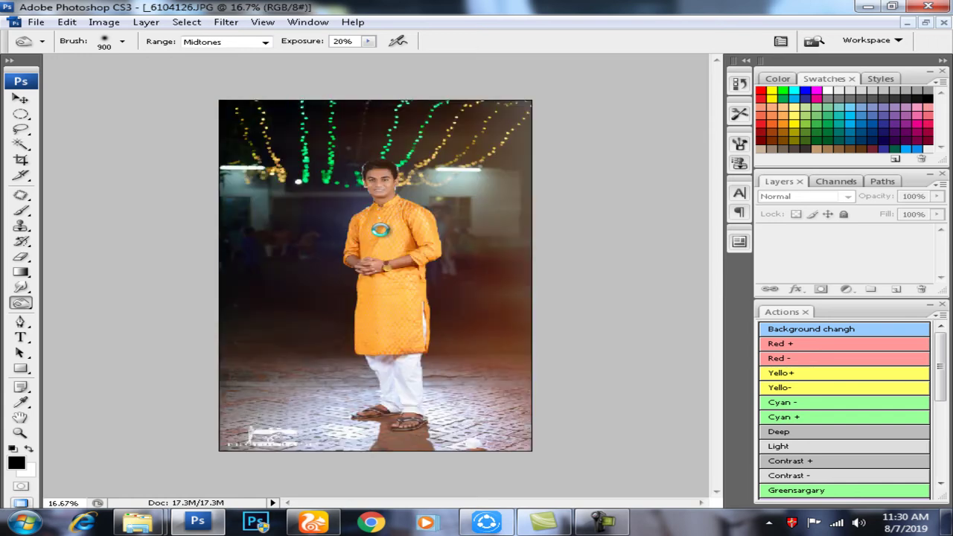
key(ctrl+Tab)
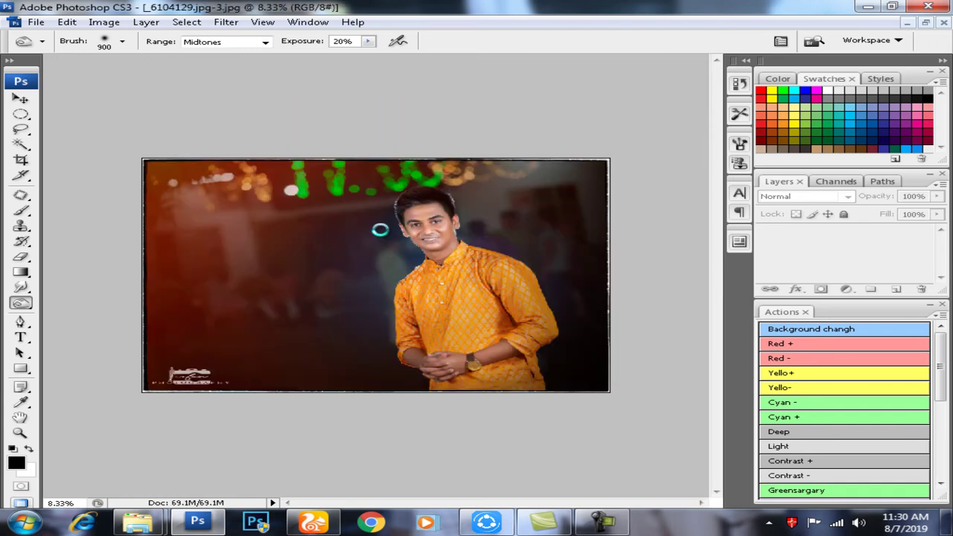
key(ctrl+Tab)
key(ctrl+Tab)
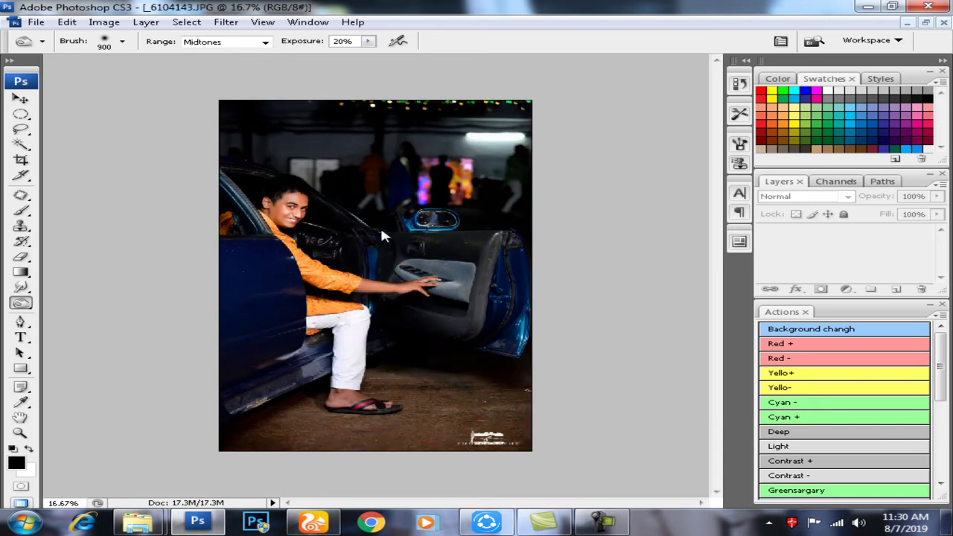
key(ctrl+Tab)
key(ctrl+Tab)
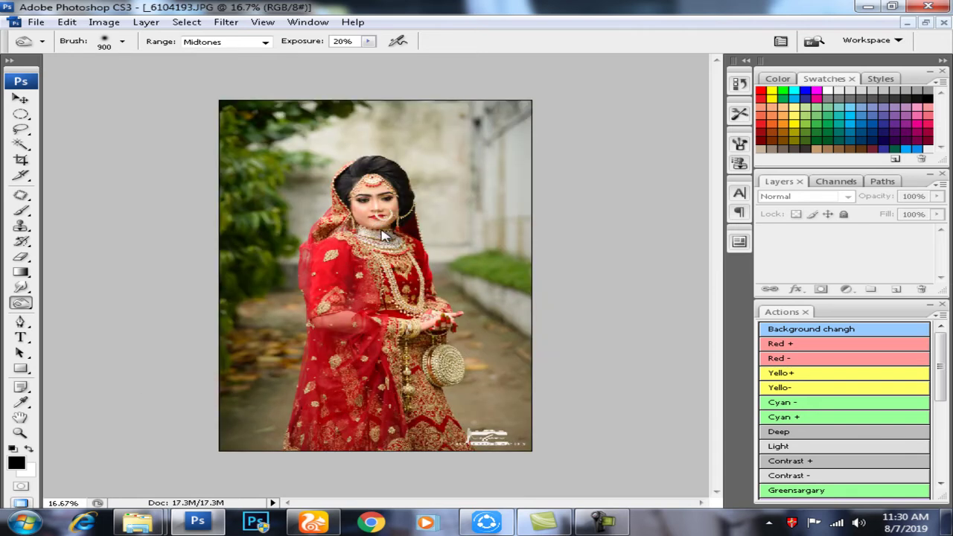
key(ctrl+Tab)
key(ctrl+Tab)
key(ctrl+Tab)
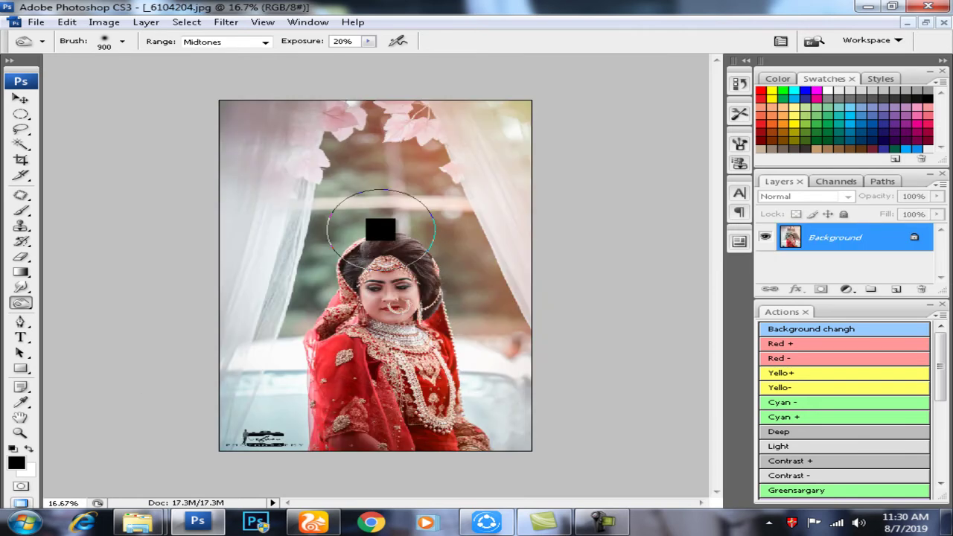
Step: Enter the 8×12 in crop and Magic Wand-select the skin of the bride's face
key(c)
key(ctrl+minus)
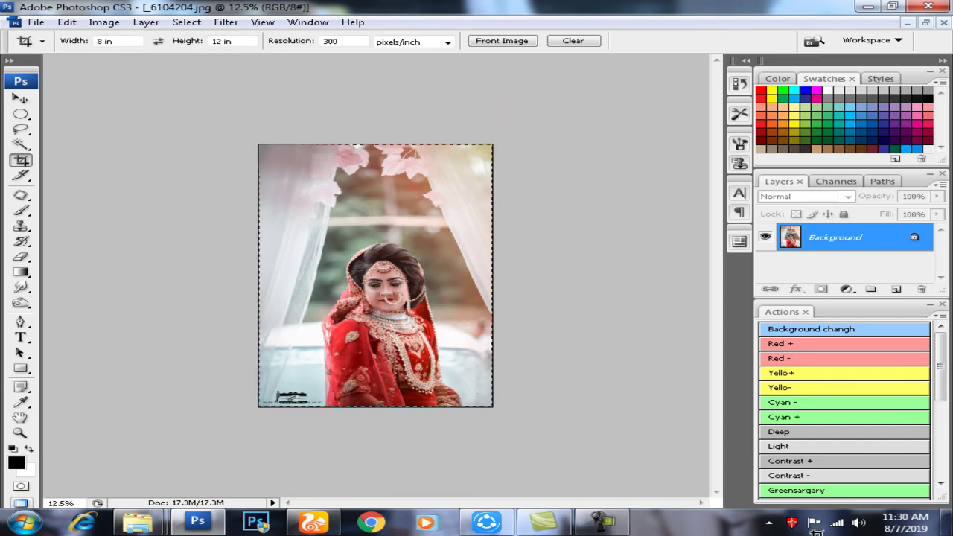
key(ctrl+plus)
key(ctrl+plus)
key(ctrl+plus)
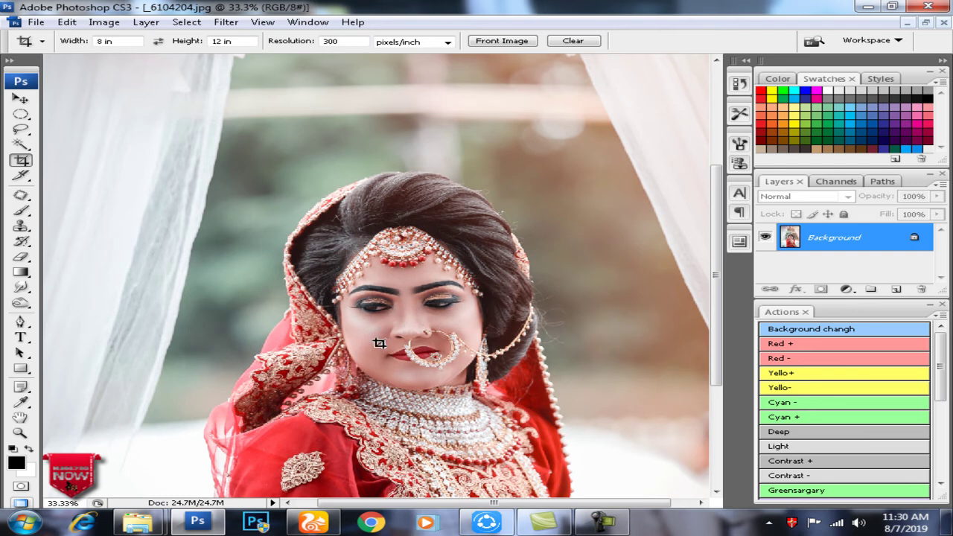
key(w)
click(384, 356)
shift+click(382, 320)
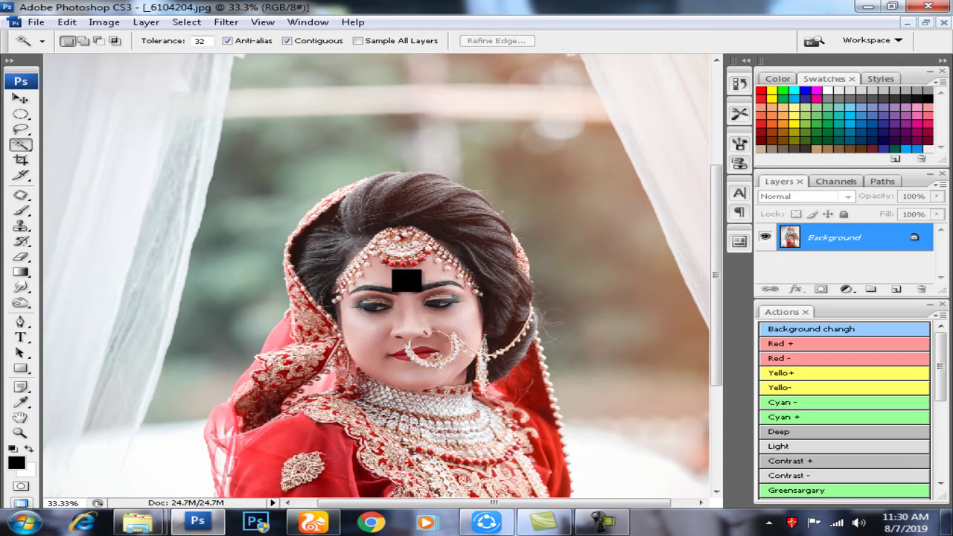
Step: Feather the face selection by 20 px, warm it with Color Balance, and save as JPEG
key(ctrl+alt+d)
key(Return)
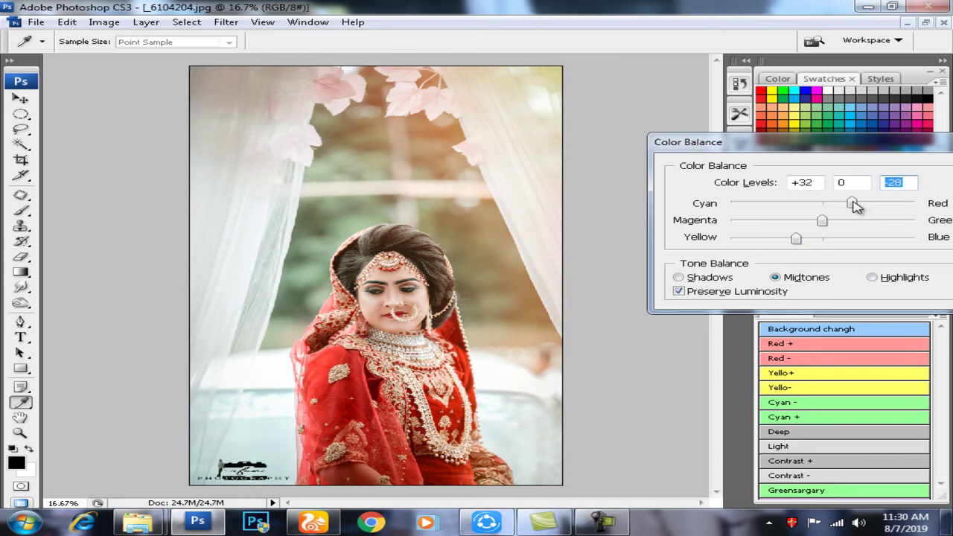
click(281, 182)
key(ctrl+minus)
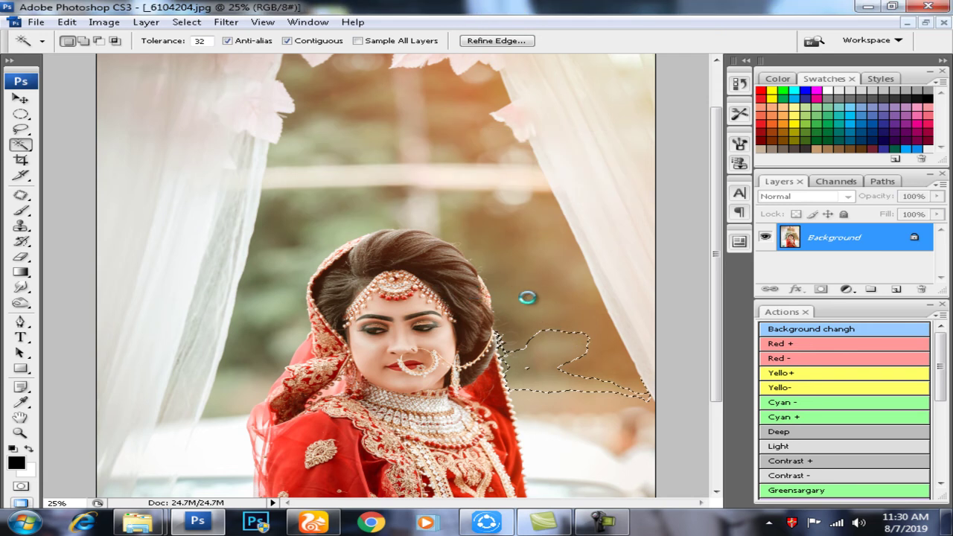
key(Return)
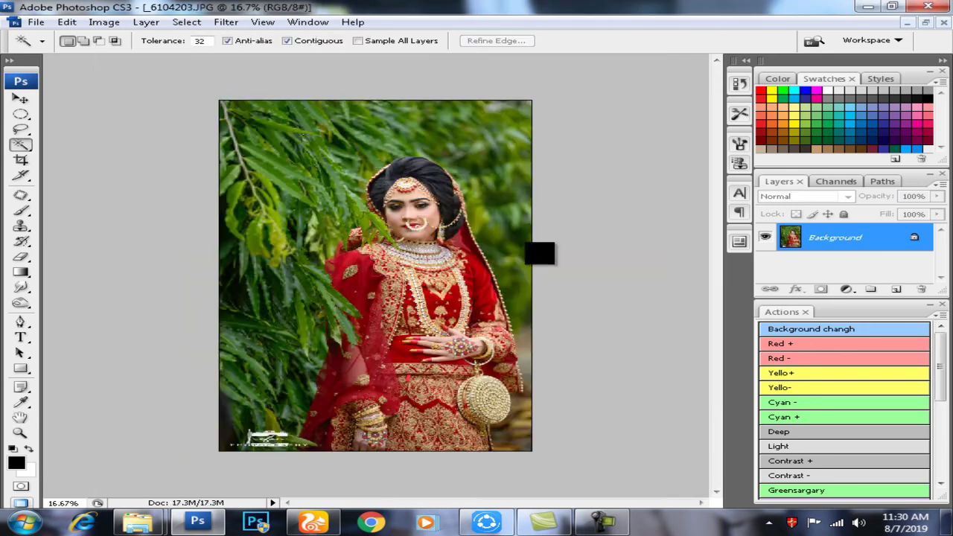
Step: Bring up _6104203.JPG and select and feather the bride's mouth and chin area
key(c)
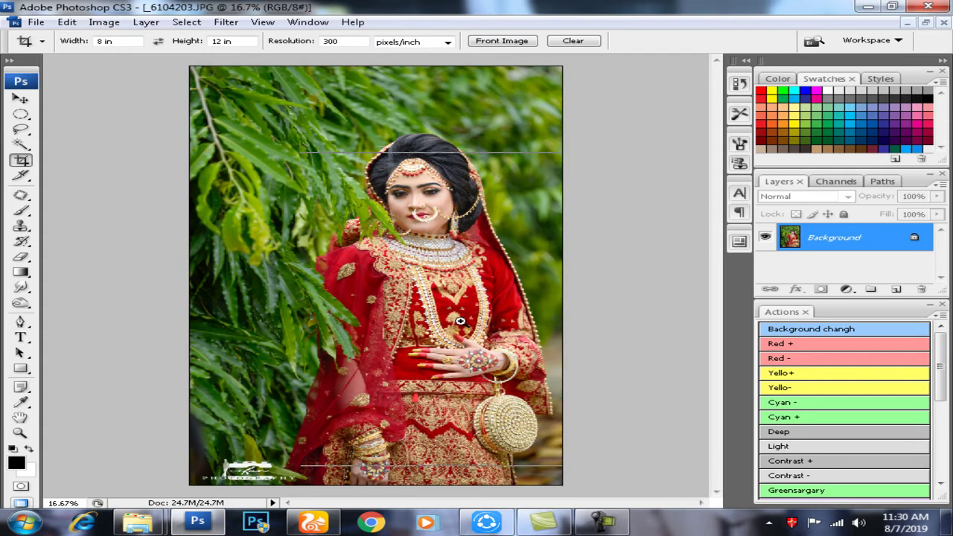
key(ctrl+plus)
key(ctrl+plus)
key(ctrl+plus)
key(w)
drag(361, 305, 347, 283)
key(ctrl+alt+d)
key(Return)
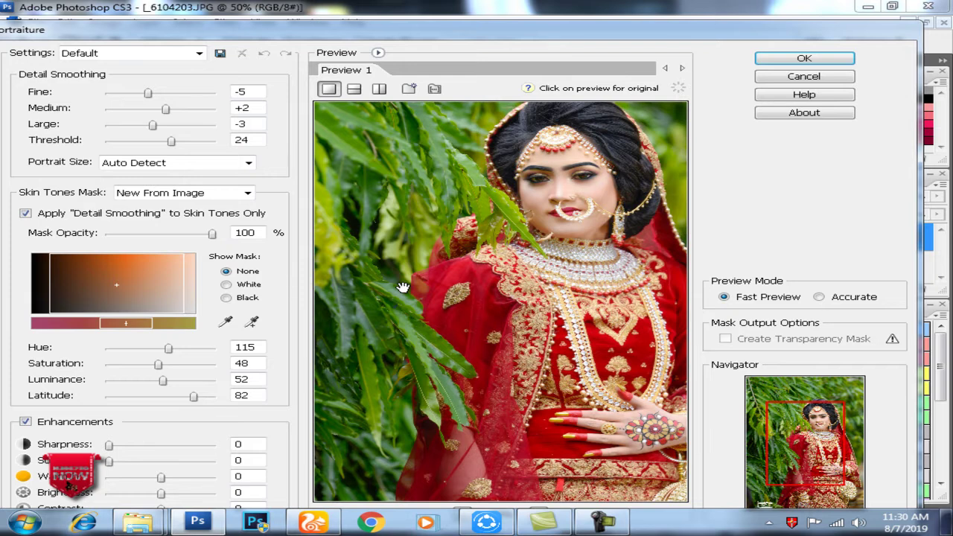
Step: Apply Portraiture skin smoothing to the feathered face selection
scroll(454, 298, up, 2)
scroll(513, 372, up, 2)
scroll(566, 410, up, 2)
key(Return)
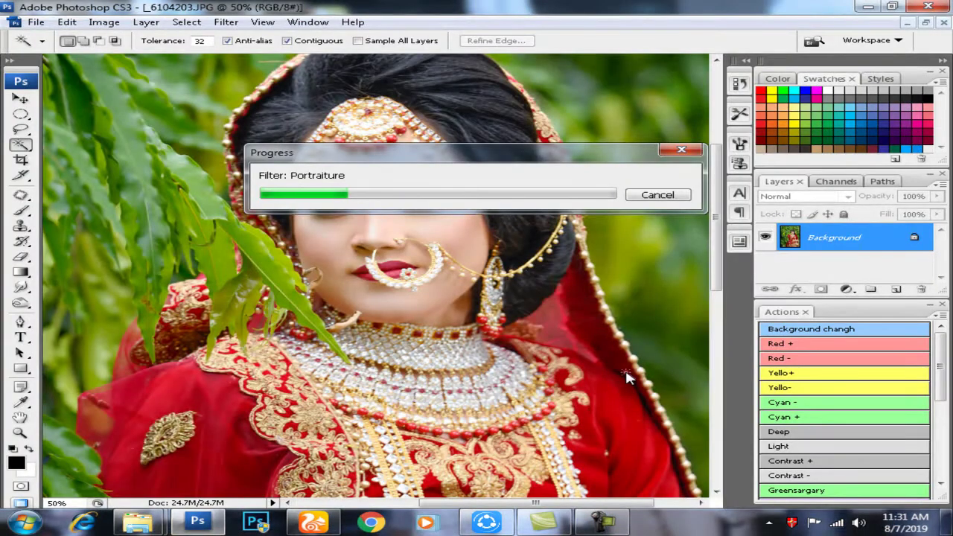
click(588, 513)
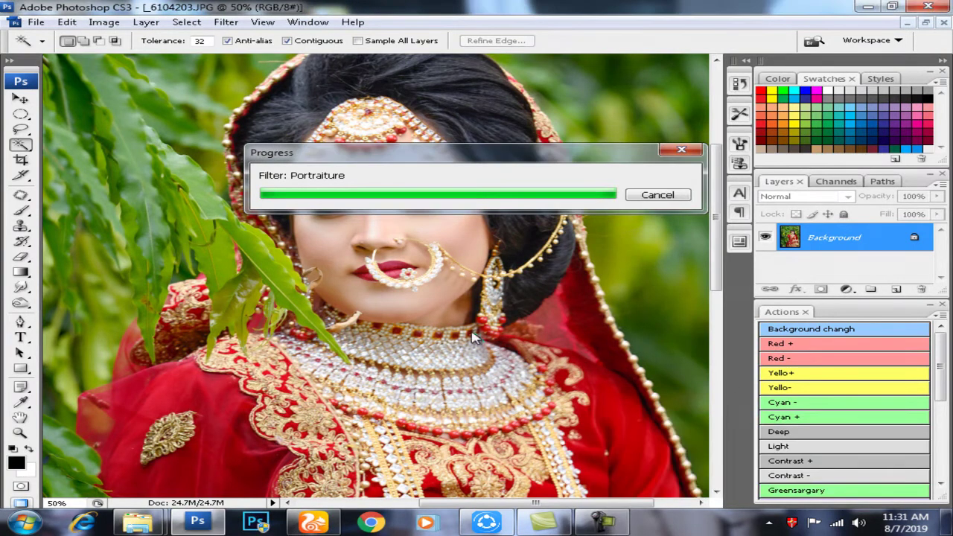
Step: Pick the Dodge tool and review the whole portrait in another screen mode
key(ctrl+minus)
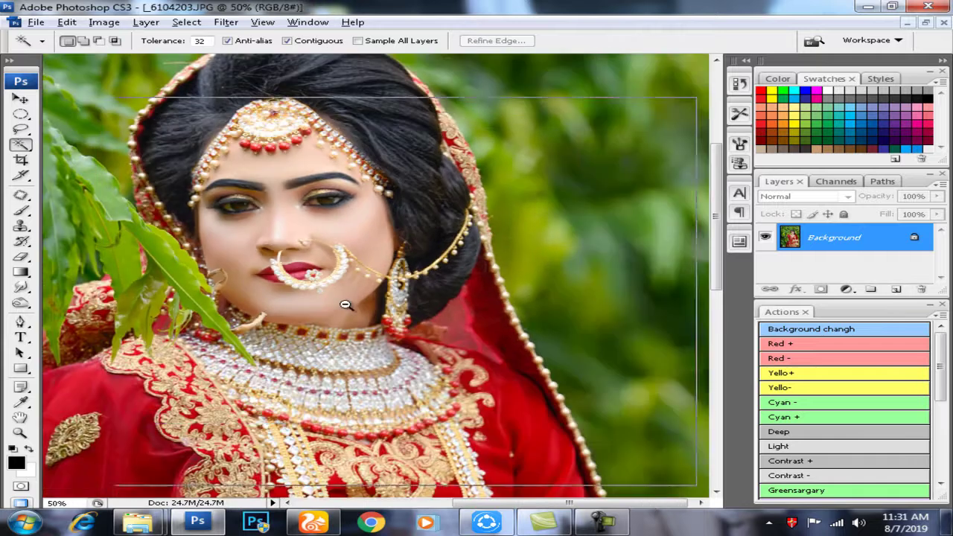
click(21, 303)
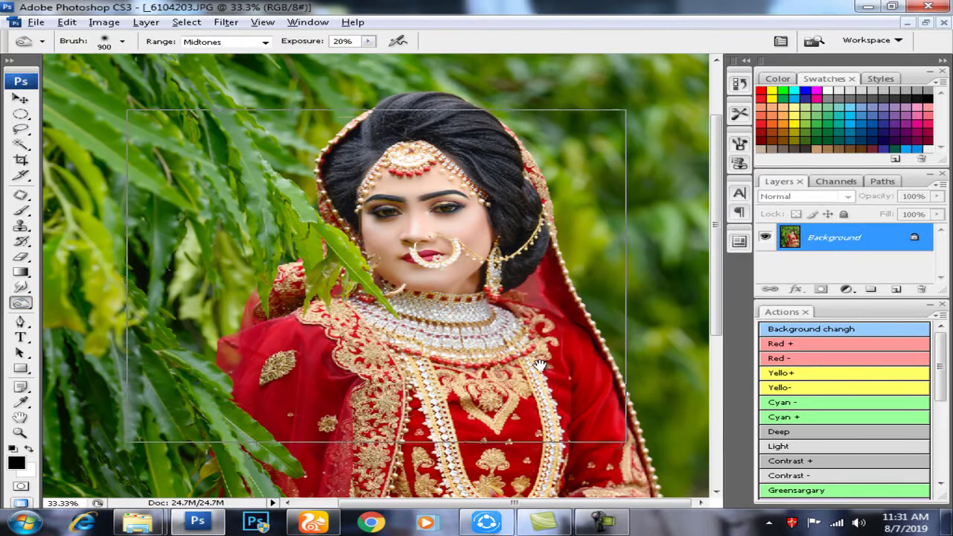
key(ctrl+minus)
key(f)
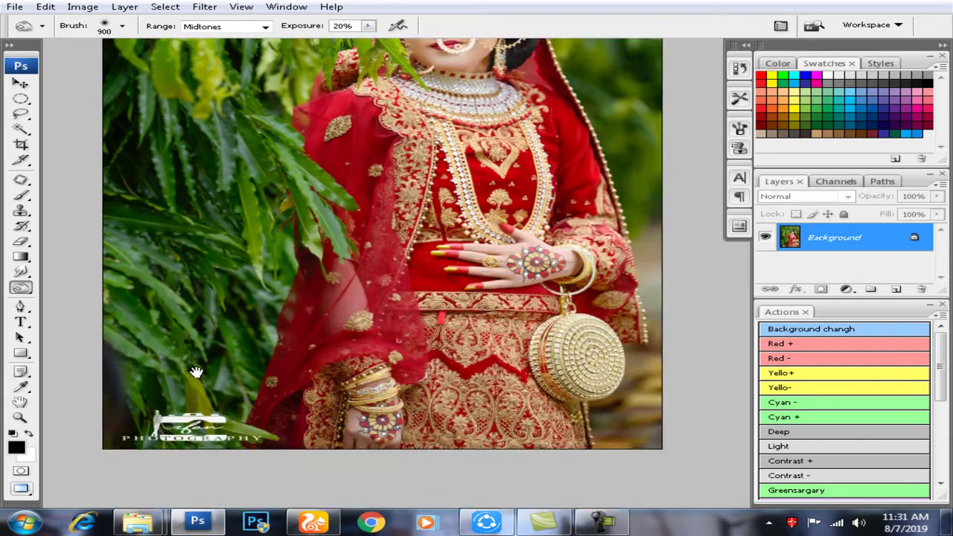
drag(211, 416, 305, 273)
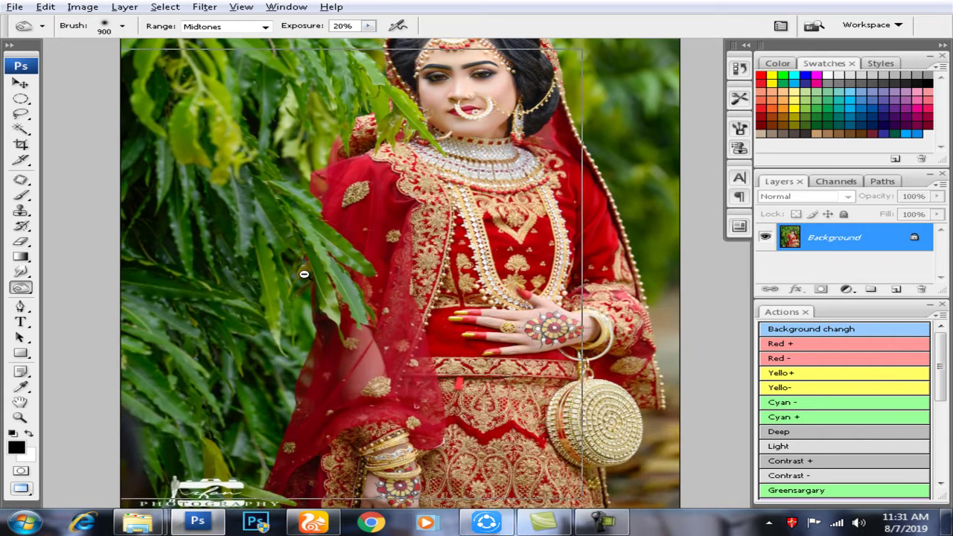
key(ctrl+minus)
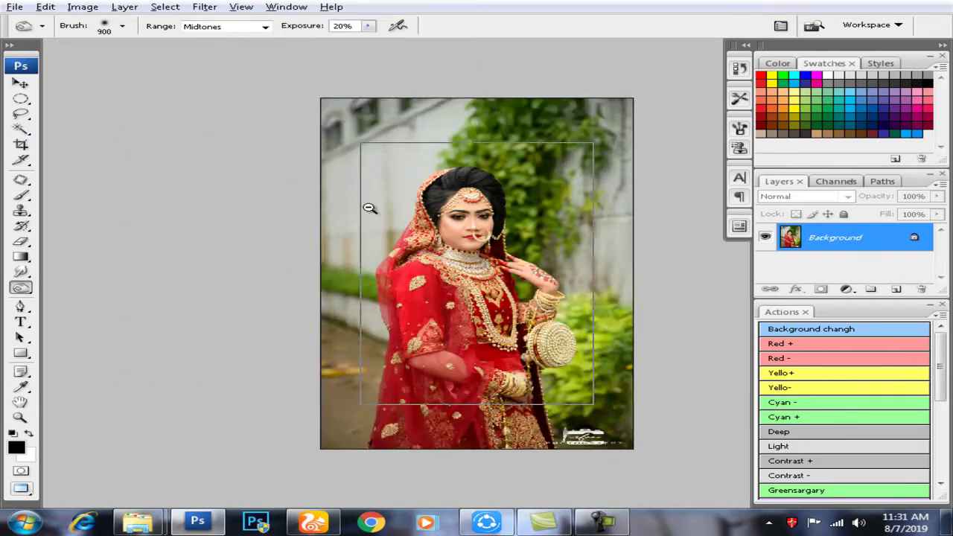
Step: Bring up the white-wall bride with the 8×12 in crop and zoom toward her face
key(c)
key(ctrl+minus)
key(ctrl+plus)
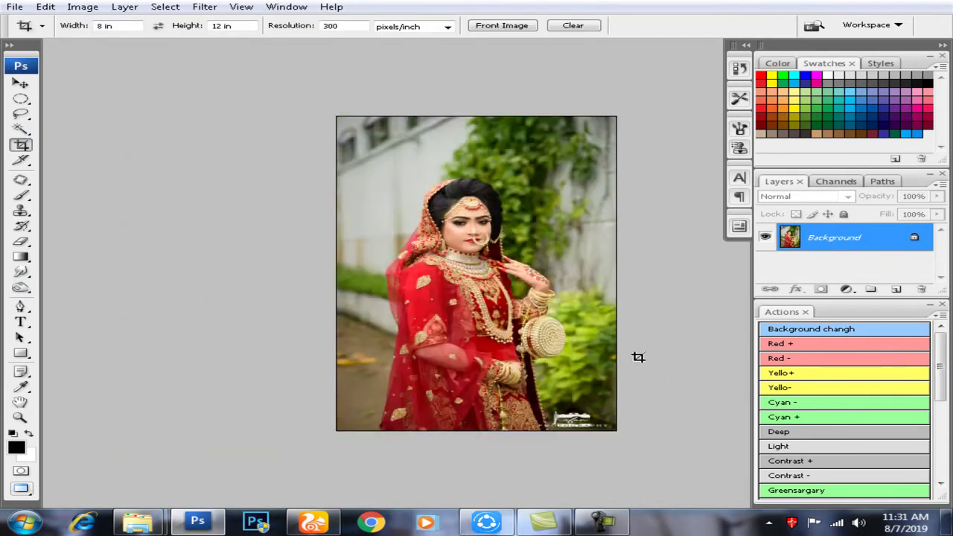
key(ctrl+plus)
key(alt+i)
key(Escape)
key(ctrl+plus)
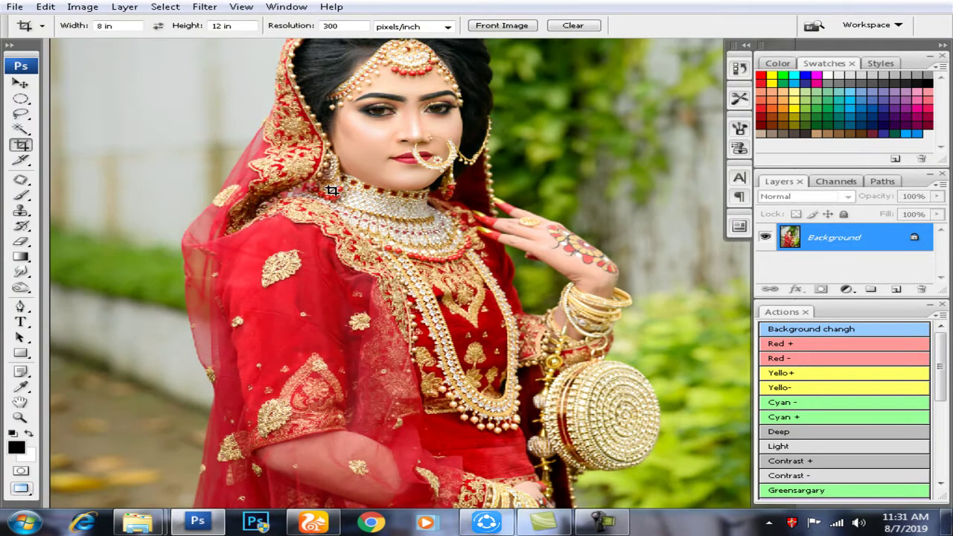
Step: Magic Wand-select the cheek skin, check Levels without changes, then deselect
key(ctrl+plus)
key(ctrl+plus)
key(w)
click(402, 225)
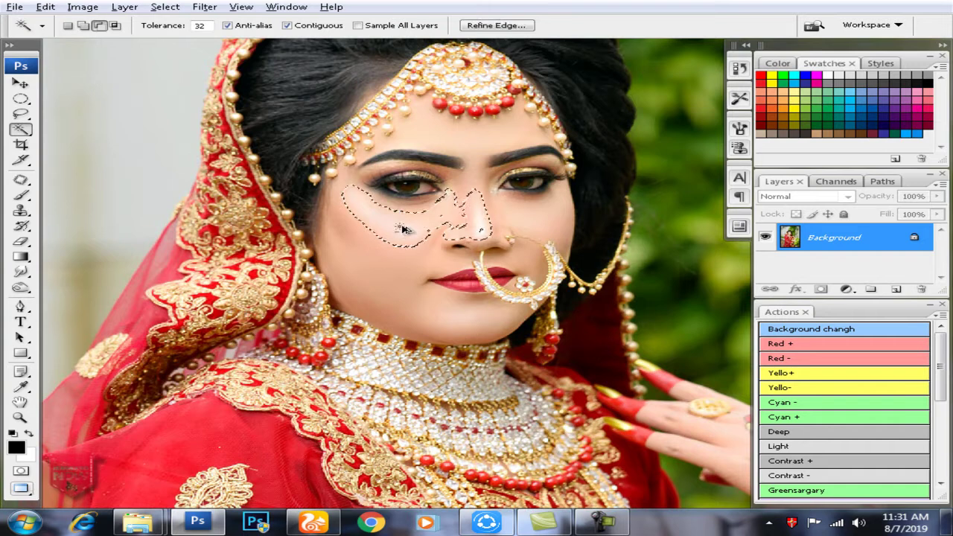
key(ctrl+l)
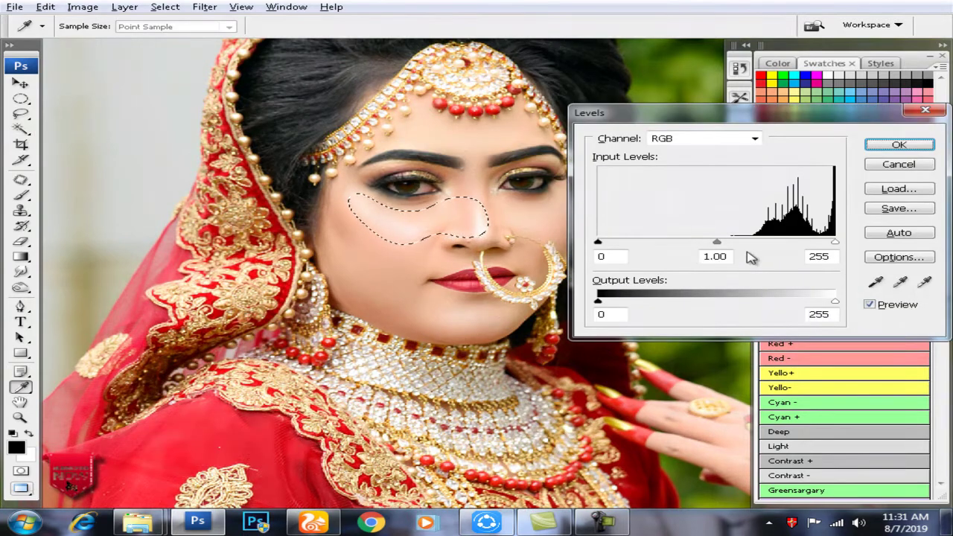
key(Escape)
key(ctrl+d)
Step: Smooth the bride's facial skin with the Smudge tool at 3%, then bring up the garden-path bride
key(ctrl+plus)
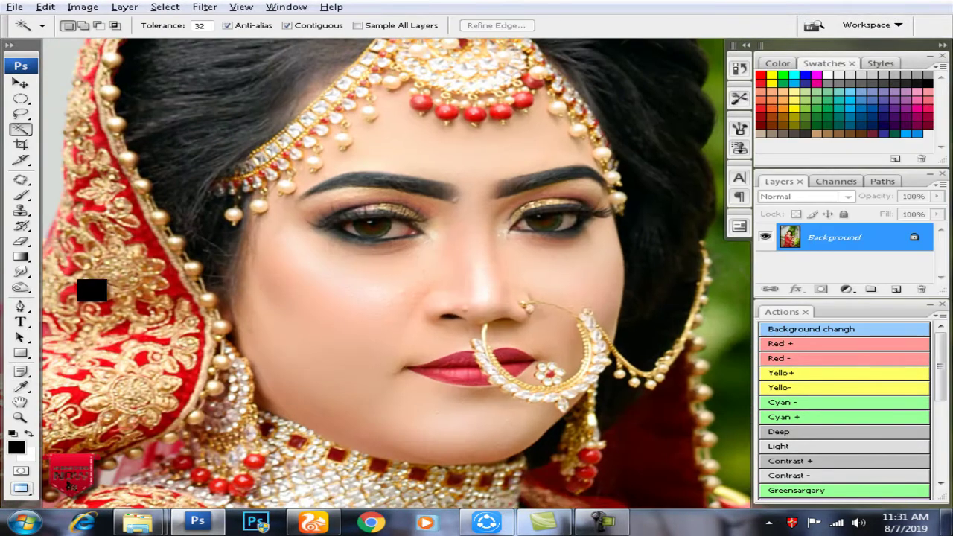
click(21, 272)
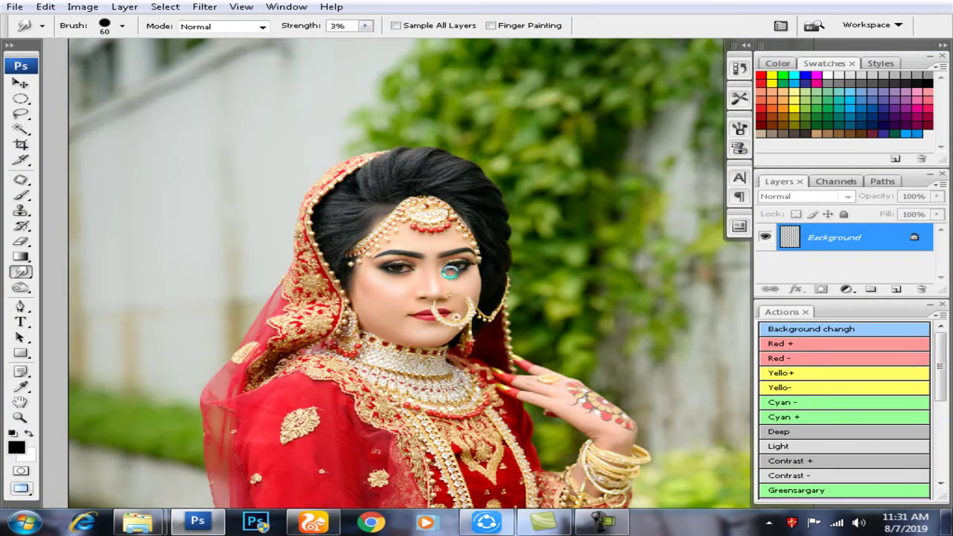
key(c)
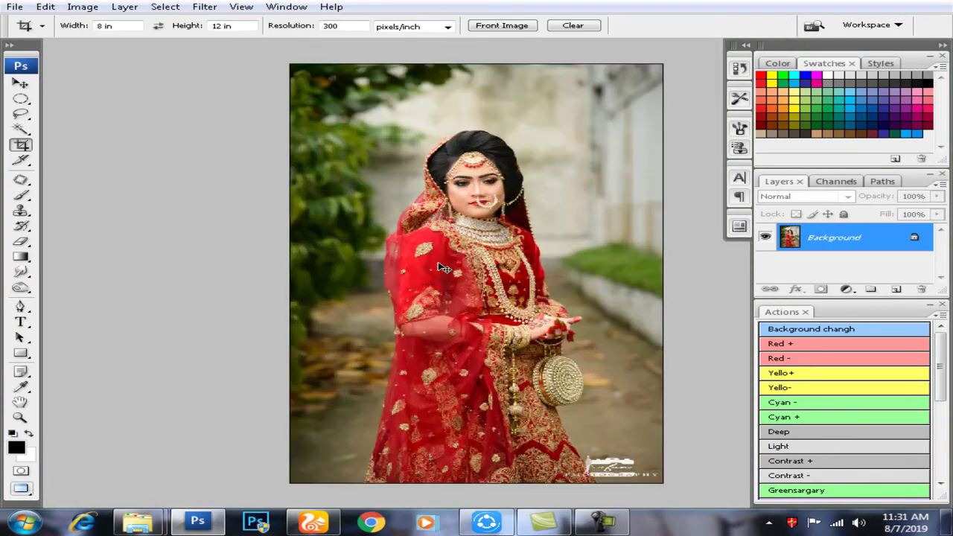
Step: Crop the garden-path bride to 8×12 in, feather the skin selection 2 px, and pick Dodge
drag(292, 66, 660, 483)
key(Return)
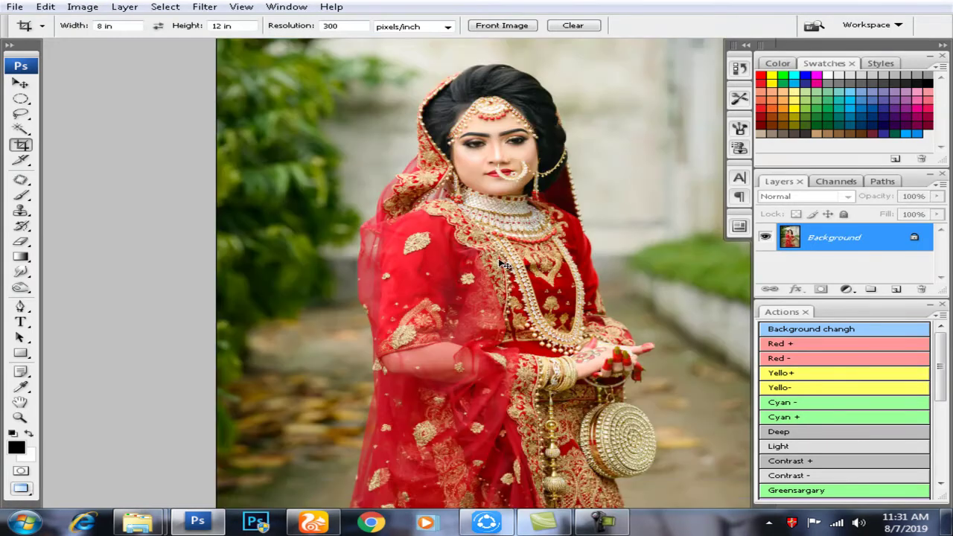
key(w)
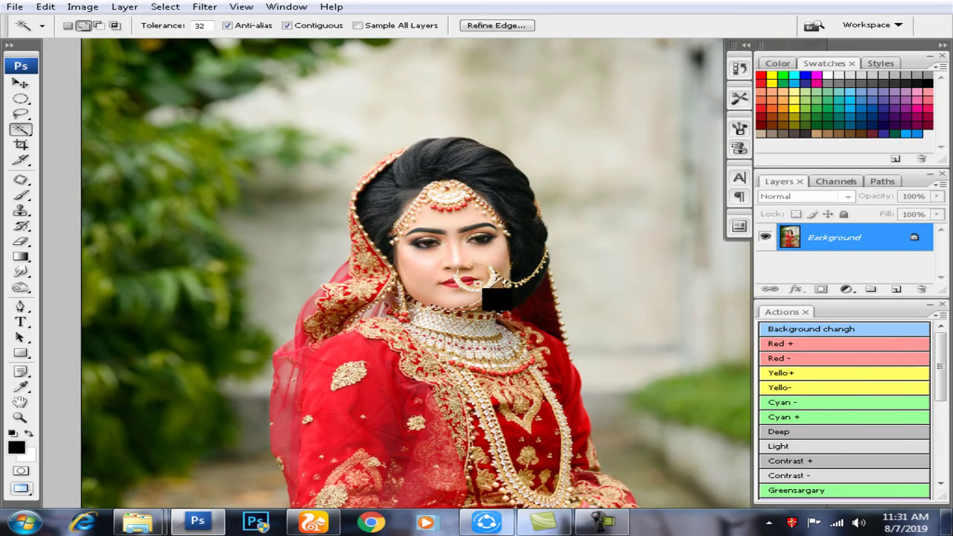
key(ctrl+alt+d)
key(Return)
key(ctrl+d)
key(ctrl+minus)
key(ctrl+minus)
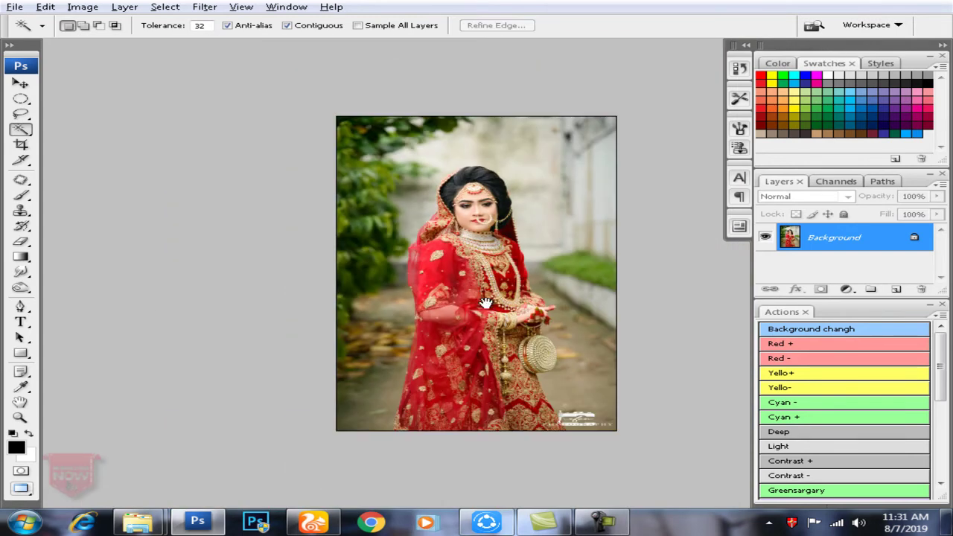
click(20, 288)
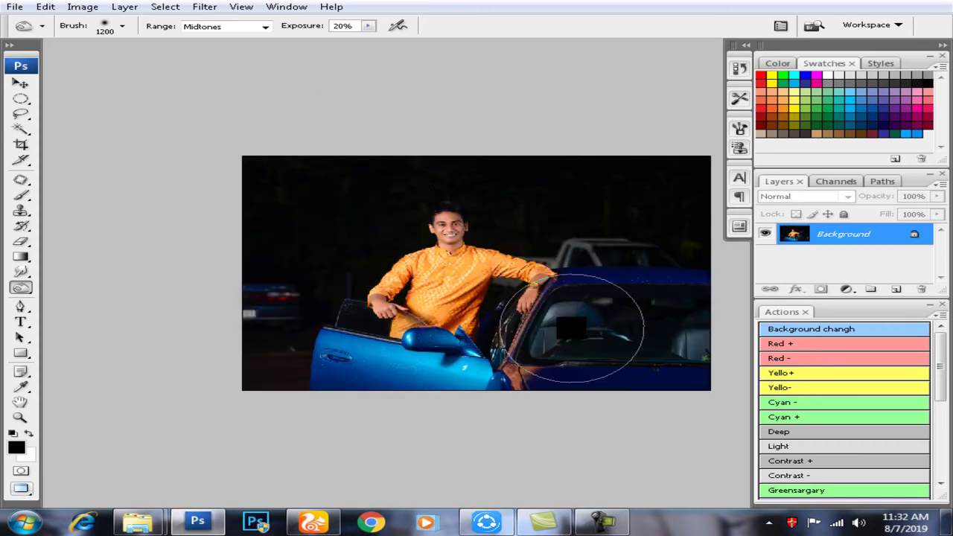
Step: Swap the crop dimensions to 12×8 in landscape for the blue-car photo
key(c)
click(159, 26)
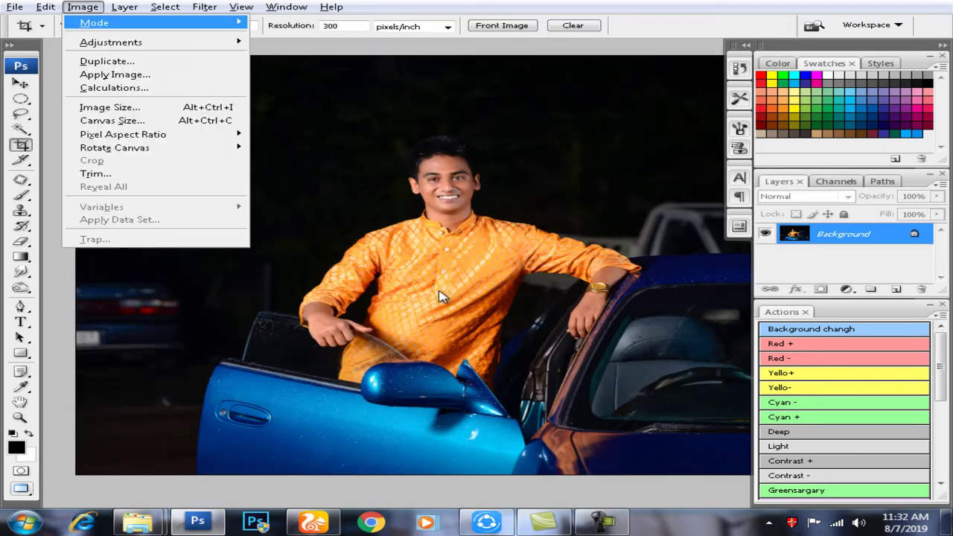
click(439, 296)
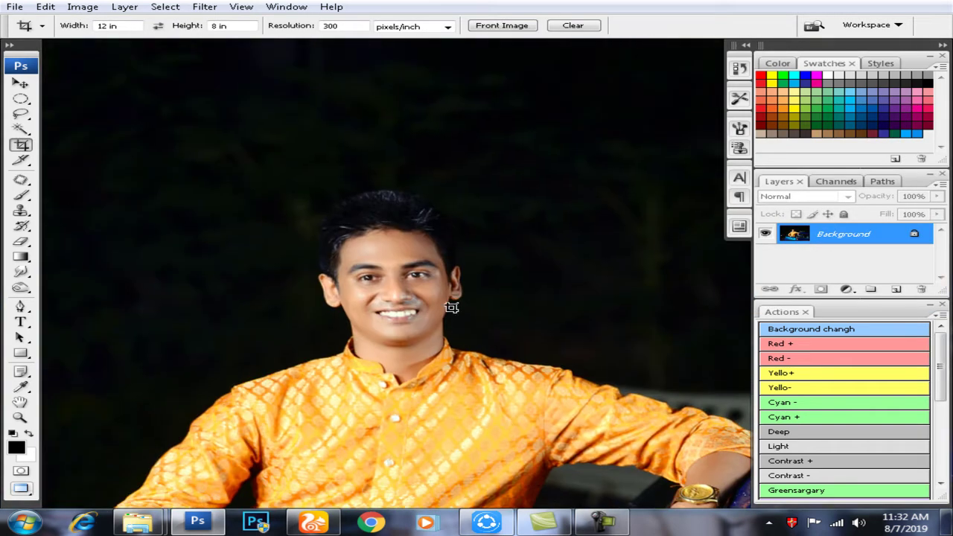
Step: Outline and feather the face, fill with the foreground colour, then set an 8×12 in crop for the next photo
key(w)
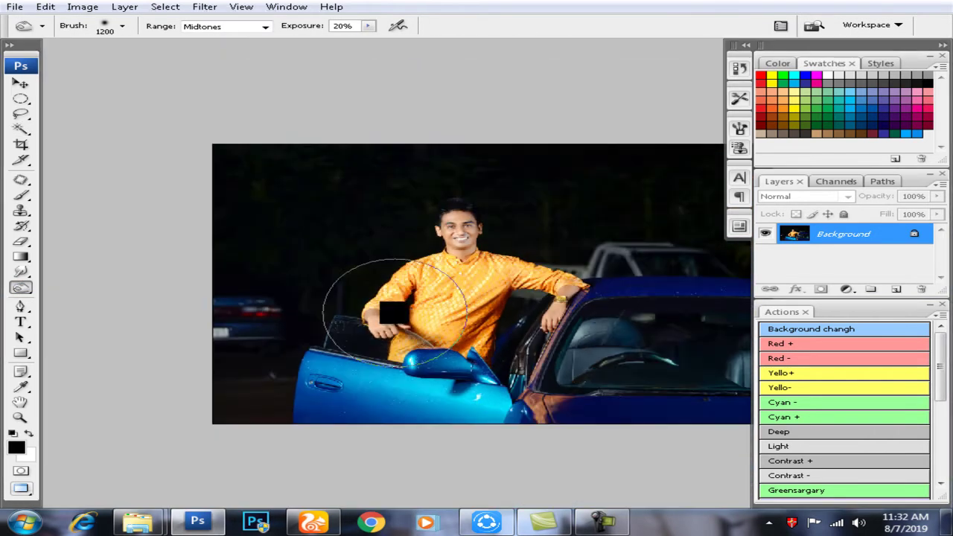
drag(296, 339, 216, 393)
key(ctrl+alt+d)
key(Return)
key(alt+BackSpace)
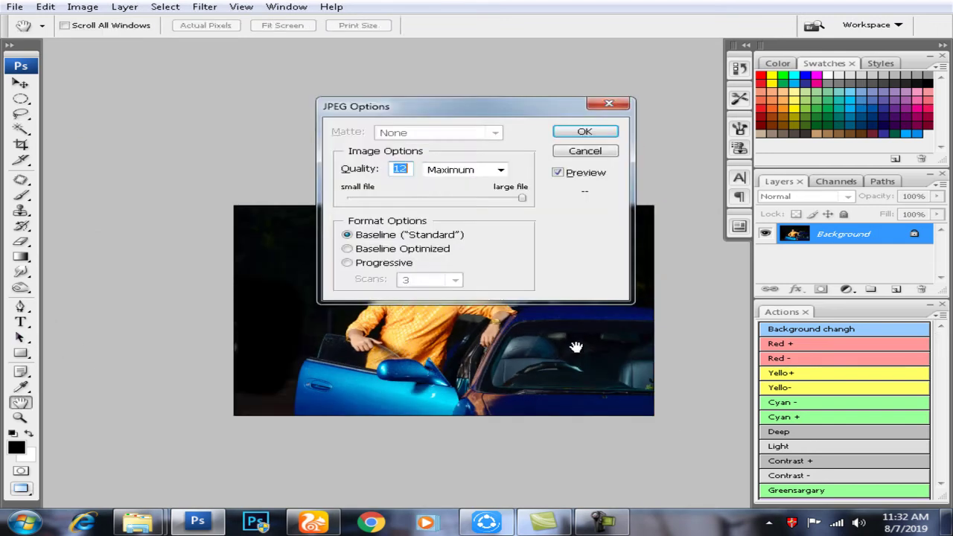
key(c)
click(158, 26)
Step: Crop the seated groom to 8×12 in and brighten with Curves, Levels (gamma 1.34) and Color Balance
drag(298, 64, 663, 489)
key(Return)
key(ctrl+m)
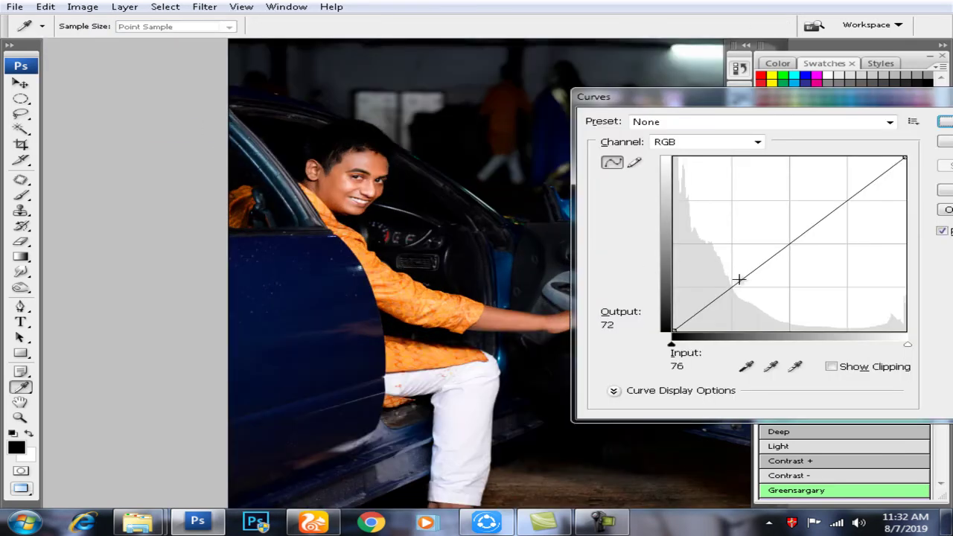
key(Return)
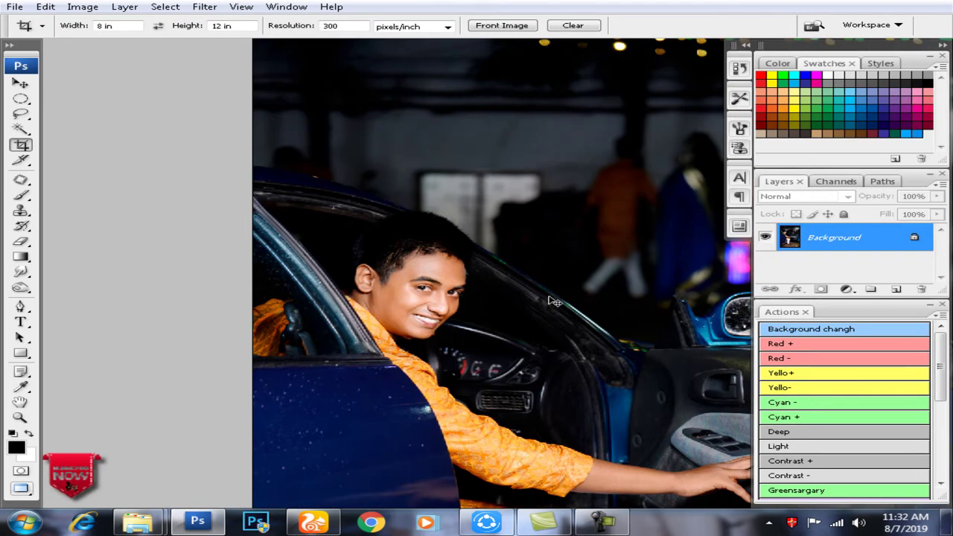
key(ctrl+l)
drag(709, 246, 694, 247)
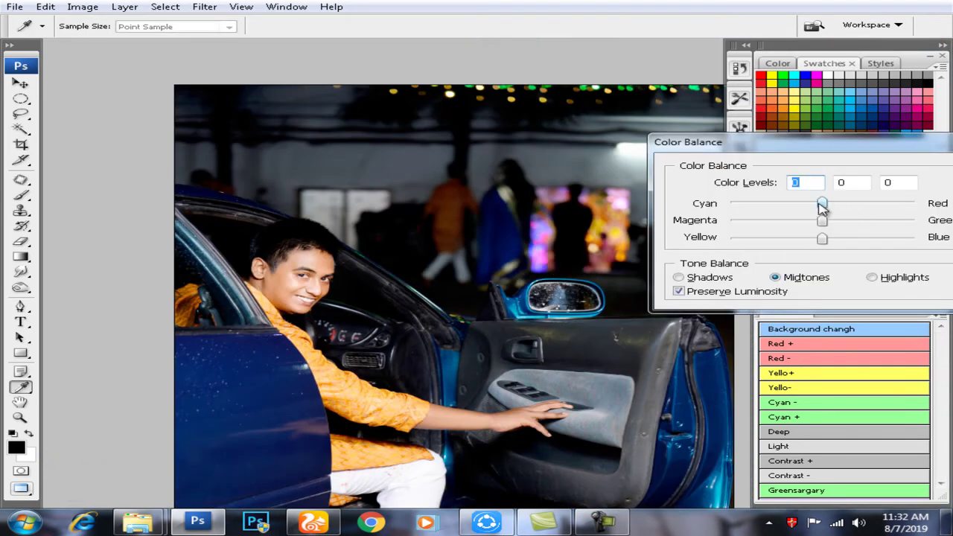
key(Return)
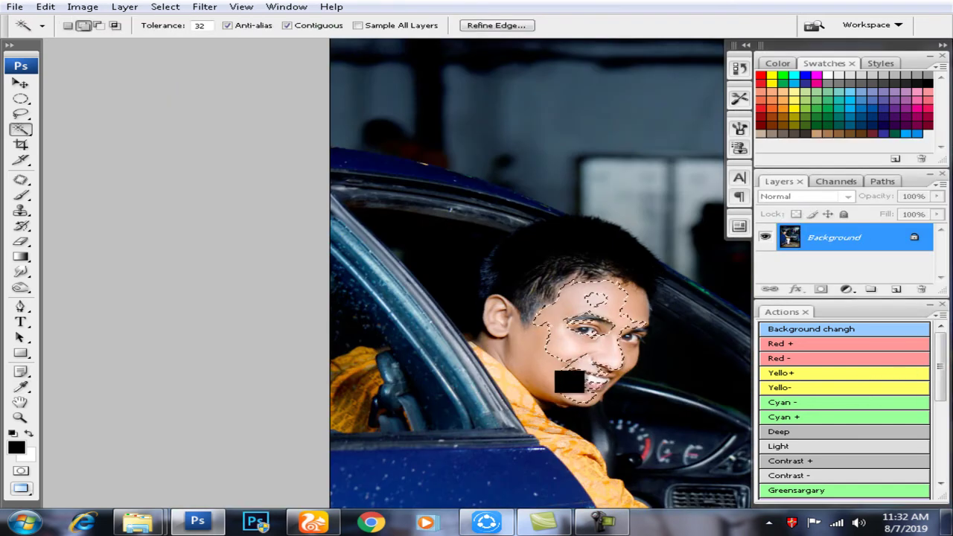
Step: Feather the face selection, adjust its levels, and smooth it with Noiseware
key(ctrl+alt+d)
key(Return)
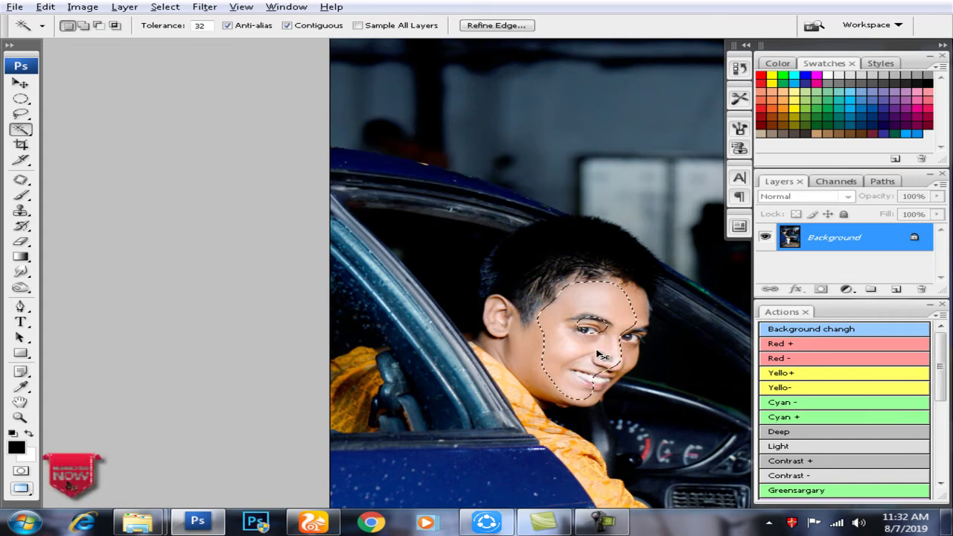
key(ctrl+l)
key(Return)
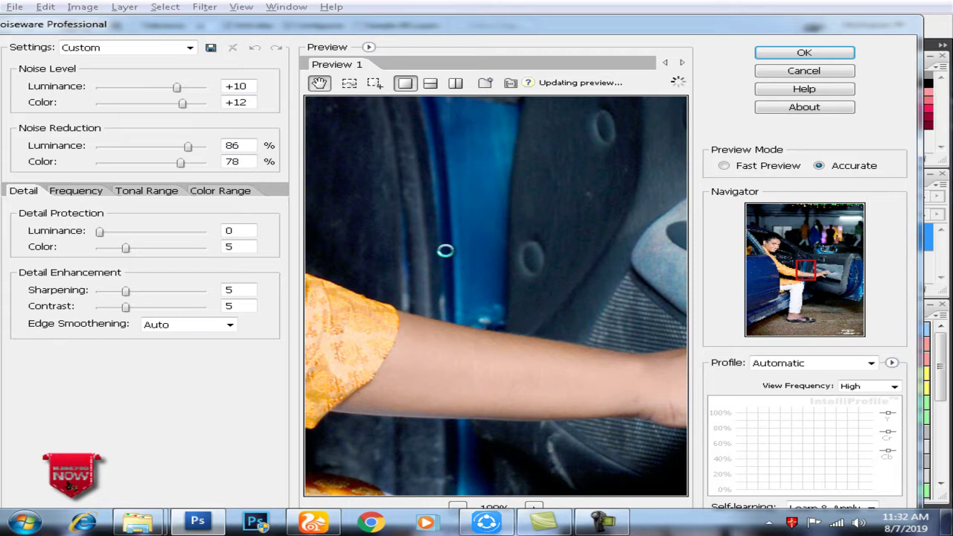
drag(444, 250, 617, 440)
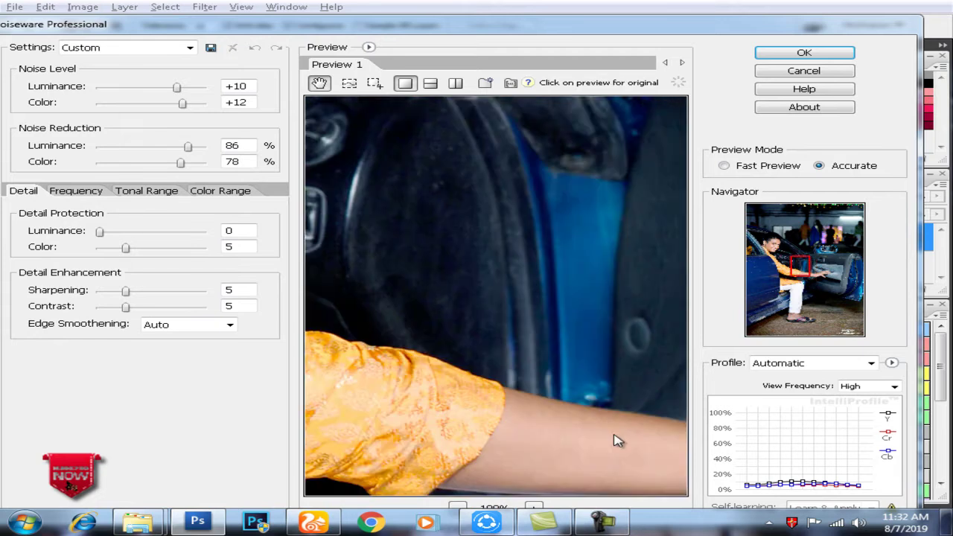
key(Return)
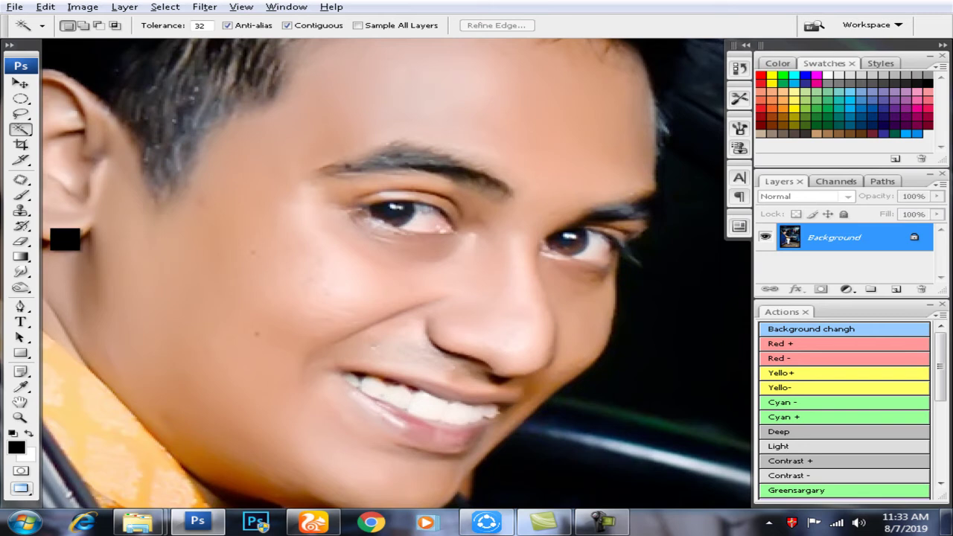
Step: Touch up blemishes with a 40 px Smudge brush, then close and save as JPEG
click(21, 273)
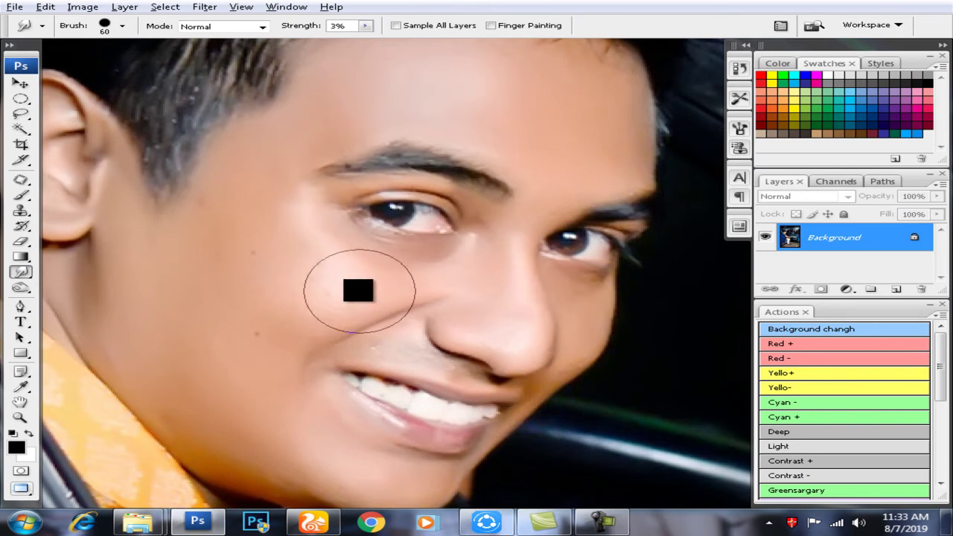
key(bracketleft)
key(bracketleft)
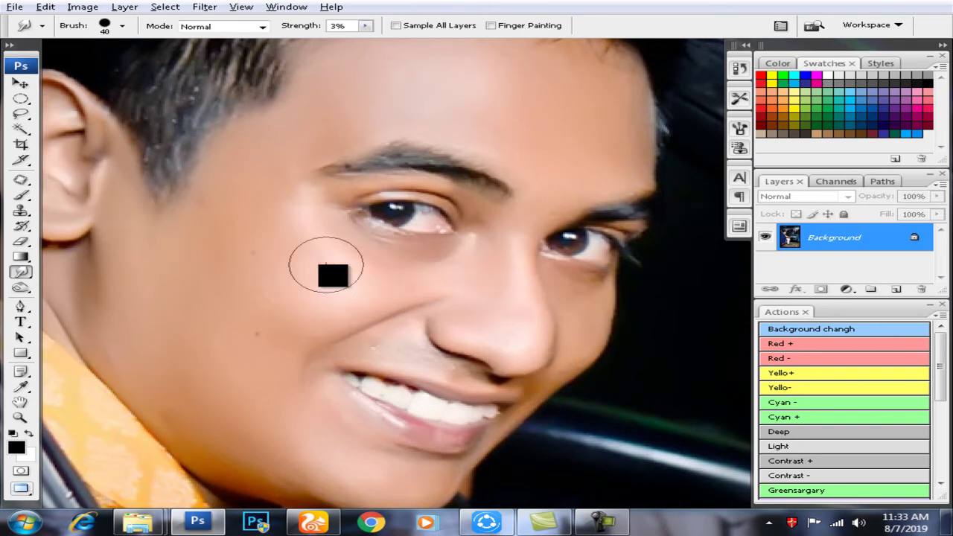
scroll(468, 315, up, 3)
scroll(504, 261, up, 2)
key(ctrl+minus)
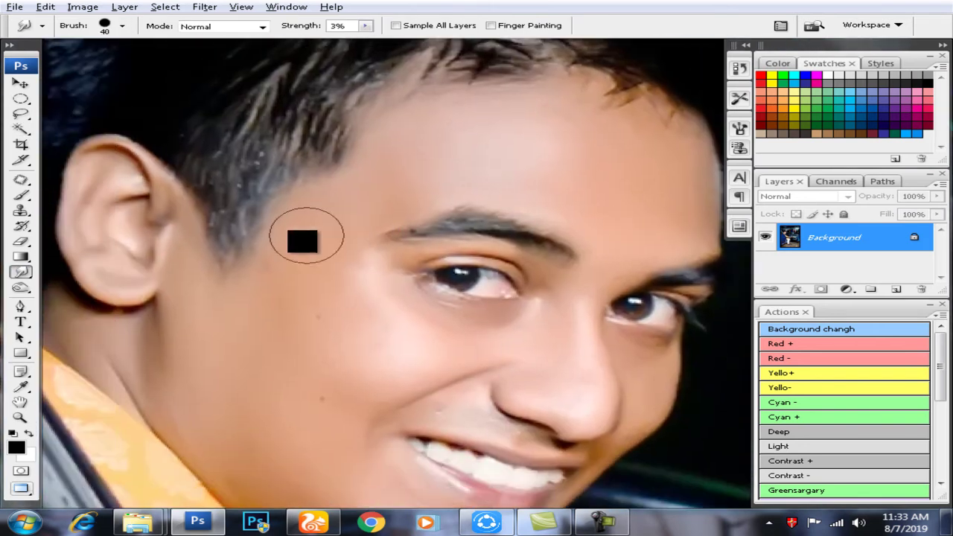
key(ctrl+minus)
key(ctrl+minus)
key(ctrl+minus)
key(ctrl+minus)
key(ctrl+minus)
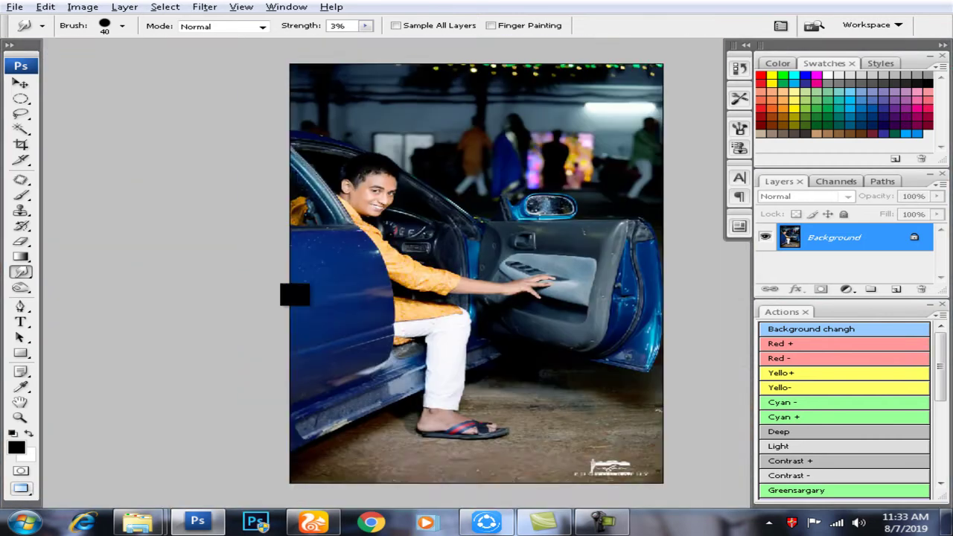
key(ctrl+w)
key(Return)
key(Return)
Step: Crop the standing blue-car groom with the dimensions swapped to 12×8 in
key(r)
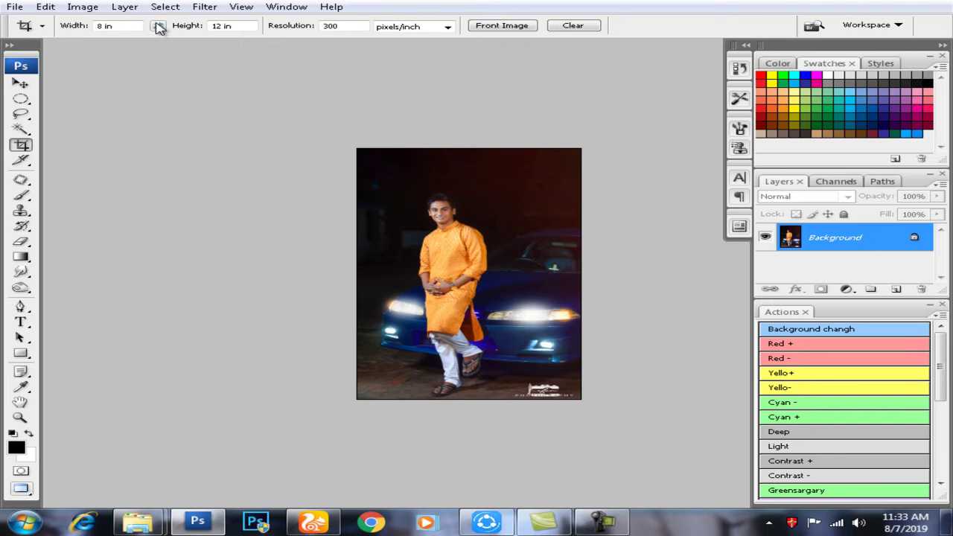
click(158, 27)
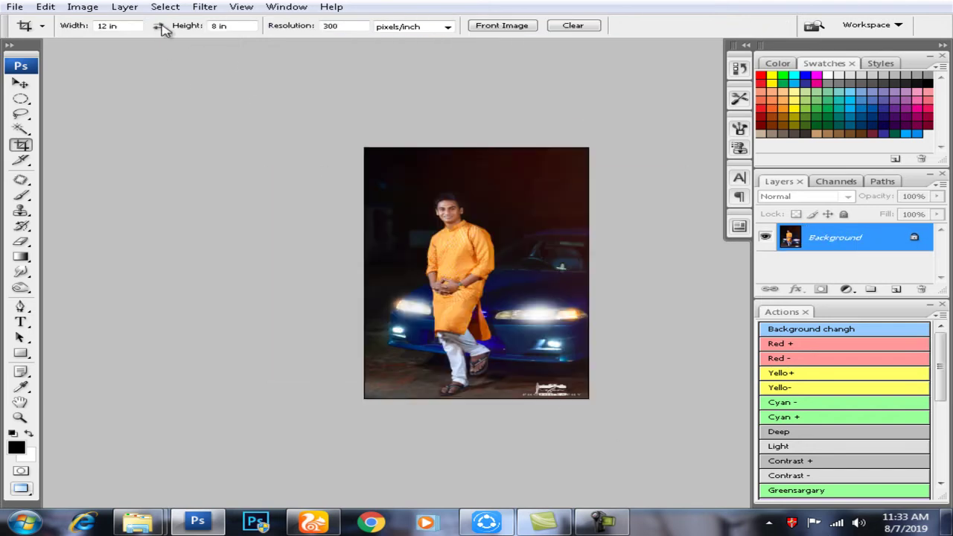
drag(336, 116, 459, 320)
key(Return)
Step: Zoom onto the face, Magic Wand-select cheek and neck skin, and reduce the yellow cast
click(461, 302)
click(458, 301)
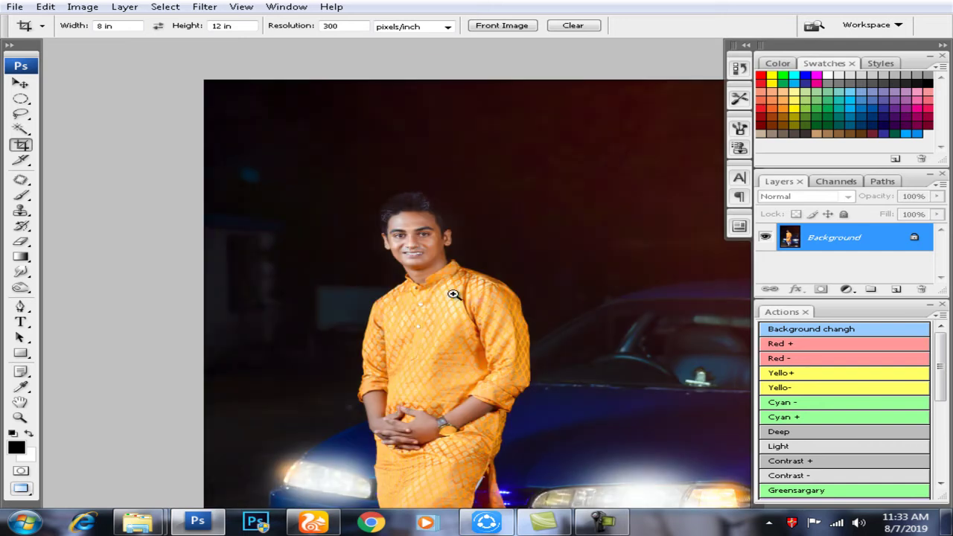
click(439, 261)
click(426, 227)
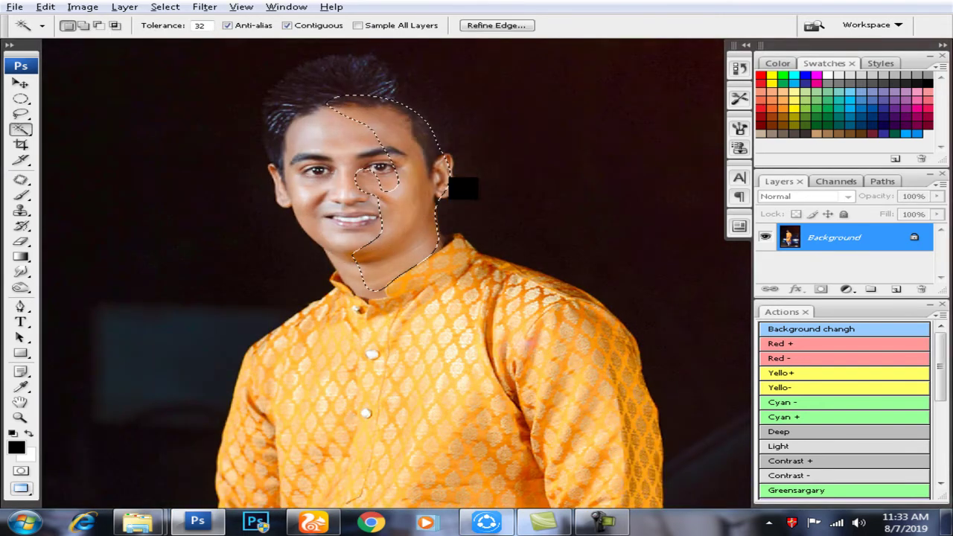
key(ctrl+d)
key(ctrl+plus)
click(414, 175)
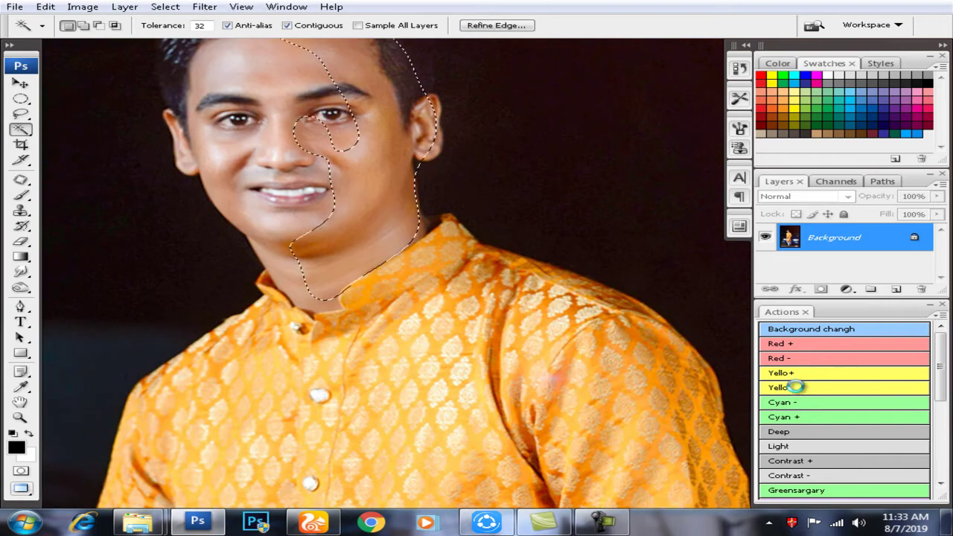
click(795, 386)
drag(399, 224, 453, 332)
Step: Smooth the skin with Noiseware Professional at +5 luminance and colour noise levels
click(396, 266)
key(ctrl+b)
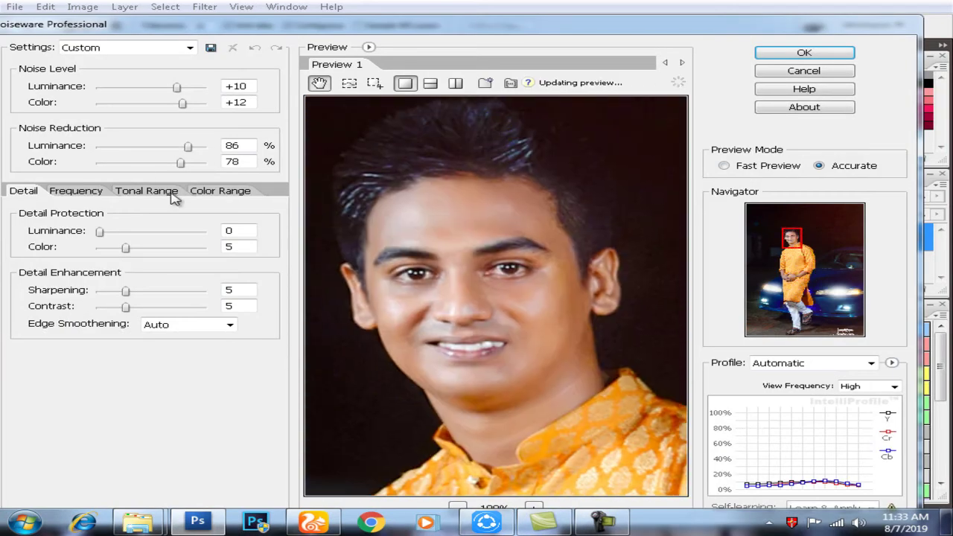
click(166, 103)
click(165, 87)
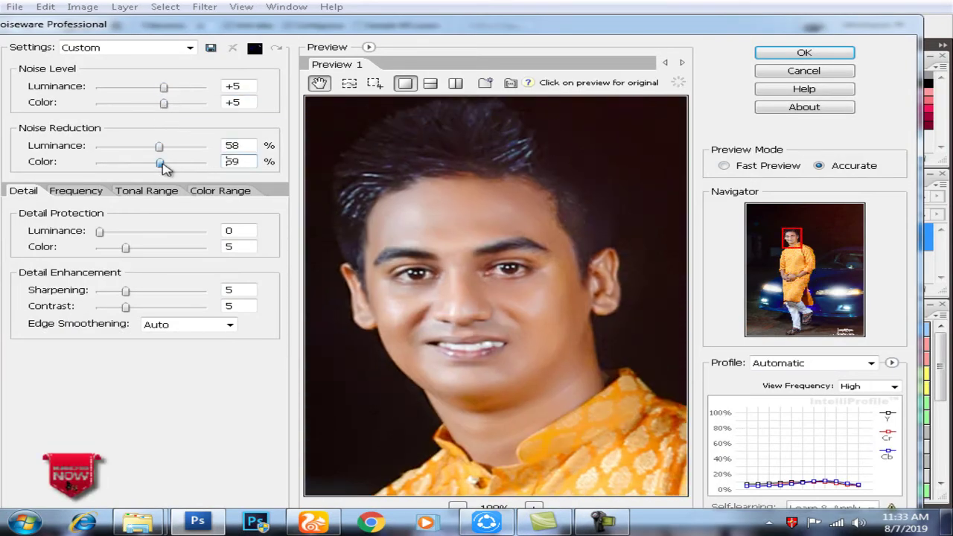
key(Return)
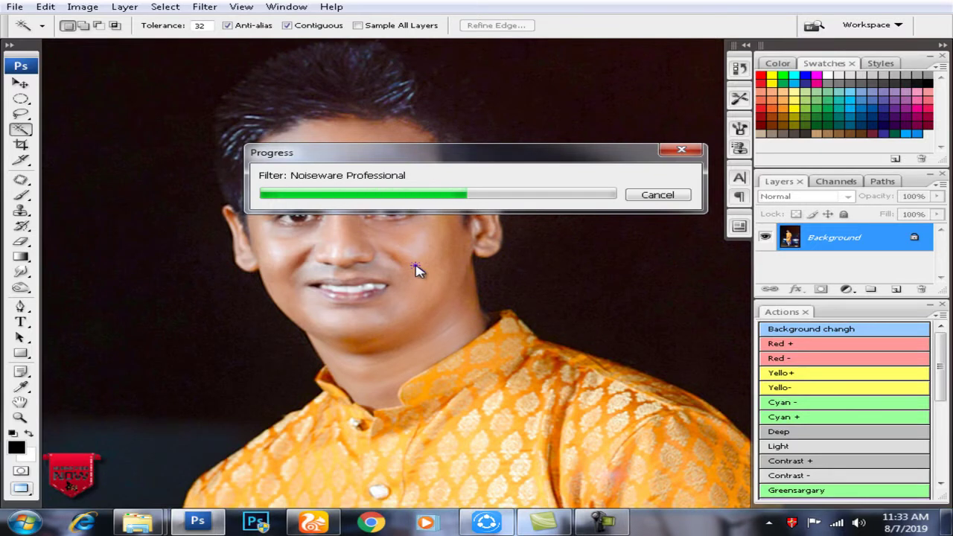
scroll(419, 372, down, 2)
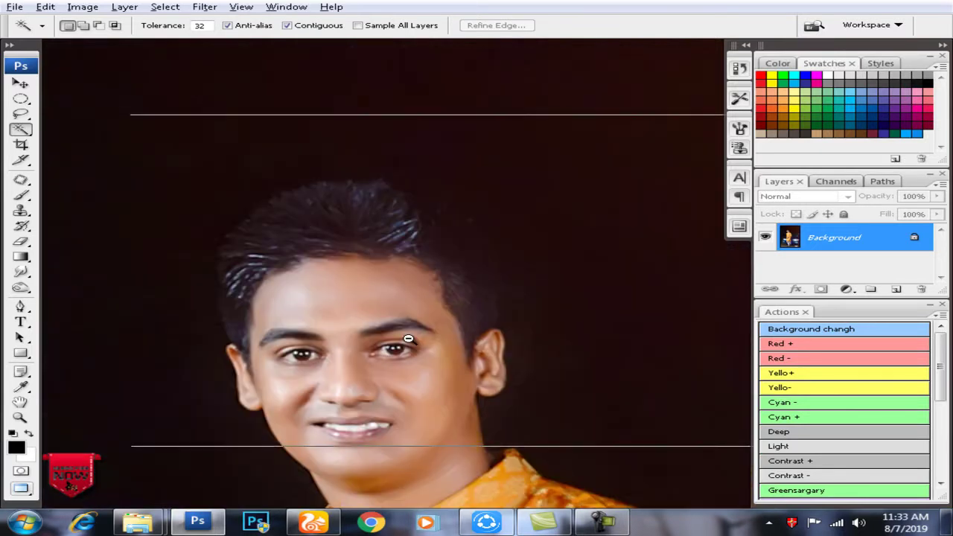
scroll(402, 343, down, 2)
scroll(405, 342, down, 2)
Step: Save the bokeh-lights groom as a quality-12 JPEG and close it
scroll(436, 272, up, 3)
key(ctrl+s)
key(Return)
key(ctrl+w)
Step: Enter an 8×12 in crop on the orange-kurta groom and apply Levels and Color Balance
scroll(436, 213, down, 1)
key(c)
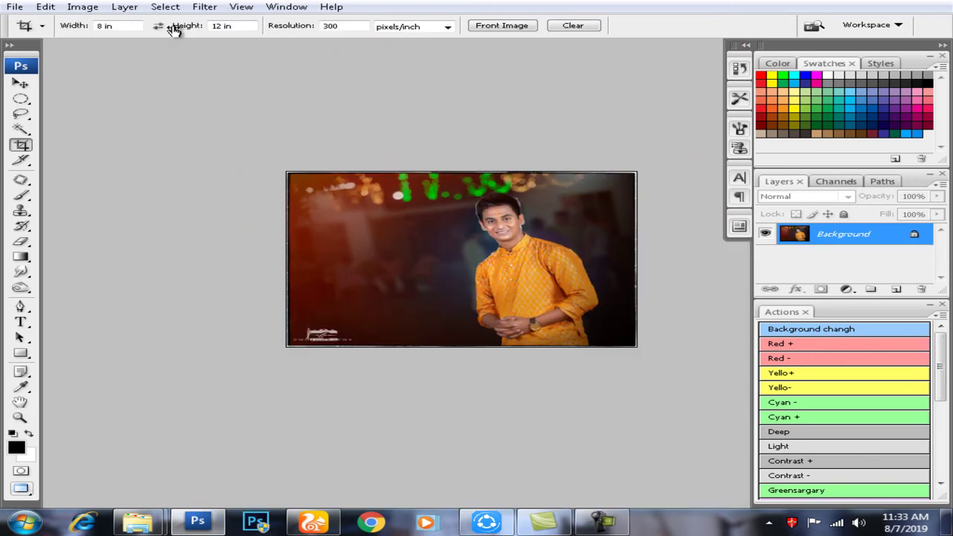
scroll(547, 260, down, 2)
scroll(595, 271, up, 1)
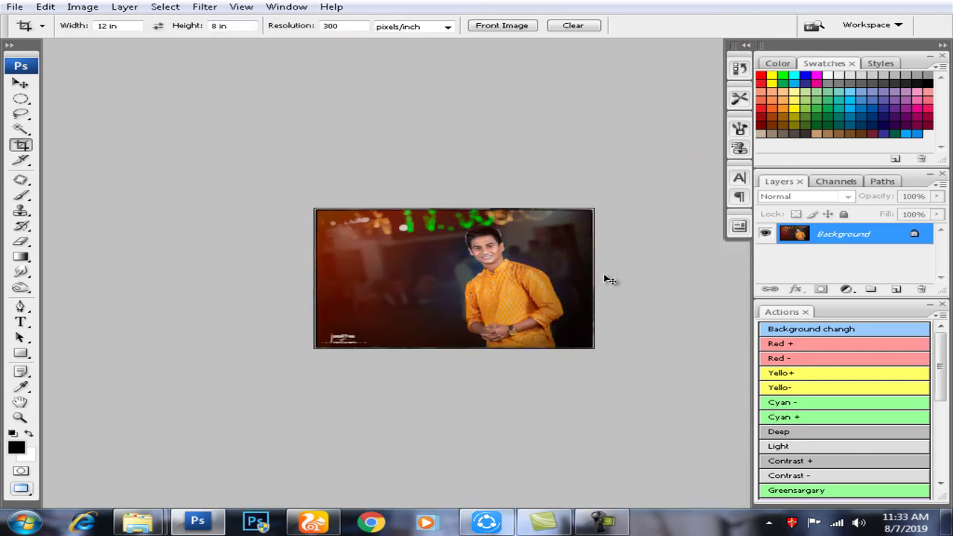
key(ctrl+l)
key(Return)
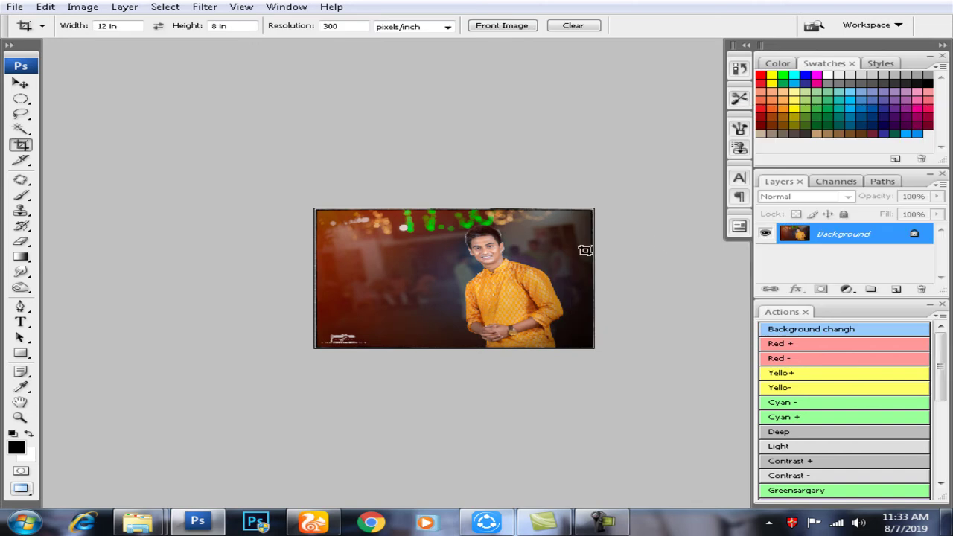
key(Return)
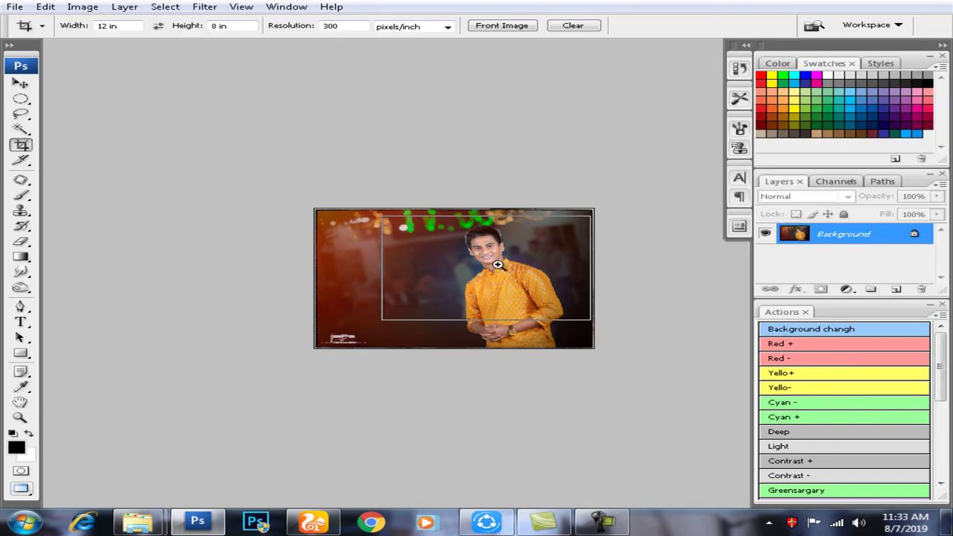
Step: Pick the Magic Wand and zoom in on the groom's nose and mouth
scroll(497, 265, up, 1)
scroll(497, 268, up, 1)
scroll(491, 298, up, 1)
key(w)
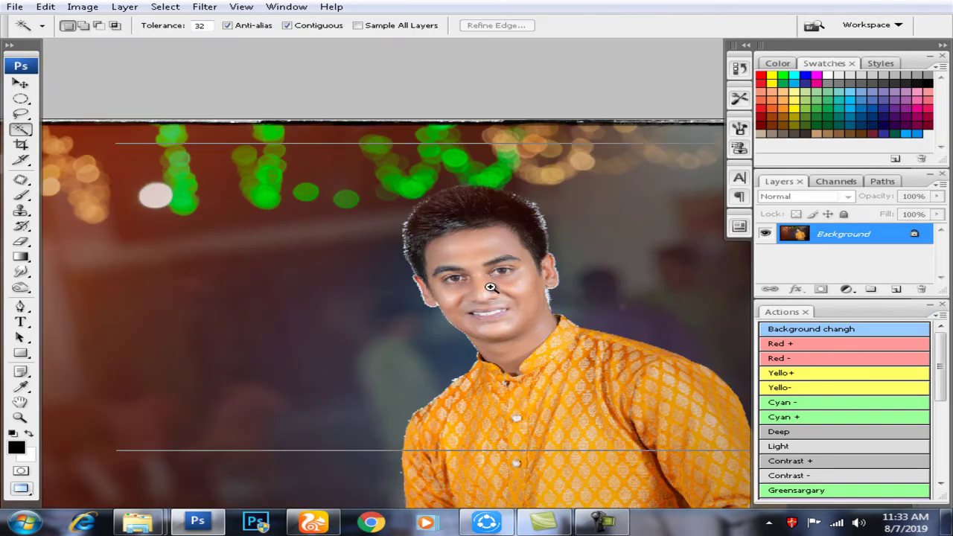
scroll(491, 288, up, 1)
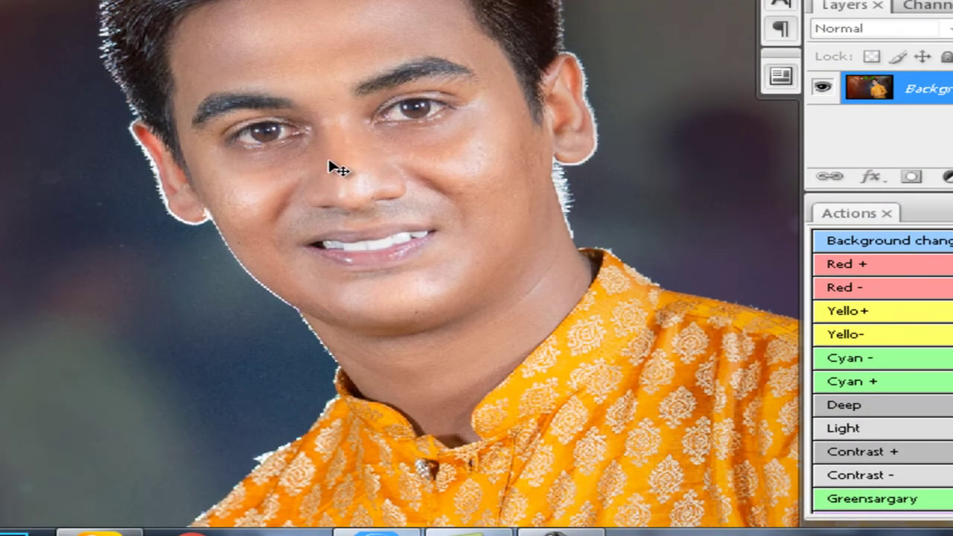
scroll(320, 156, up, 1)
scroll(202, 194, up, 1)
drag(217, 164, 185, 140)
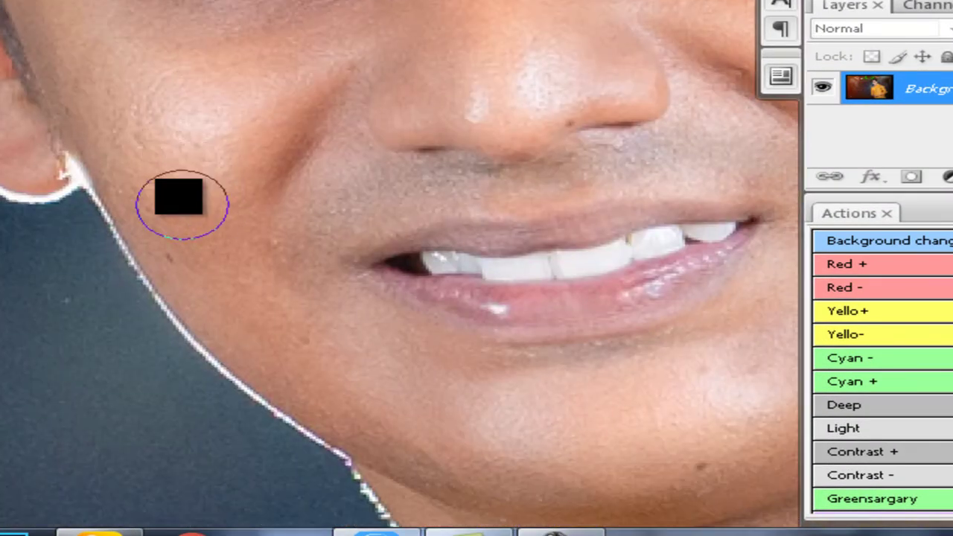
Step: Pan across the cheek and ear and enlarge the retouching brush
scroll(141, 104, up, 1)
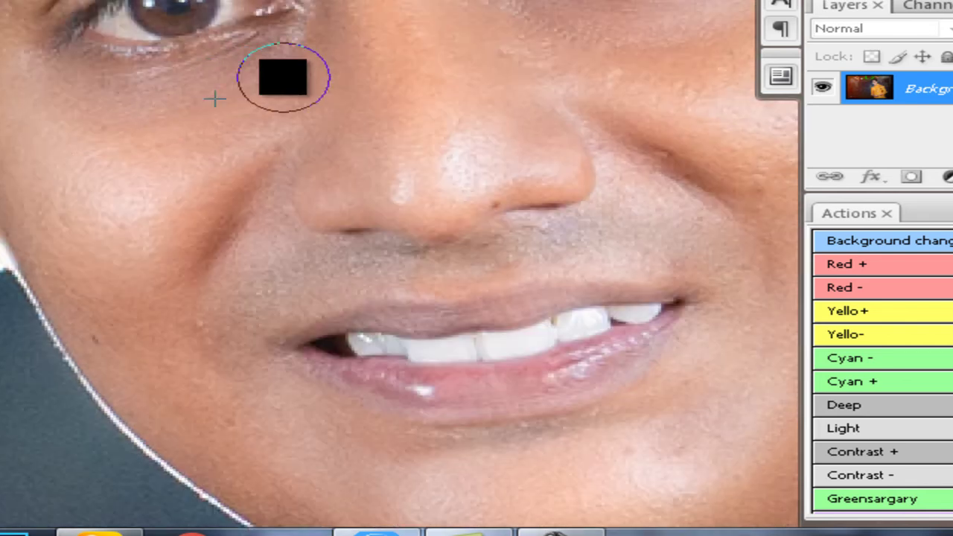
drag(283, 78, 107, 122)
drag(421, 238, 243, 198)
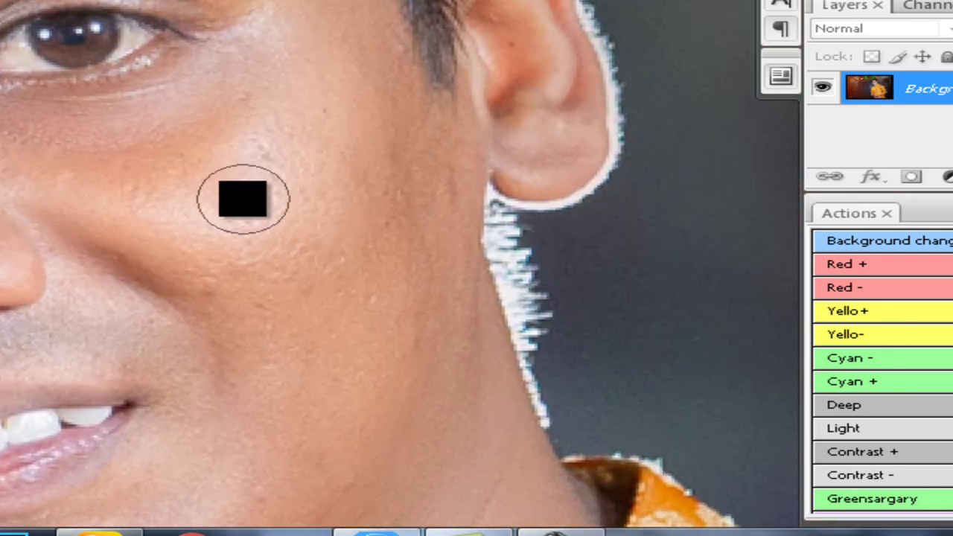
key(bracketright)
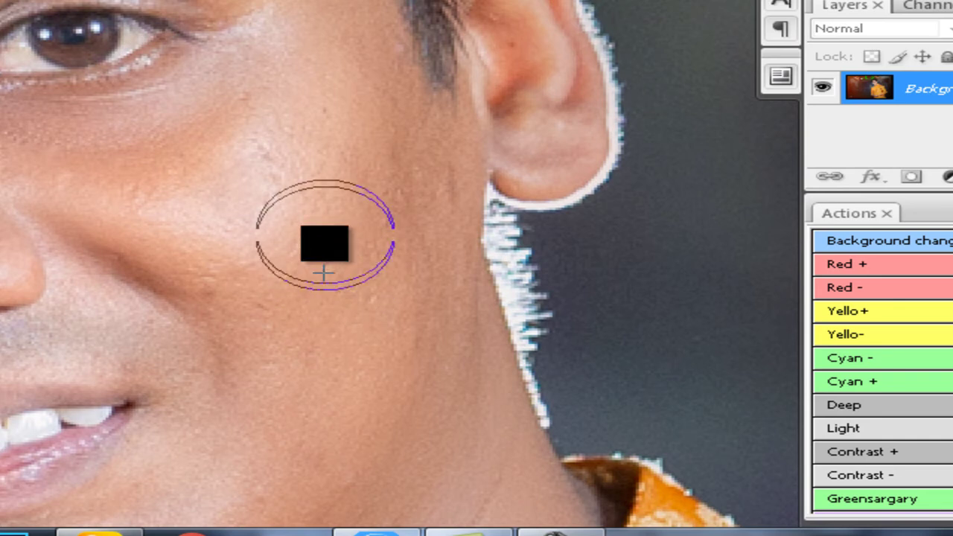
scroll(370, 266, up, 1)
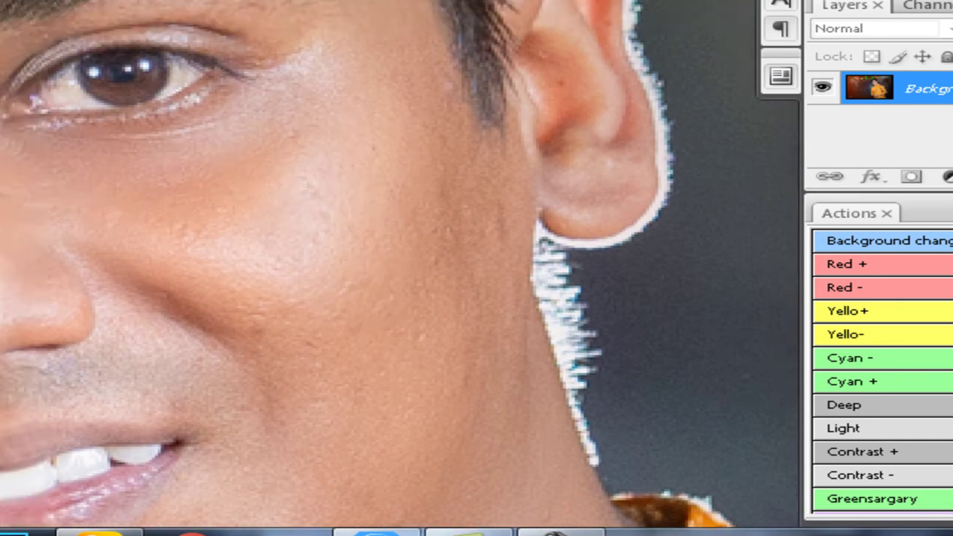
scroll(94, 179, down, 1)
scroll(201, 277, up, 1)
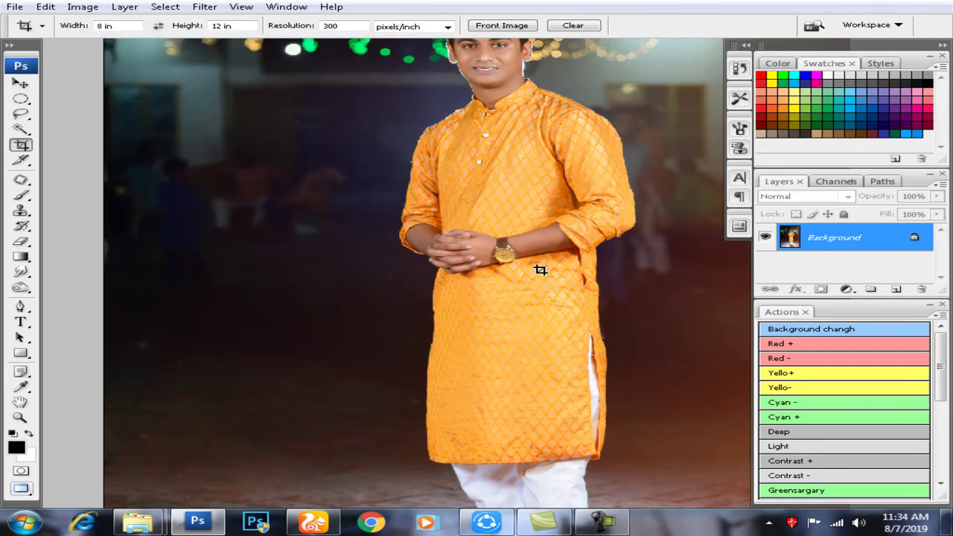
Step: Add the clasped hands and left forearm to the Magic Wand skin selection
scroll(484, 397, down, 5)
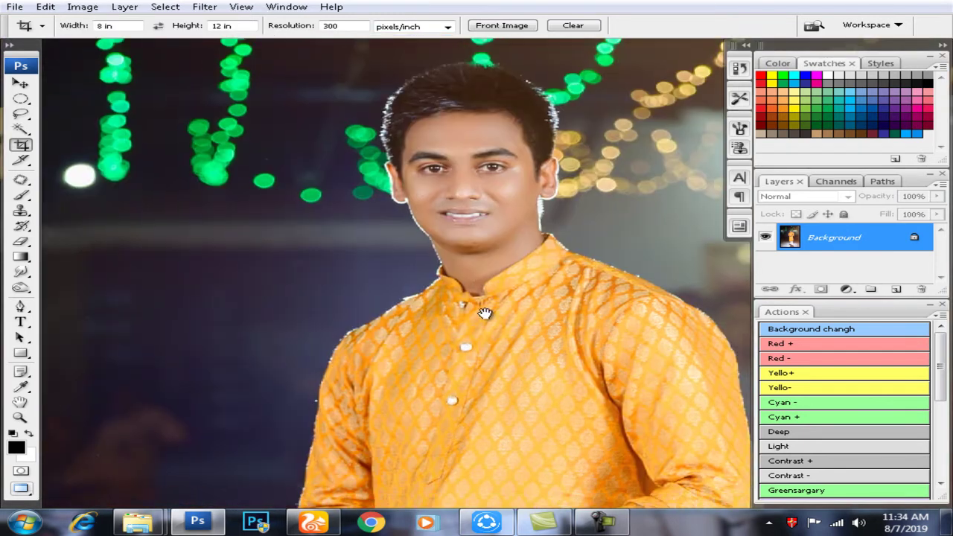
key(w)
drag(483, 445, 562, 392)
shift+click(383, 379)
shift+click(451, 400)
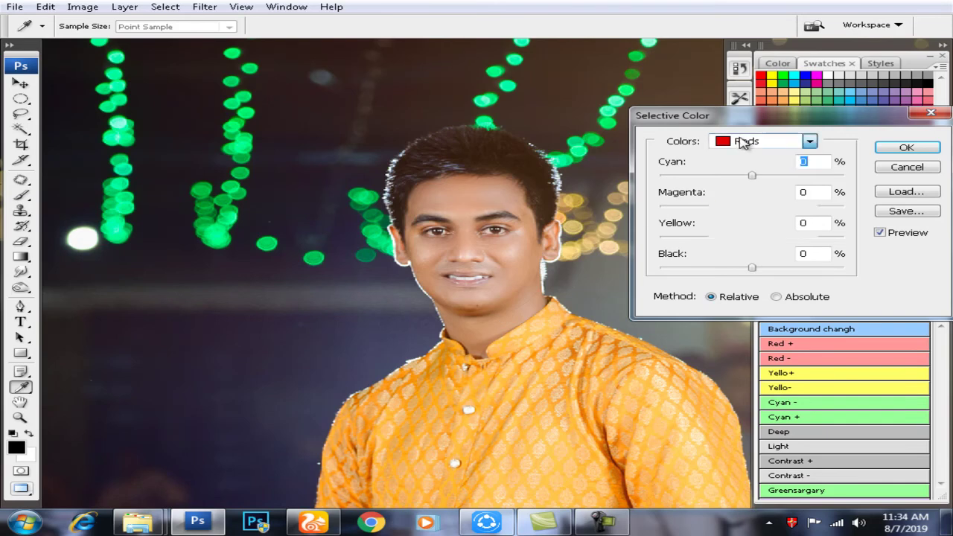
Step: Adjust colour balance on the Blacks range and confirm the change
click(743, 141)
click(748, 255)
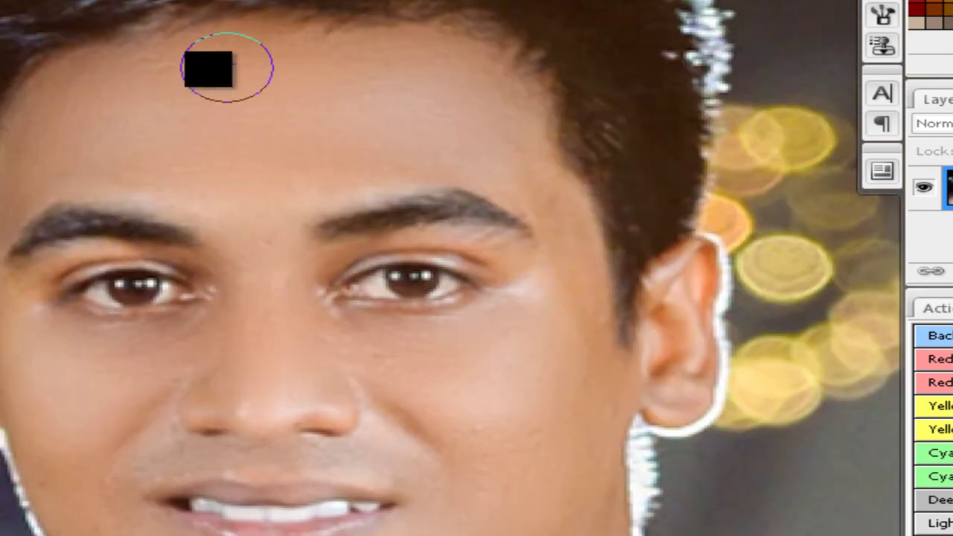
key(ctrl+minus)
key(ctrl+minus)
key(ctrl+minus)
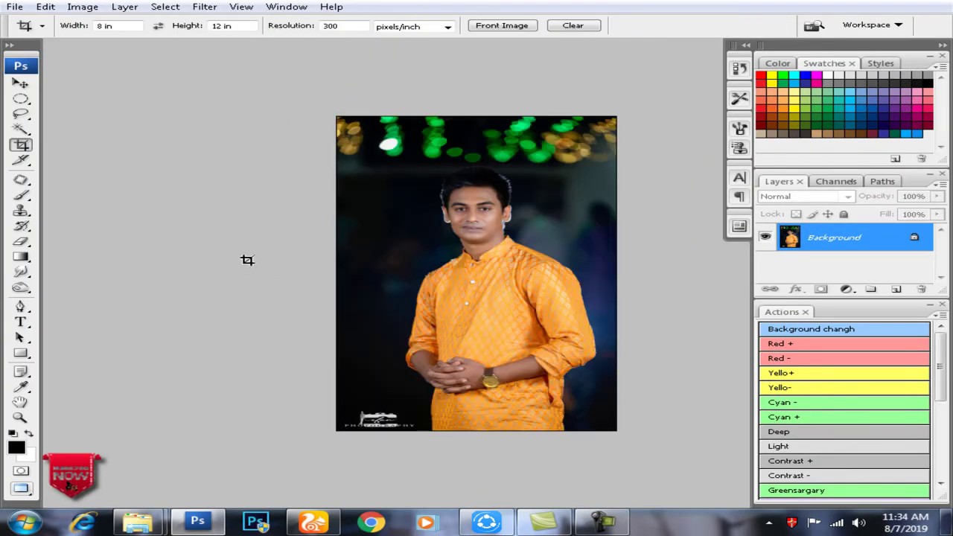
key(ctrl+plus)
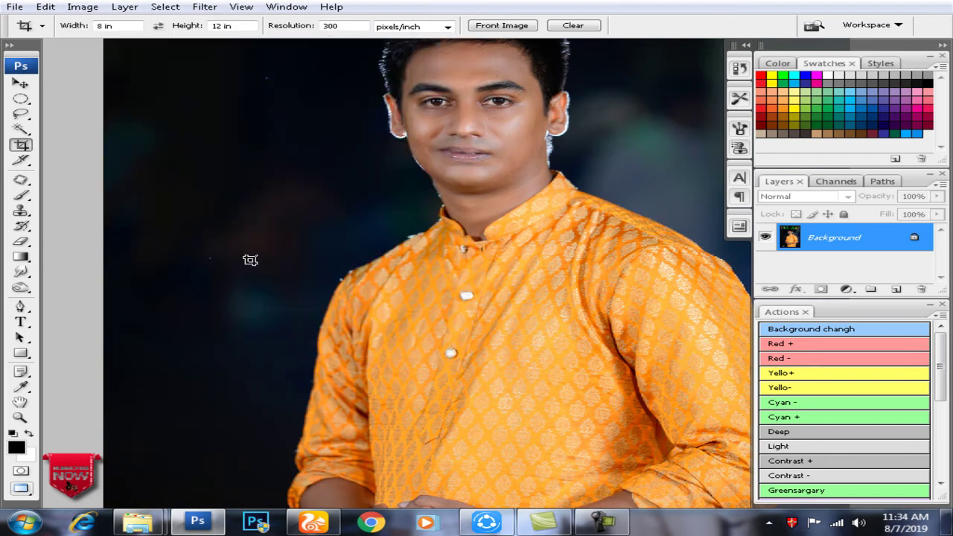
click(476, 196)
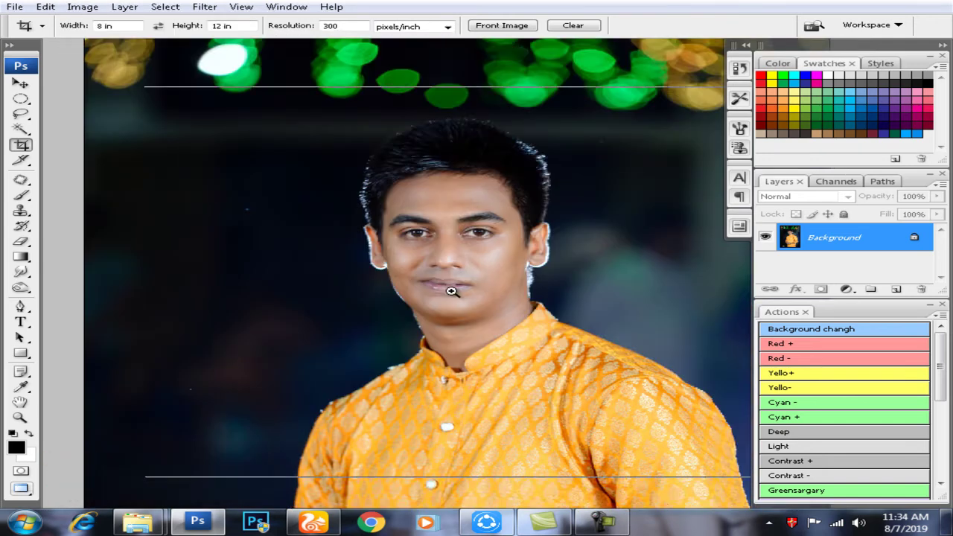
key(Return)
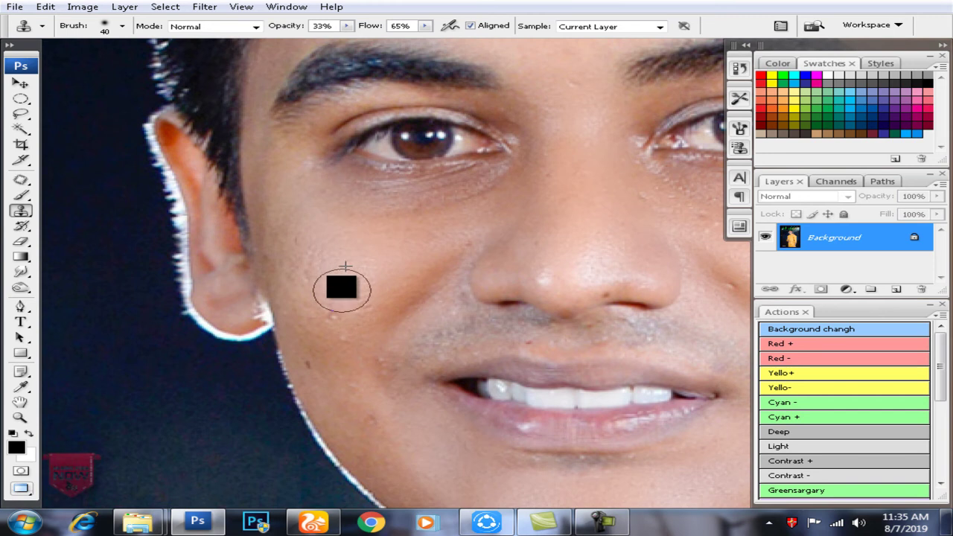
Step: Clone Stamp a blemish on the lower cheek, then pan up toward the eyes
click(346, 346)
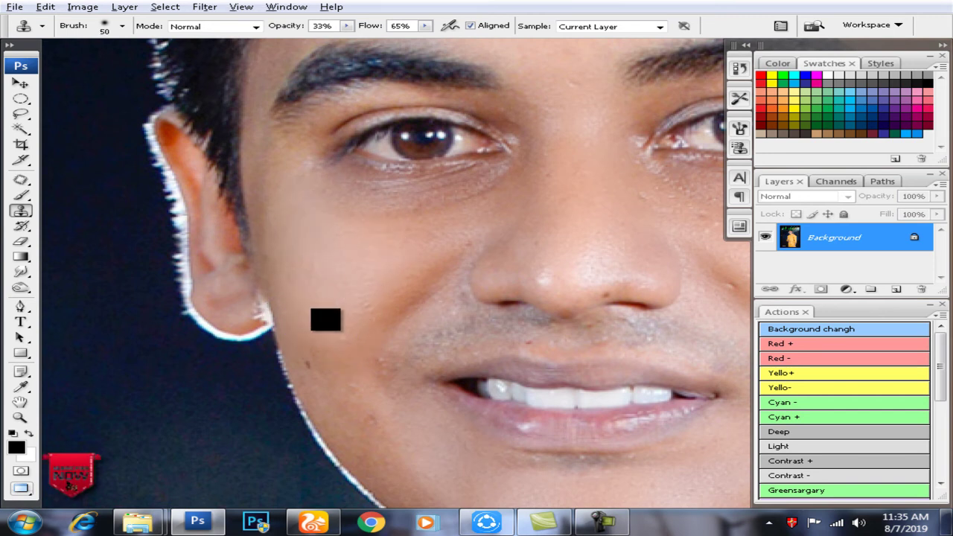
drag(344, 343, 314, 280)
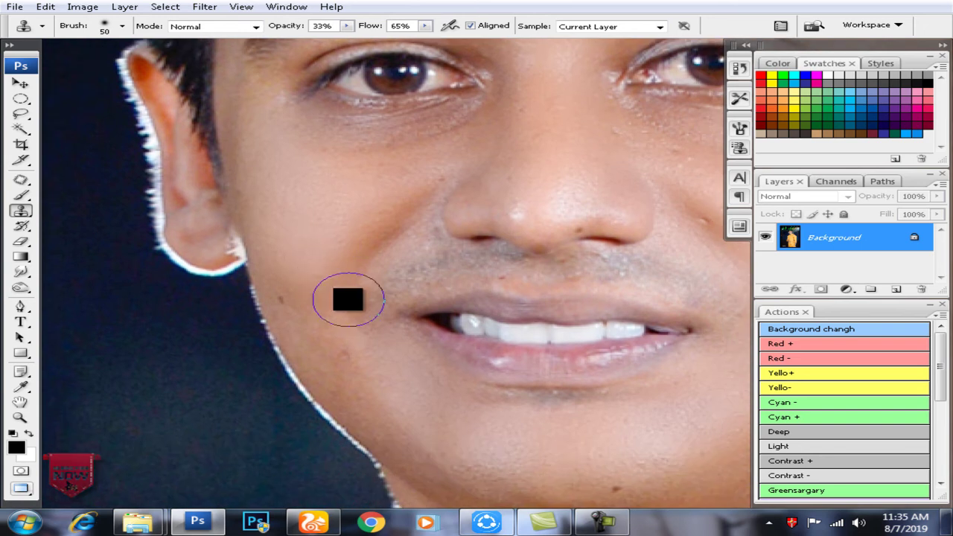
scroll(395, 364, down, 2)
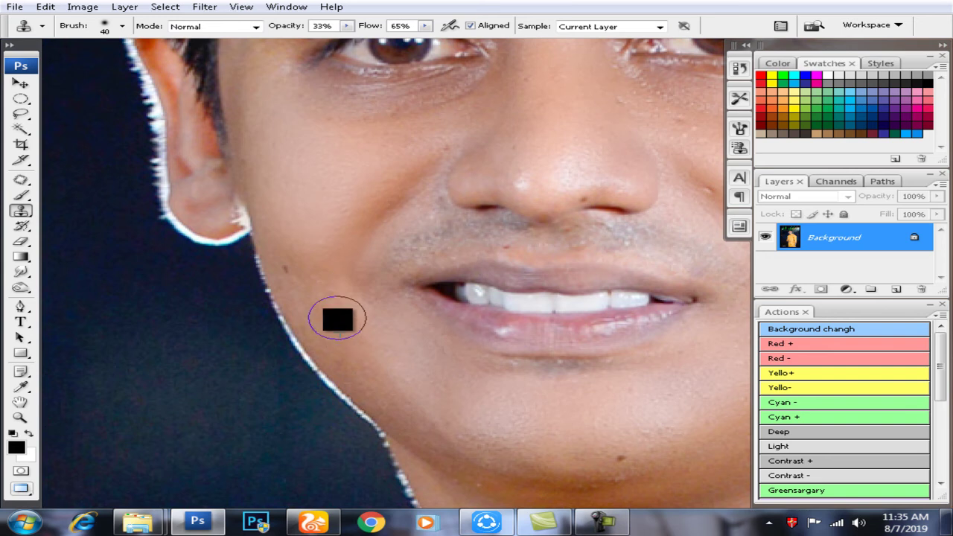
drag(365, 159, 350, 230)
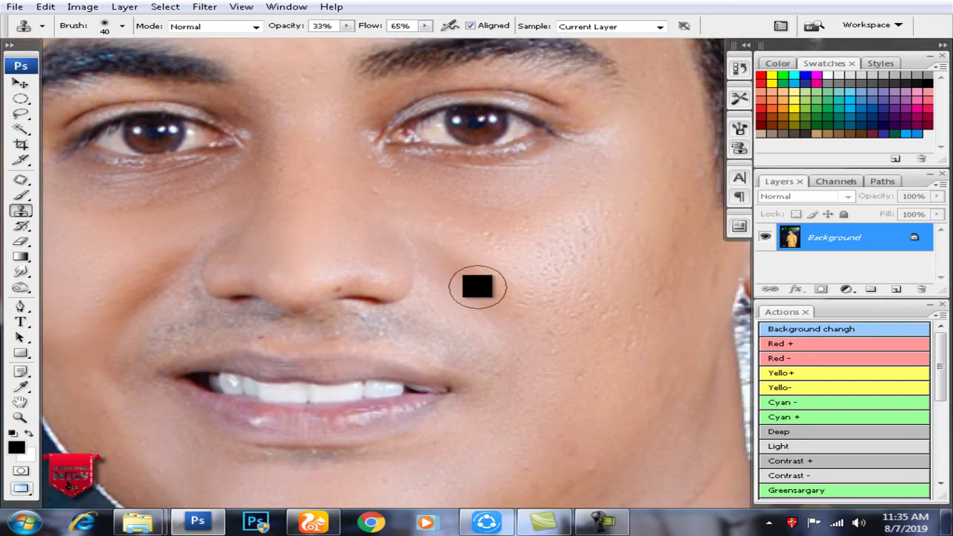
click(30, 277)
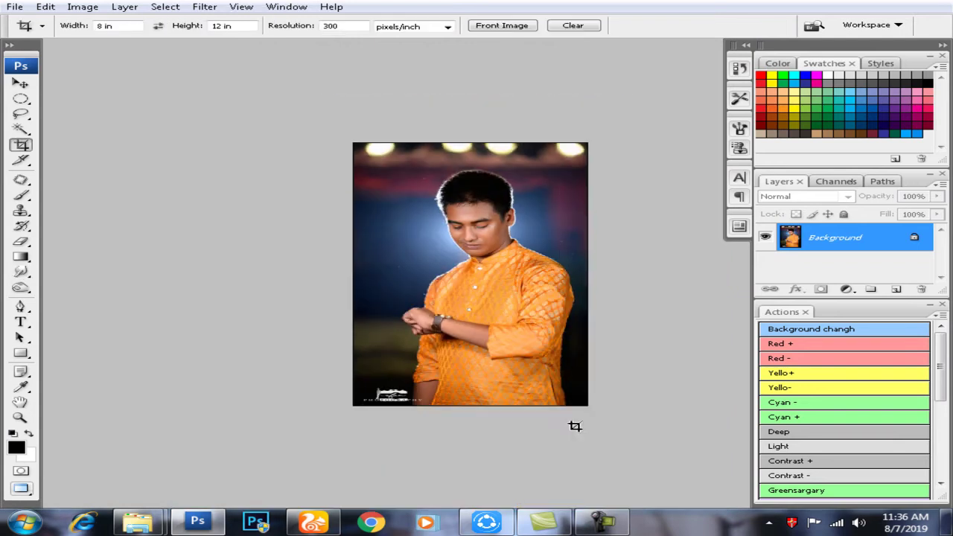
Step: Brighten the whole watch-checking portrait with a Curves adjustment
key(ctrl+plus)
key(ctrl+plus)
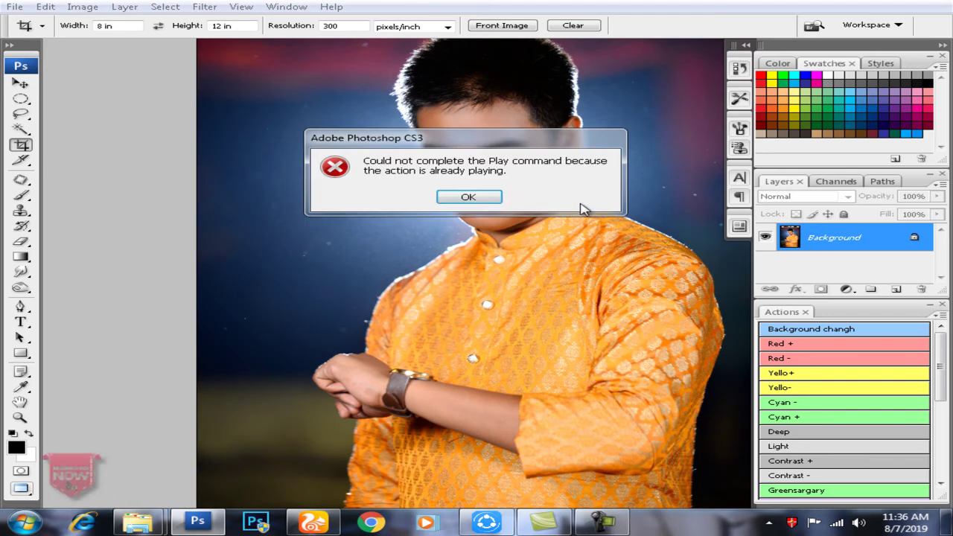
click(490, 196)
key(ctrl+m)
drag(717, 291, 708, 293)
key(Return)
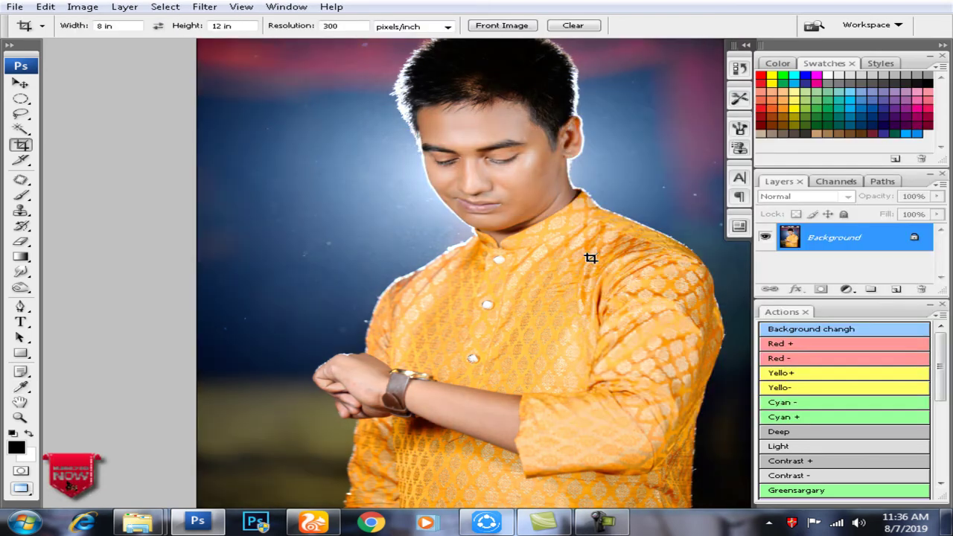
Step: Magic Wand the face skin, feather it 20 px, brighten with Curves, then deselect
key(ctrl+plus)
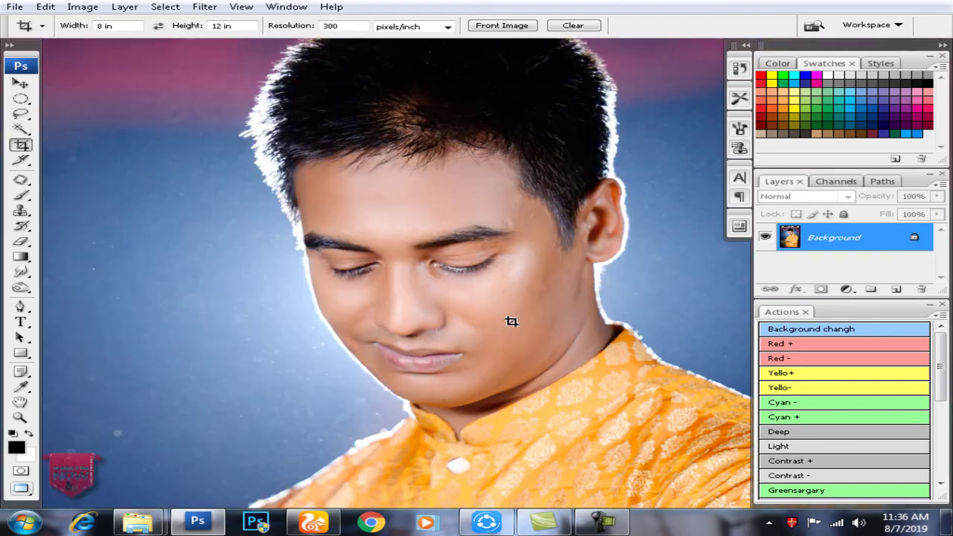
key(w)
shift+click(350, 307)
shift+click(376, 236)
shift+click(472, 213)
key(alt+ctrl+d)
key(Return)
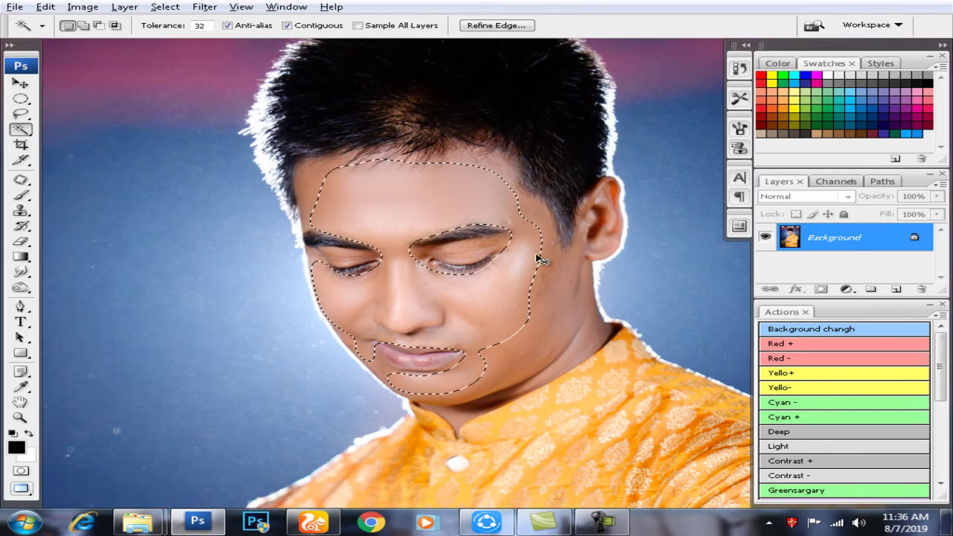
key(ctrl+m)
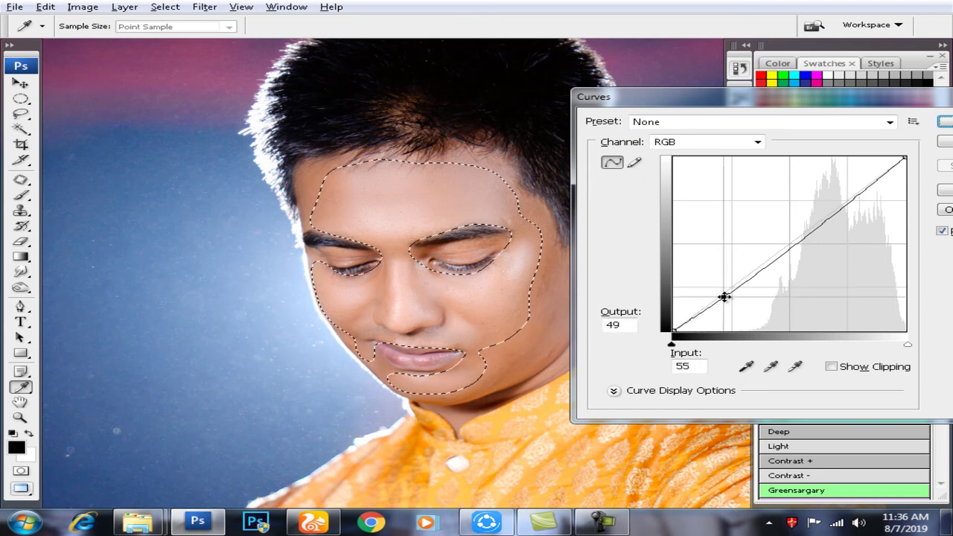
key(Return)
key(ctrl+d)
Step: Check the smoothed skin at several zoom levels, then close the portrait and save changes
key(ctrl+plus)
key(ctrl+plus)
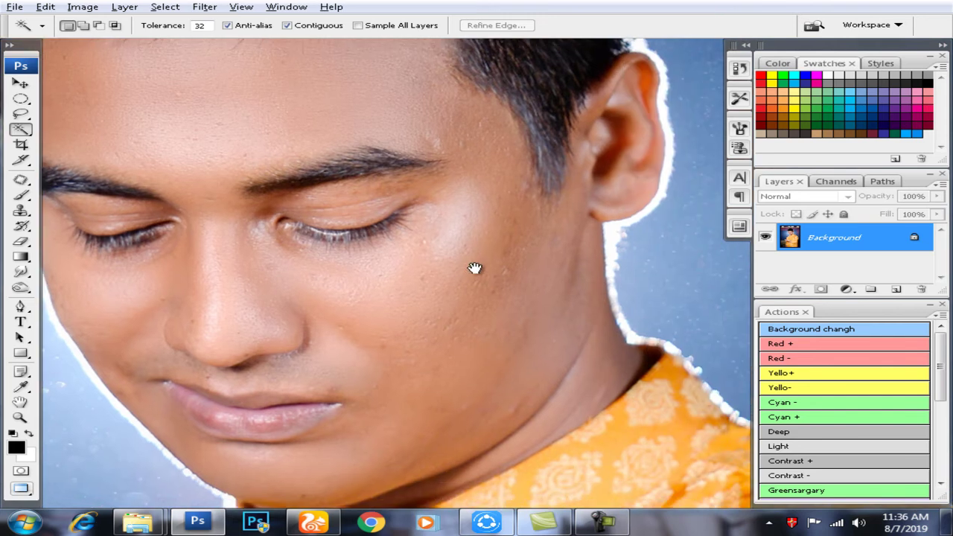
key(ctrl+minus)
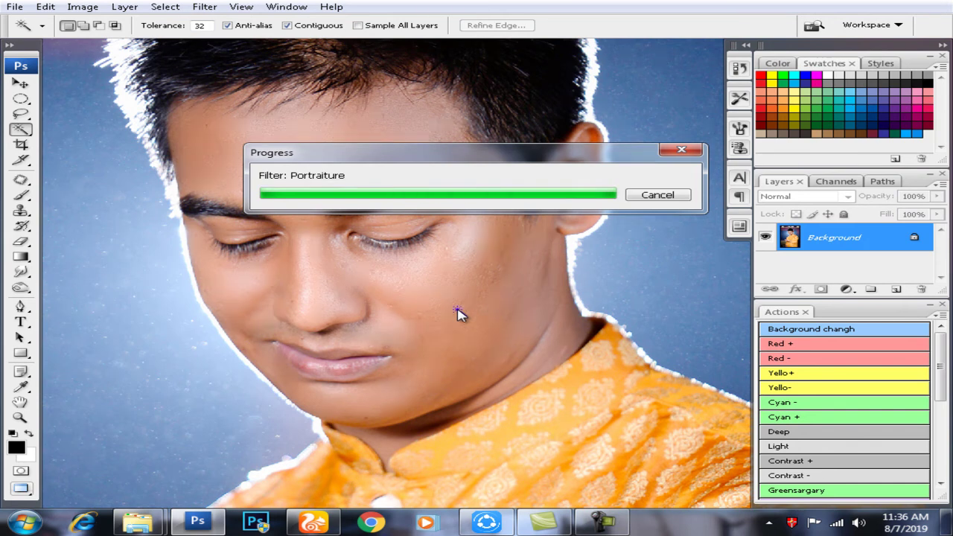
key(ctrl+plus)
key(ctrl+minus)
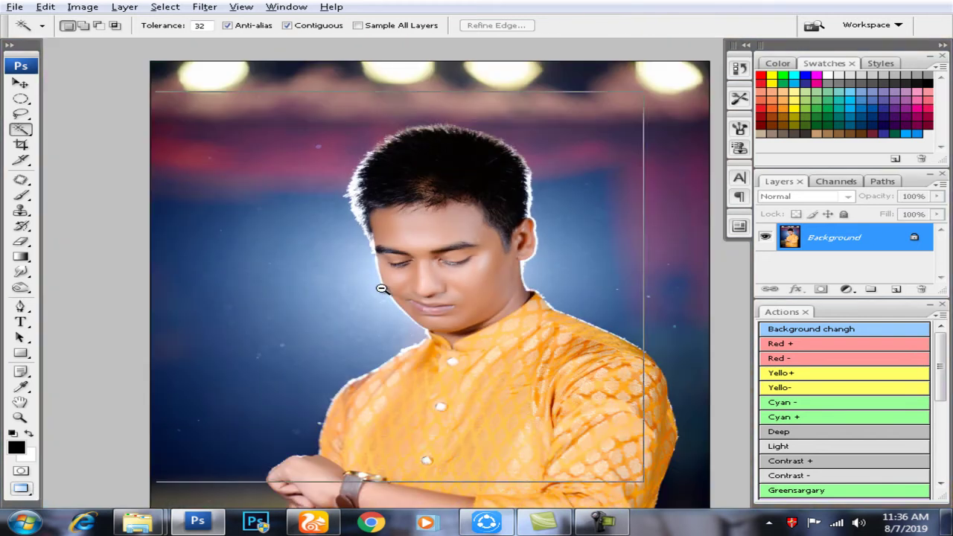
alt+click(382, 288)
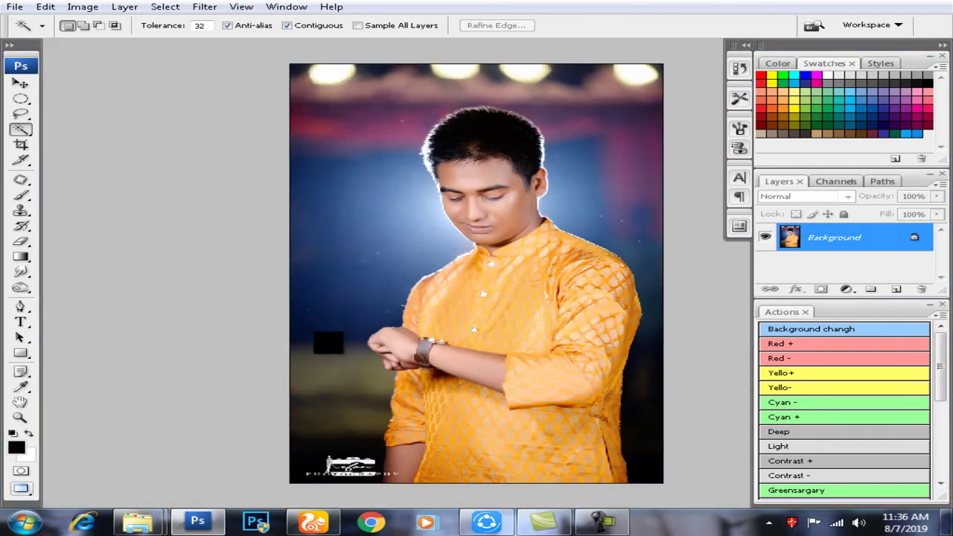
click(22, 288)
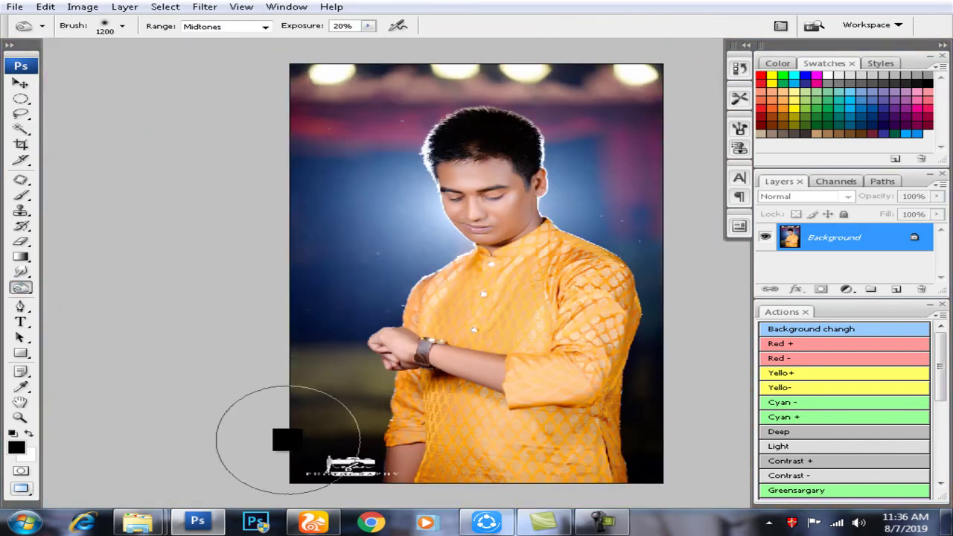
scroll(308, 222, up, 3)
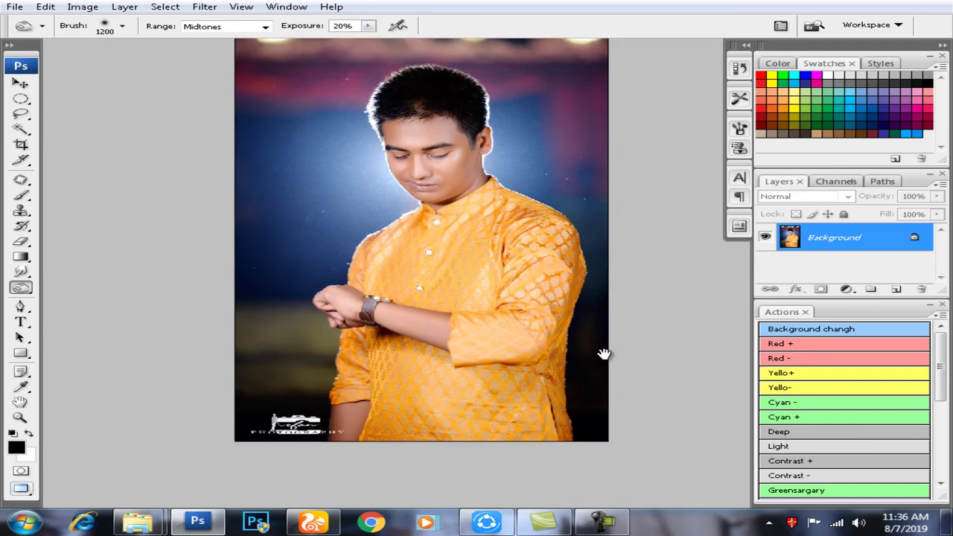
key(ctrl+w)
key(Return)
key(Return)
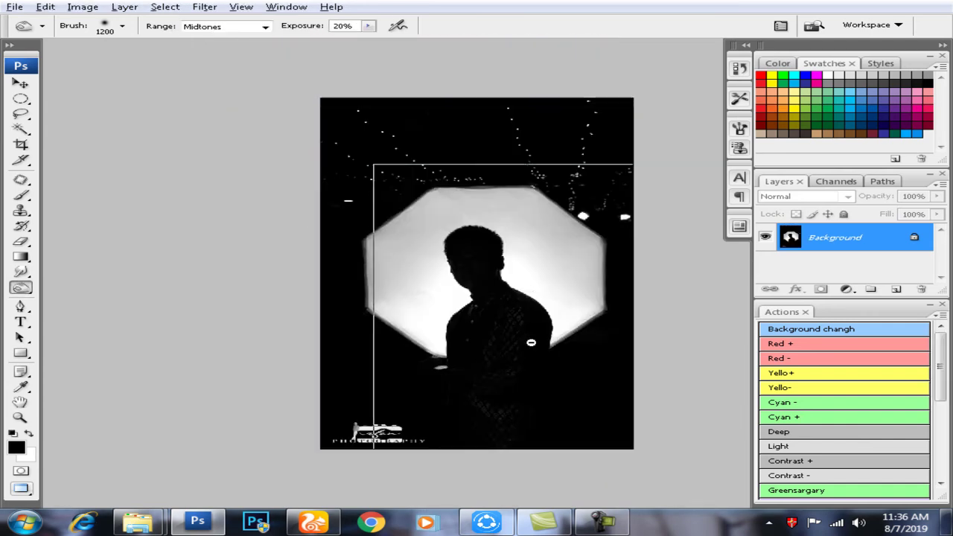
Step: Accept the JPEG options and close the saved silhouette photo
key(c)
scroll(502, 309, up, 1)
scroll(502, 306, up, 1)
scroll(493, 302, up, 1)
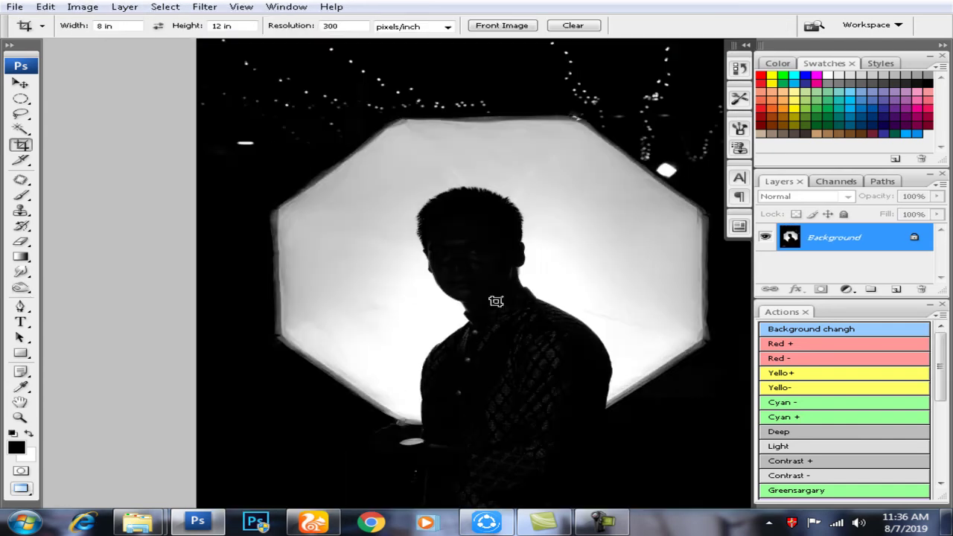
key(ctrl+w)
key(Return)
key(Return)
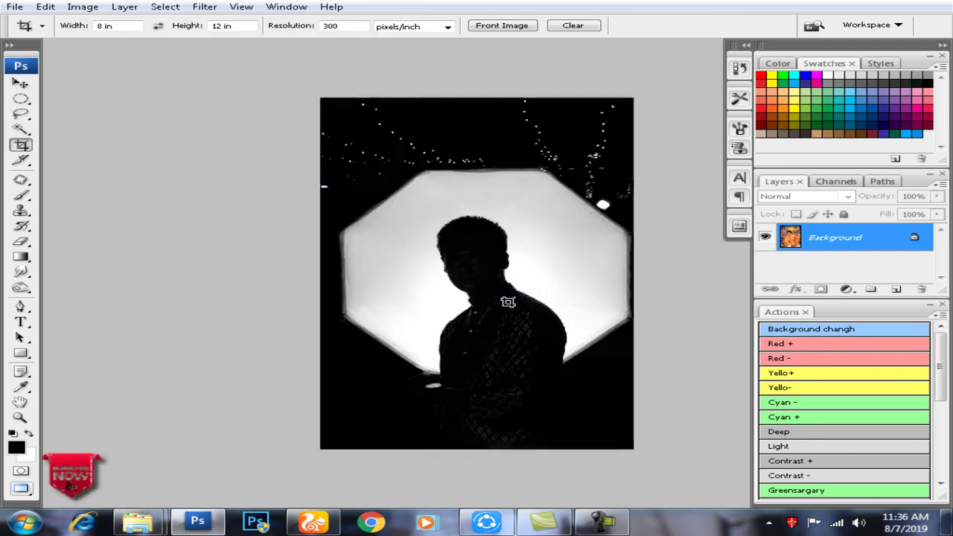
Step: Fit the seated-groom photo to screen, trial a feathered Magic Wand face selection, then deselect
scroll(499, 308, down, 2)
scroll(298, 223, down, 1)
key(ctrl+0)
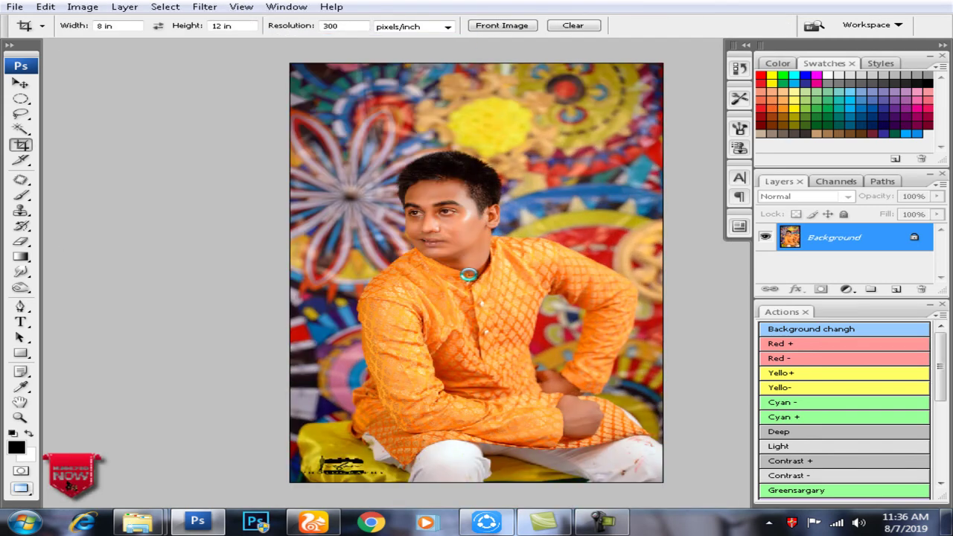
scroll(470, 273, up, 1)
scroll(472, 240, up, 1)
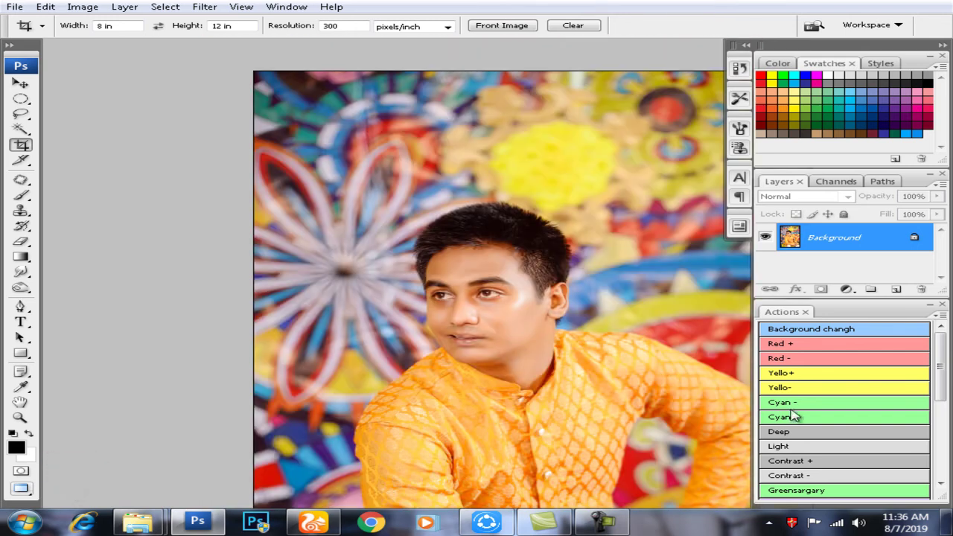
click(524, 319)
key(w)
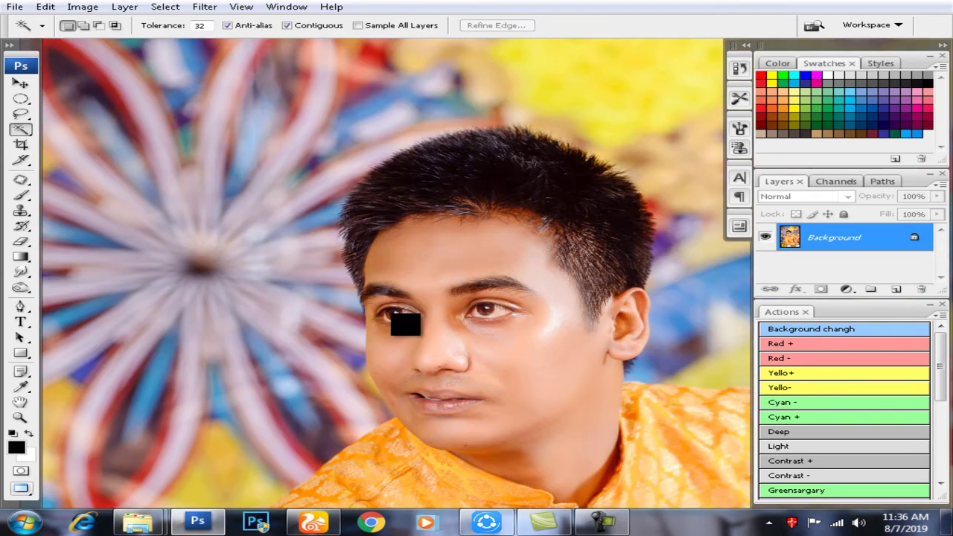
click(405, 329)
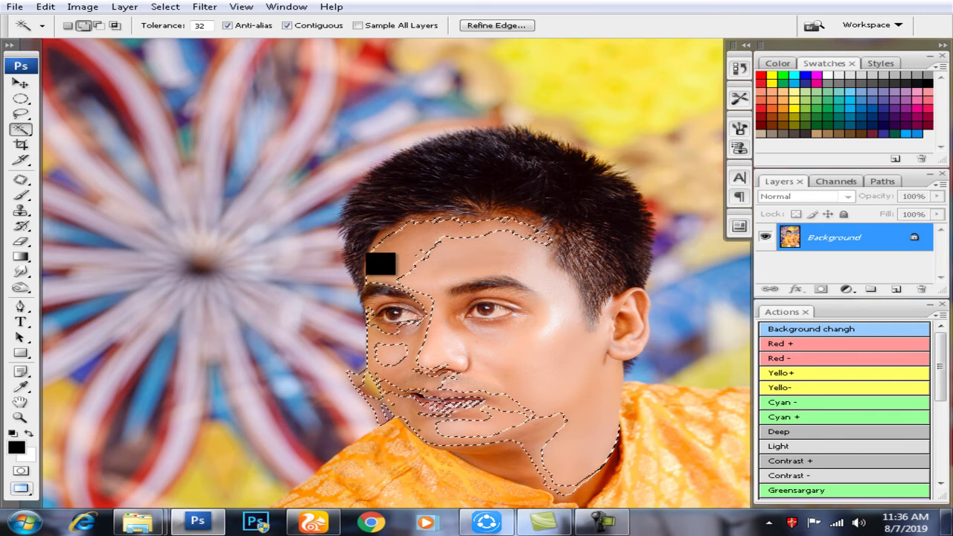
key(ctrl+alt+d)
key(Return)
key(ctrl+d)
ctrl+click(479, 305)
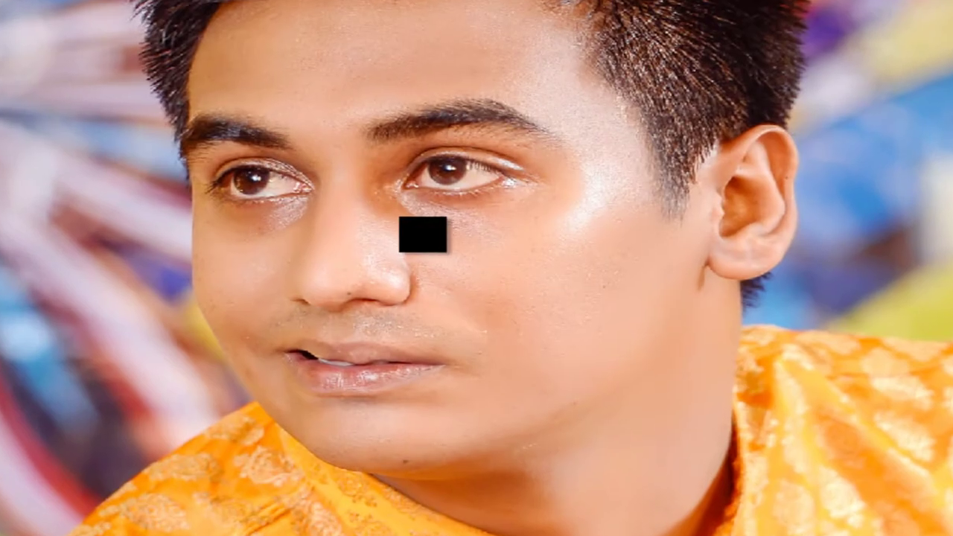
Step: Zoom into the seated groom's right cheek and pan over the nose and brow blemishes
click(406, 228)
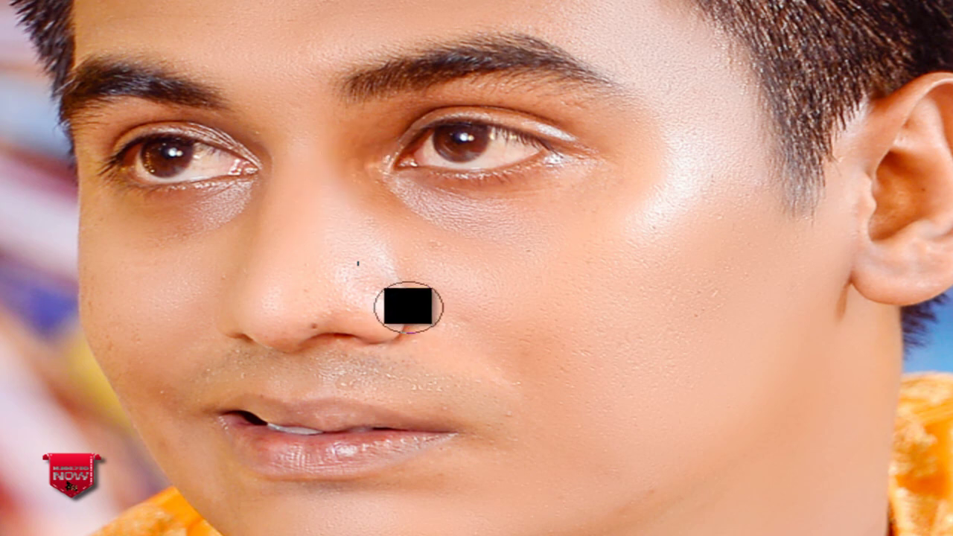
click(630, 204)
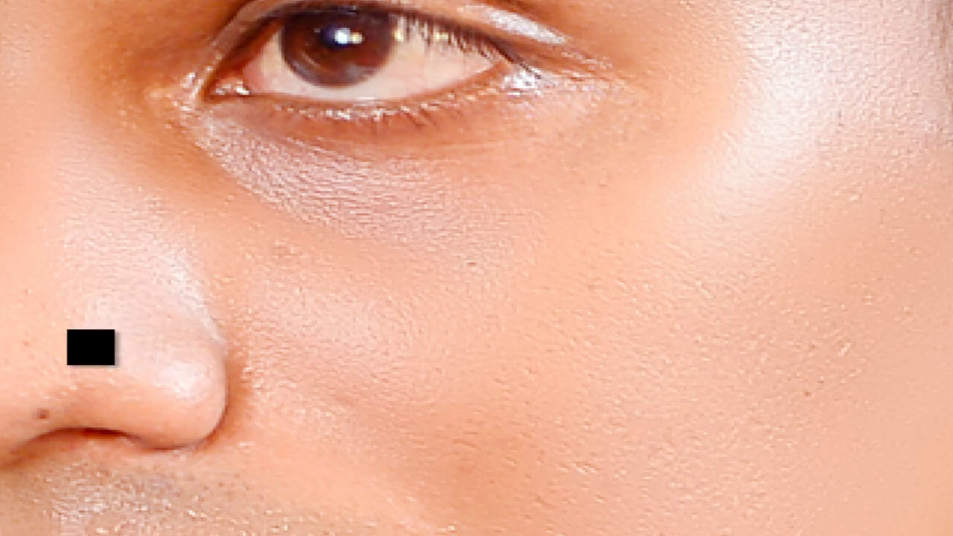
drag(107, 233, 277, 286)
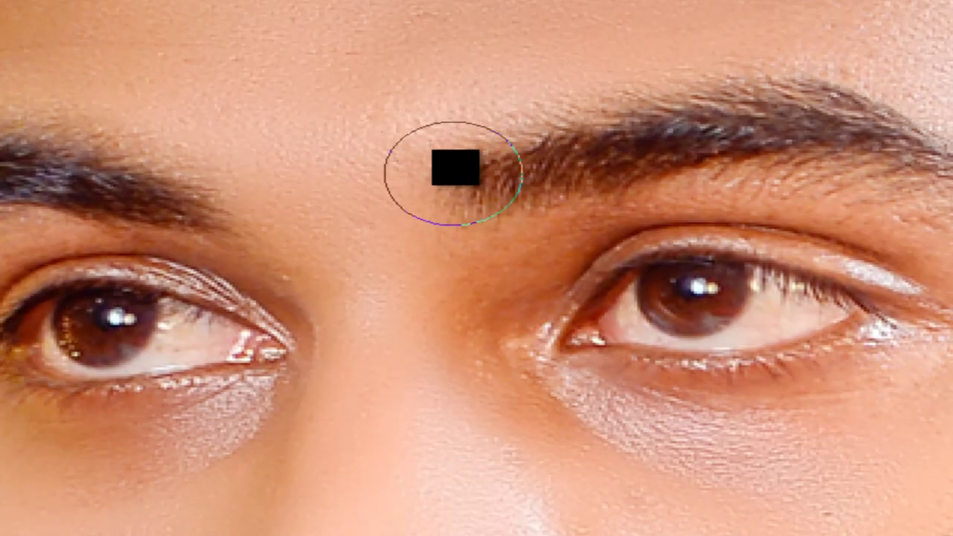
drag(451, 163, 459, 196)
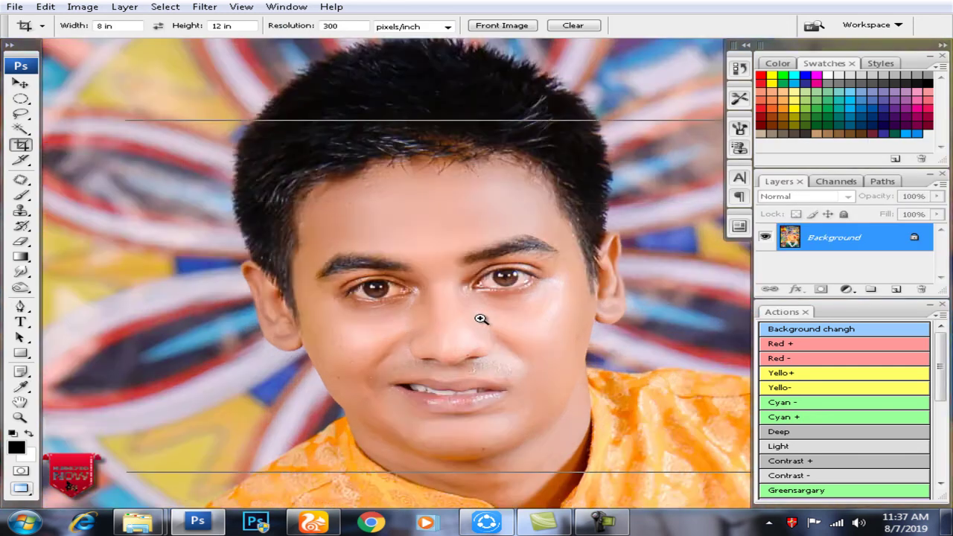
Step: Feather the face selection, brighten it with Curves, zoom out, and stop the screen recording
key(w)
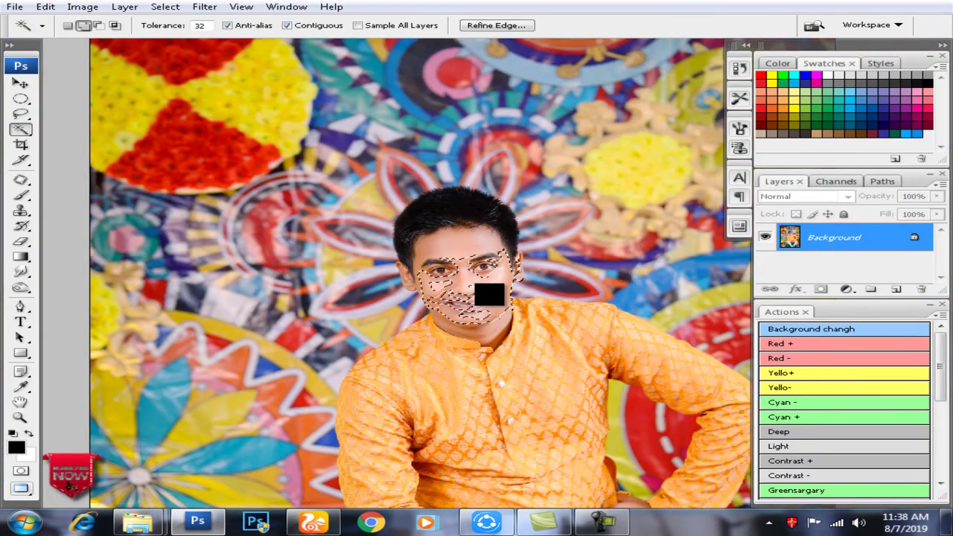
key(ctrl+alt+d)
key(Return)
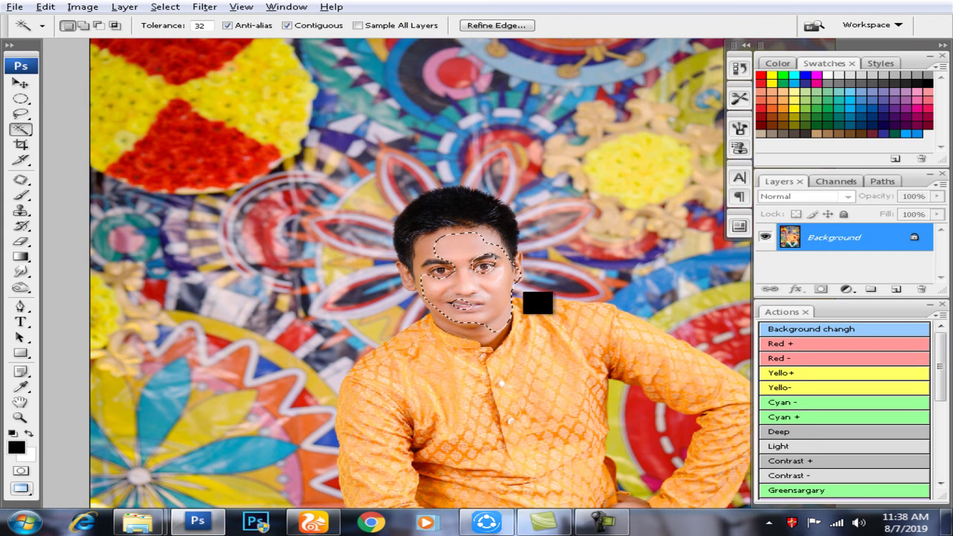
key(ctrl+m)
key(Return)
key(ctrl+minus)
key(ctrl+minus)
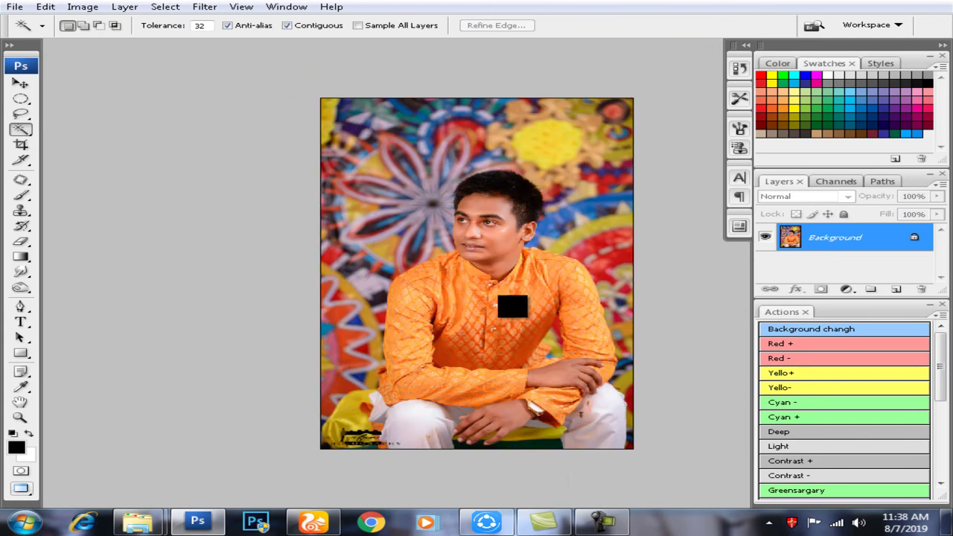
click(605, 526)
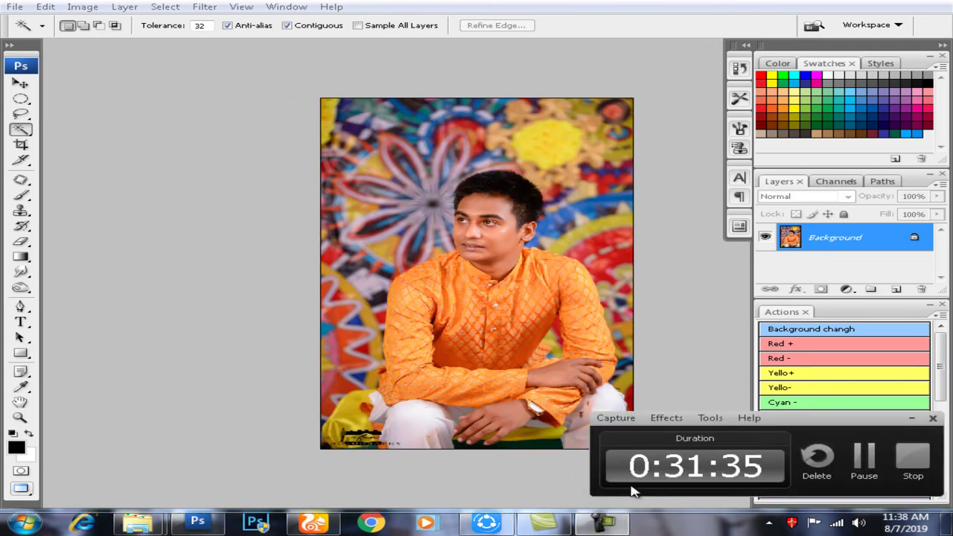
click(915, 467)
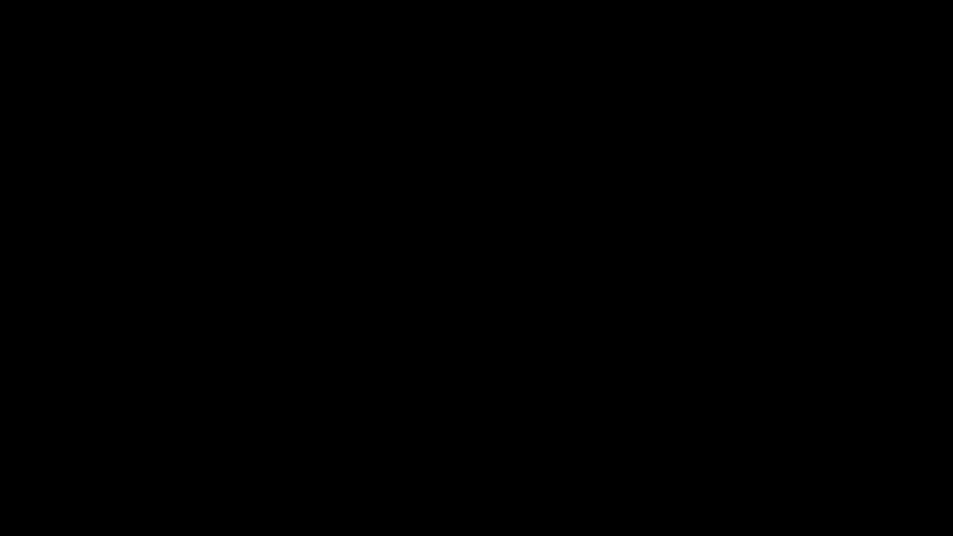